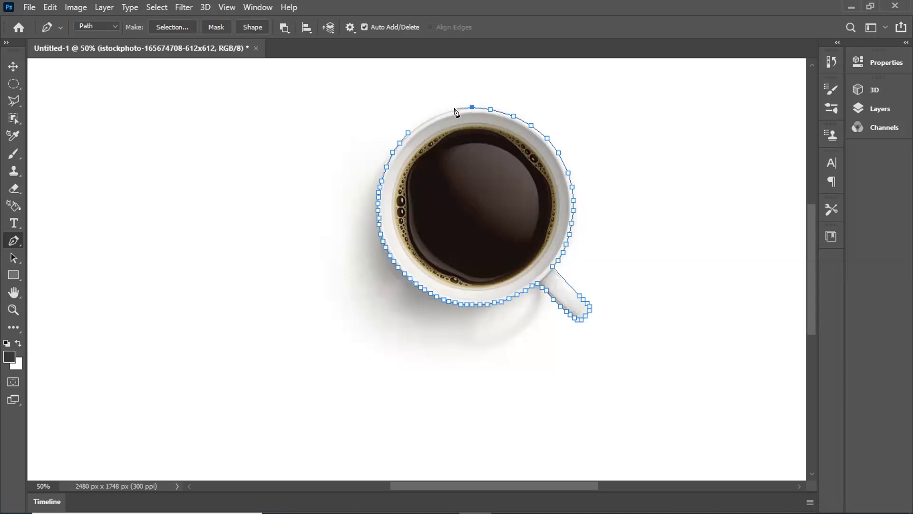
# Finish the pen path around the coffee cup by adding anchor points along its upper-left rim and closing the outline.
pyautogui.click(456, 109)
pyautogui.click(438, 113)
pyautogui.click(425, 120)
pyautogui.click(409, 133)
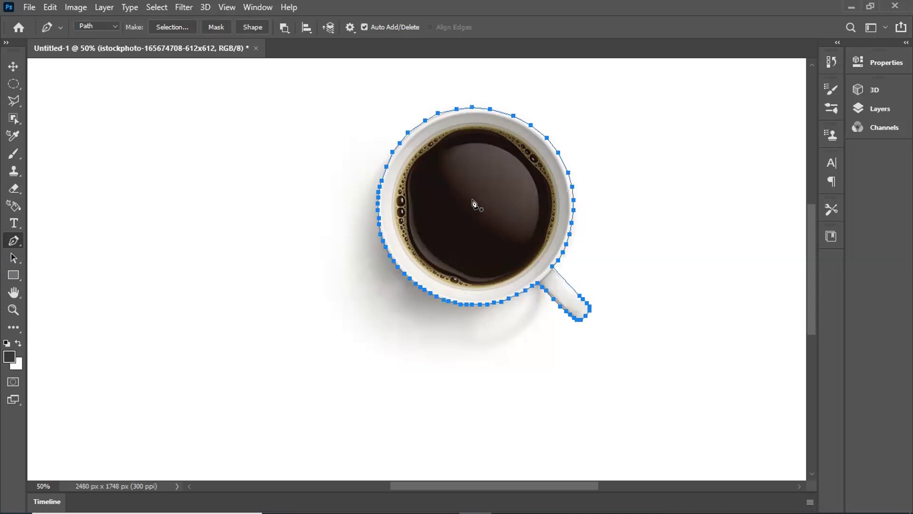
pyautogui.press('Escape')
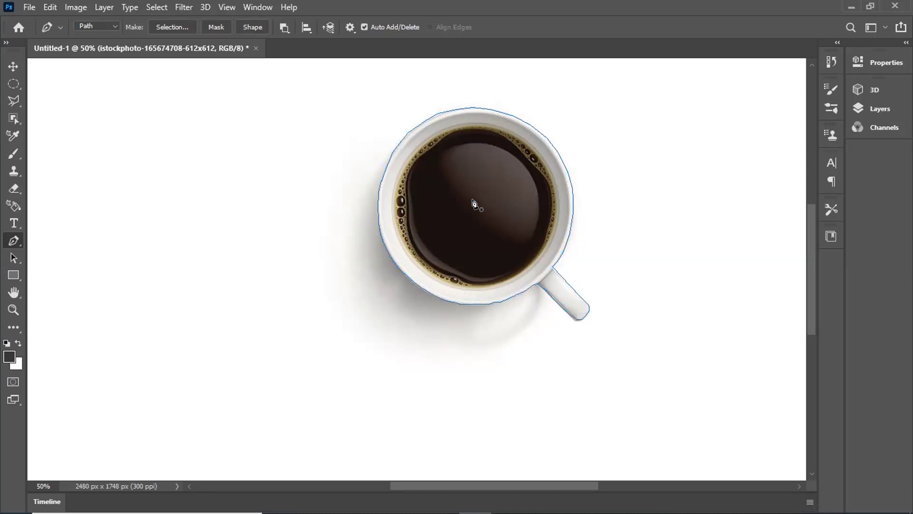
pyautogui.hotkey('ctrl', 'a')
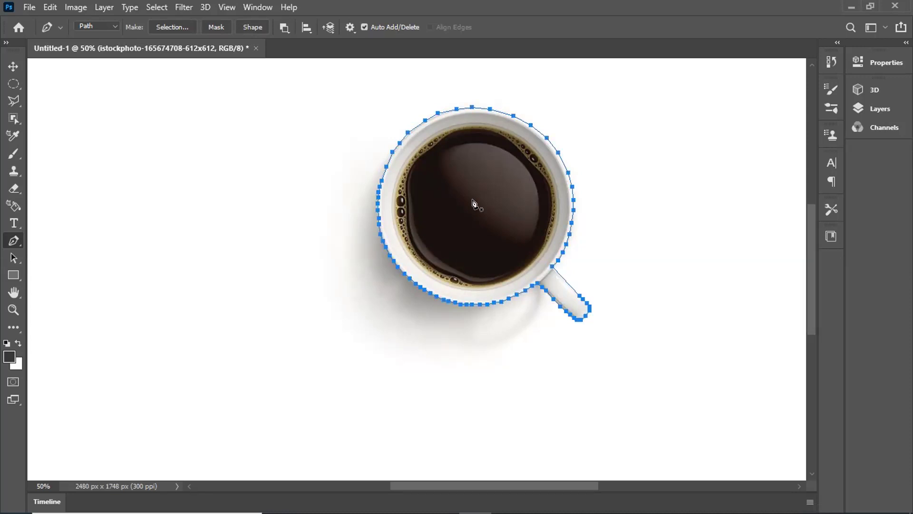
pyautogui.press('Escape')
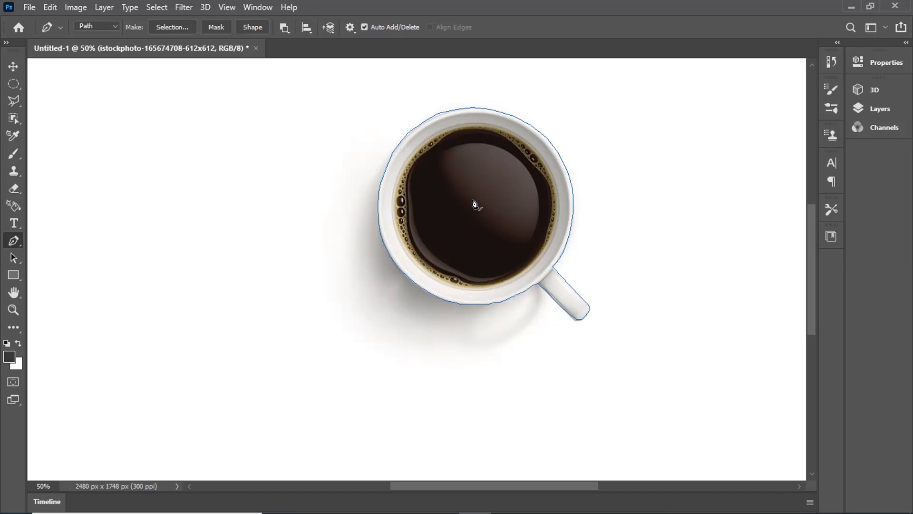
pyautogui.keyDown('ctrl'); pyautogui.click(473, 199); pyautogui.keyUp('ctrl')
pyautogui.press('Escape')
pyautogui.rightClick(474, 203)
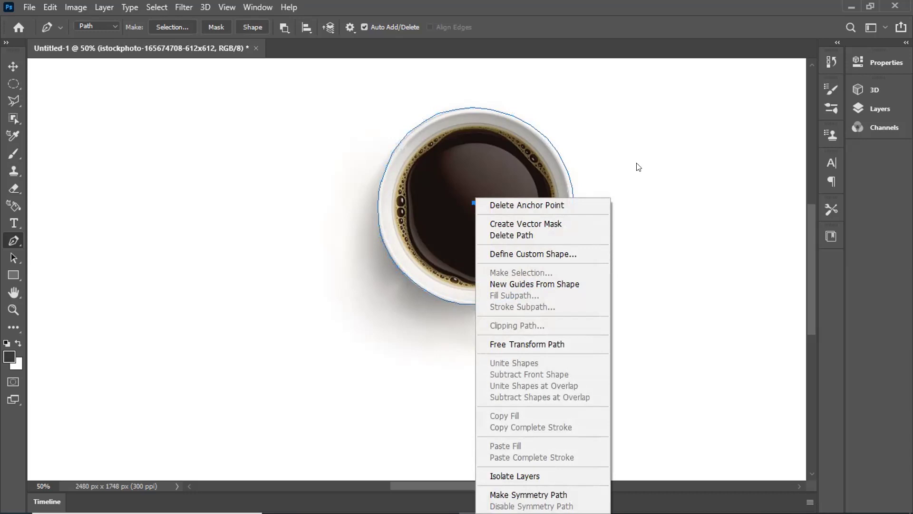
pyautogui.click(712, 193)
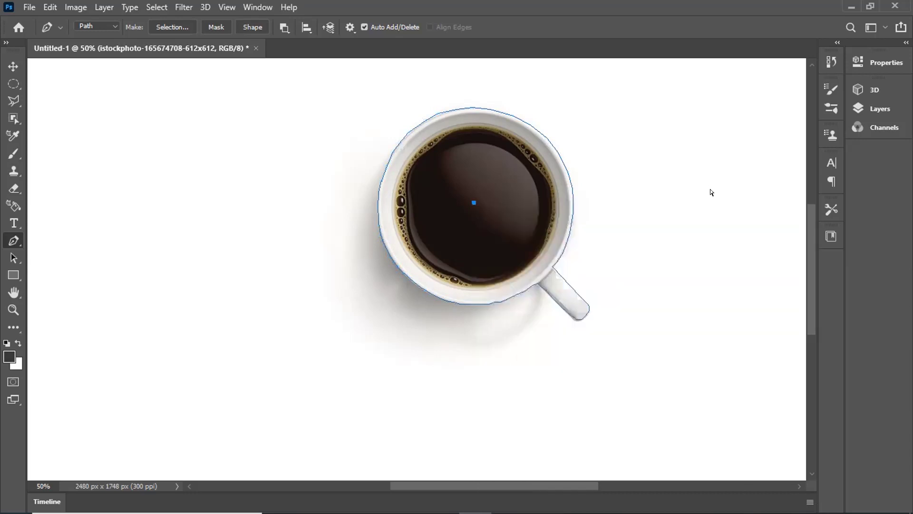
pyautogui.hotkey('ctrl', 'z')
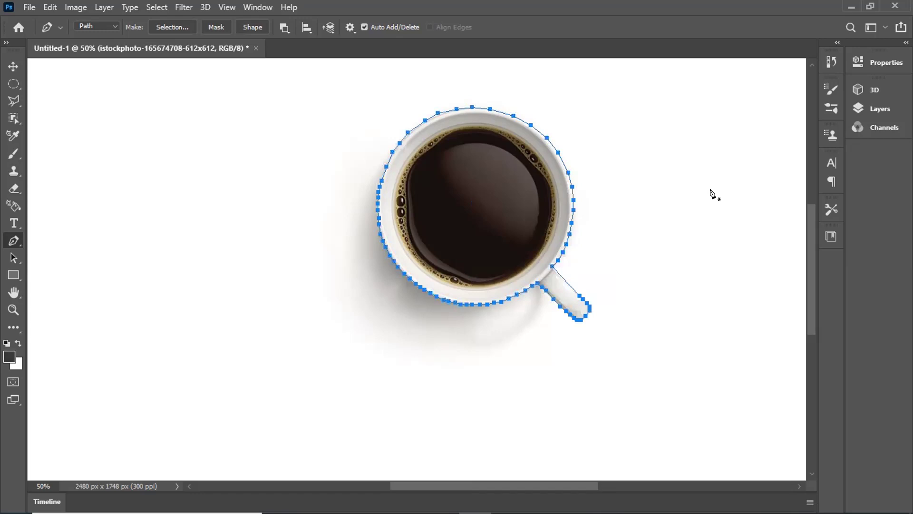
# Convert the closed cup path into a new anti-aliased selection with a feather radius of 0 pixels.
pyautogui.rightClick(503, 259)
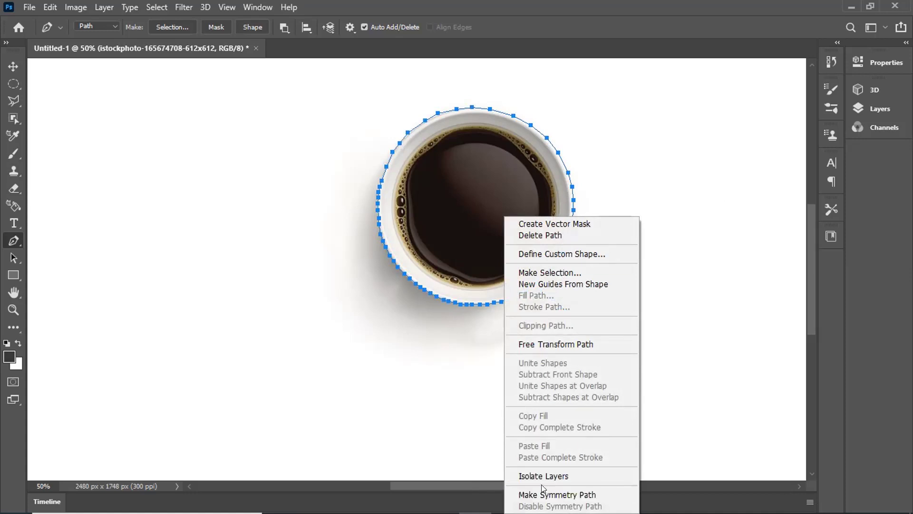
pyautogui.click(567, 272)
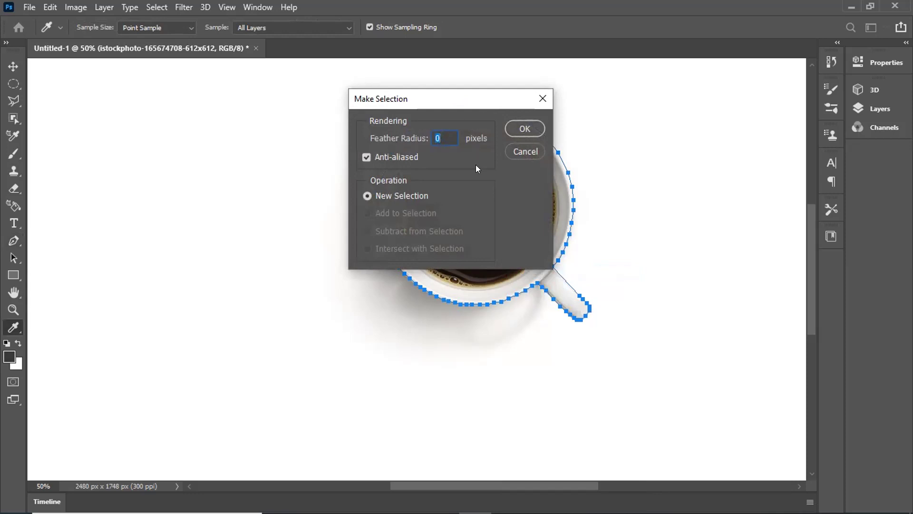
pyautogui.click(527, 126)
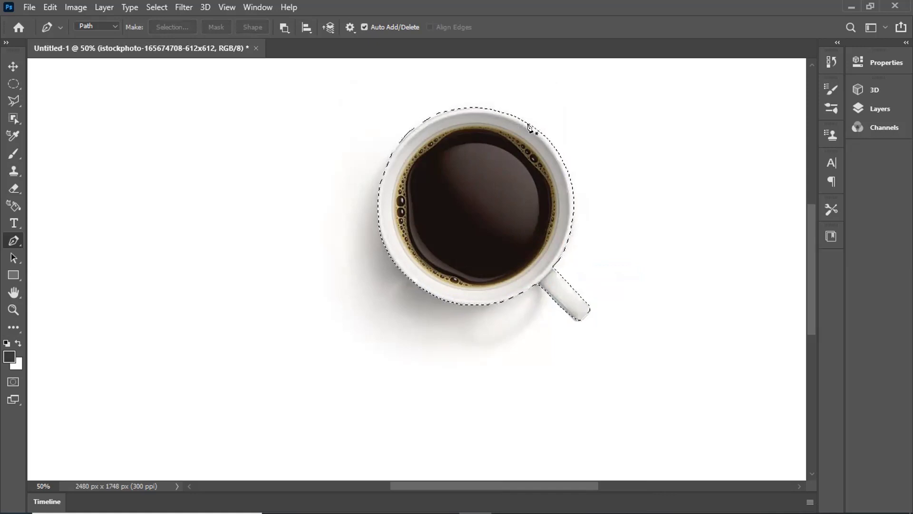
# Try copying the selected area of the photo to a new layer and renaming that layer 1.
pyautogui.click(867, 109)
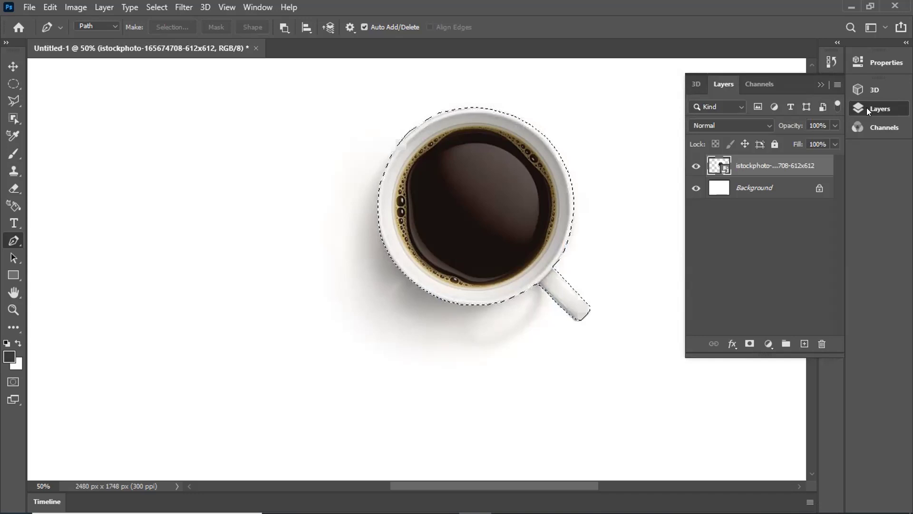
pyautogui.hotkey('ctrl', 'j')
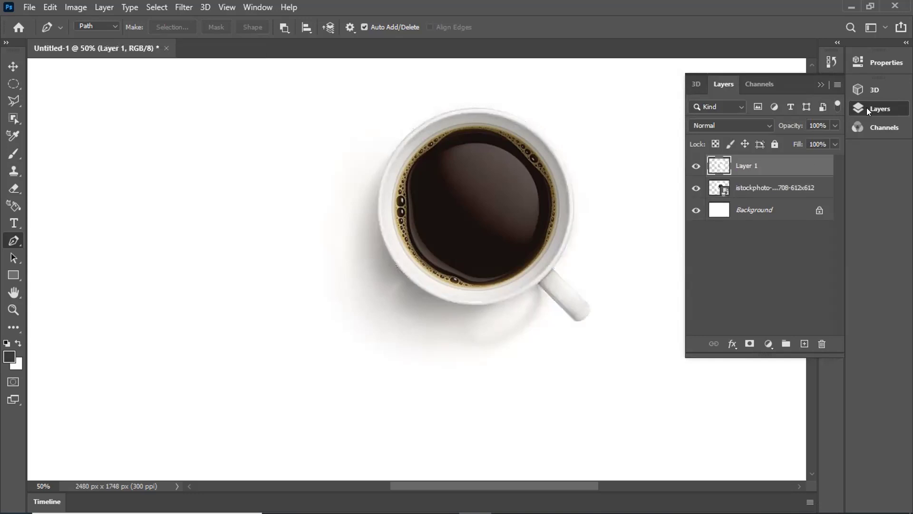
pyautogui.rightClick(748, 165)
pyautogui.press('Escape')
pyautogui.doubleClick(745, 165)
pyautogui.doubleClick(745, 164)
pyautogui.write('ioh')
pyautogui.press('BackSpace')
pyautogui.press('BackSpace')
pyautogui.press('BackSpace')
pyautogui.doubleClick(758, 187)
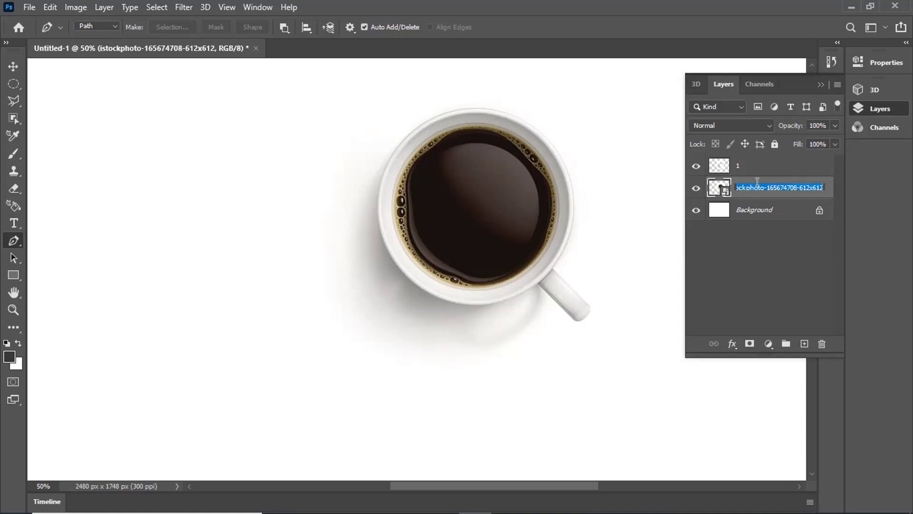
# Check the copied layer with the original photo hidden, restore the photo's visibility, and undo the layer copy.
pyautogui.click(695, 188)
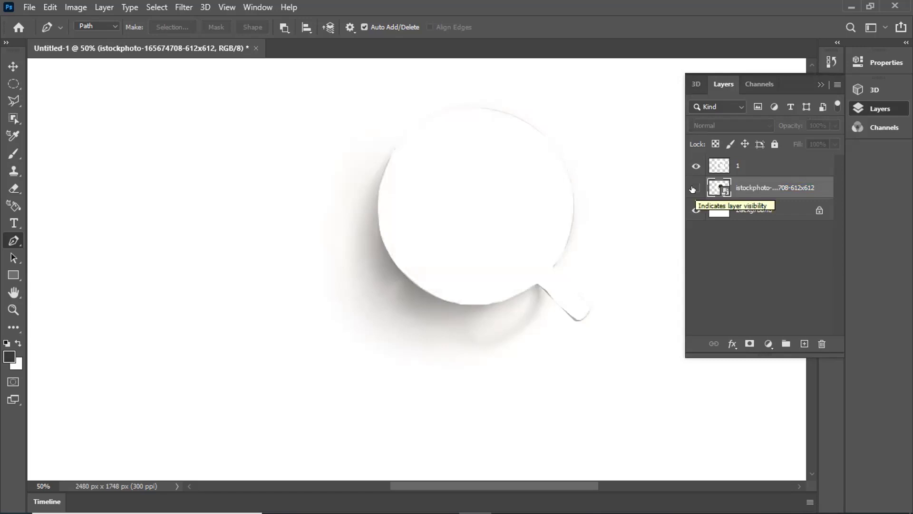
pyautogui.click(693, 189)
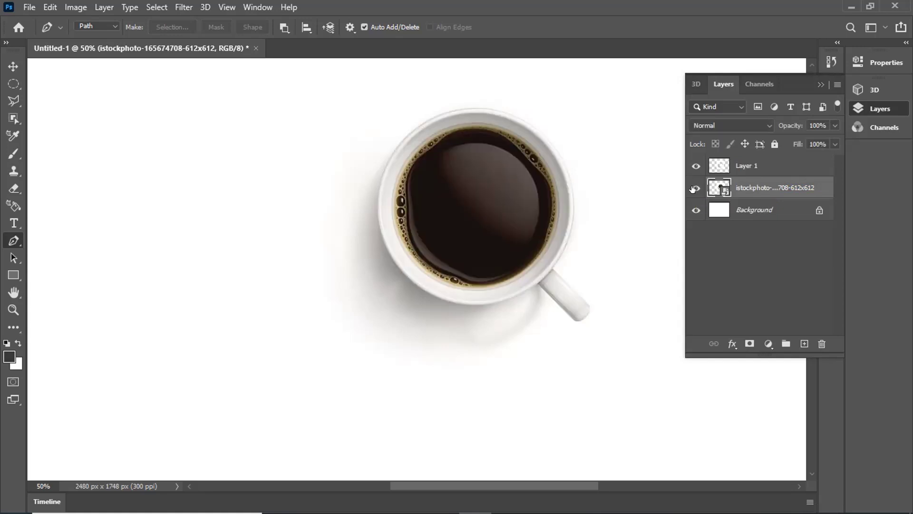
pyautogui.hotkey('ctrl', 'z')
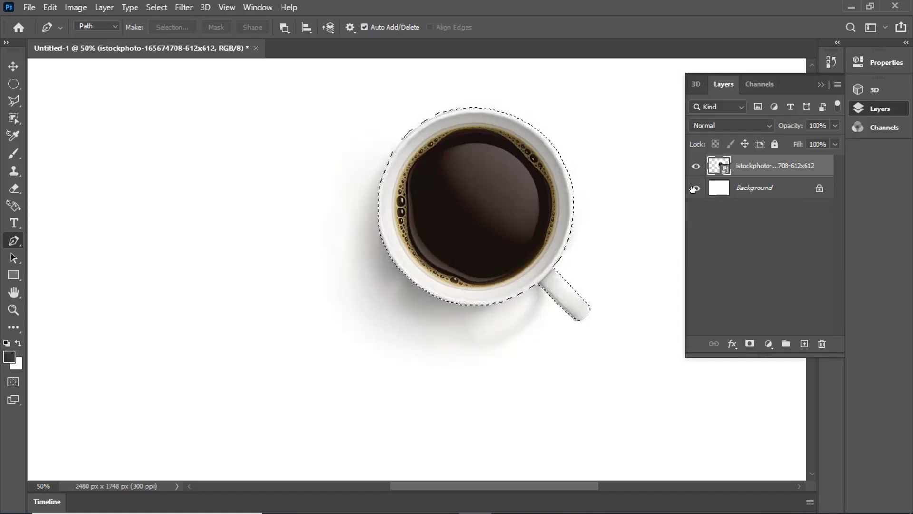
# Invert the selection so that it covers only the coffee cup instead of its surroundings.
pyautogui.hotkey('ctrl', '0')
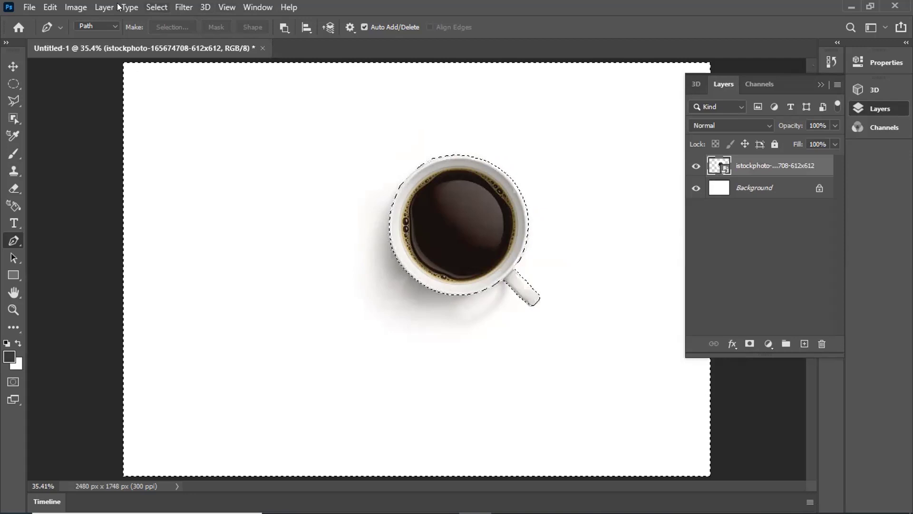
pyautogui.click(28, 8)
pyautogui.click(291, 84)
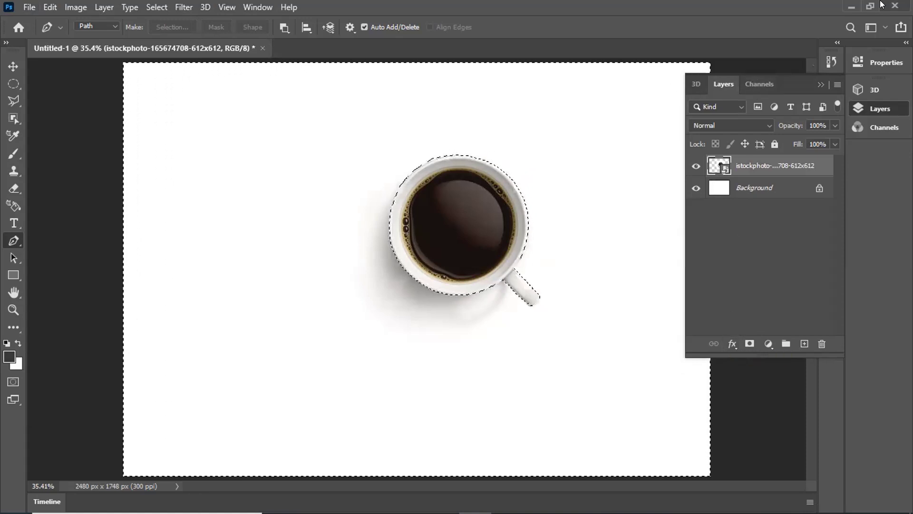
pyautogui.click(8, 70)
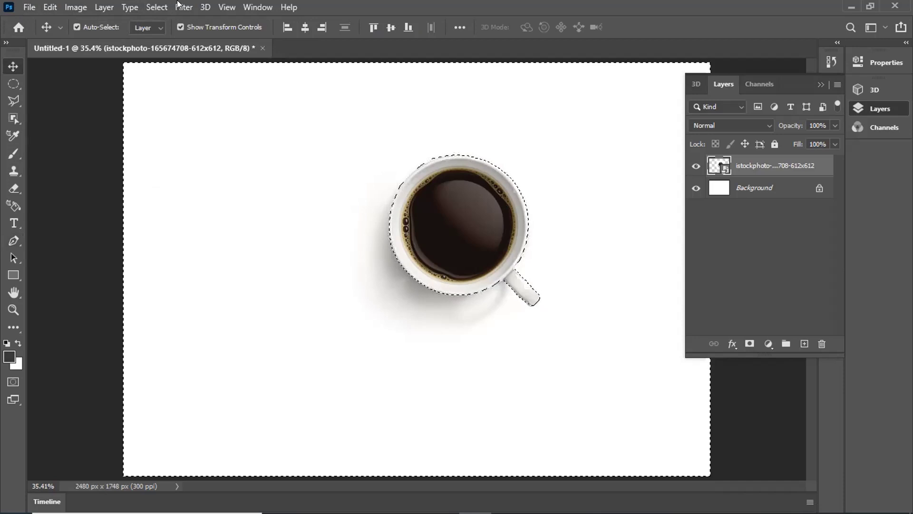
pyautogui.click(153, 7)
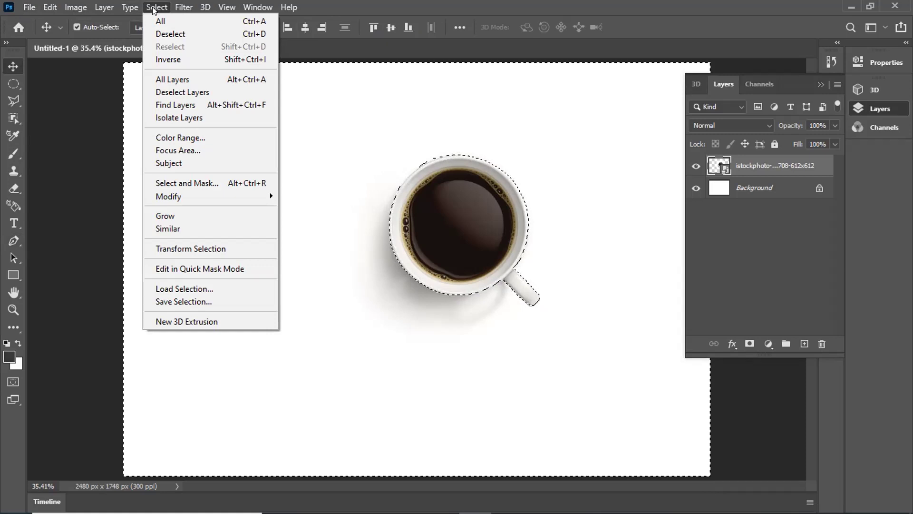
pyautogui.click(167, 59)
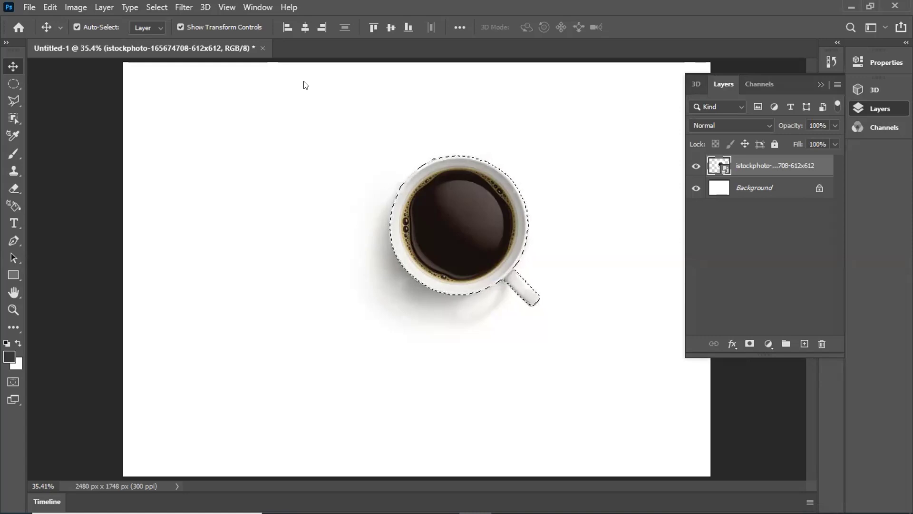
# Copy the selected coffee cup from the photo to a new layer of its own.
pyautogui.press('ctrl')
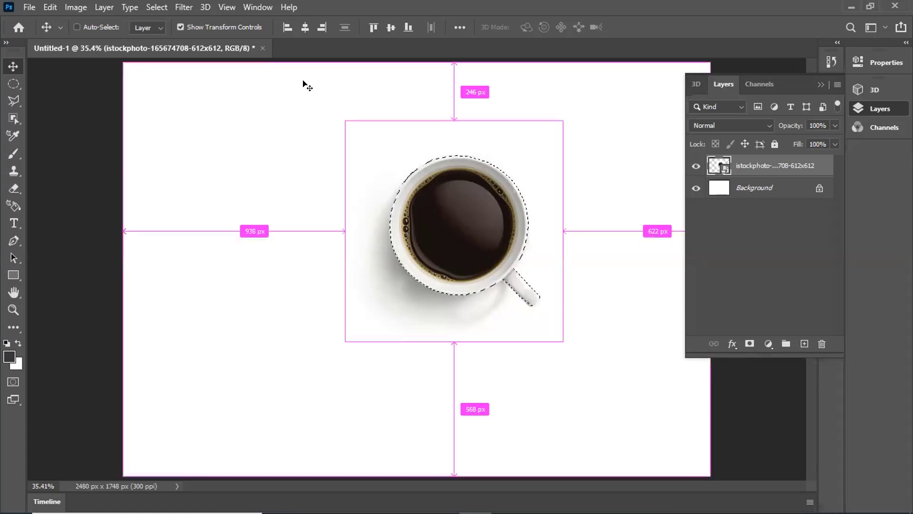
pyautogui.hotkey('ctrl', 'j')
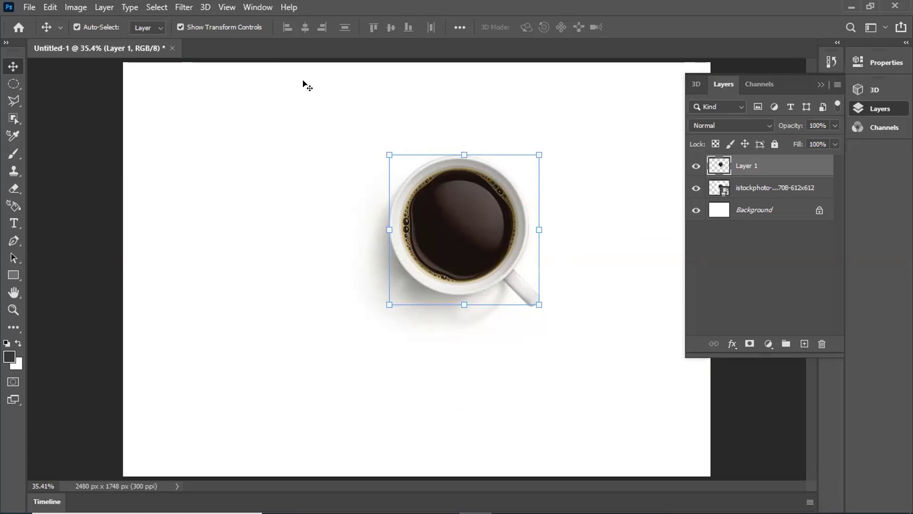
pyautogui.press('ctrl')
pyautogui.hotkey('ctrl', 'z')
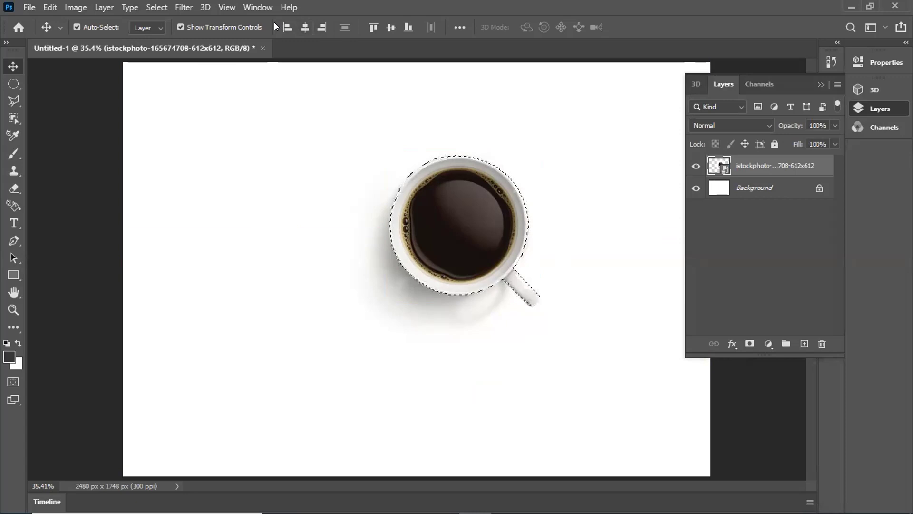
pyautogui.hotkey('ctrl', 'shift', 'z')
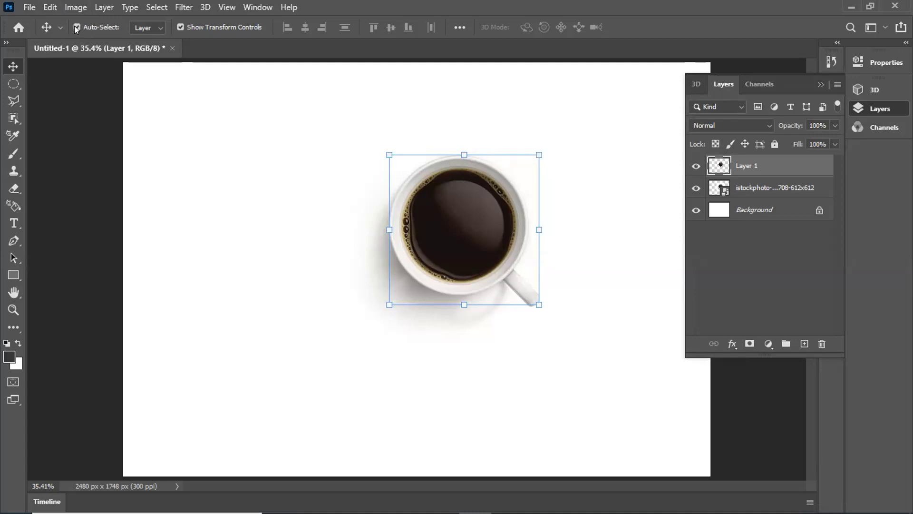
# Turn off the Move tool's transform controls around the cup layer.
pyautogui.click(176, 24)
pyautogui.click(176, 23)
pyautogui.click(176, 23)
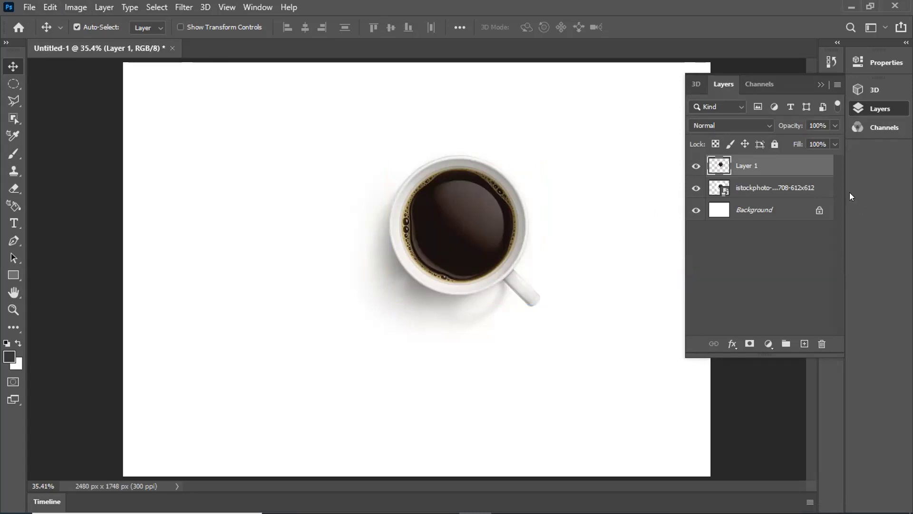
# Hide the original stock photo layer beneath the cut-out cup.
pyautogui.click(757, 188)
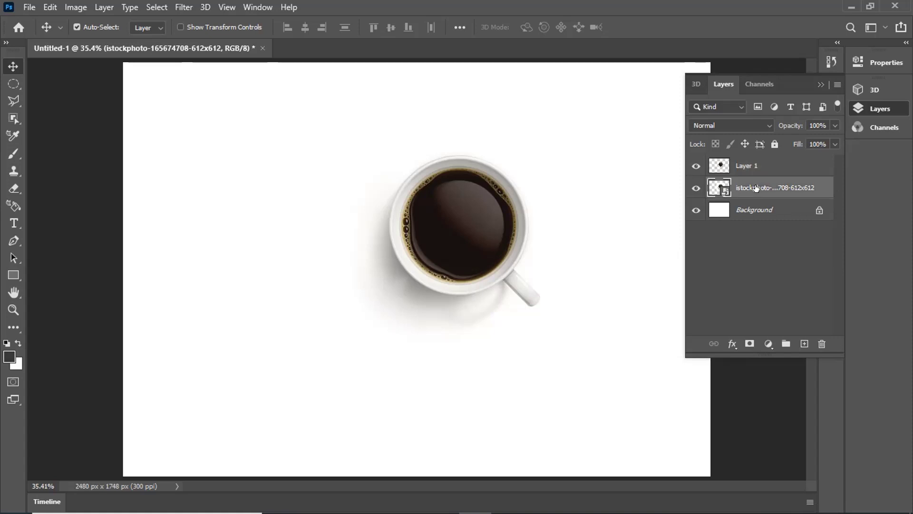
pyautogui.doubleClick(756, 187)
pyautogui.click(692, 187)
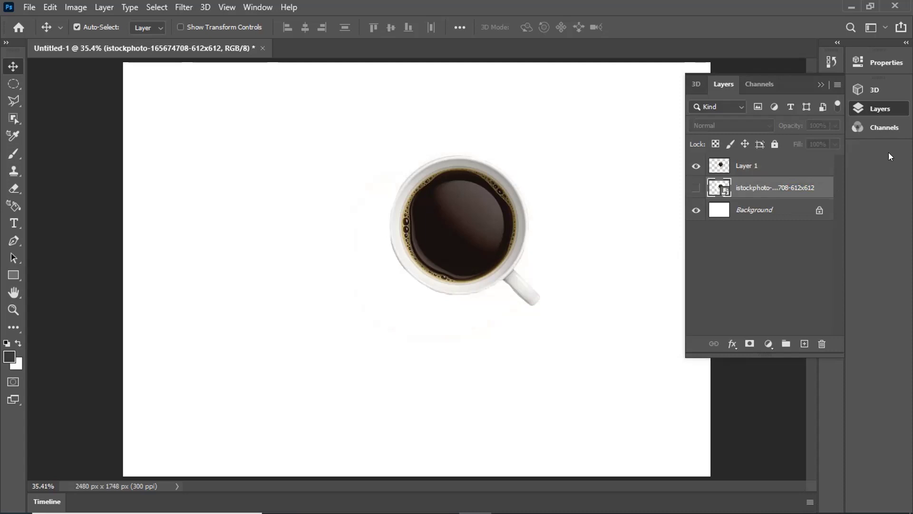
pyautogui.doubleClick(765, 188)
pyautogui.write('coffee')
pyautogui.press('BackSpace')
pyautogui.press('BackSpace')
pyautogui.press('BackSpace')
pyautogui.press('BackSpace')
pyautogui.press('BackSpace')
pyautogui.press('BackSpace')
# Rename the cut-out cup layer as coffee.
pyautogui.click(745, 167)
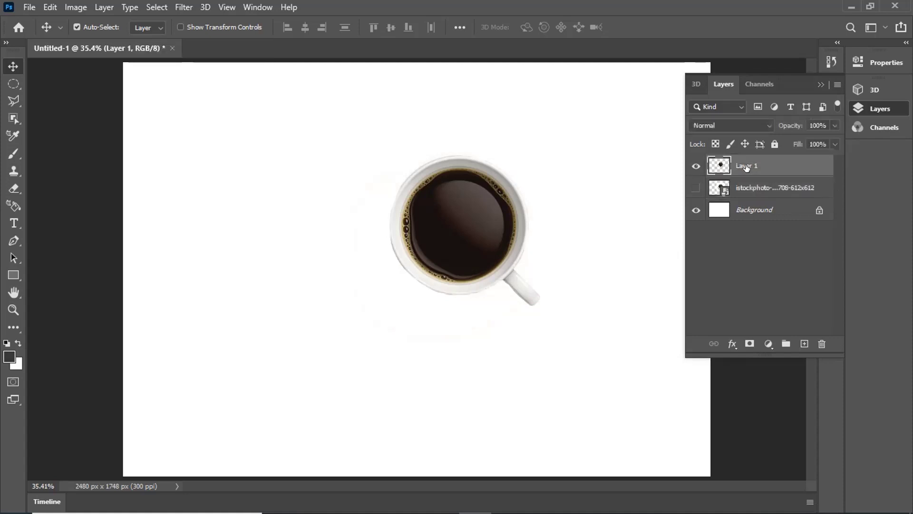
pyautogui.doubleClick(748, 166)
pyautogui.write('coffee')
pyautogui.click(753, 247)
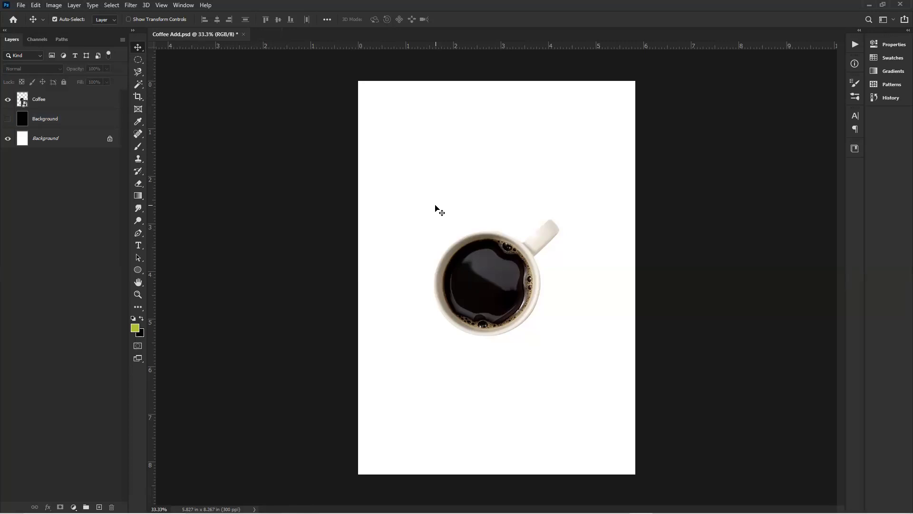
# Check the canvas width and height of Coffee Add.psd in the Canvas Size settings, then close them.
pyautogui.click(53, 7)
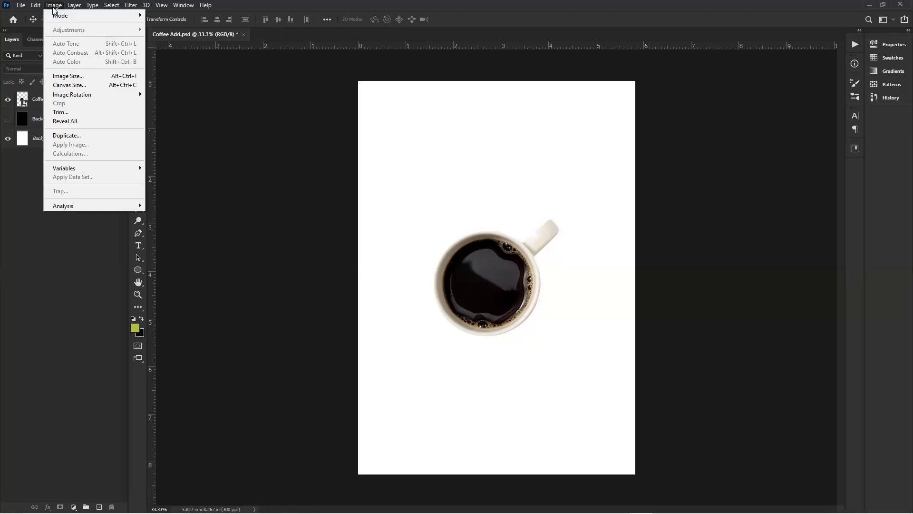
pyautogui.click(206, 169)
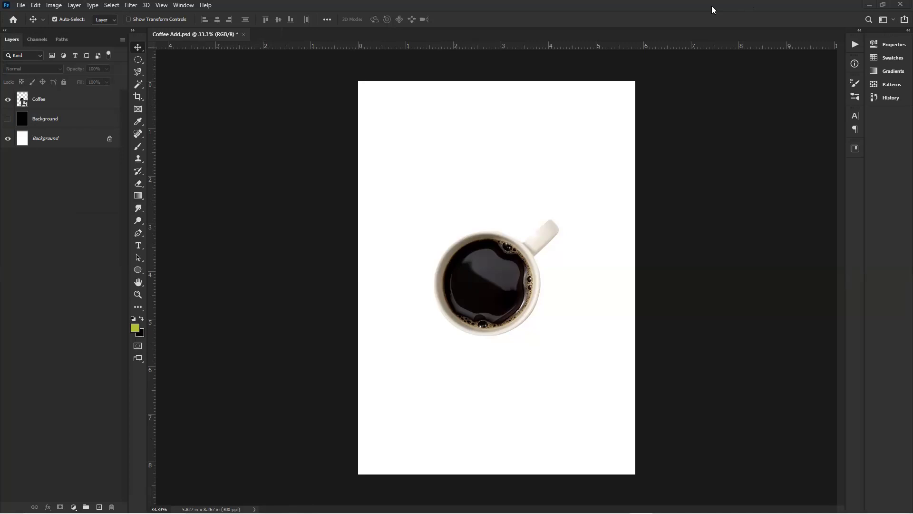
pyautogui.hotkey('ctrl', 'alt', 'c')
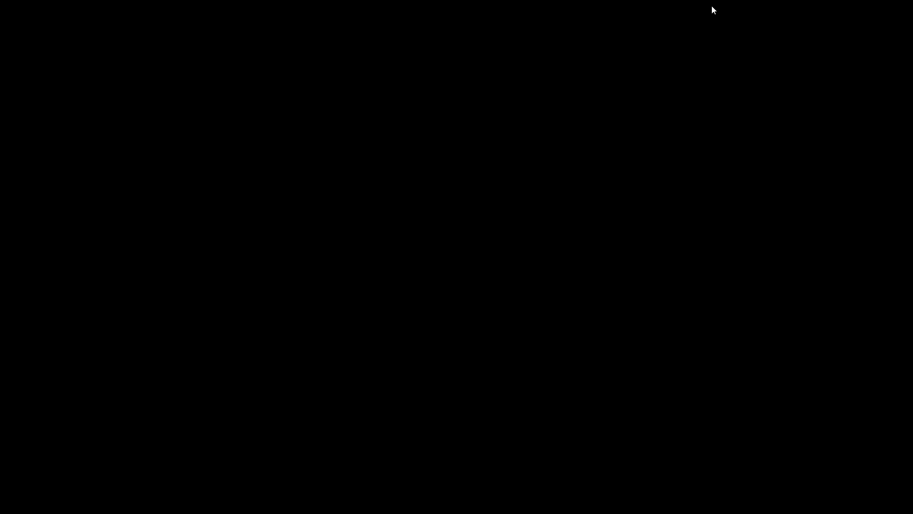
pyautogui.moveTo(612, 110); pyautogui.dragTo(654, 115)
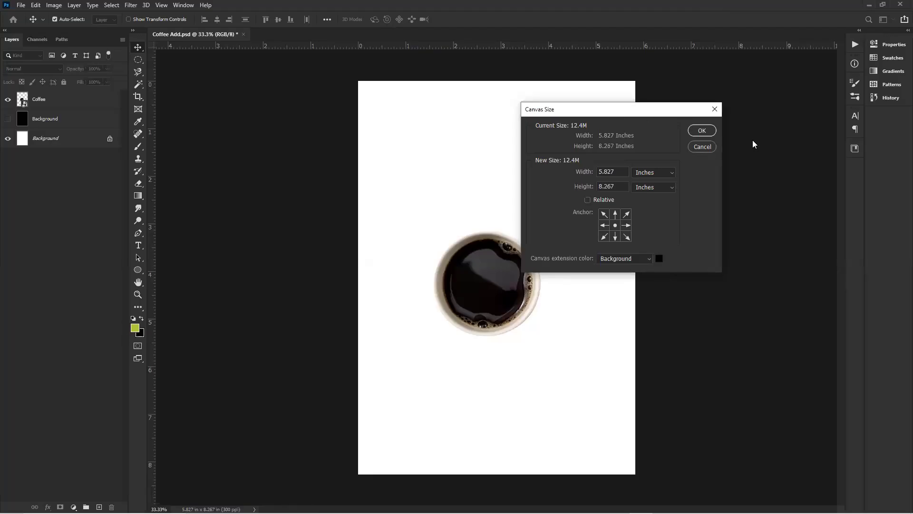
pyautogui.click(756, 115)
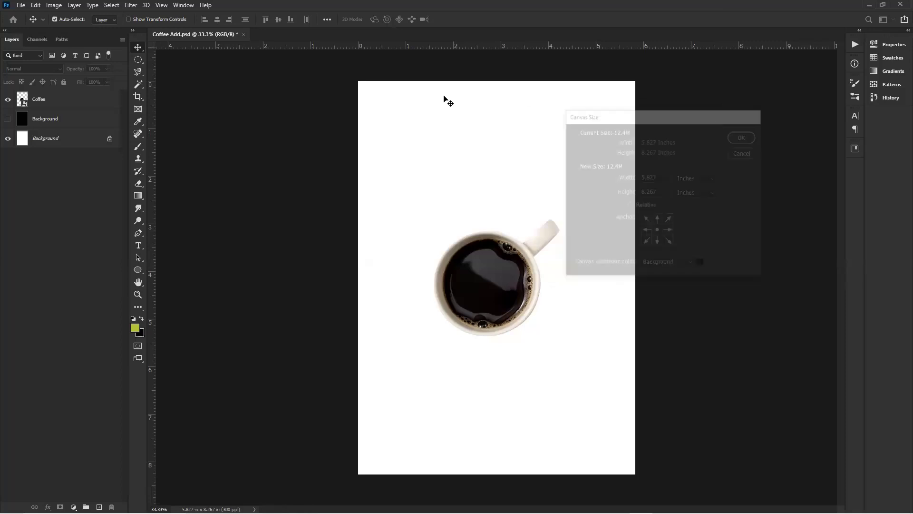
# Review the document's dimensions in the Canvas Size settings and accept them as they are.
pyautogui.click(58, 6)
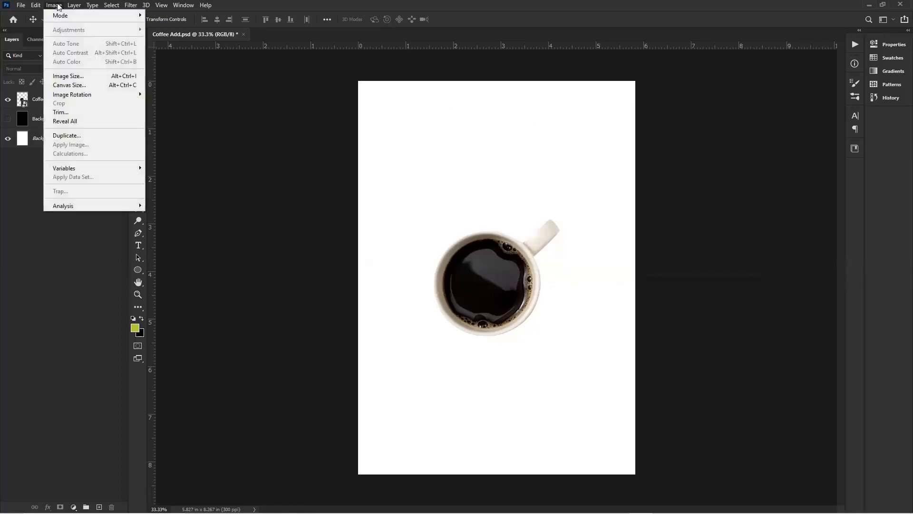
pyautogui.click(85, 85)
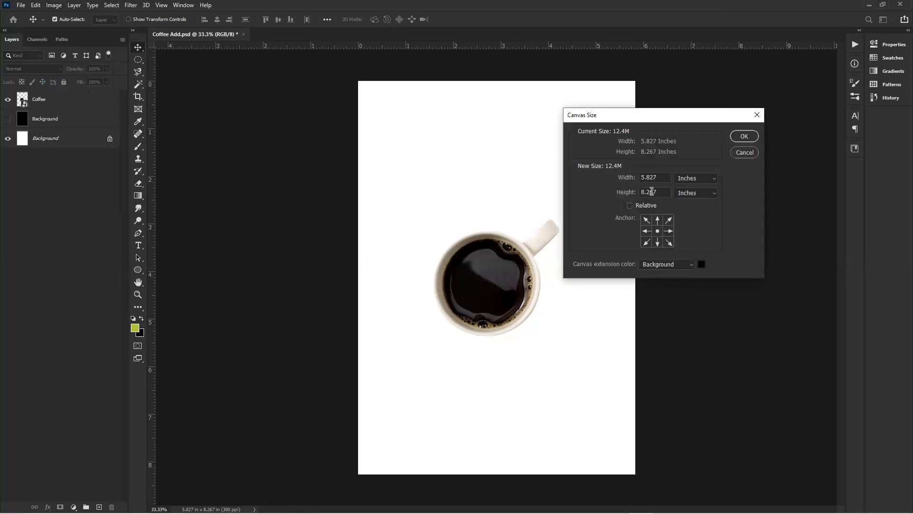
pyautogui.click(745, 137)
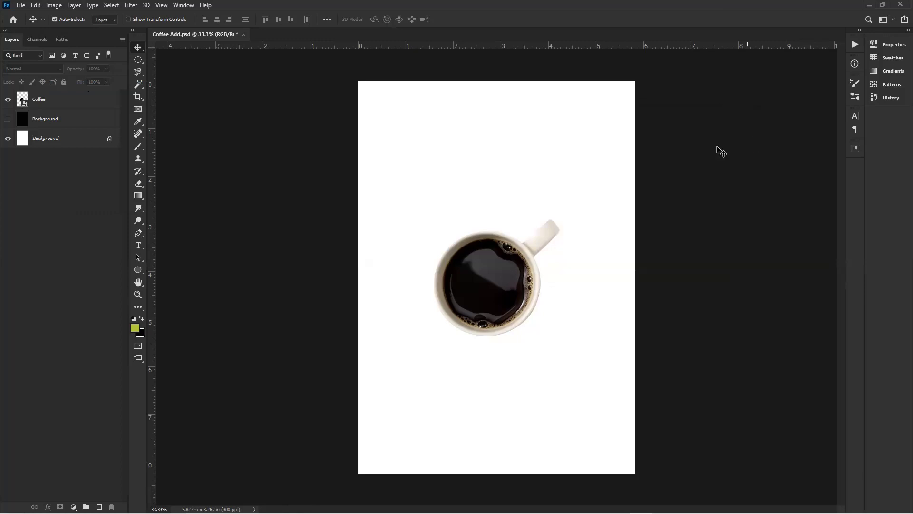
# Try swapping the canvas to landscape at 8.267 inches wide by 5.827 inches high, and undo the resize.
pyautogui.click(56, 7)
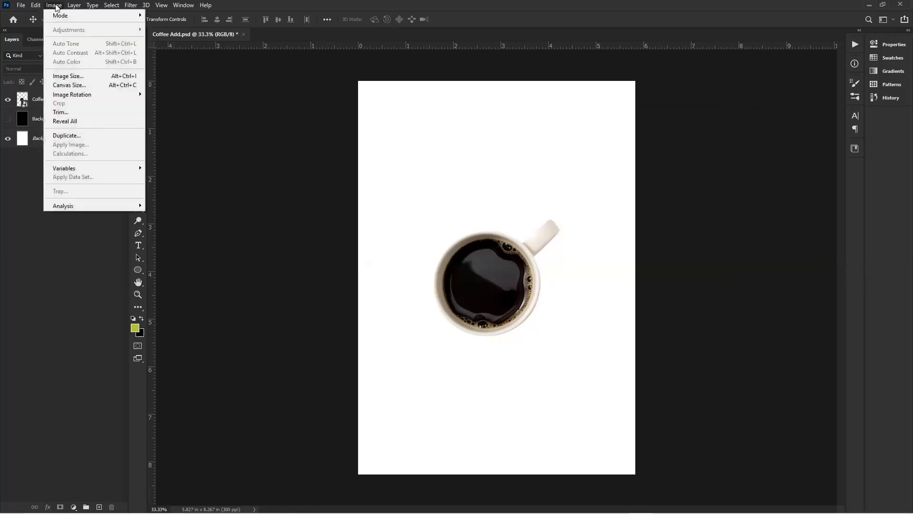
pyautogui.click(79, 85)
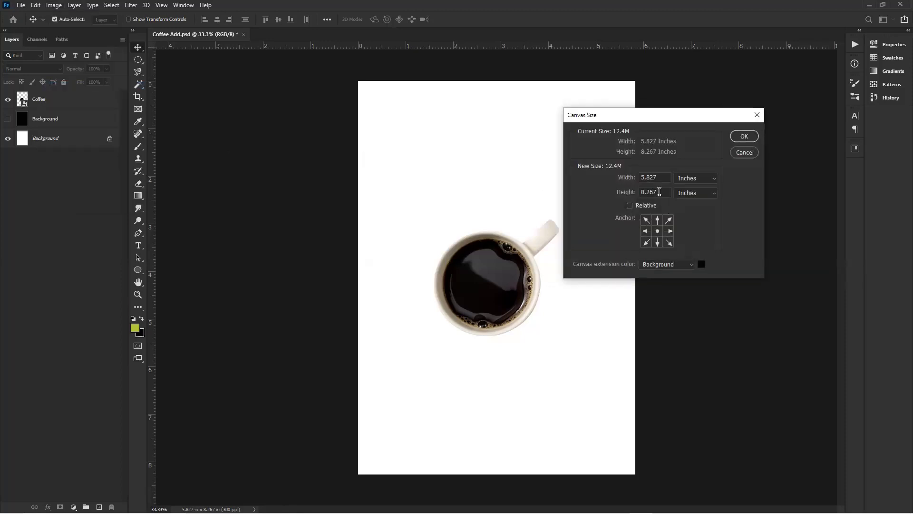
pyautogui.moveTo(658, 192); pyautogui.dragTo(641, 192)
pyautogui.press('BackSpace')
pyautogui.click(662, 177)
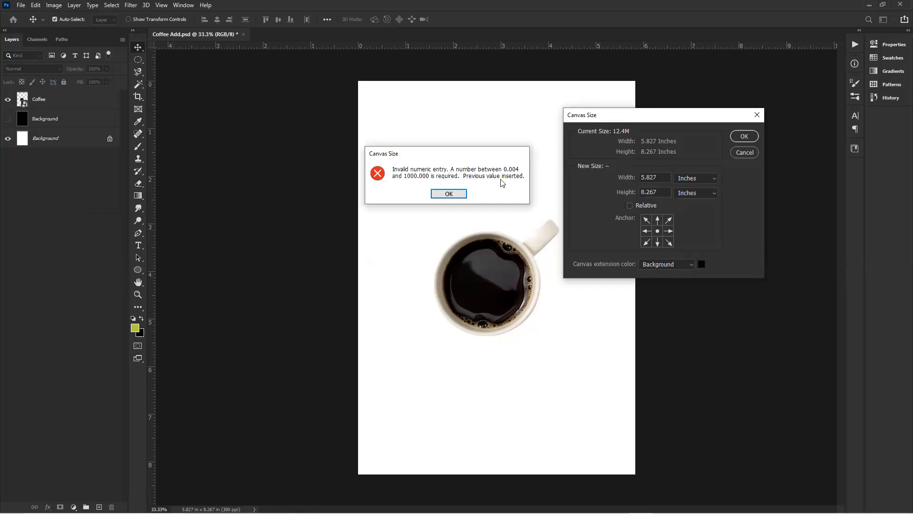
pyautogui.click(449, 194)
pyautogui.click(663, 193)
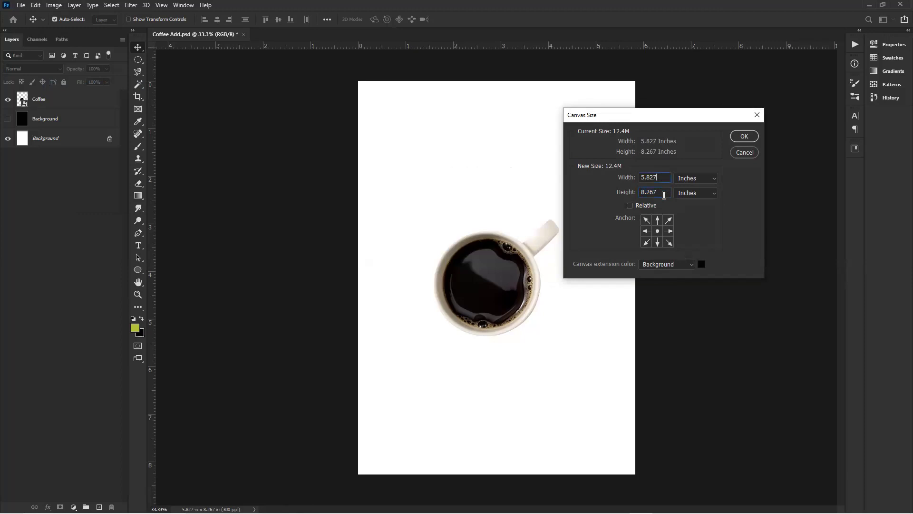
pyautogui.click(626, 193)
pyautogui.click(666, 193)
pyautogui.hotkey('ctrl', 'v')
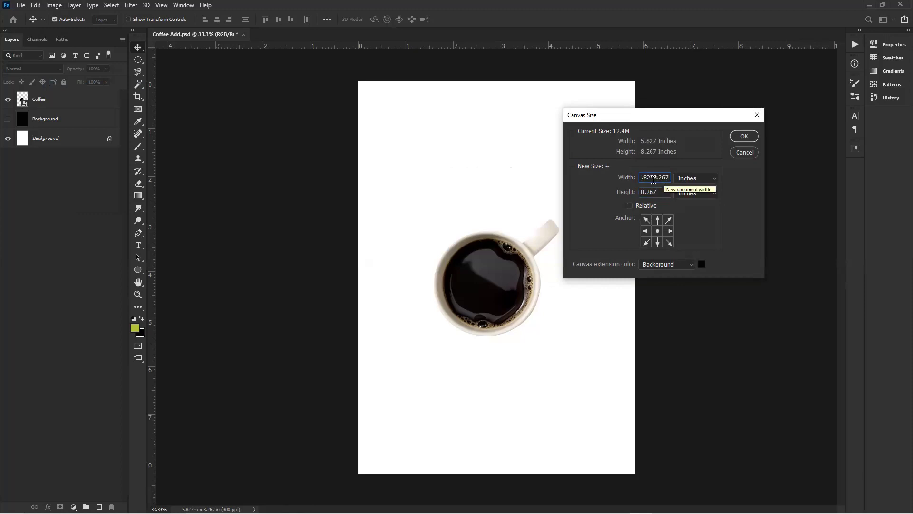
pyautogui.press('Home')
pyautogui.hotkey('shift', 'Right')
pyautogui.hotkey('shift', 'Right')
pyautogui.hotkey('shift', 'Right')
pyautogui.hotkey('shift', 'Right')
pyautogui.hotkey('shift', 'Right')
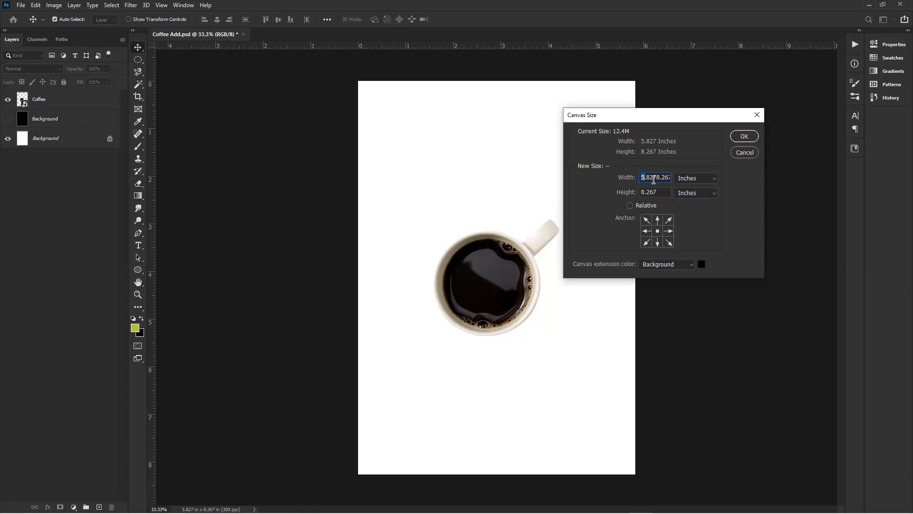
pyautogui.press('Delete')
pyautogui.press('Tab')
pyautogui.hotkey('ctrl', 'v')
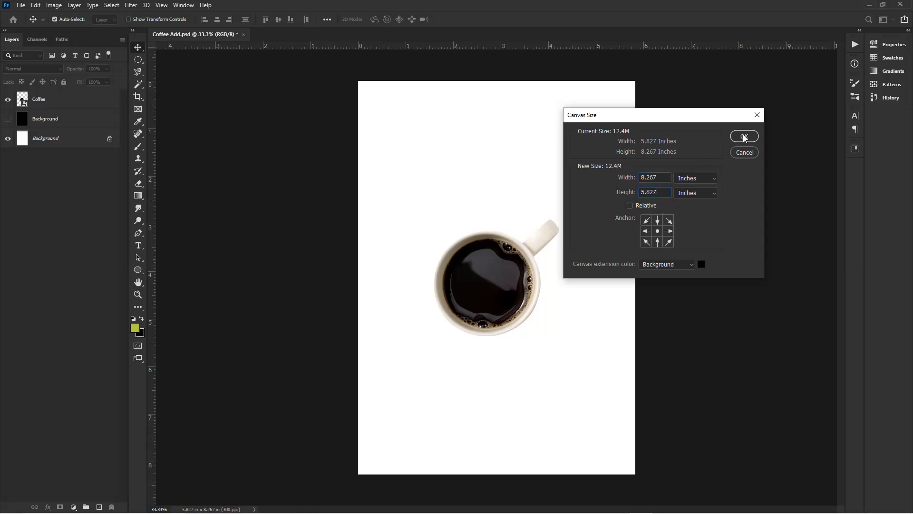
pyautogui.click(744, 138)
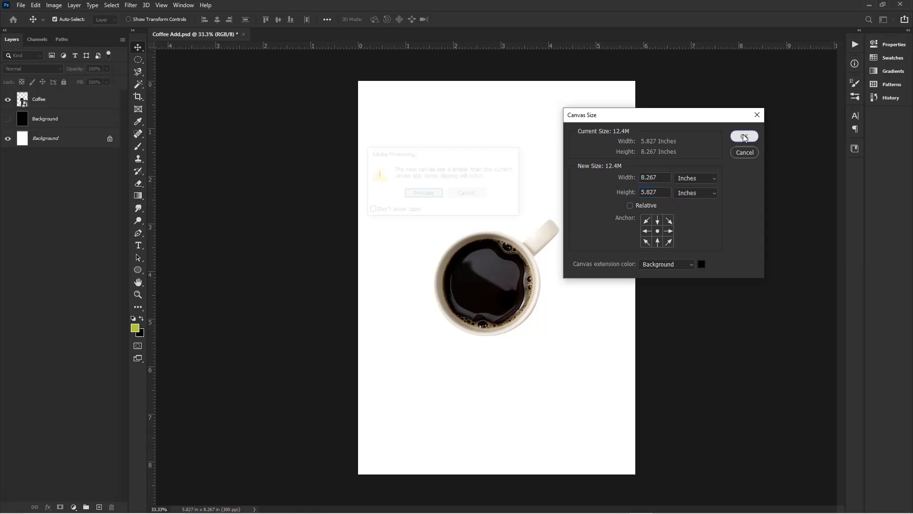
pyautogui.click(434, 197)
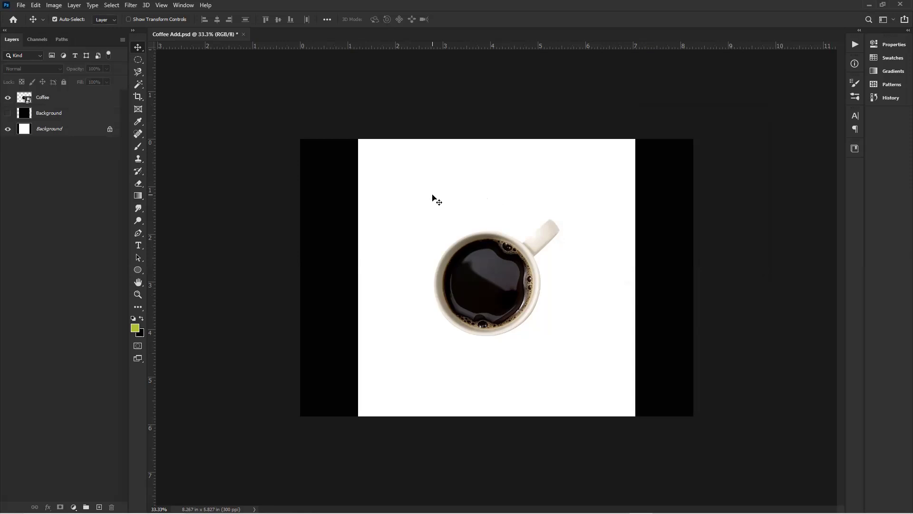
pyautogui.hotkey('ctrl', 'z')
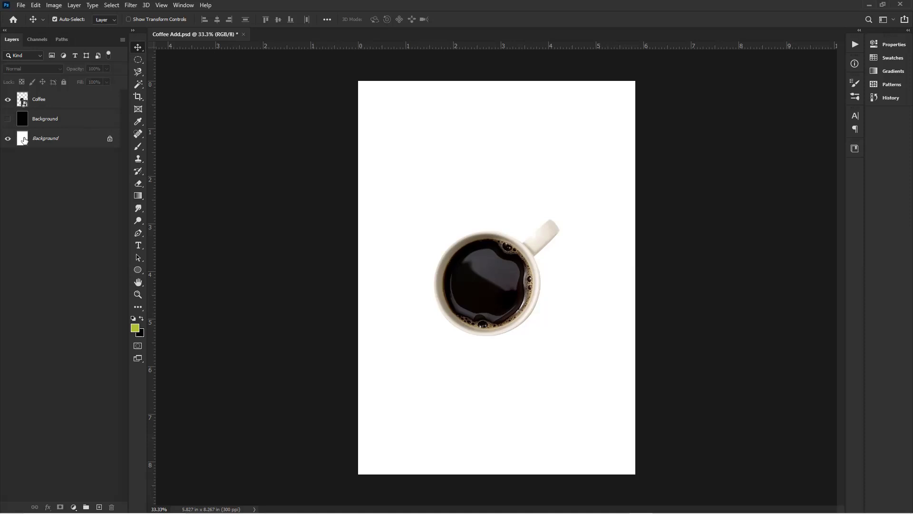
# Delete the hidden black Background layer between the coffee layer and the locked white background.
pyautogui.click(69, 138)
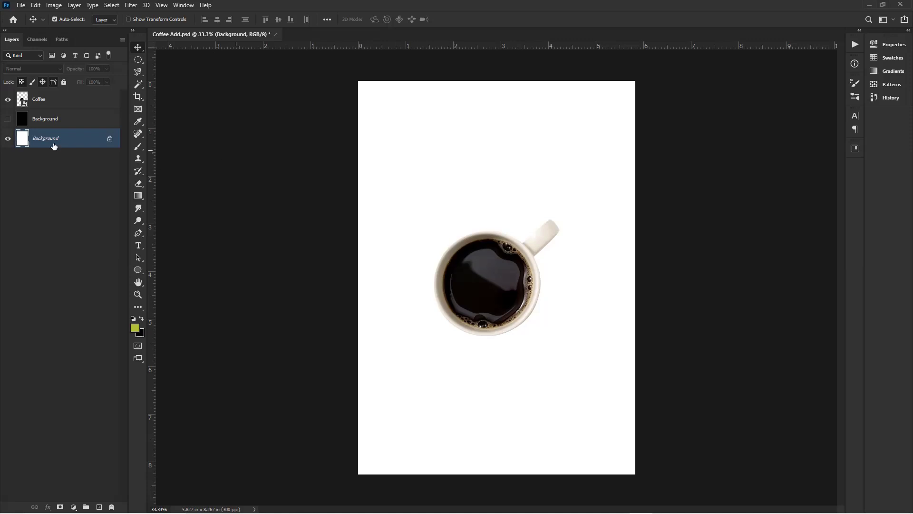
pyautogui.click(62, 124)
pyautogui.press('Delete')
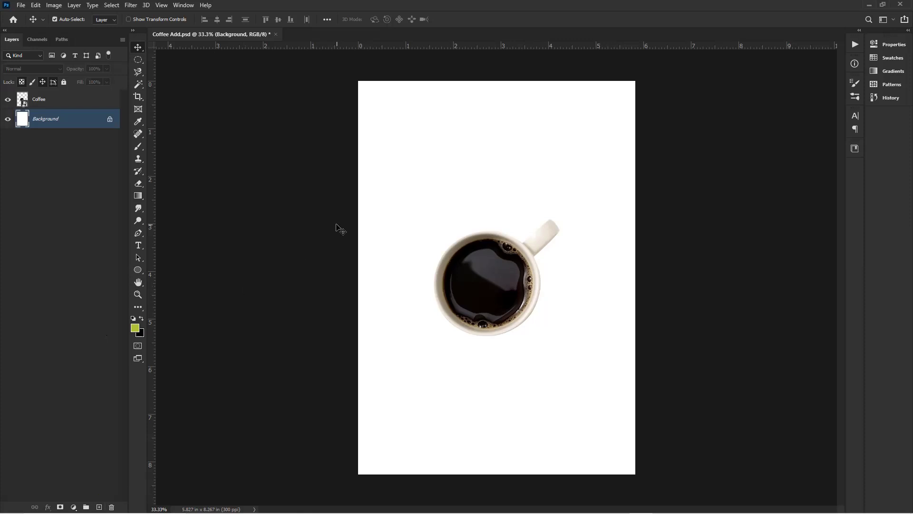
pyautogui.hotkey('ctrl', 'n')
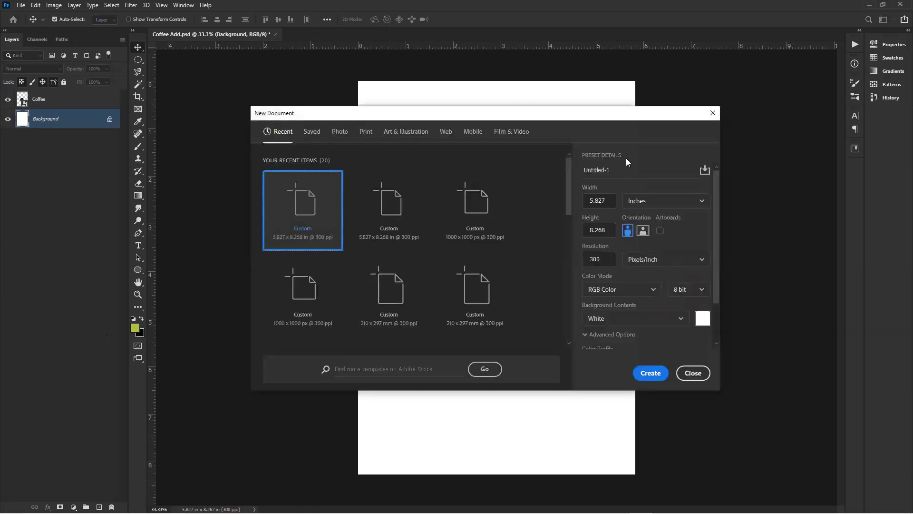
pyautogui.click(694, 373)
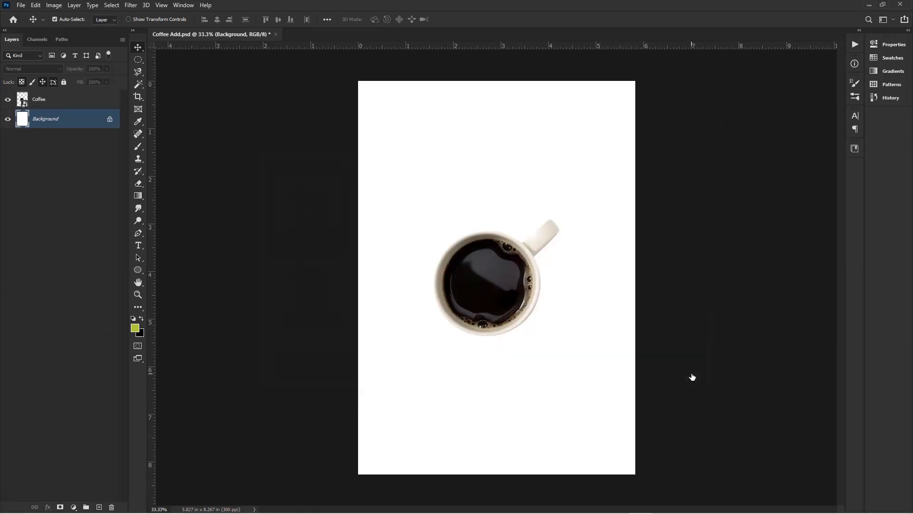
pyautogui.hotkey('ctrl', 'shift', 'n')
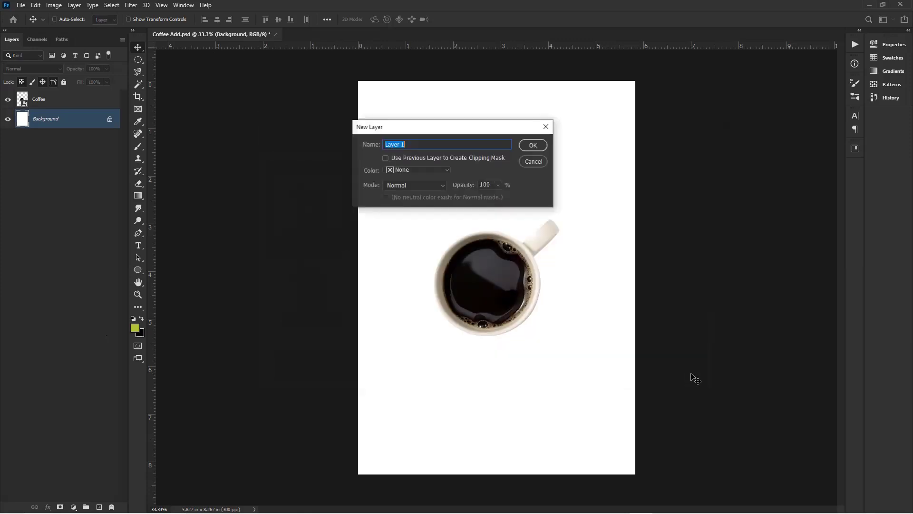
pyautogui.click(546, 126)
pyautogui.press('ctrl')
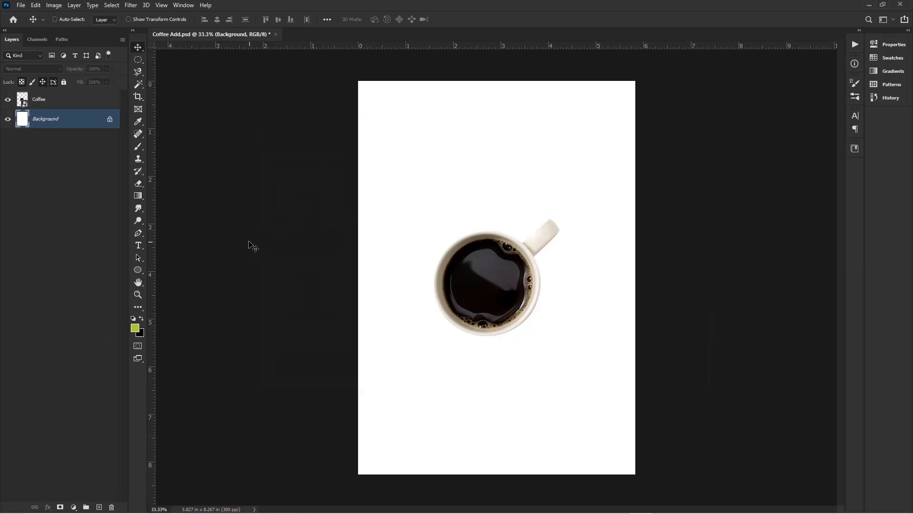
# Add a new layer named Background beneath the coffee layer and fill it with the lime green foreground color.
pyautogui.hotkey('ctrl', 'shift', 'n')
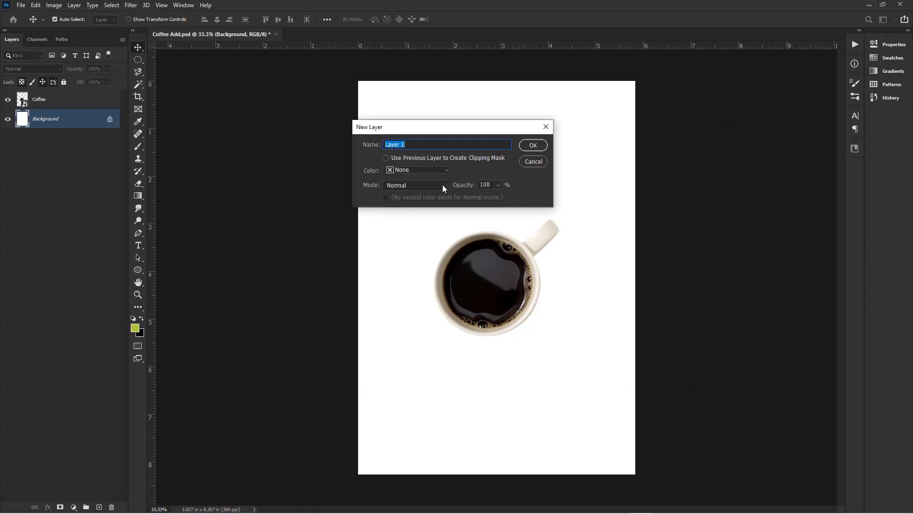
pyautogui.write('Background')
pyautogui.press('Return')
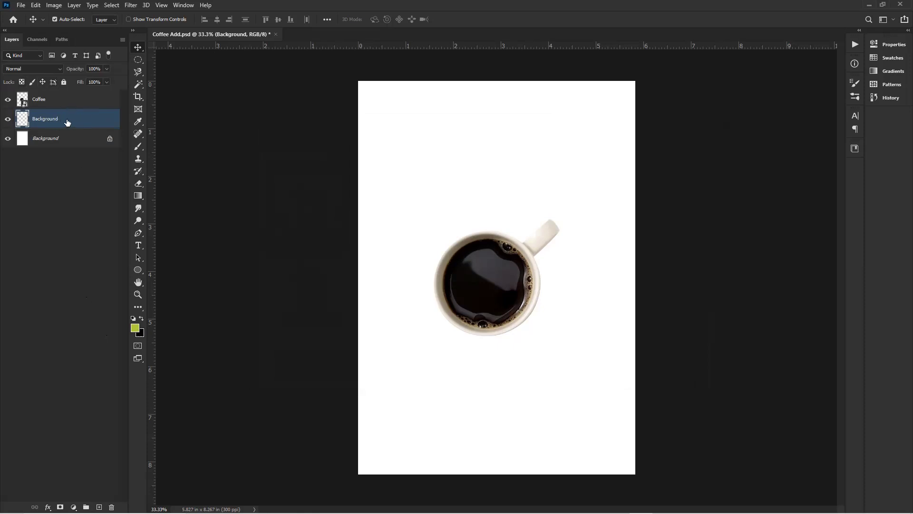
pyautogui.hotkey('alt', 'BackSpace')
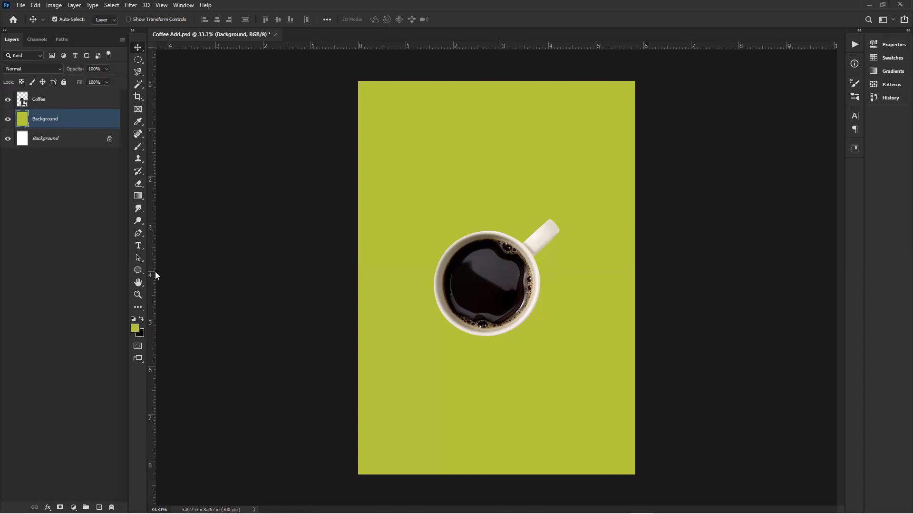
# Inspect the foreground color in the Color Picker and look at the Paint Bucket tool, returning to the Move tool.
pyautogui.click(136, 332)
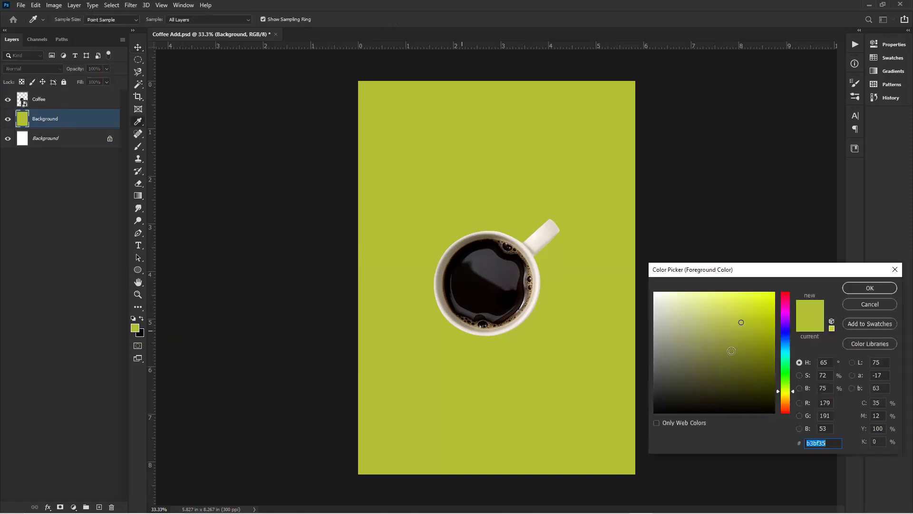
pyautogui.click(873, 289)
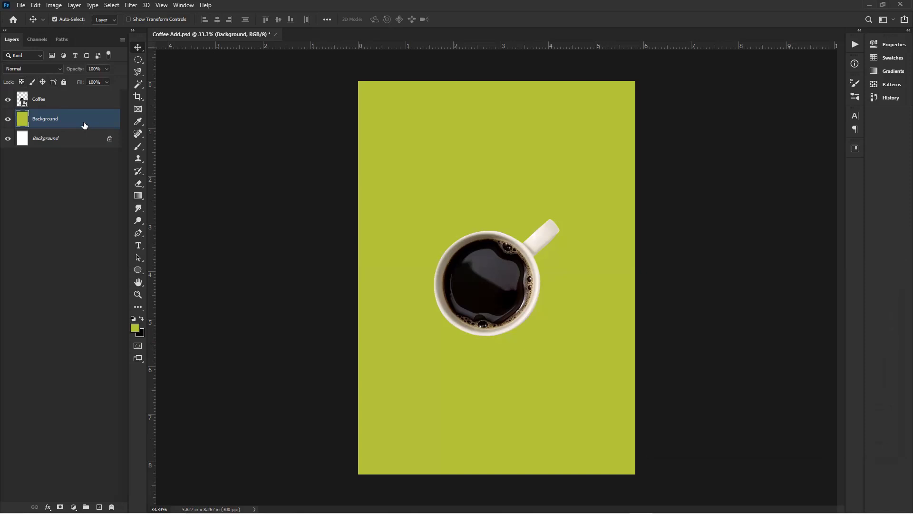
pyautogui.click(142, 197)
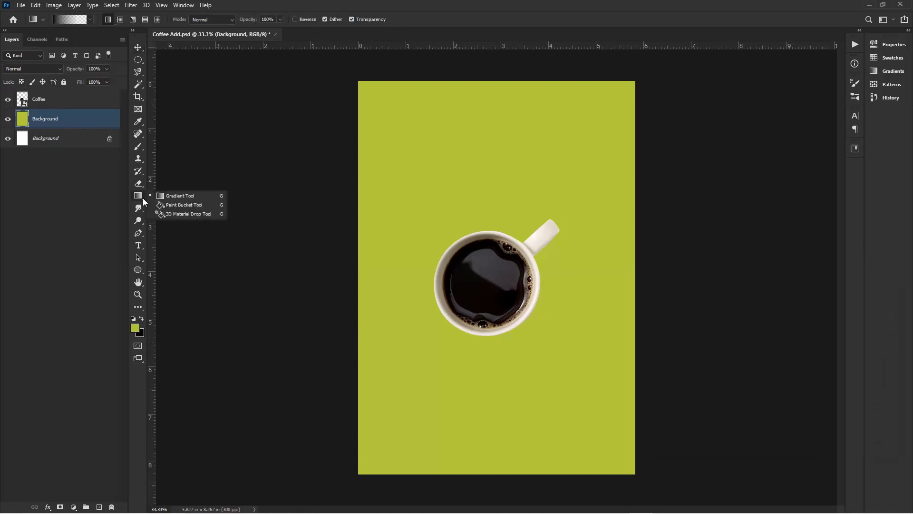
pyautogui.click(182, 208)
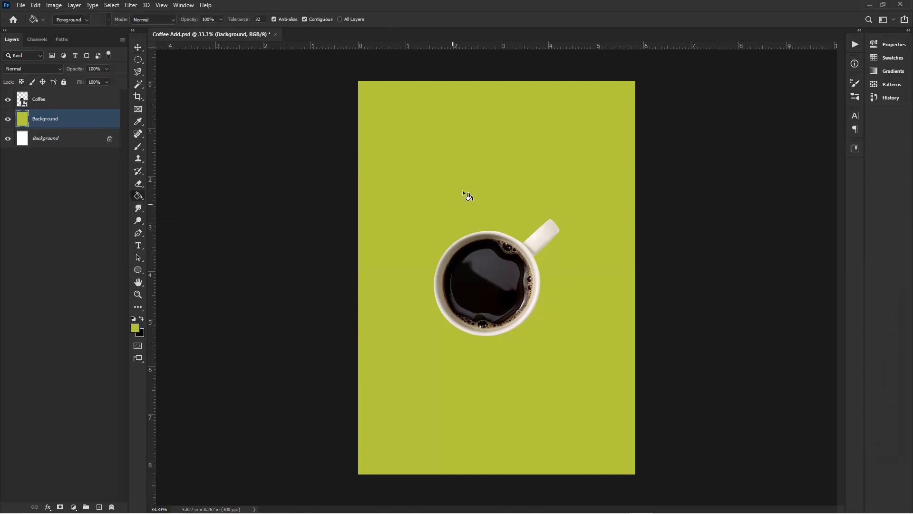
pyautogui.click(138, 48)
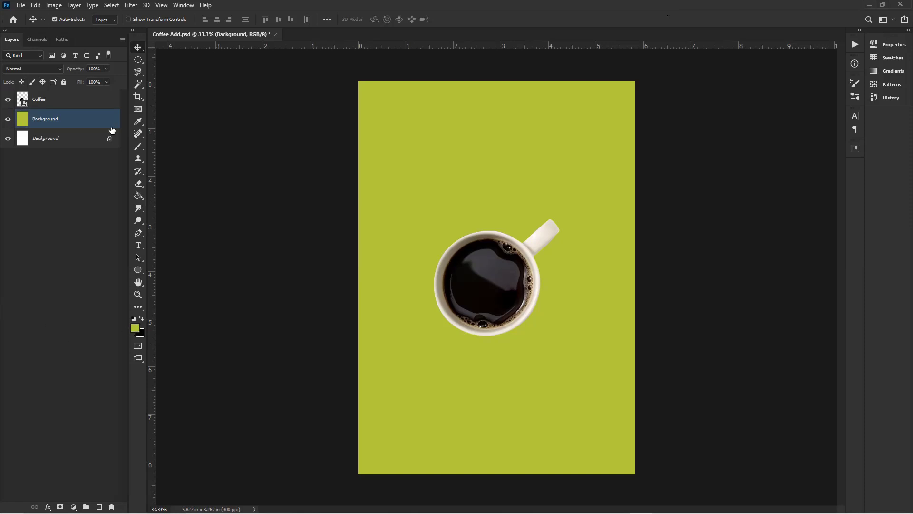
# Hide the locked white background layer and add a Gradient Overlay effect to the green Background layer.
pyautogui.click(8, 138)
pyautogui.click(48, 507)
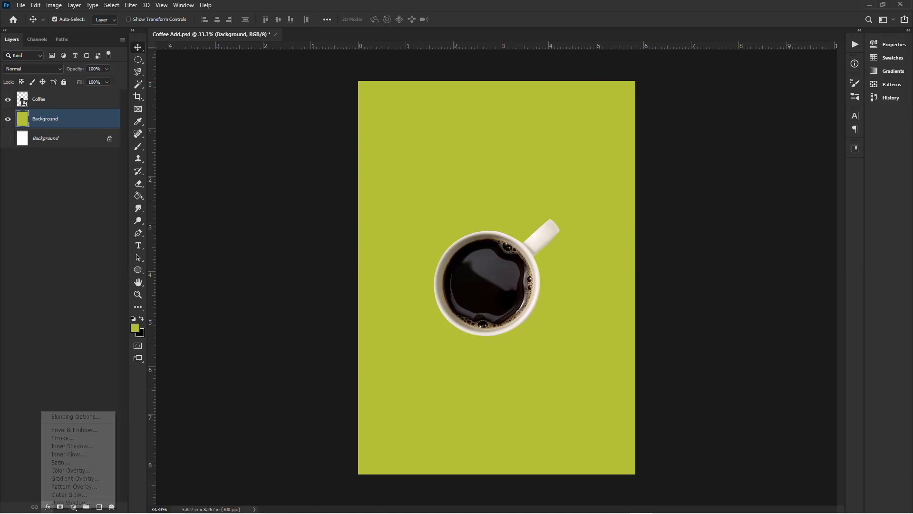
pyautogui.click(15, 473)
pyautogui.click(47, 507)
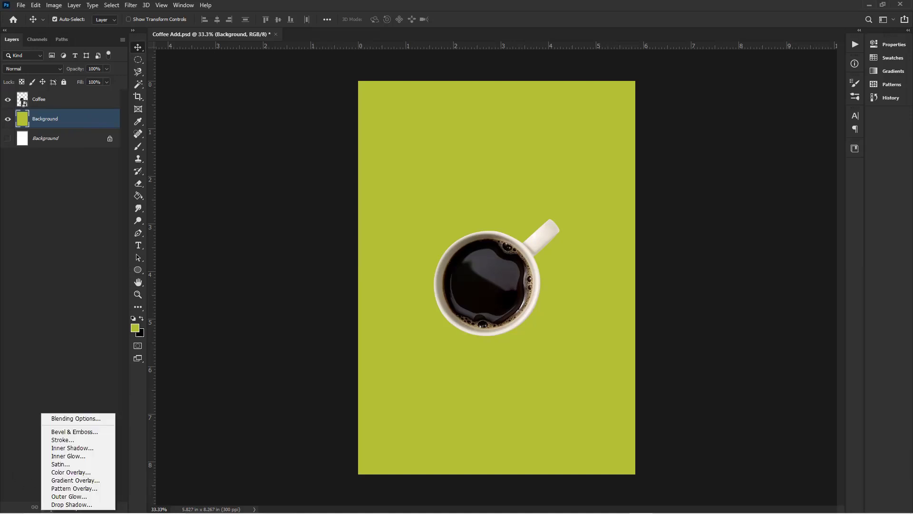
pyautogui.click(72, 481)
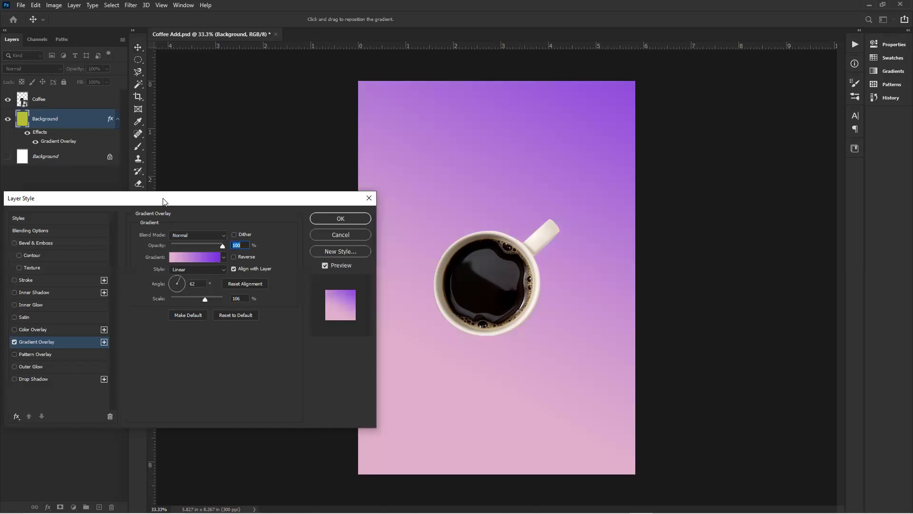
# Set the gradient overlay's style to Radial.
pyautogui.moveTo(163, 201); pyautogui.dragTo(672, 138)
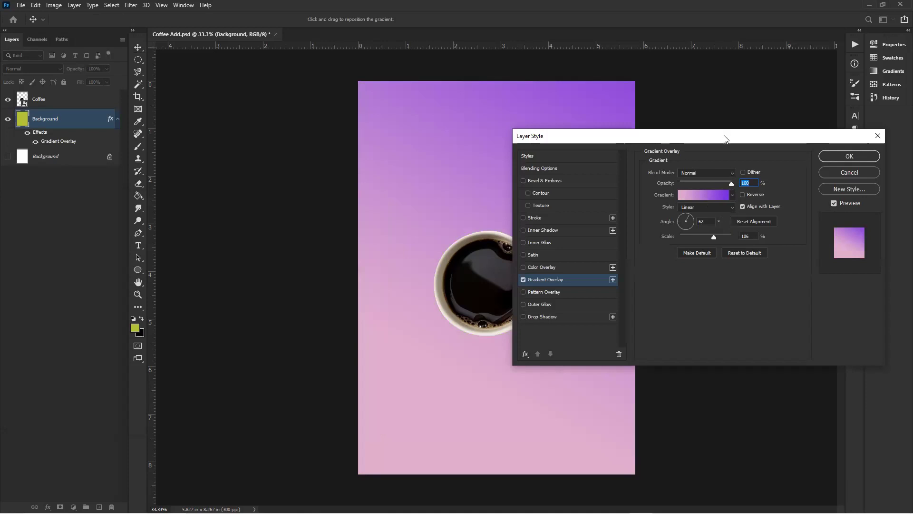
pyautogui.moveTo(725, 139); pyautogui.dragTo(520, 172)
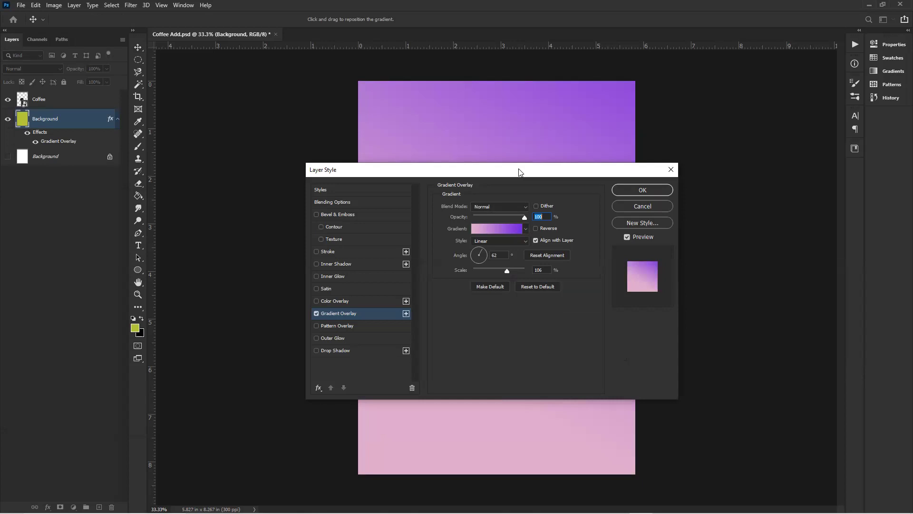
pyautogui.click(525, 242)
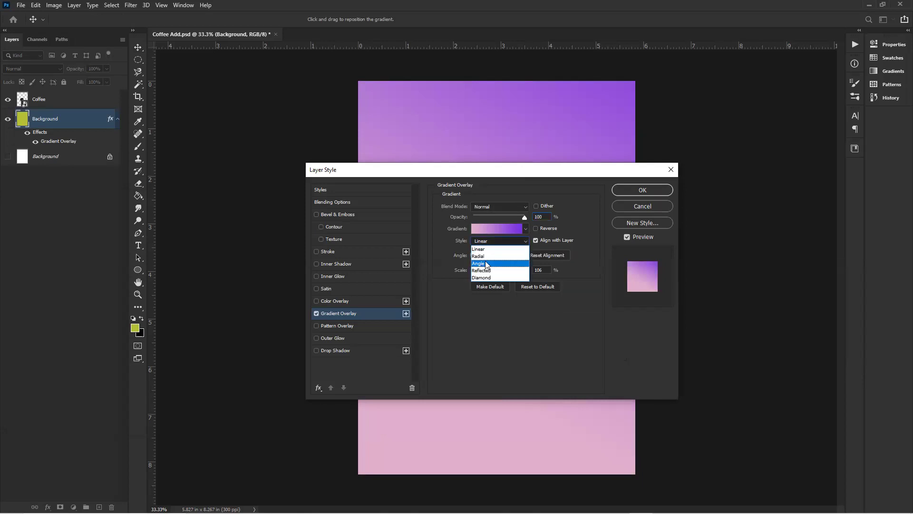
pyautogui.click(485, 258)
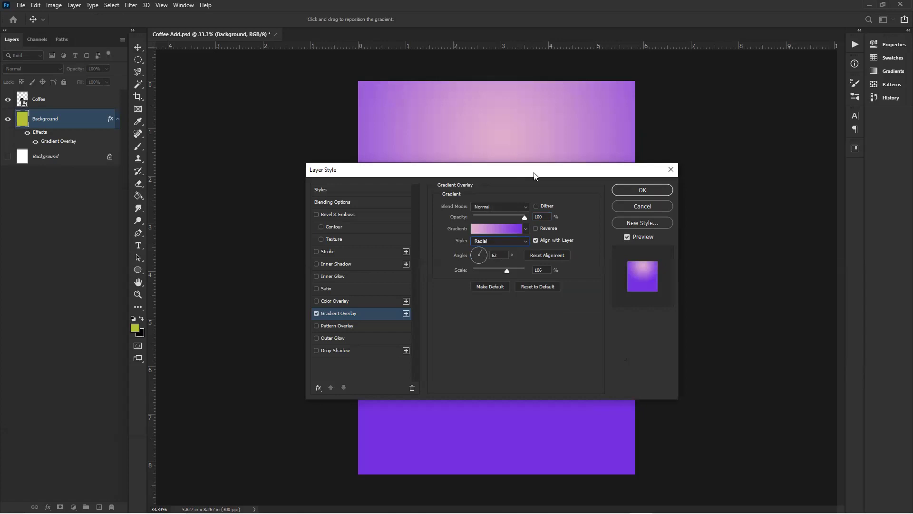
# Reposition the radial gradient on the canvas so its light center sits behind the coffee cup.
pyautogui.moveTo(533, 176); pyautogui.dragTo(814, 145)
pyautogui.moveTo(516, 166); pyautogui.dragTo(525, 323)
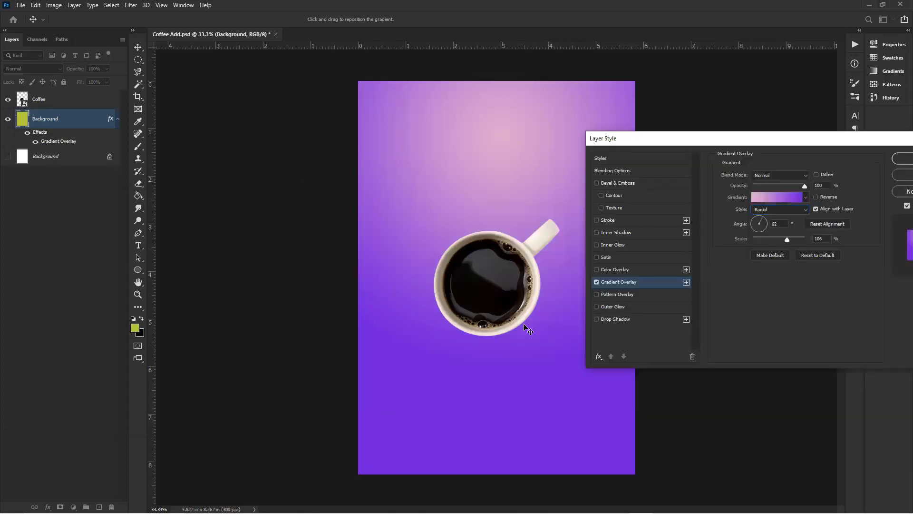
pyautogui.moveTo(513, 291); pyautogui.dragTo(503, 286)
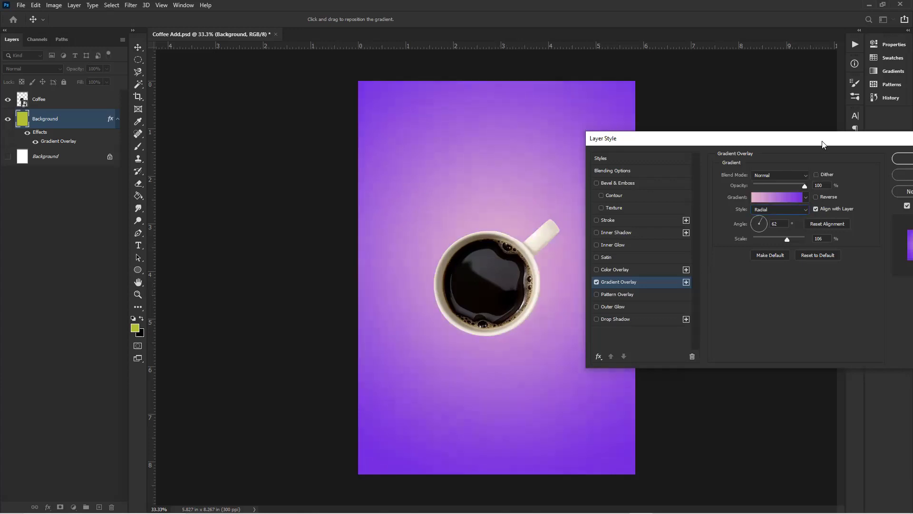
pyautogui.moveTo(762, 145); pyautogui.dragTo(204, 168)
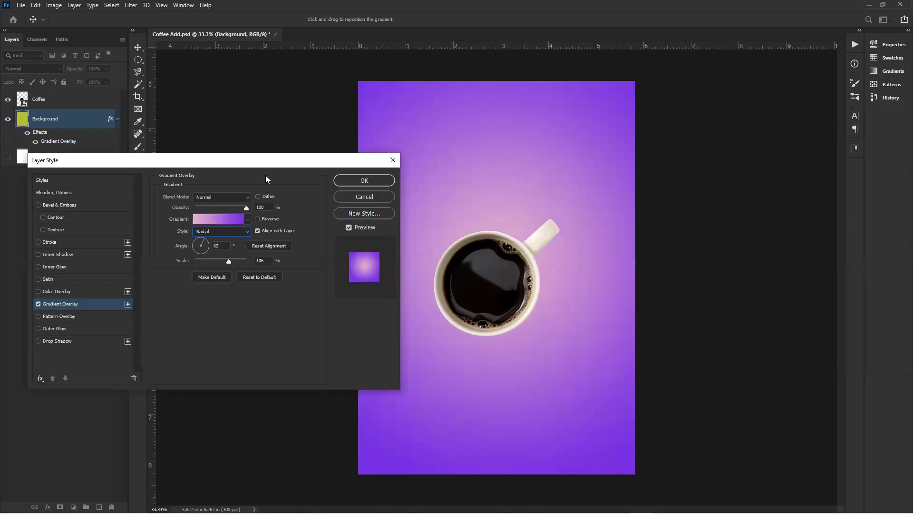
pyautogui.moveTo(504, 222); pyautogui.dragTo(507, 308)
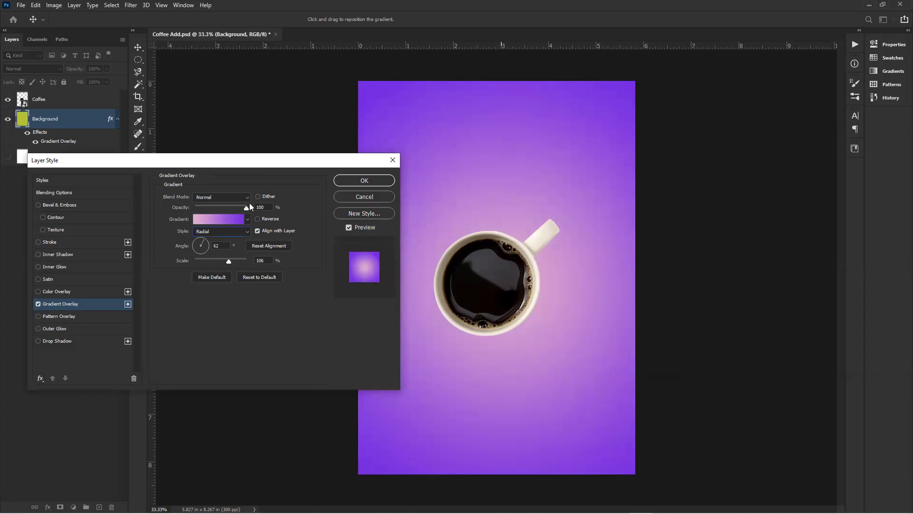
pyautogui.click(217, 219)
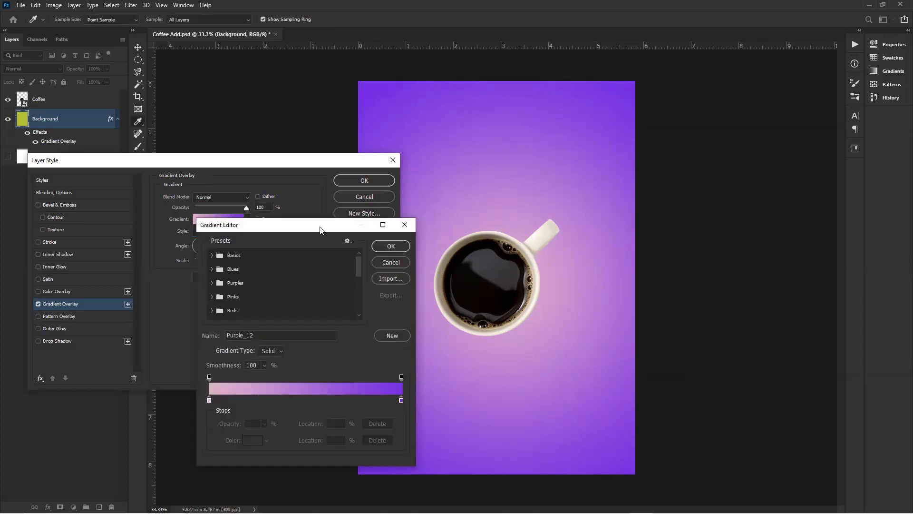
pyautogui.press('Escape')
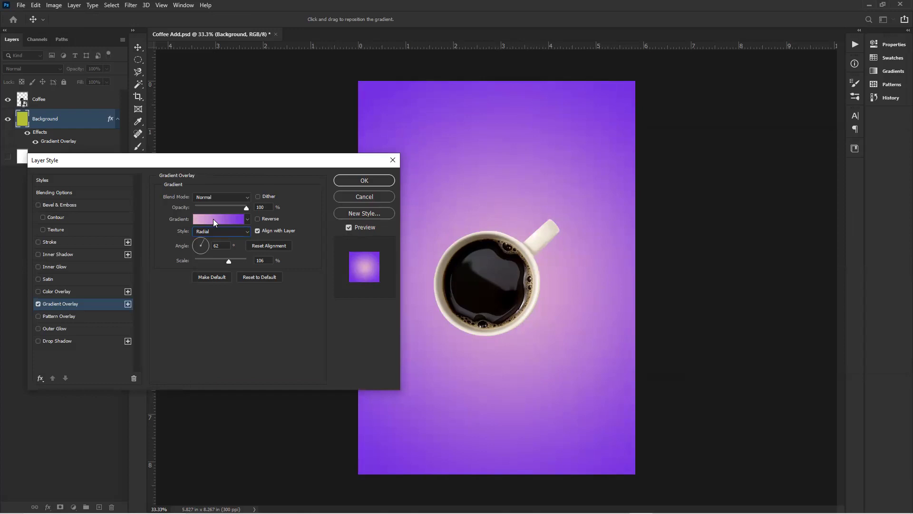
pyautogui.click(213, 219)
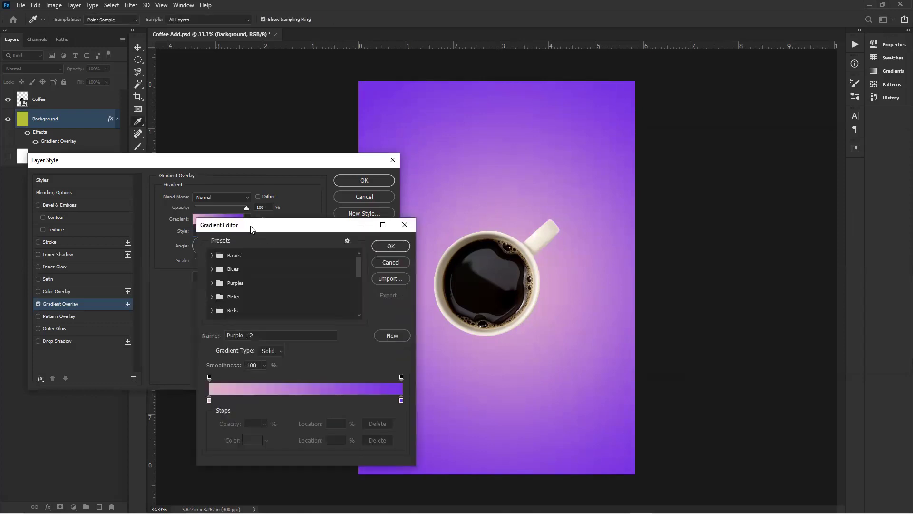
pyautogui.moveTo(250, 229); pyautogui.dragTo(629, 162)
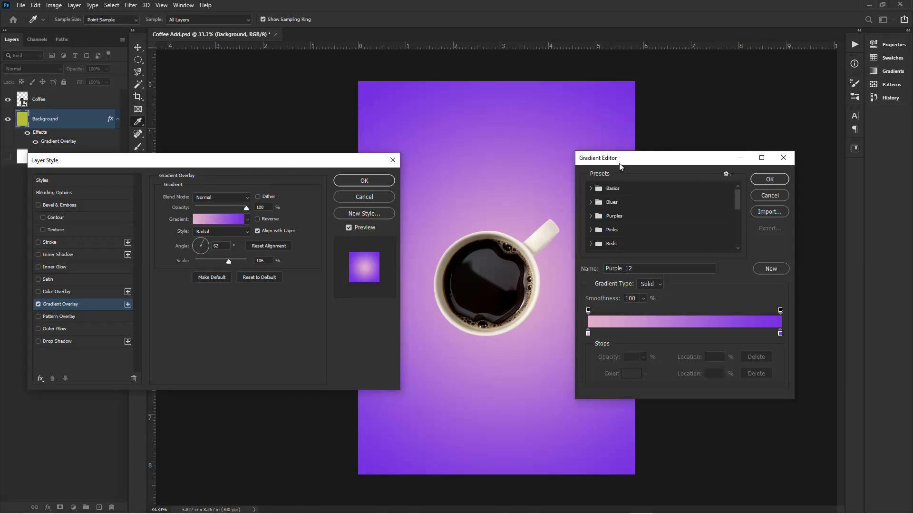
pyautogui.click(769, 195)
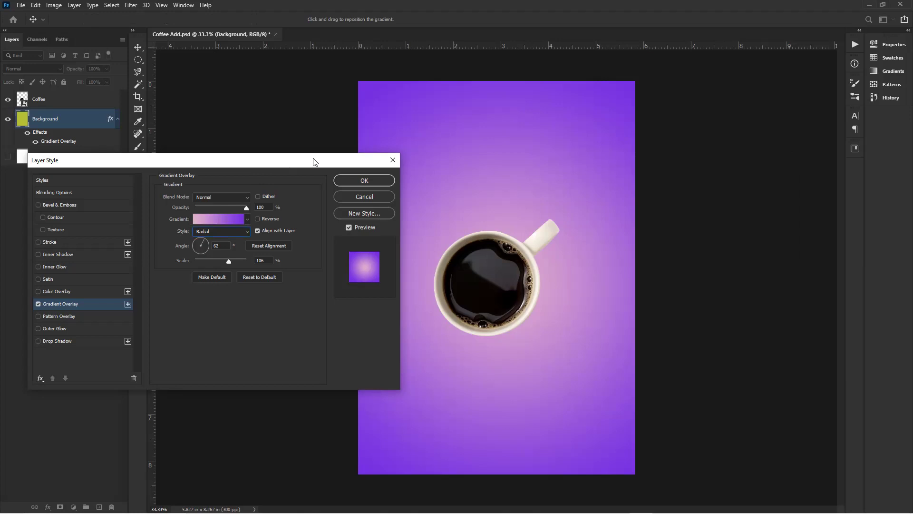
pyautogui.moveTo(313, 161); pyautogui.dragTo(287, 179)
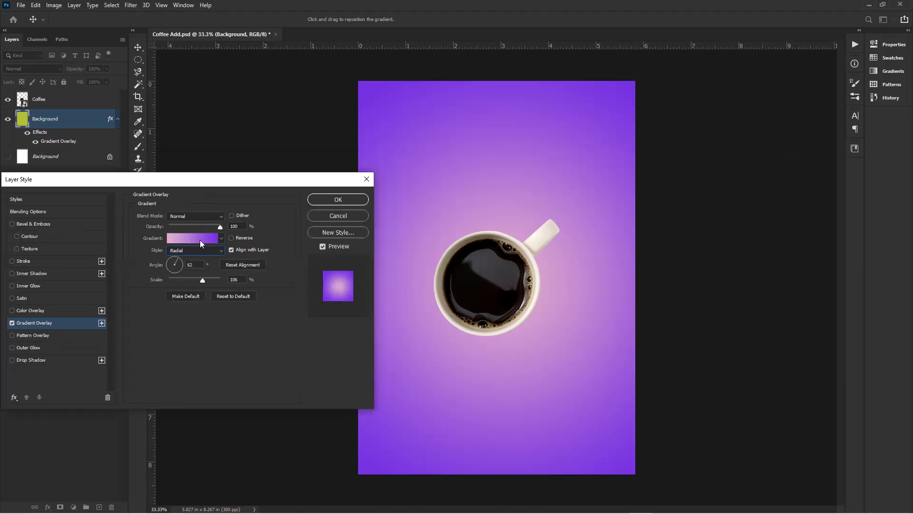
pyautogui.click(190, 240)
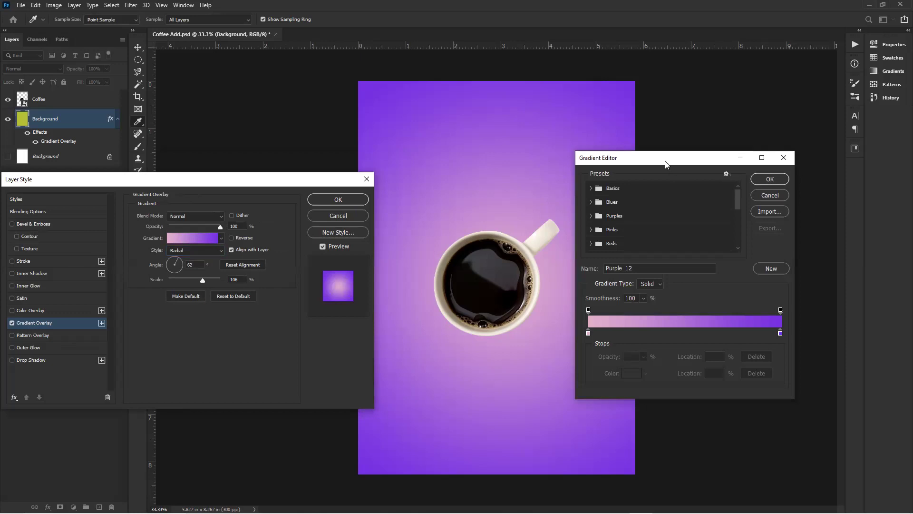
pyautogui.moveTo(665, 164); pyautogui.dragTo(725, 191)
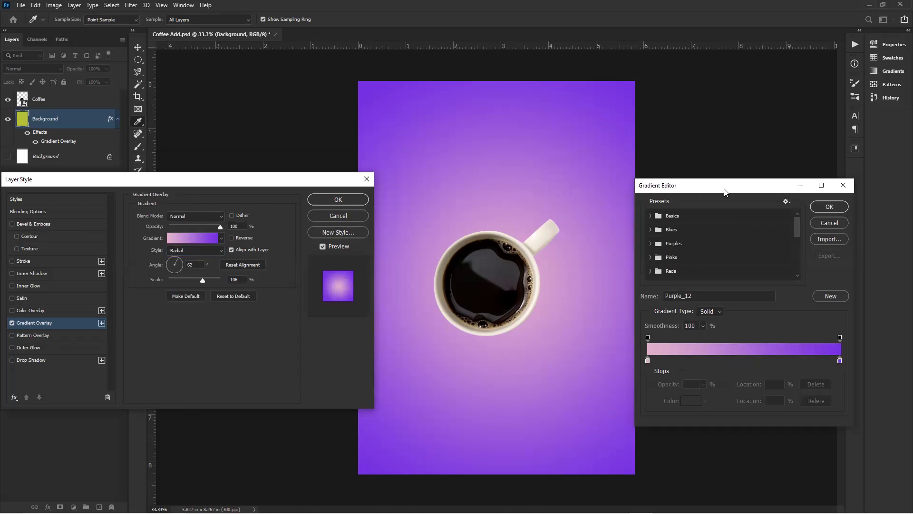
pyautogui.click(844, 185)
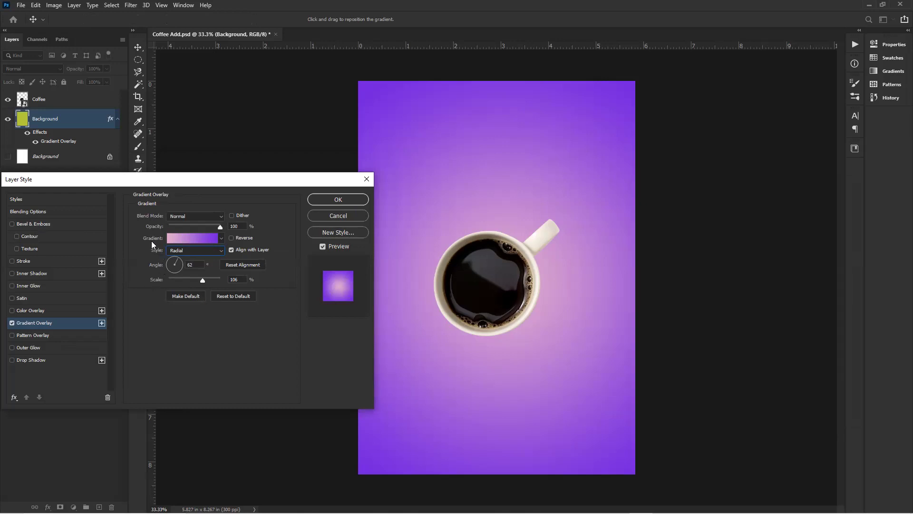
pyautogui.moveTo(159, 180); pyautogui.dragTo(474, 141)
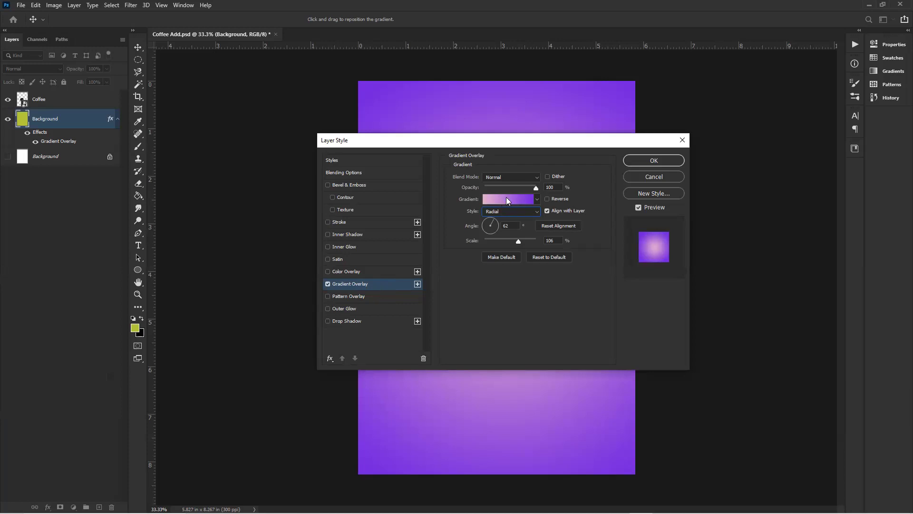
pyautogui.click(539, 213)
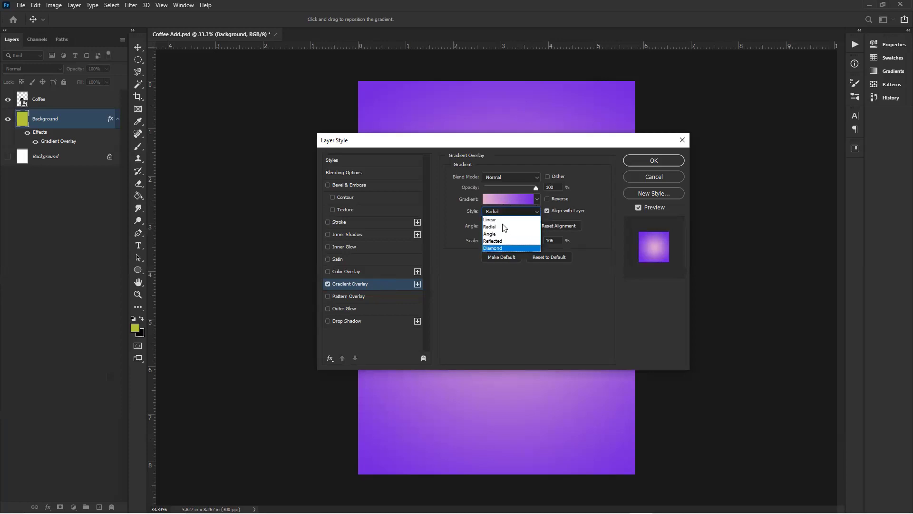
pyautogui.click(504, 228)
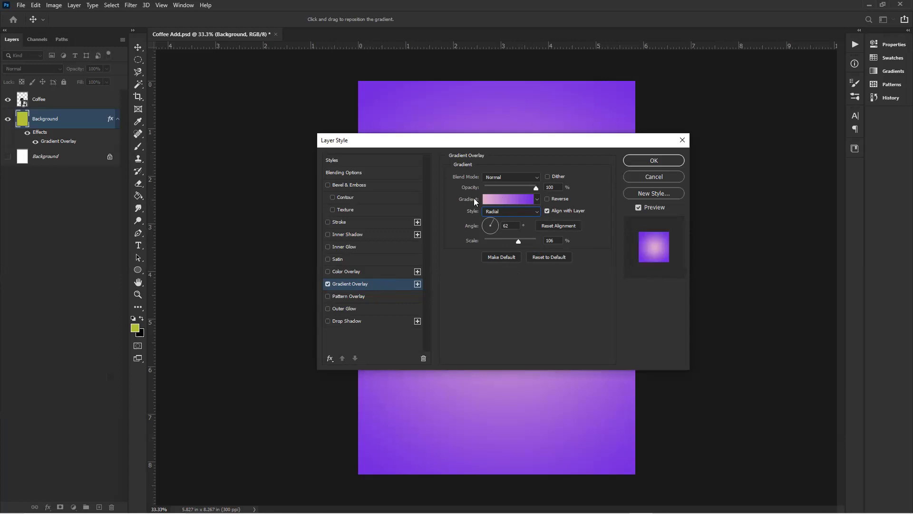
pyautogui.click(513, 203)
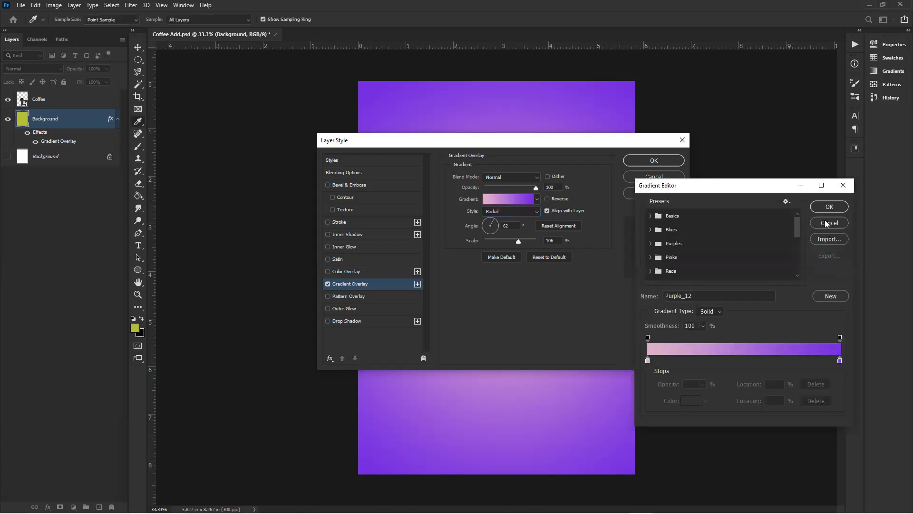
pyautogui.click(826, 224)
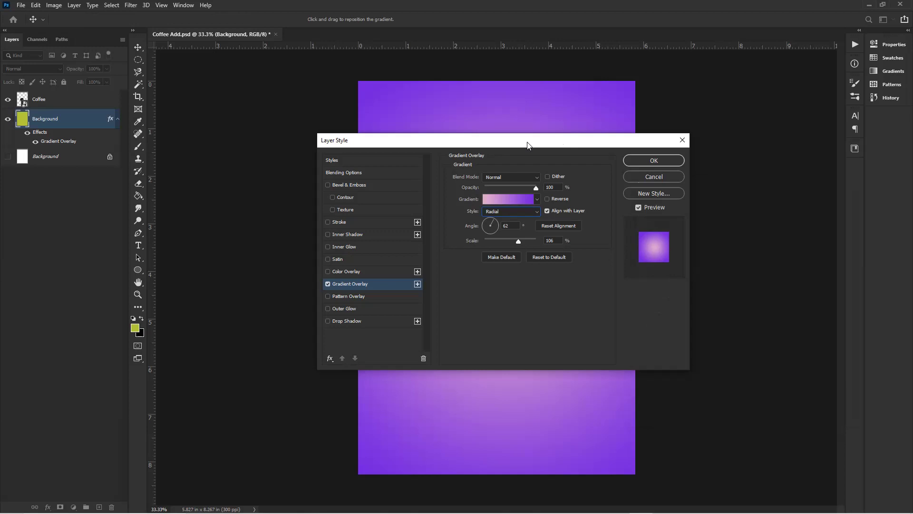
# Open the overlay's gradient in the Gradient Editor, arranging the dialogs so the coffee cup stays unobstructed.
pyautogui.moveTo(527, 145); pyautogui.dragTo(210, 192)
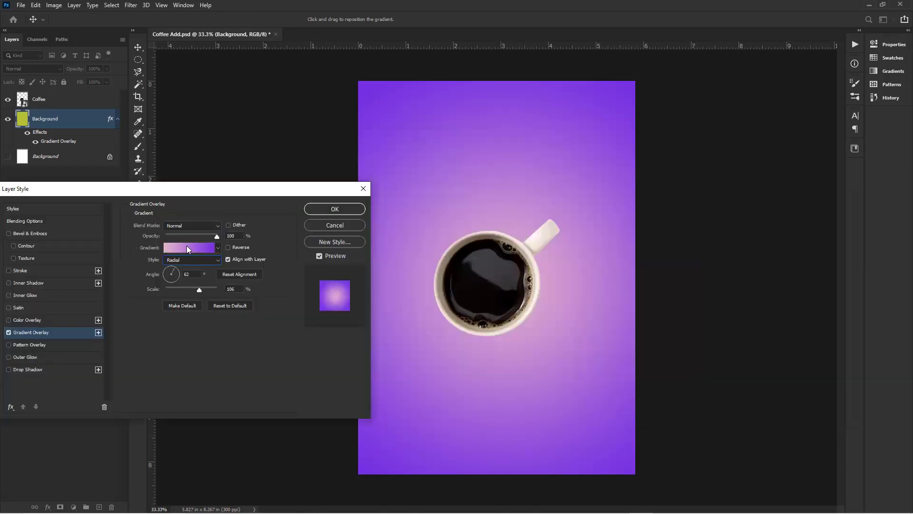
pyautogui.click(187, 248)
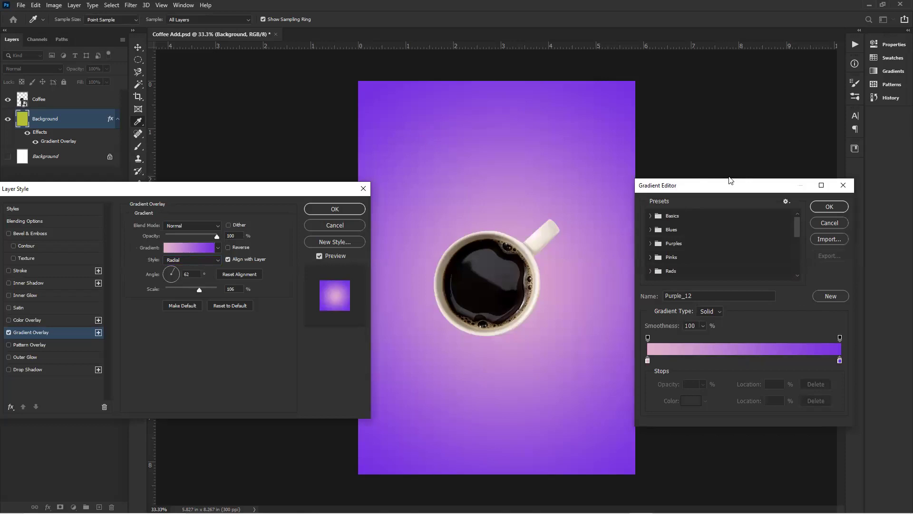
pyautogui.moveTo(730, 178); pyautogui.dragTo(733, 170)
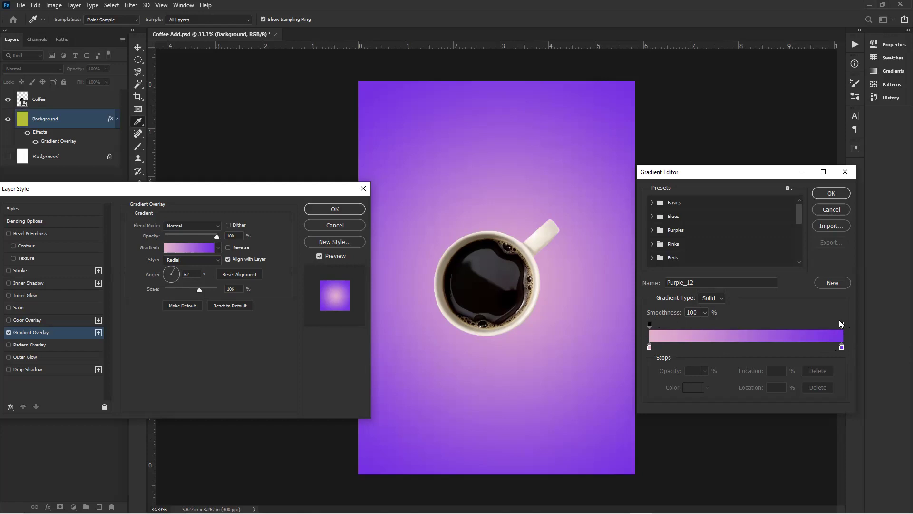
# Change the gradient's pink starting color stop to near-white #fffdfe.
pyautogui.doubleClick(650, 346)
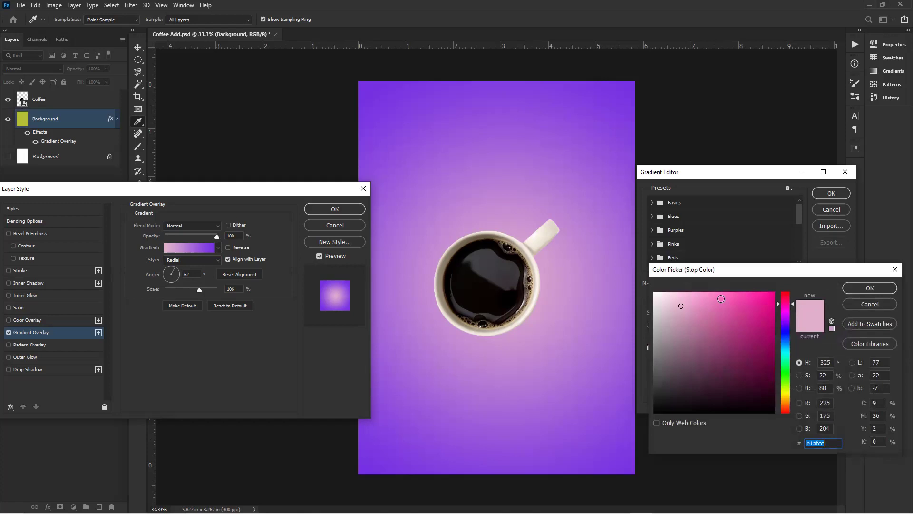
pyautogui.click(654, 291)
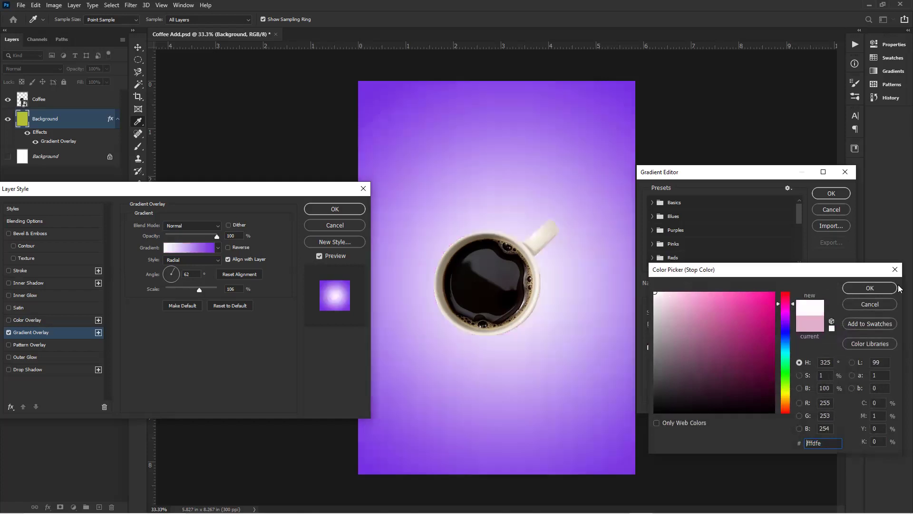
pyautogui.click(870, 288)
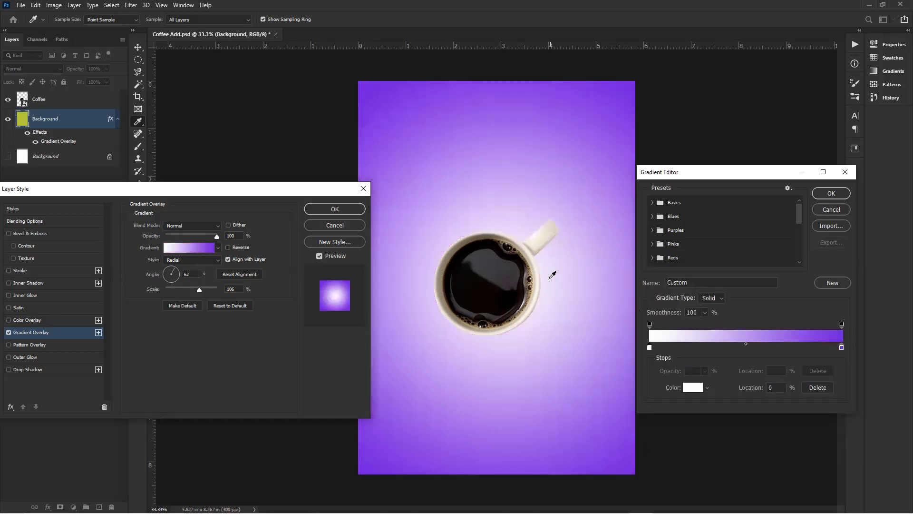
# Change the gradient's purple end color stop to a deep, saturated red.
pyautogui.doubleClick(841, 348)
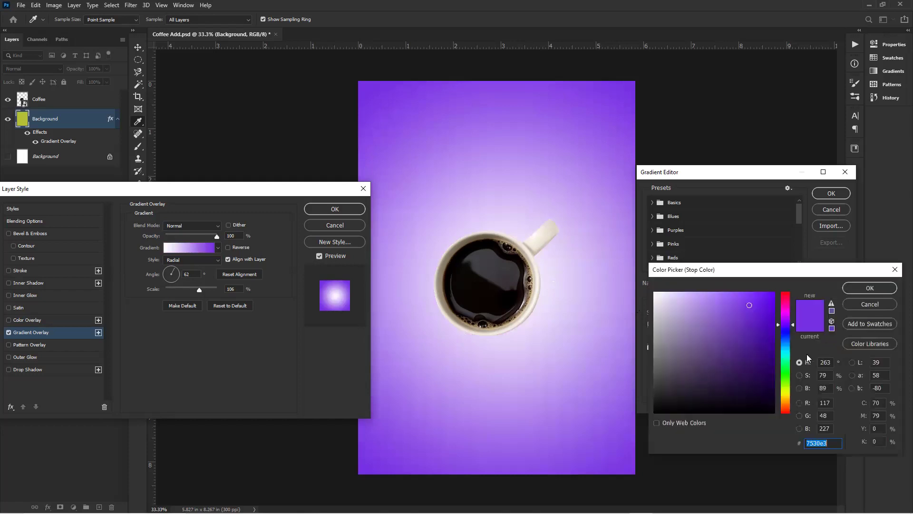
pyautogui.moveTo(788, 293); pyautogui.dragTo(787, 293)
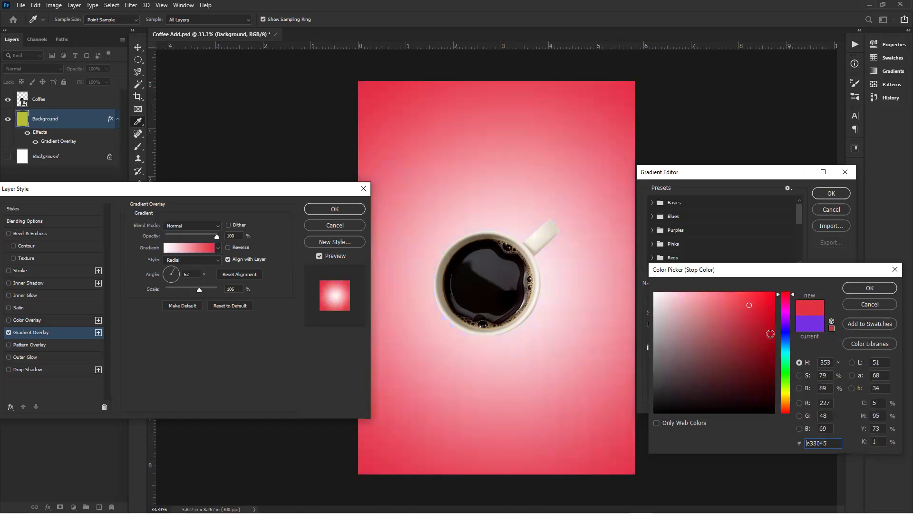
pyautogui.click(768, 332)
pyautogui.click(766, 327)
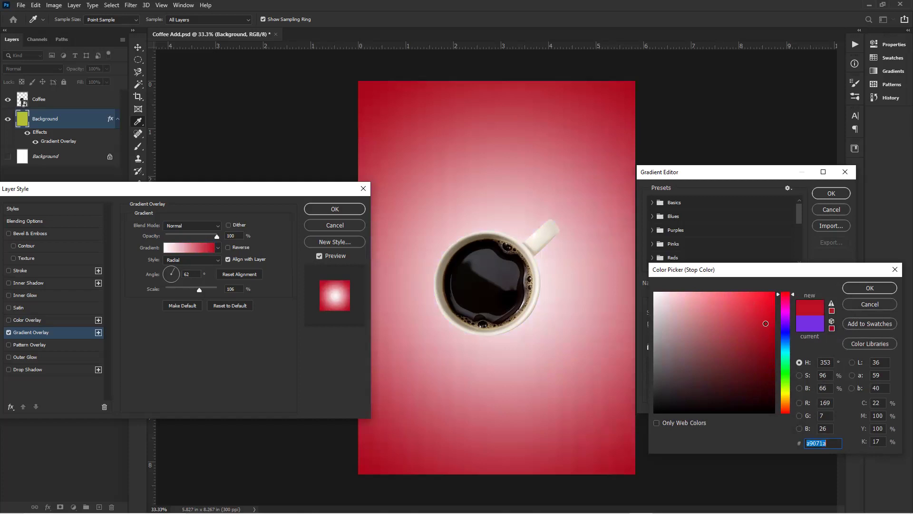
pyautogui.moveTo(764, 331); pyautogui.dragTo(773, 322)
pyautogui.click(858, 287)
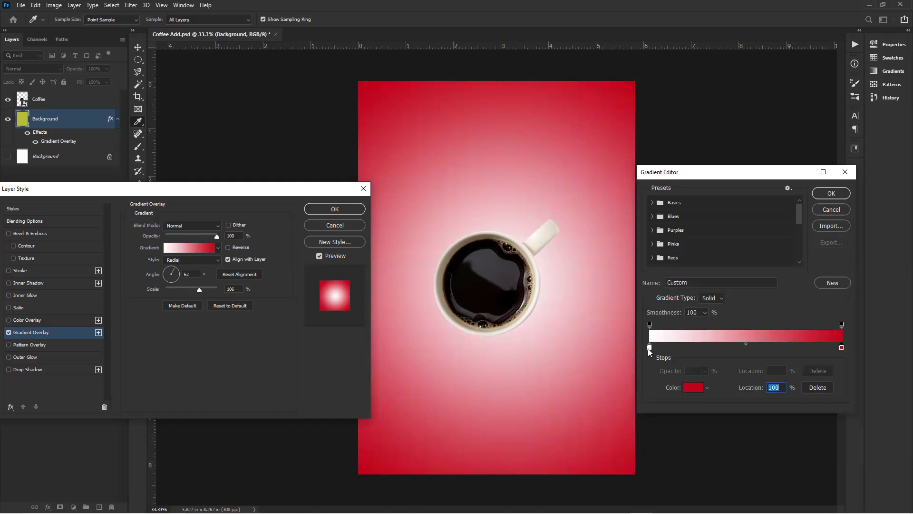
# Change the gradient's starting color stop to a light orange for a warm glow around the cup.
pyautogui.doubleClick(650, 347)
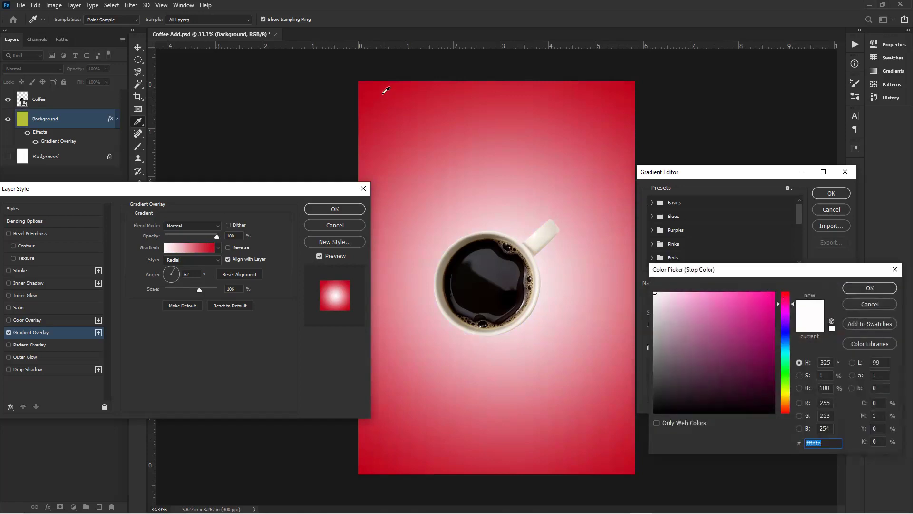
pyautogui.click(364, 86)
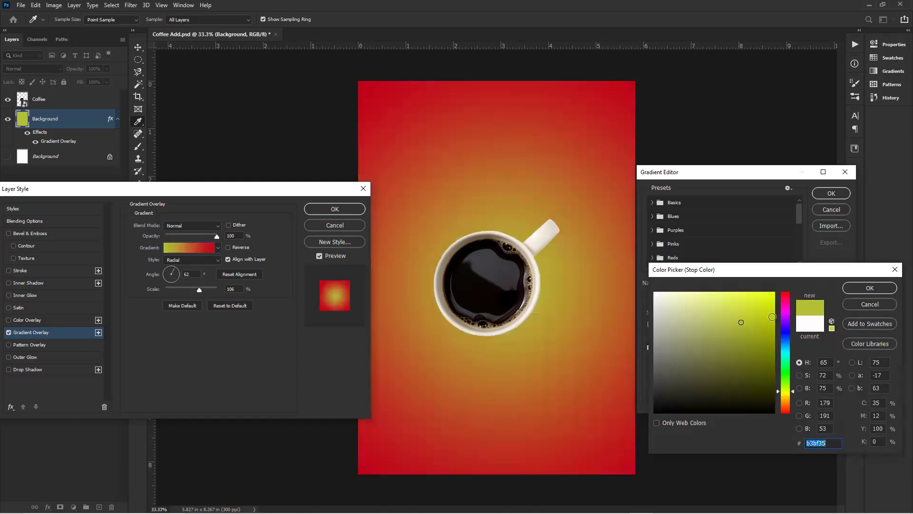
pyautogui.click(786, 297)
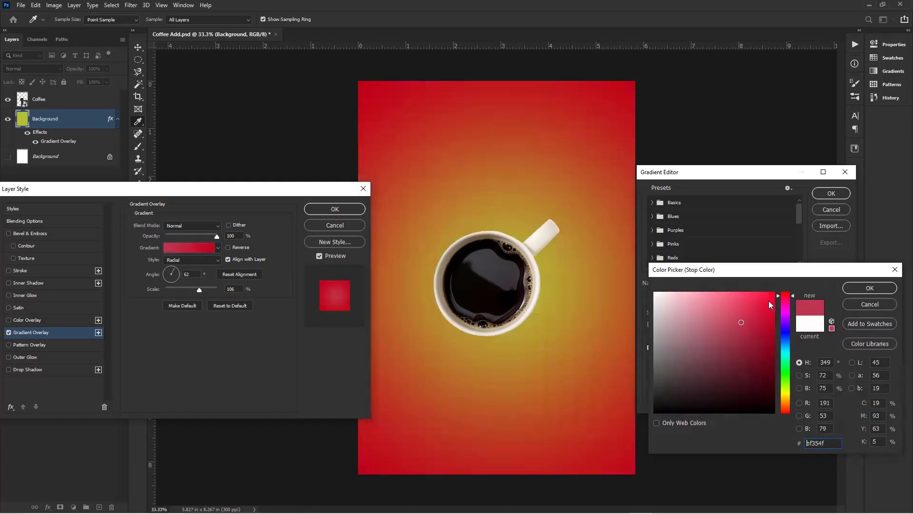
pyautogui.moveTo(788, 296)
pyautogui.mouseDown()
pyautogui.moveTo(787, 287)
pyautogui.moveTo(758, 308)
pyautogui.moveTo(739, 298)
pyautogui.mouseUp()
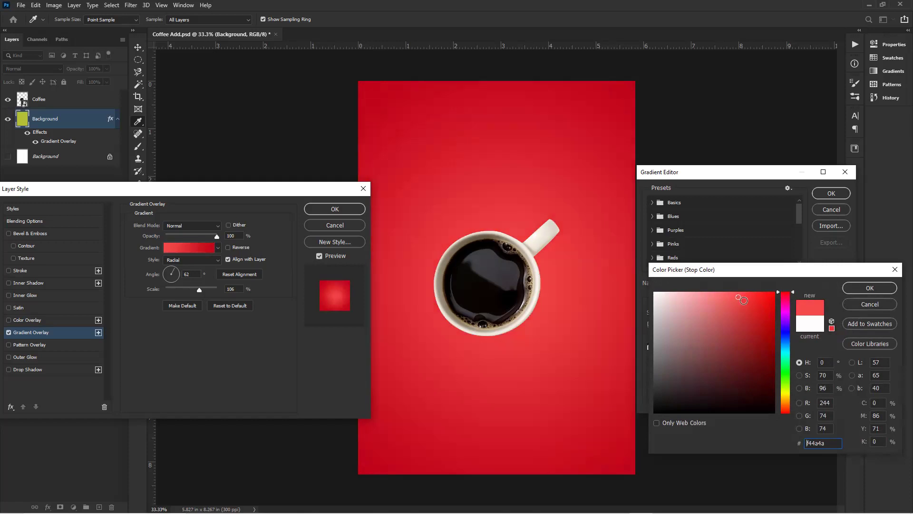
pyautogui.click(737, 296)
pyautogui.moveTo(740, 298); pyautogui.dragTo(739, 298)
pyautogui.click(787, 407)
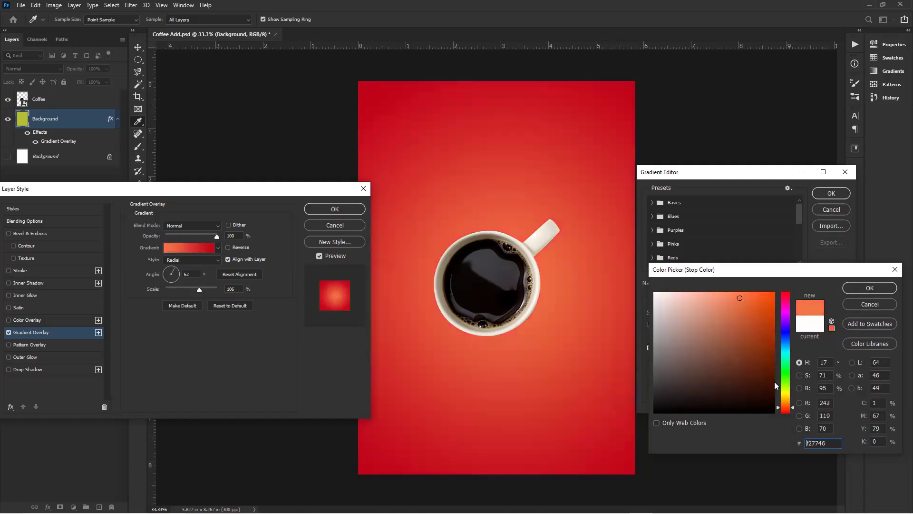
pyautogui.click(750, 298)
pyautogui.click(743, 294)
pyautogui.click(870, 287)
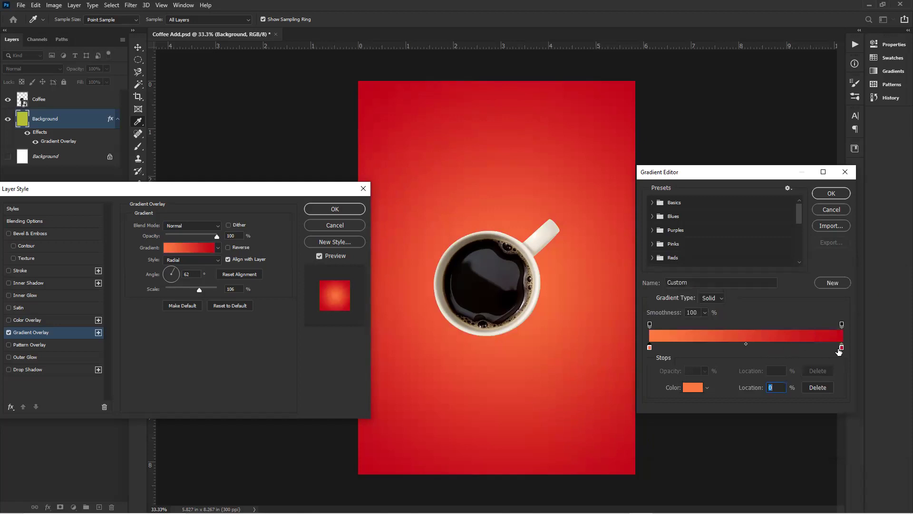
# Move the gradient's red color stop inward to a location of 74%.
pyautogui.moveTo(843, 348)
pyautogui.mouseDown()
pyautogui.moveTo(795, 348)
pyautogui.moveTo(843, 347)
pyautogui.mouseUp()
pyautogui.moveTo(841, 347); pyautogui.dragTo(793, 349)
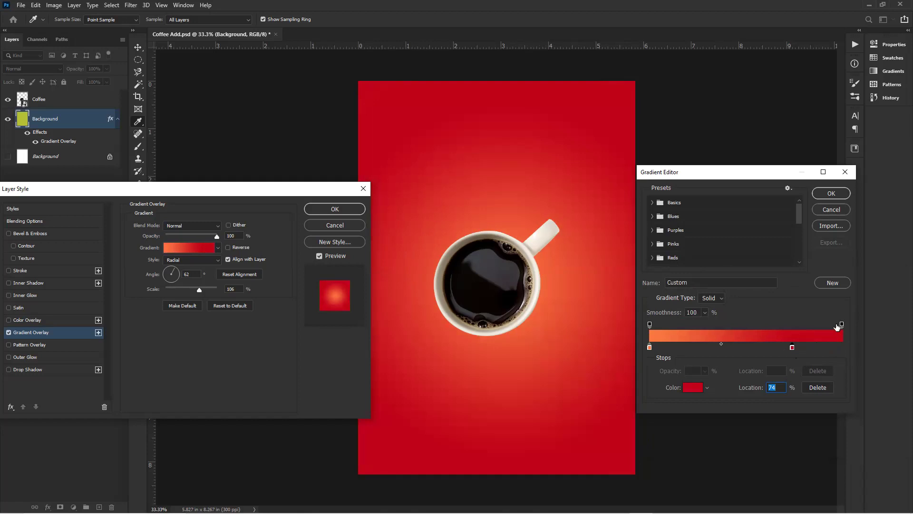
# Keep the gradient's red color stop at #c00219 and set its location to 75%.
pyautogui.doubleClick(792, 348)
pyautogui.doubleClick(817, 443)
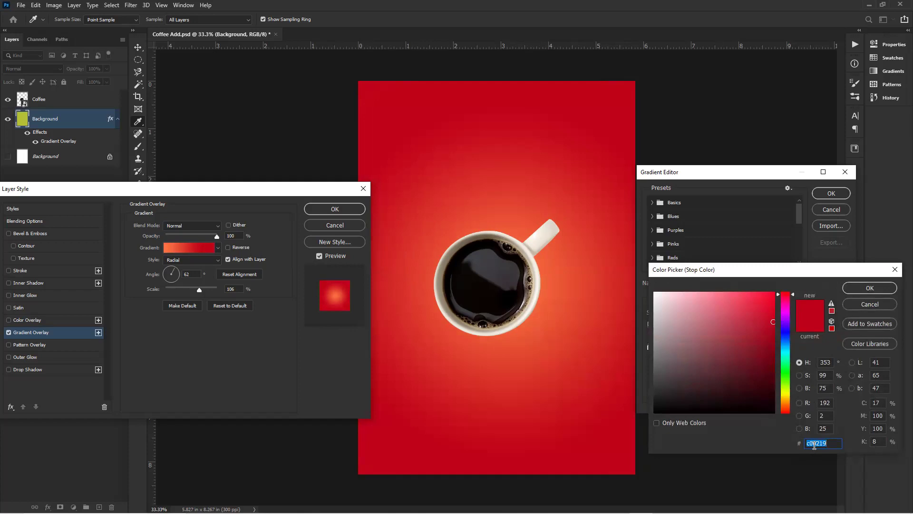
pyautogui.click(835, 443)
pyautogui.click(869, 288)
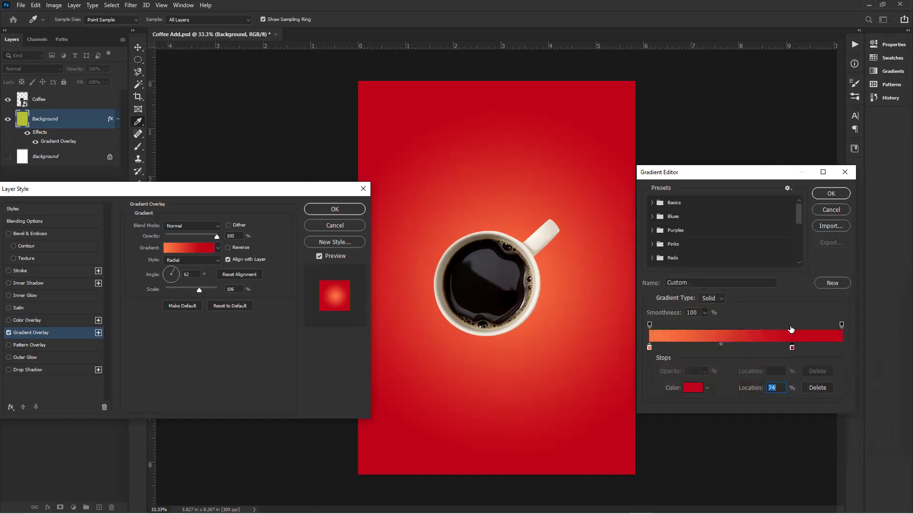
pyautogui.click(778, 386)
pyautogui.press('BackSpace')
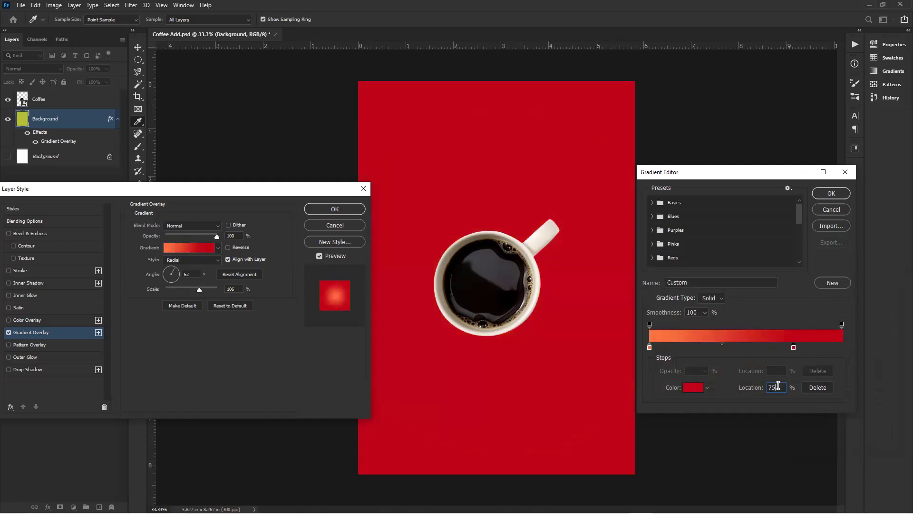
pyautogui.write('5')
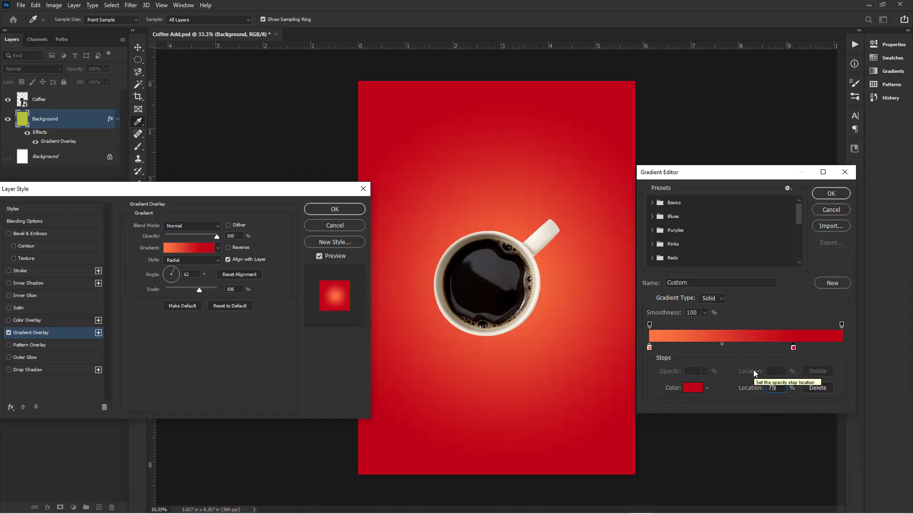
# Check the color codes of the gradient's red and orange color stops.
pyautogui.doubleClick(793, 348)
pyautogui.click(861, 289)
pyautogui.click(776, 387)
pyautogui.doubleClick(650, 346)
pyautogui.click(831, 444)
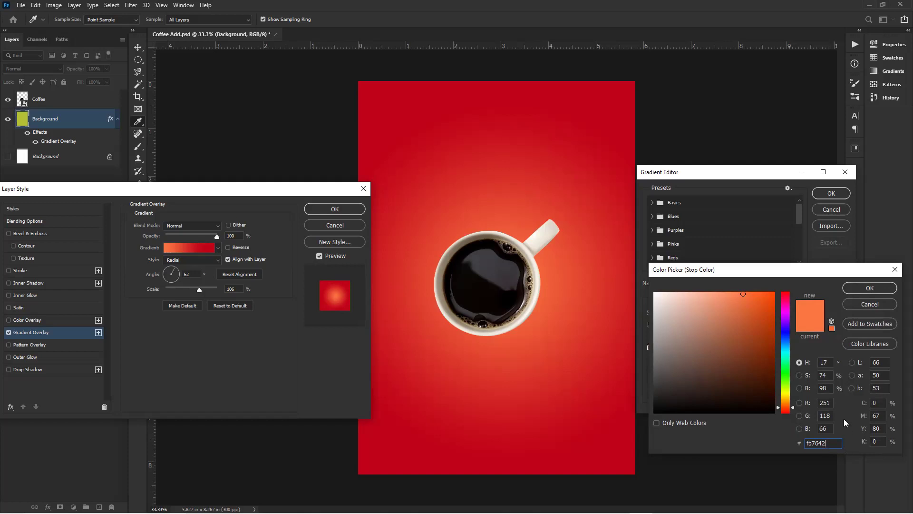
pyautogui.click(856, 287)
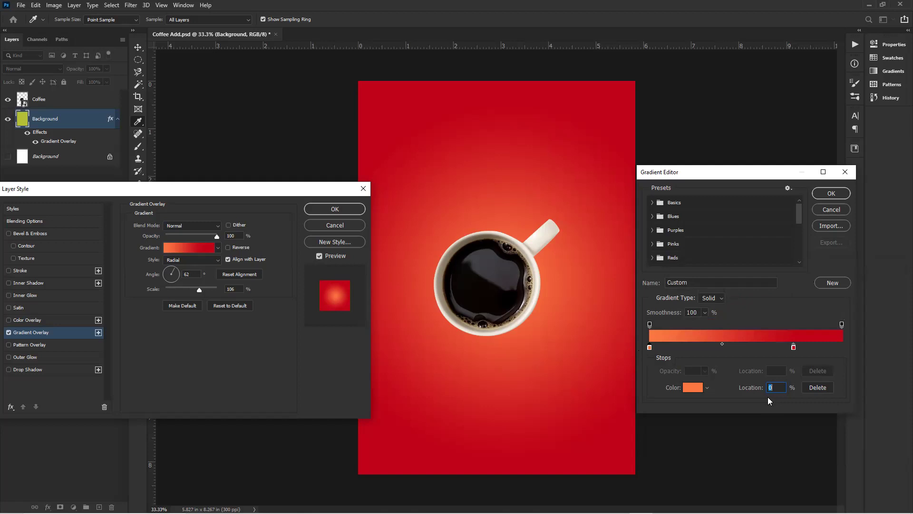
# Save the gradient as a new preset named Coffee Red and accept it for the overlay.
pyautogui.moveTo(802, 229); pyautogui.dragTo(803, 208)
pyautogui.moveTo(694, 282); pyautogui.dragTo(666, 282)
pyautogui.write('Coff')
pyautogui.press('BackSpace')
pyautogui.press('BackSpace')
pyautogui.press('BackSpace')
pyautogui.write('Coffeee')
pyautogui.press('BackSpace')
pyautogui.write('Red')
pyautogui.click(836, 283)
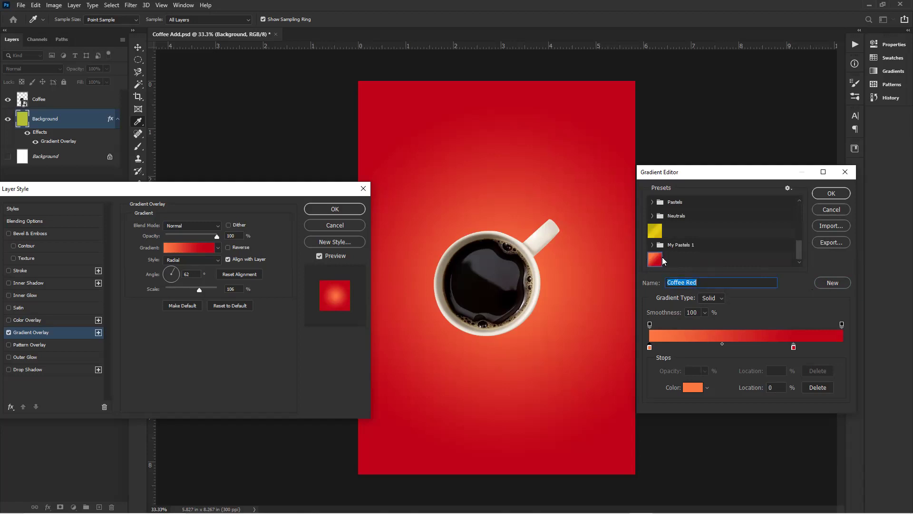
pyautogui.click(652, 245)
pyautogui.click(652, 246)
pyautogui.click(836, 195)
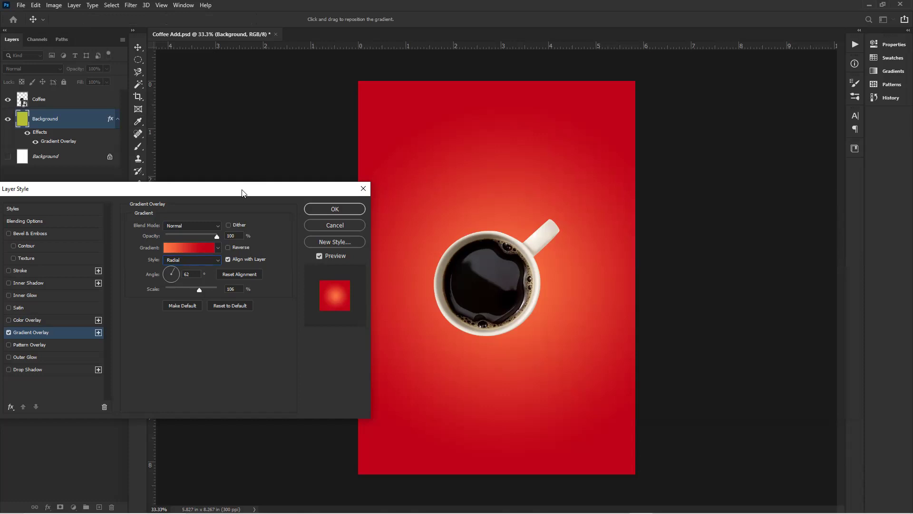
# Try the Linear style for the background's gradient overlay at 103% scale, and return it to Radial.
pyautogui.moveTo(242, 192); pyautogui.dragTo(256, 164)
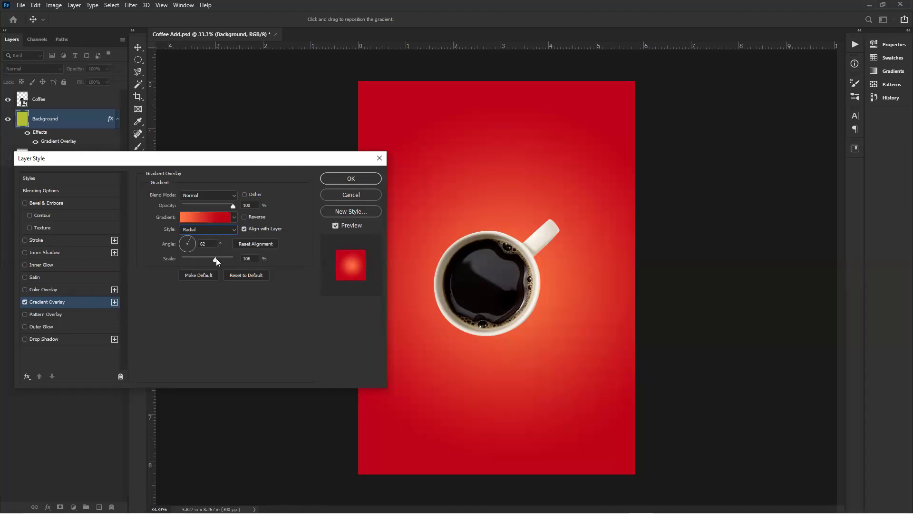
pyautogui.moveTo(215, 258); pyautogui.dragTo(214, 258)
pyautogui.click(233, 229)
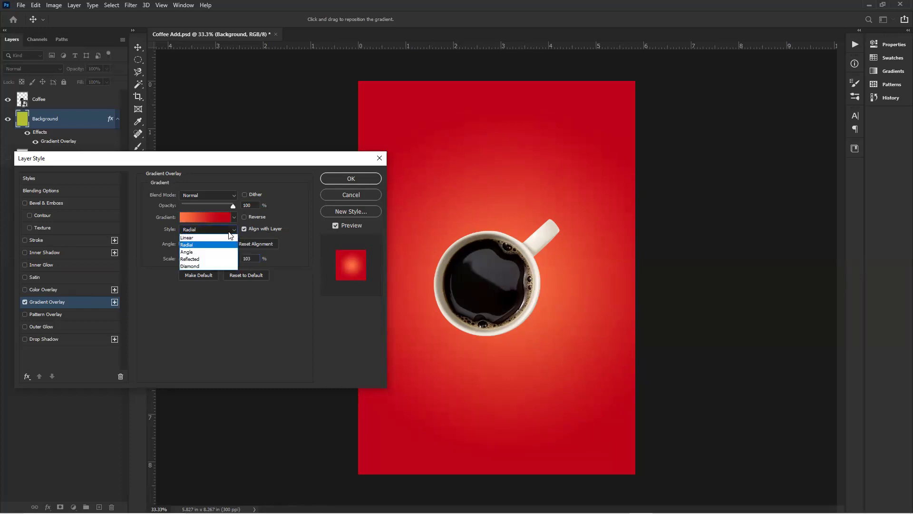
pyautogui.click(199, 239)
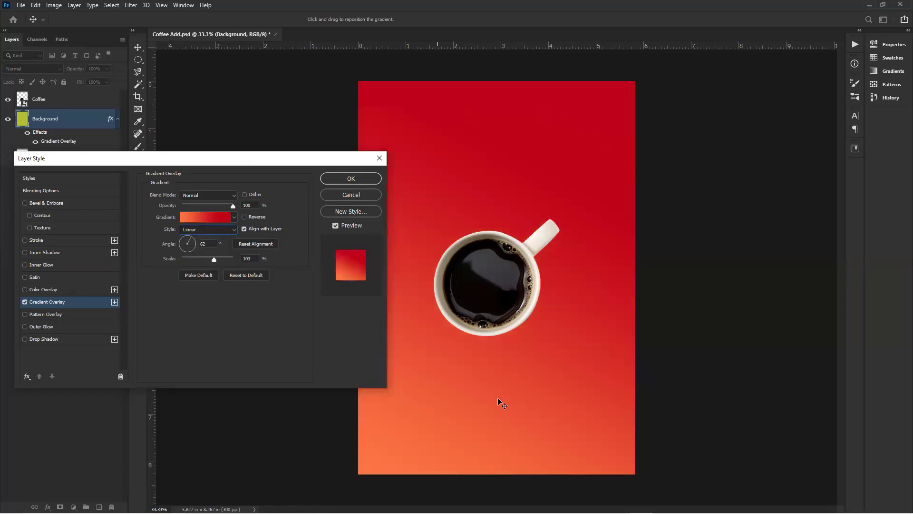
pyautogui.click(234, 231)
pyautogui.click(205, 242)
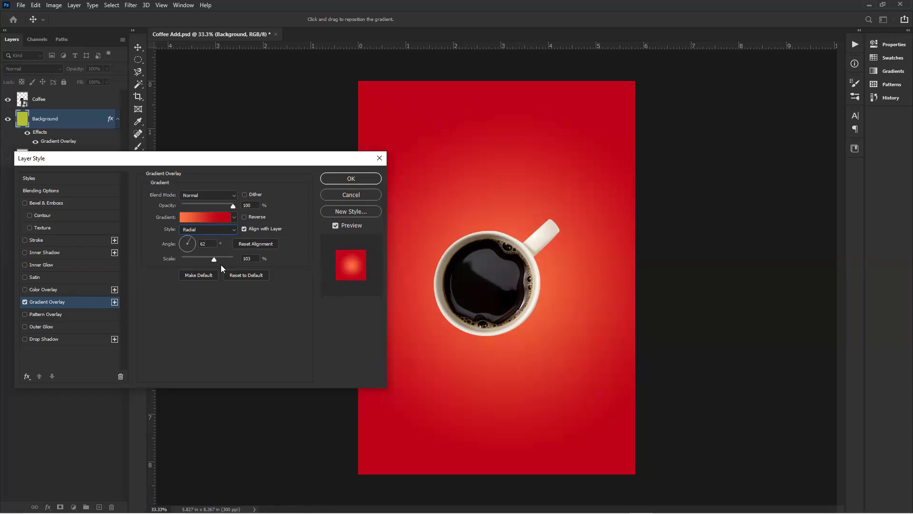
# Compare a larger 150% spread of the radial gradient overlay and set its scale to 105%.
pyautogui.moveTo(212, 259); pyautogui.dragTo(237, 259)
pyautogui.click(248, 259)
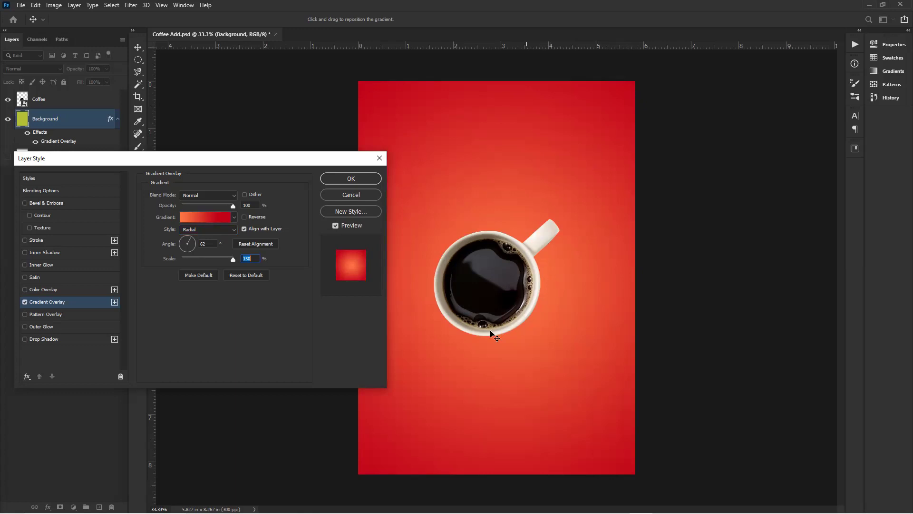
pyautogui.moveTo(231, 260); pyautogui.dragTo(214, 258)
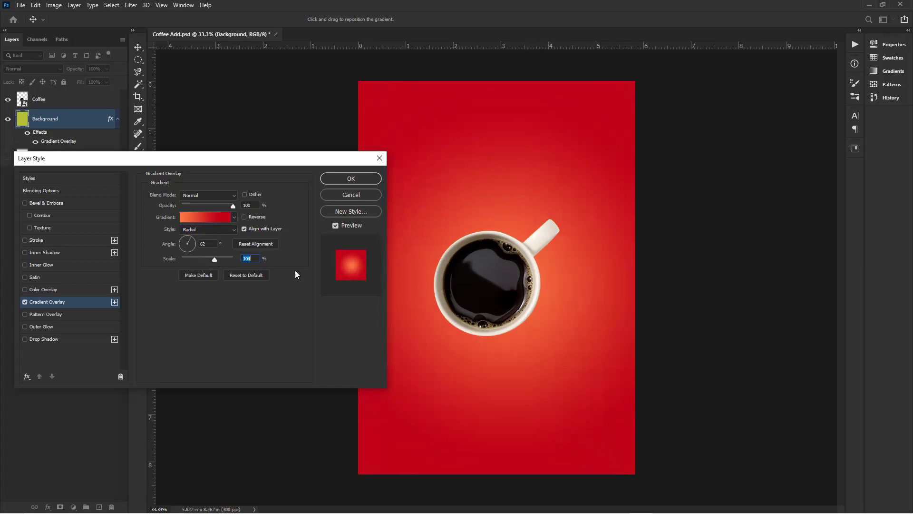
pyautogui.click(253, 258)
pyautogui.press('Up')
pyautogui.moveTo(259, 161); pyautogui.dragTo(295, 129)
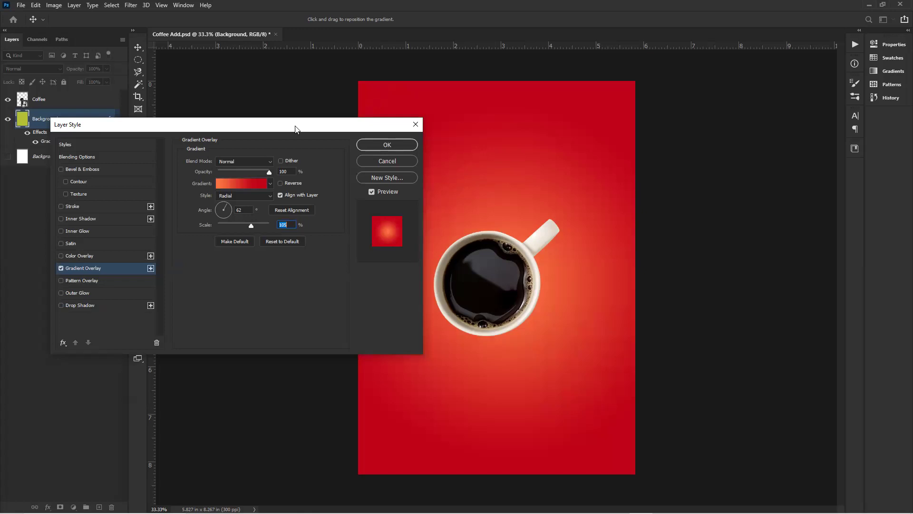
# Try a Satin effect and a Multiply Pattern Overlay on the green Background layer, and turn both off.
pyautogui.click(106, 243)
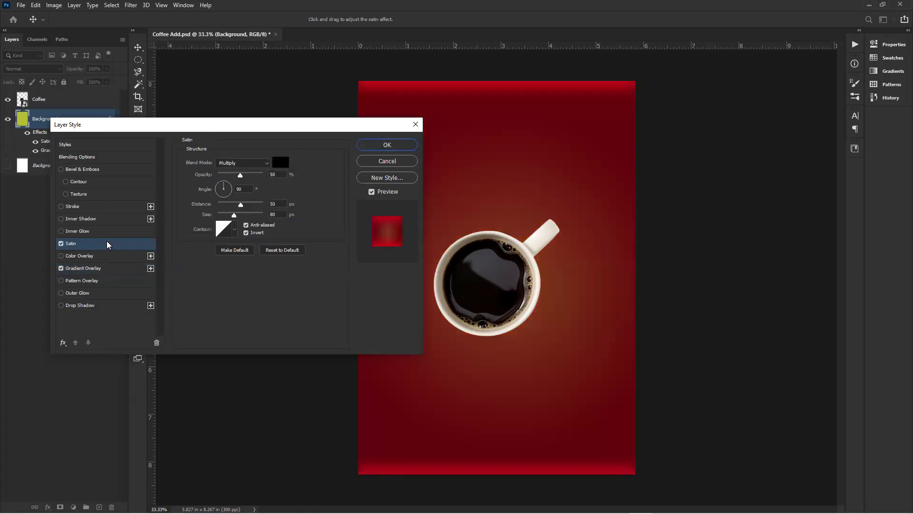
pyautogui.click(61, 243)
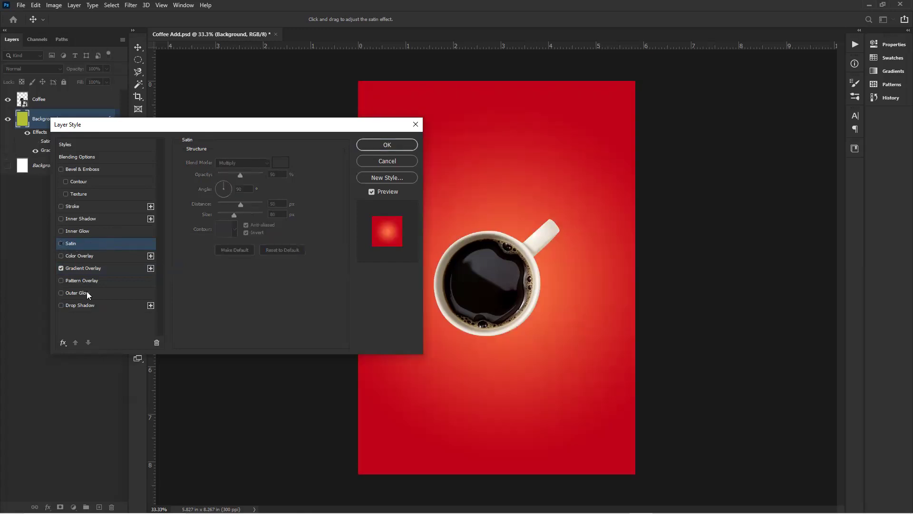
pyautogui.click(63, 280)
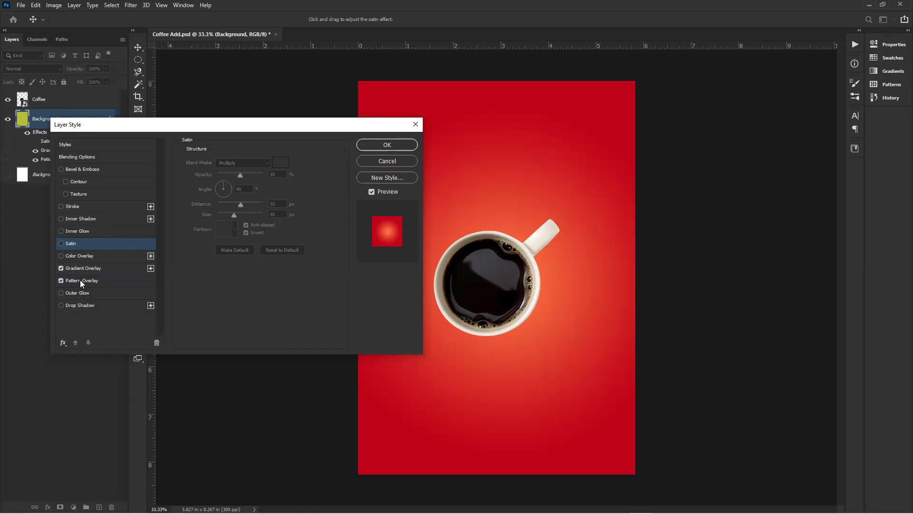
pyautogui.click(80, 281)
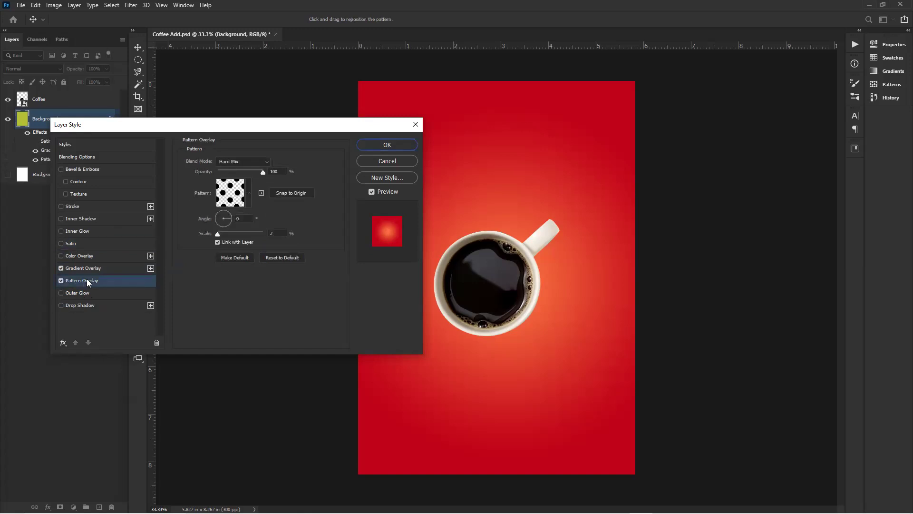
pyautogui.click(266, 164)
pyautogui.click(238, 198)
pyautogui.click(246, 232)
pyautogui.moveTo(199, 233); pyautogui.dragTo(199, 233)
pyautogui.click(60, 280)
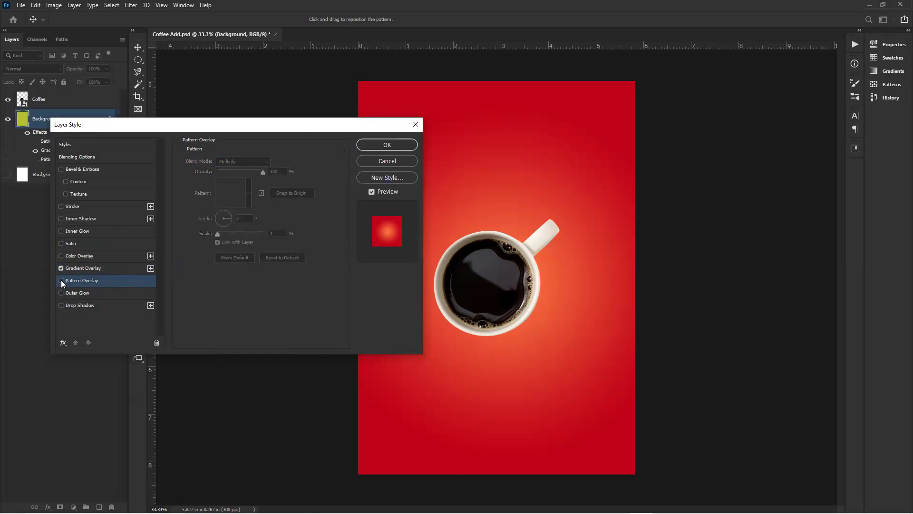
# Apply the layer style with only the radial Gradient Overlay enabled on the Background layer.
pyautogui.click(112, 269)
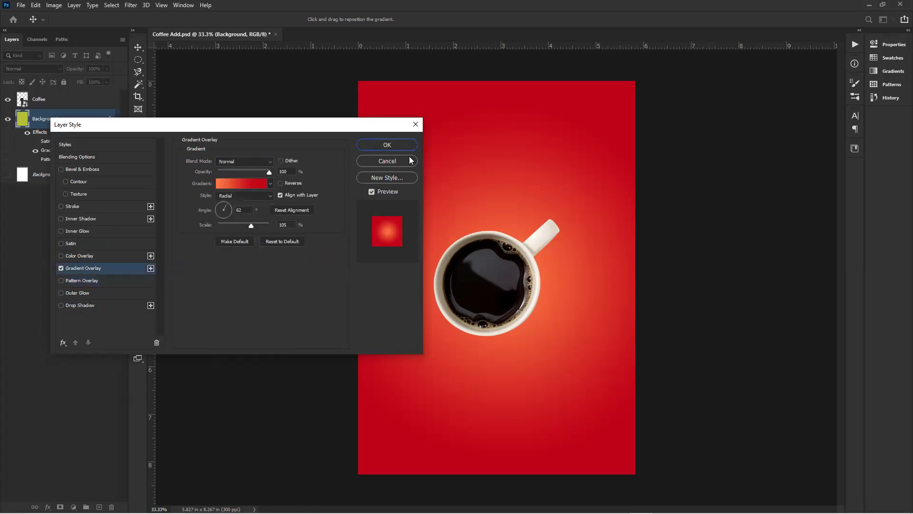
pyautogui.click(396, 145)
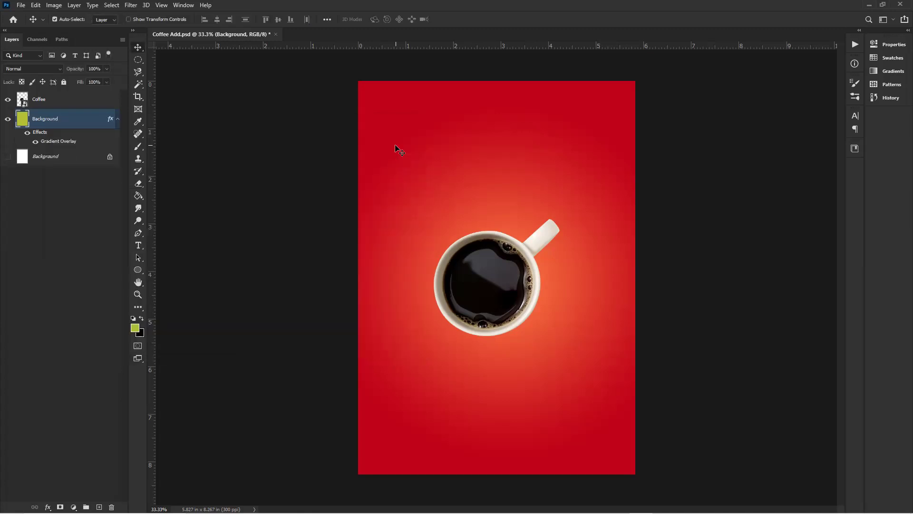
# Scale the cup on the Coffee layer up proportionally to 131% and shift it slightly to the right.
pyautogui.click(503, 270)
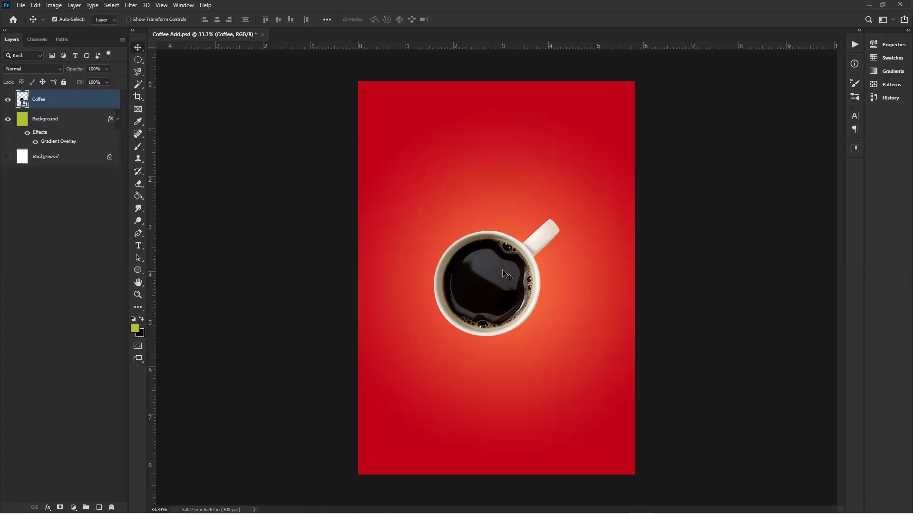
pyautogui.hotkey('ctrl', 't')
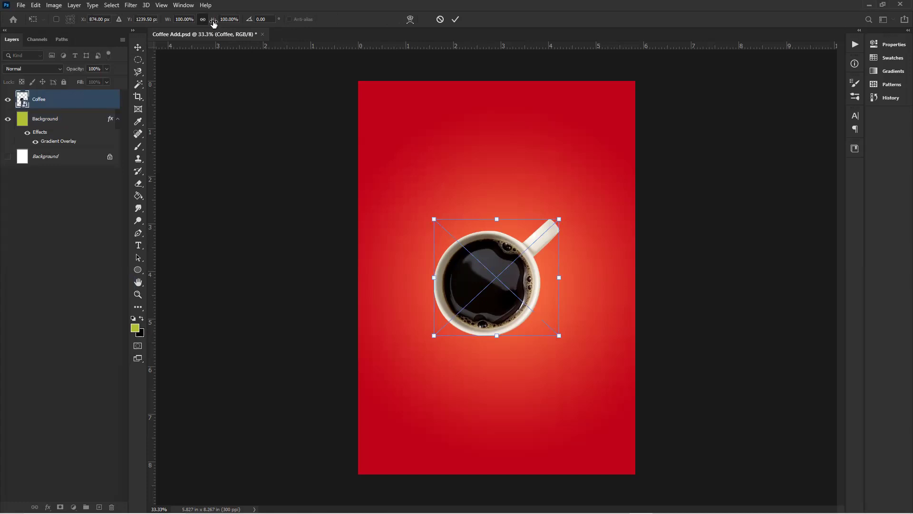
pyautogui.moveTo(214, 24); pyautogui.dragTo(230, 22)
pyautogui.press('Return')
pyautogui.moveTo(510, 280); pyautogui.dragTo(513, 277)
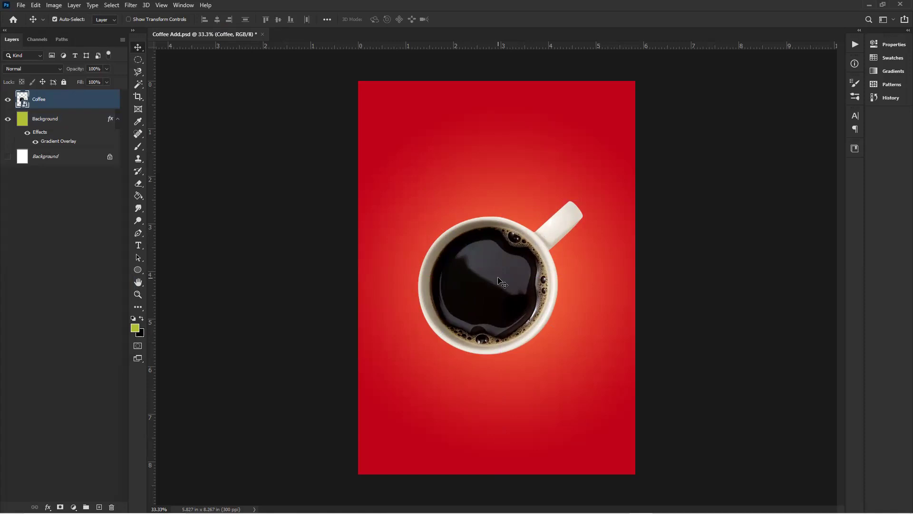
# Rotate the coffee cup clockwise until its handle points straight down.
pyautogui.press('ctrl')
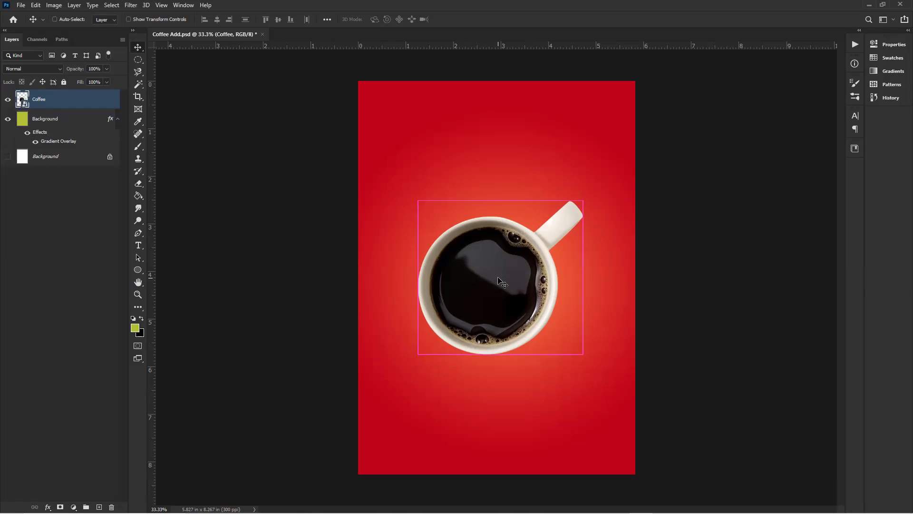
pyautogui.hotkey('ctrl', 't')
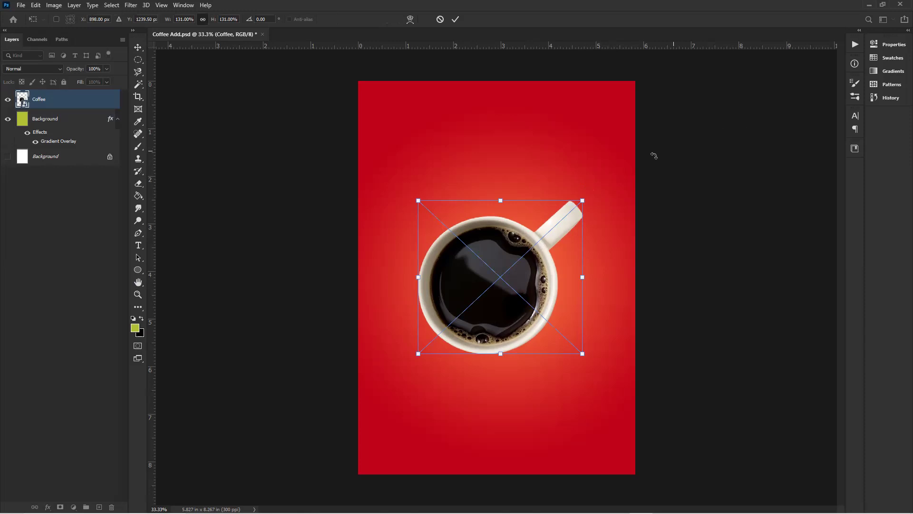
pyautogui.moveTo(653, 156); pyautogui.dragTo(506, 413)
pyautogui.press('Return')
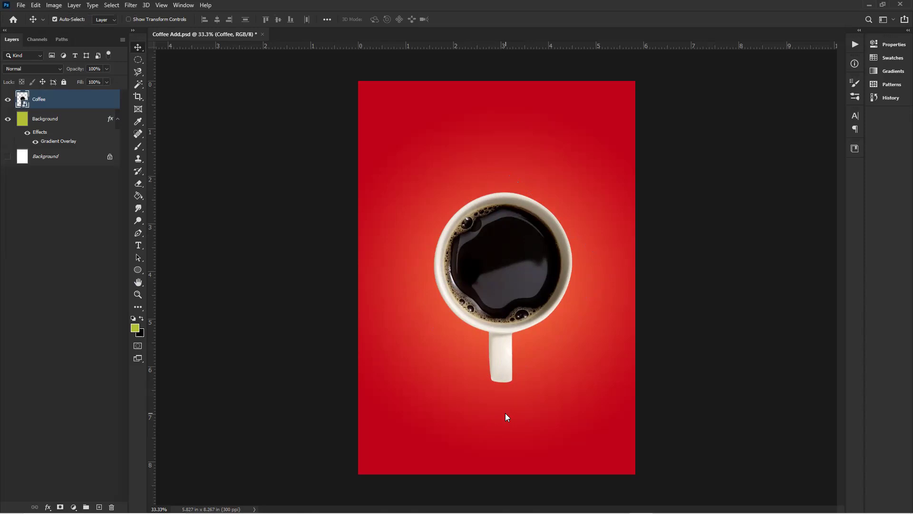
# Create a new layer named Shadow directly above the gradient Background layer.
pyautogui.click(90, 123)
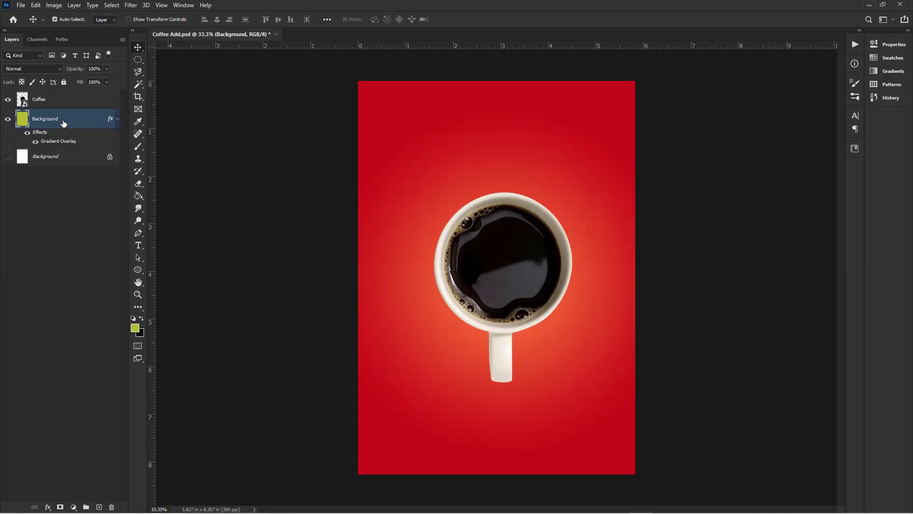
pyautogui.press('ctrl')
pyautogui.hotkey('ctrl', 'shift', 'n')
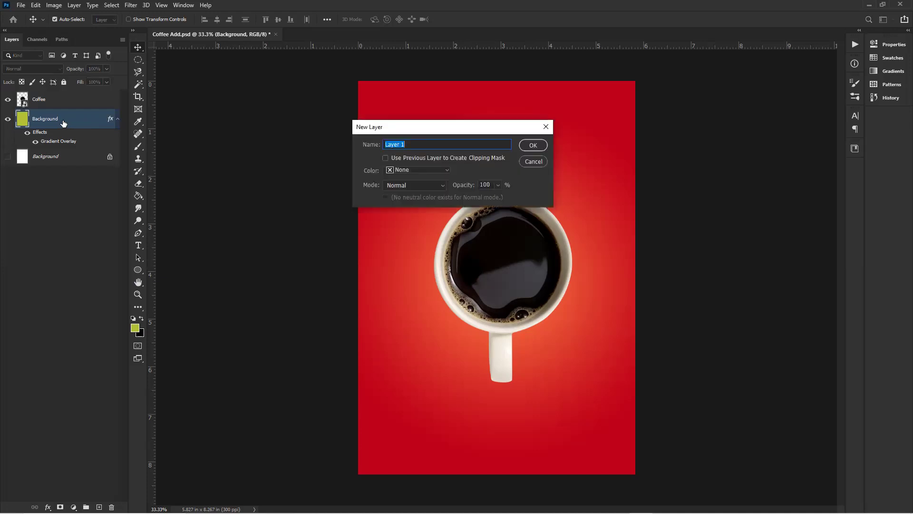
pyautogui.write('Shadow')
pyautogui.press('Return')
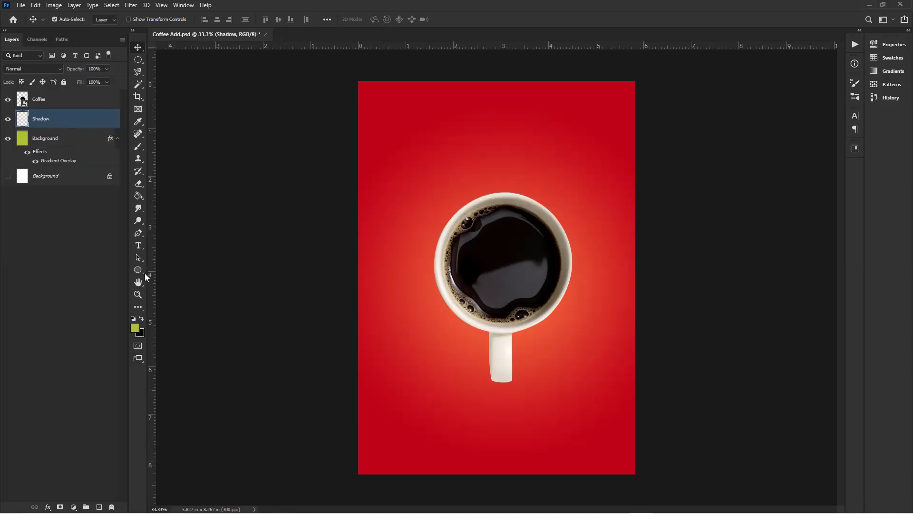
# Draw a circular marquee selection around the cup body on the Shadow layer, offset slightly down and to the right.
pyautogui.click(143, 63)
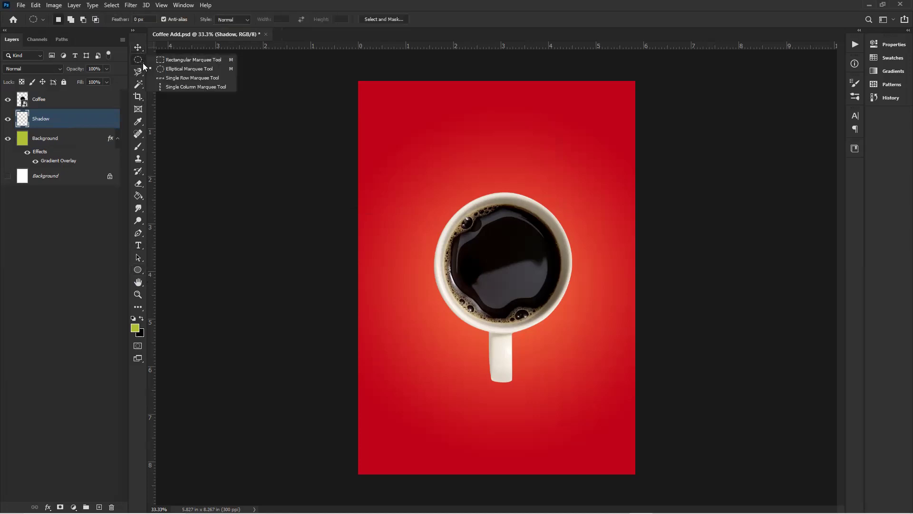
pyautogui.click(180, 68)
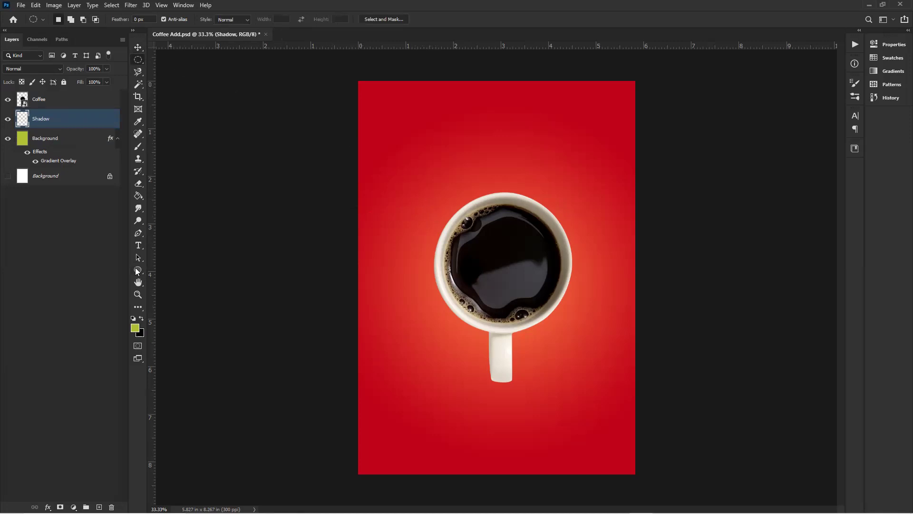
pyautogui.click(137, 271)
pyautogui.click(176, 269)
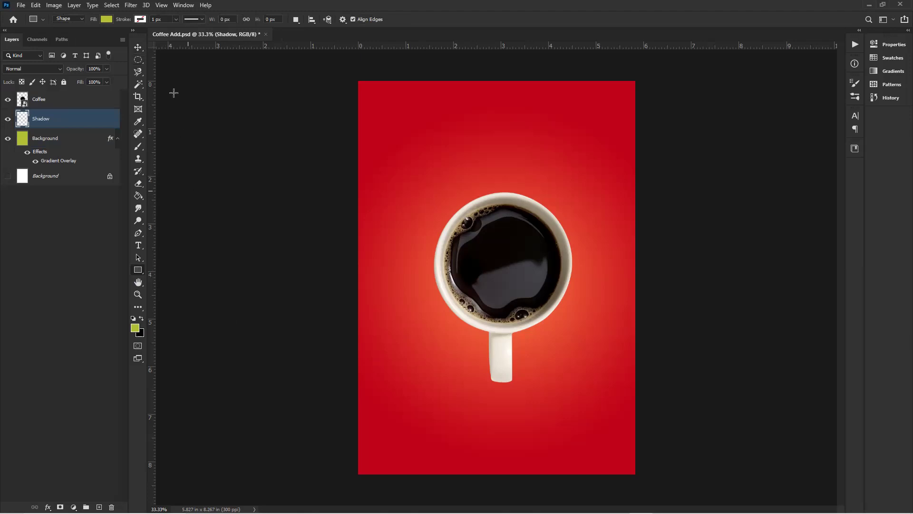
pyautogui.click(140, 61)
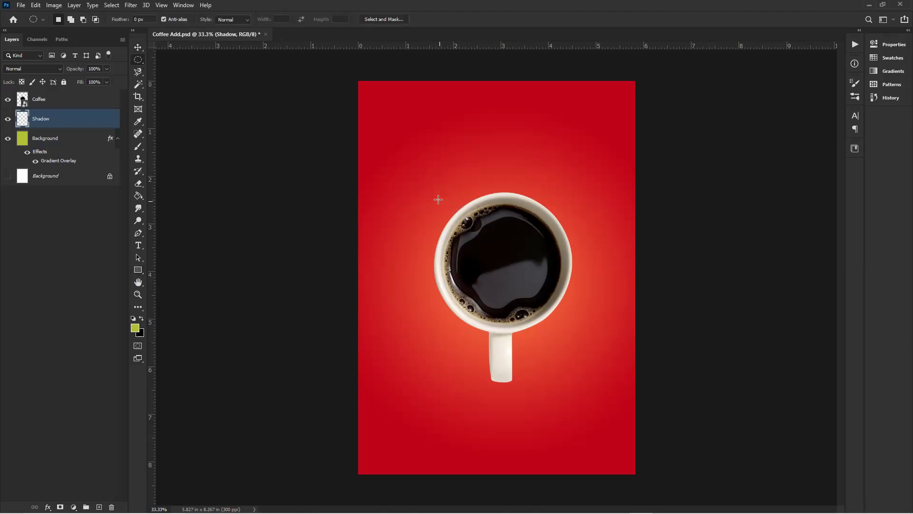
pyautogui.moveTo(437, 199); pyautogui.dragTo(576, 343)
# Set the foreground colour to black (000000), fill the circular selection on the Shadow layer with it, and deselect.
pyautogui.click(135, 329)
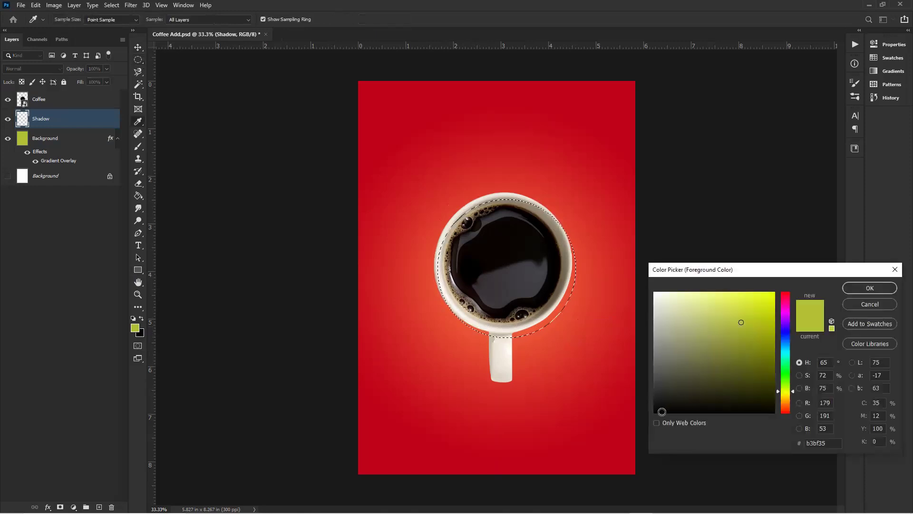
pyautogui.click(656, 413)
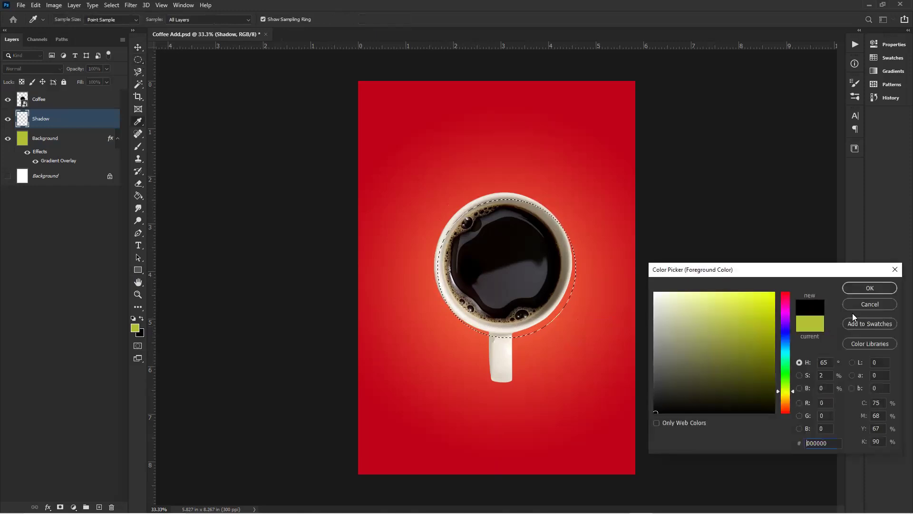
pyautogui.click(869, 290)
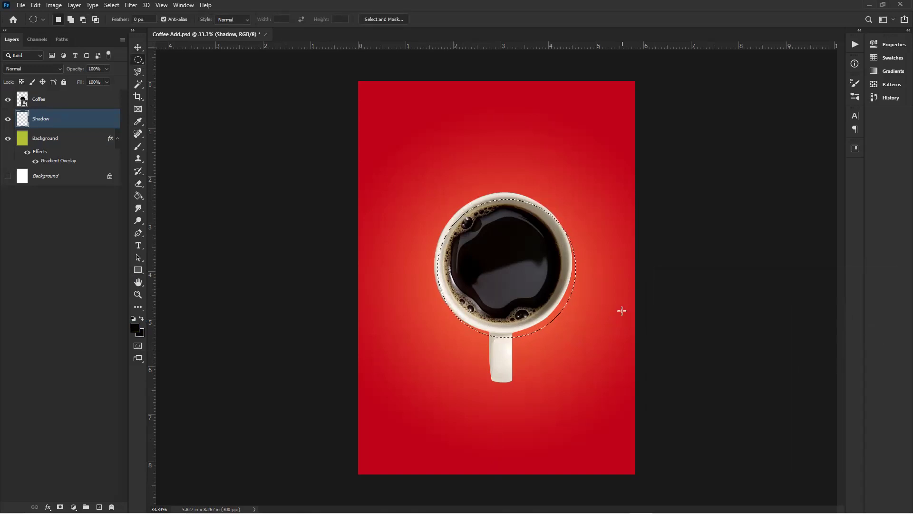
pyautogui.hotkey('ctrl', 'd')
pyautogui.hotkey('ctrl', 'shift', 'd')
pyautogui.hotkey('alt', 'BackSpace')
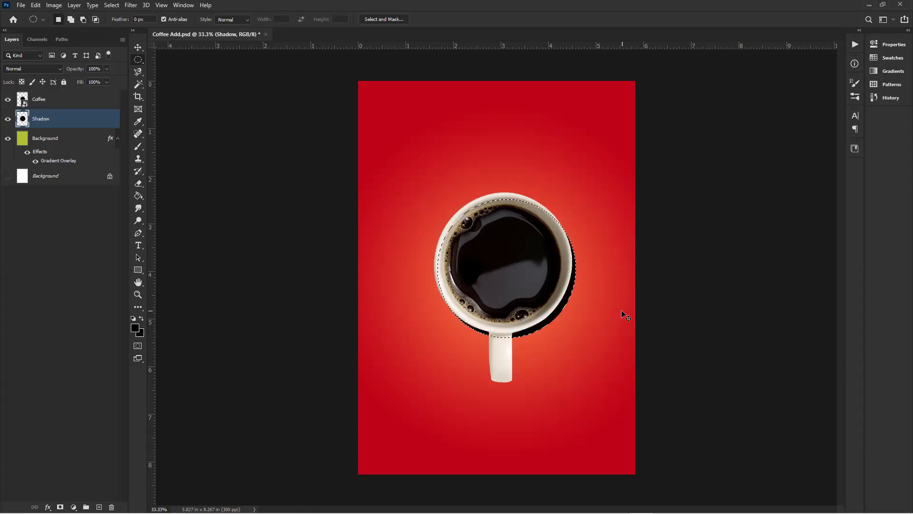
pyautogui.hotkey('ctrl', 'd')
# Apply a Gaussian Blur with a 44-pixel radius to the Shadow layer.
pyautogui.click(131, 5)
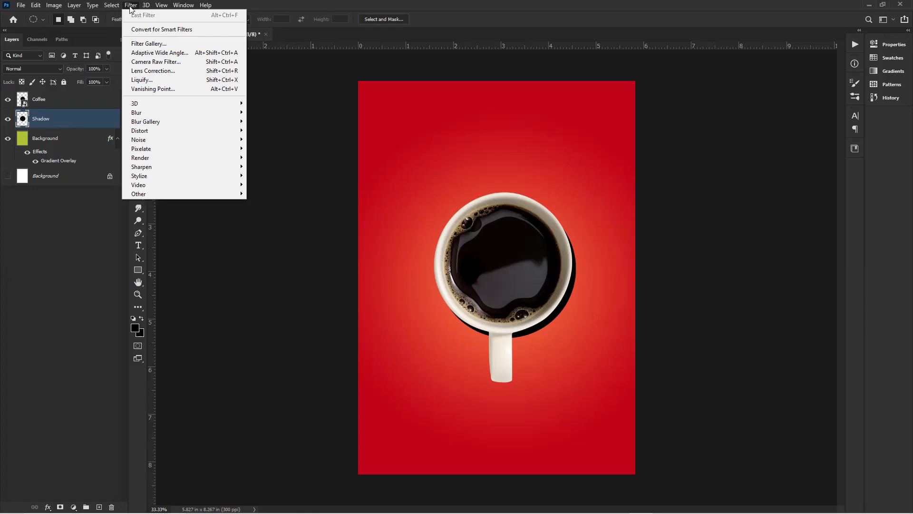
pyautogui.moveTo(231, 114)
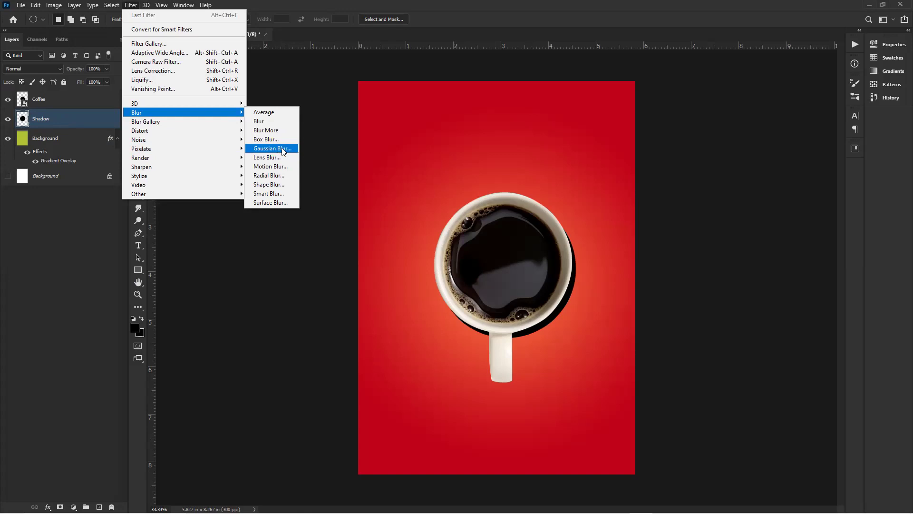
pyautogui.click(284, 149)
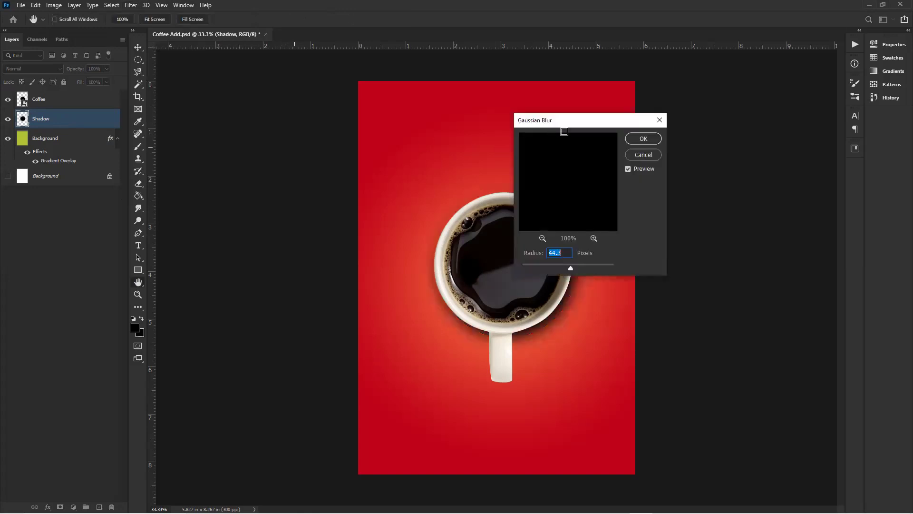
pyautogui.moveTo(578, 124); pyautogui.dragTo(691, 120)
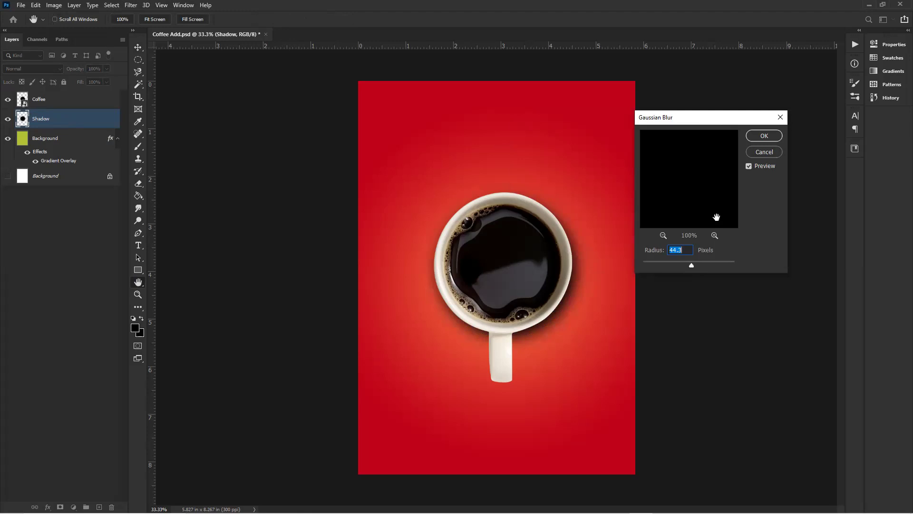
pyautogui.write('44')
pyautogui.click(765, 136)
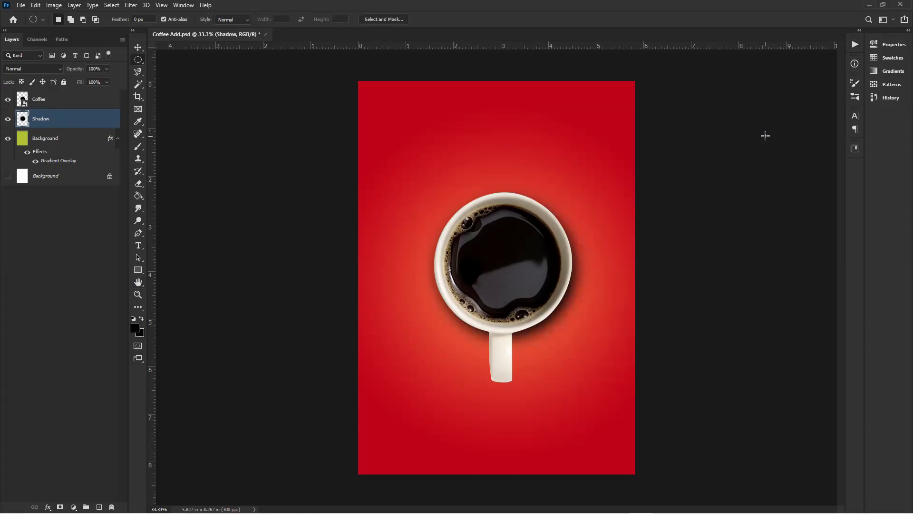
# Draw a black rounded rectangle with a 10 px corner radius, about 151 × 304 px, over the cup's handle.
pyautogui.press('v')
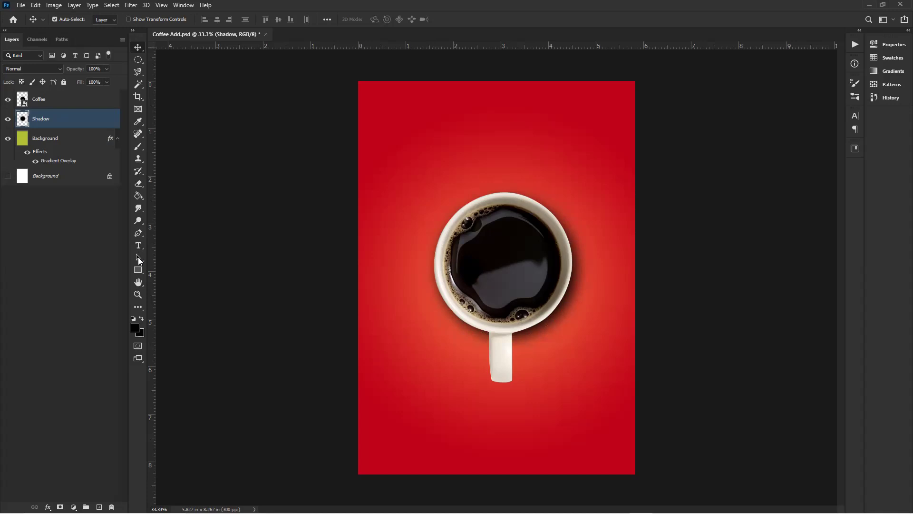
pyautogui.moveTo(141, 270); pyautogui.dragTo(164, 269)
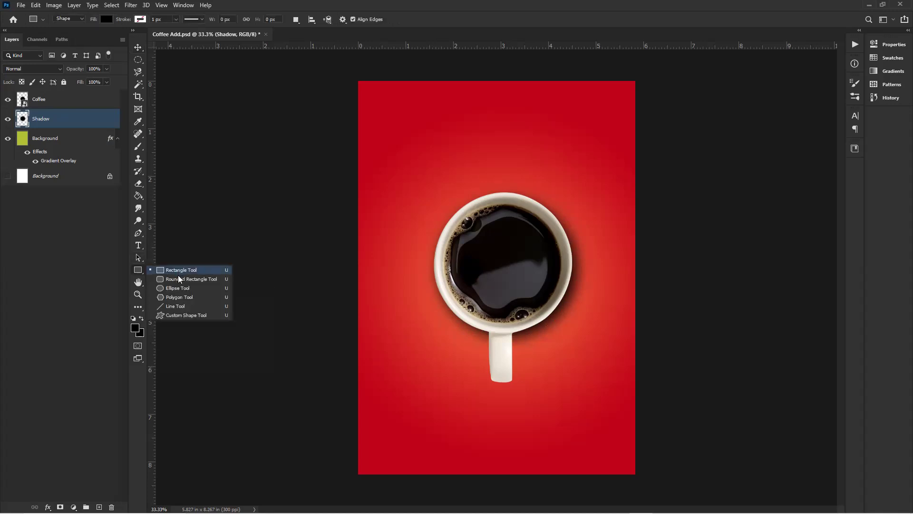
pyautogui.click(180, 276)
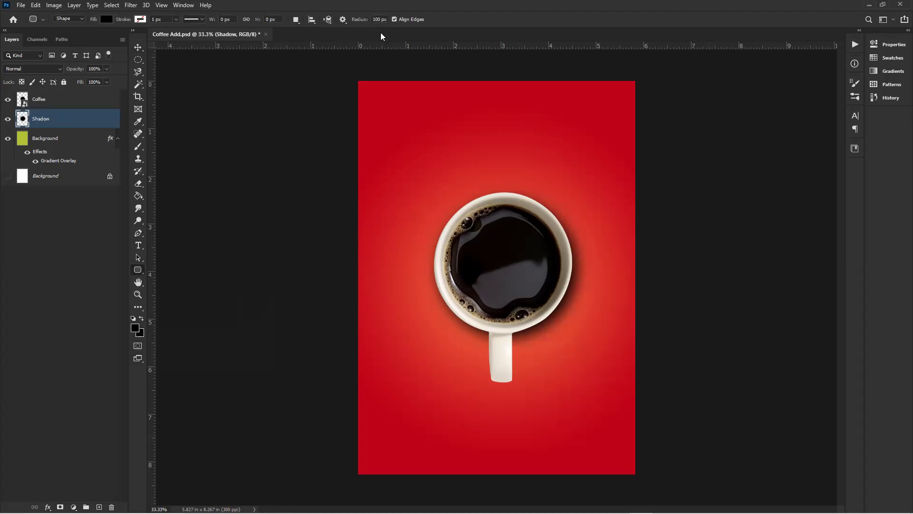
pyautogui.click(380, 19)
pyautogui.write('10')
pyautogui.press('Return')
pyautogui.moveTo(488, 333); pyautogui.dragTo(513, 379)
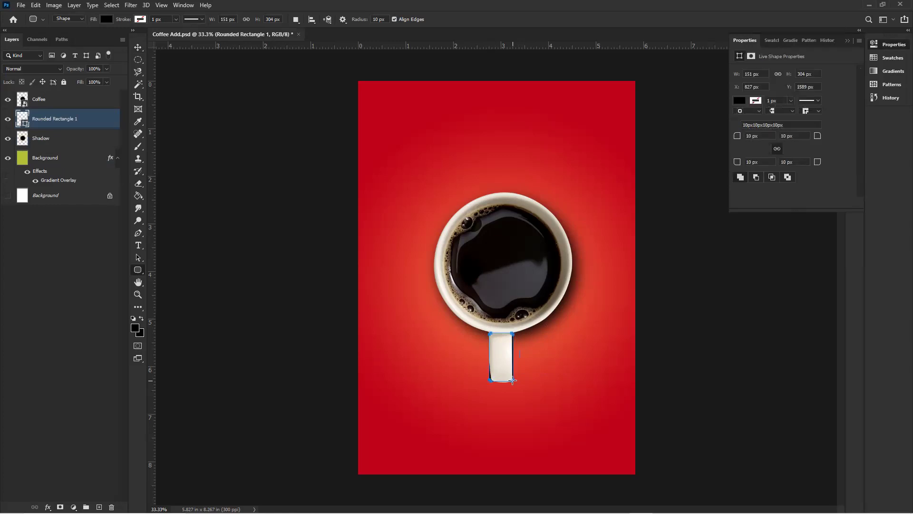
pyautogui.press('Return')
# Nudge the rounded rectangle to X 845 px, Y 1586 px so it sticks out to the right of the handle.
pyautogui.press('v')
pyautogui.press('Right')
pyautogui.press('Right')
pyautogui.press('Right')
pyautogui.press('Right')
pyautogui.press('Right')
pyautogui.press('Right')
pyautogui.press('Right')
pyautogui.press('Right')
pyautogui.press('Right')
pyautogui.press('Right')
pyautogui.press('Right')
pyautogui.press('Right')
pyautogui.press('Right')
pyautogui.press('Right')
pyautogui.press('Right')
pyautogui.press('Right')
pyautogui.press('Right')
pyautogui.press('Right')
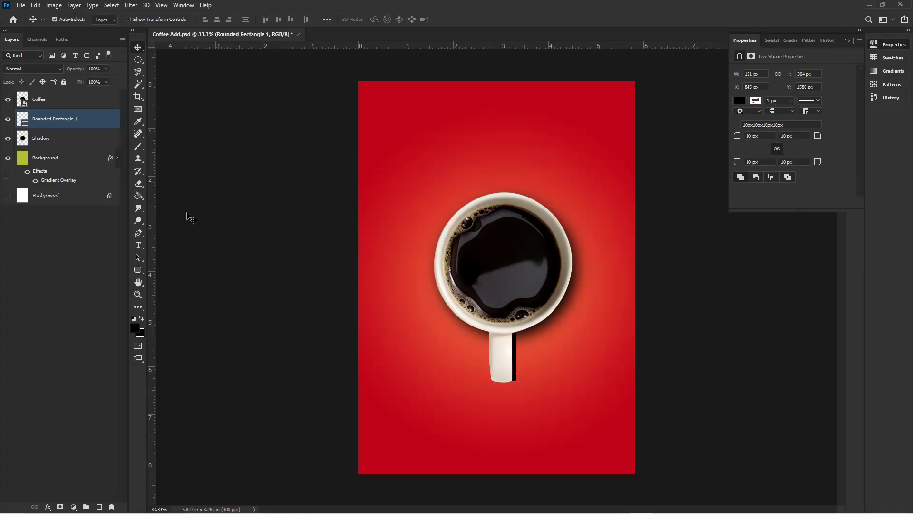
# Rasterize the rounded rectangle layer and rename it Handle Shadow.
pyautogui.rightClick(55, 121)
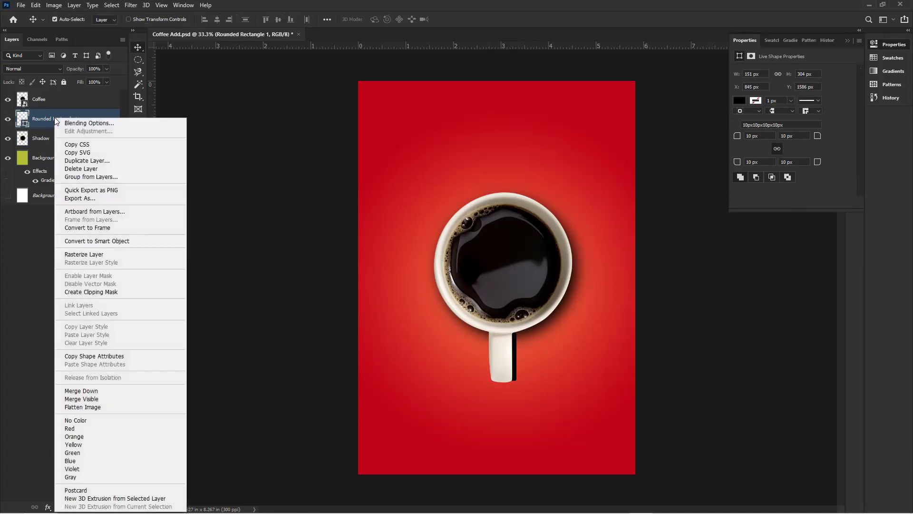
pyautogui.click(110, 257)
pyautogui.doubleClick(51, 119)
pyautogui.write('Ha')
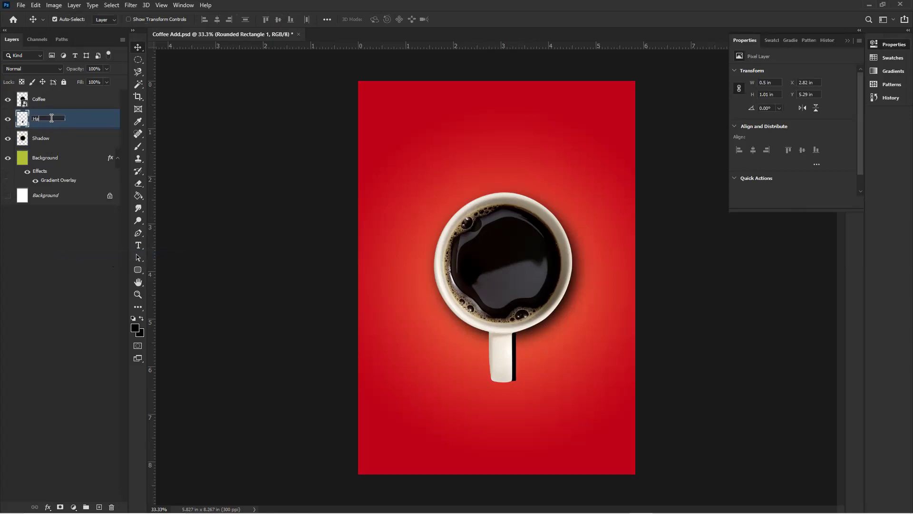
pyautogui.write('ndle Shadow')
pyautogui.press('Return')
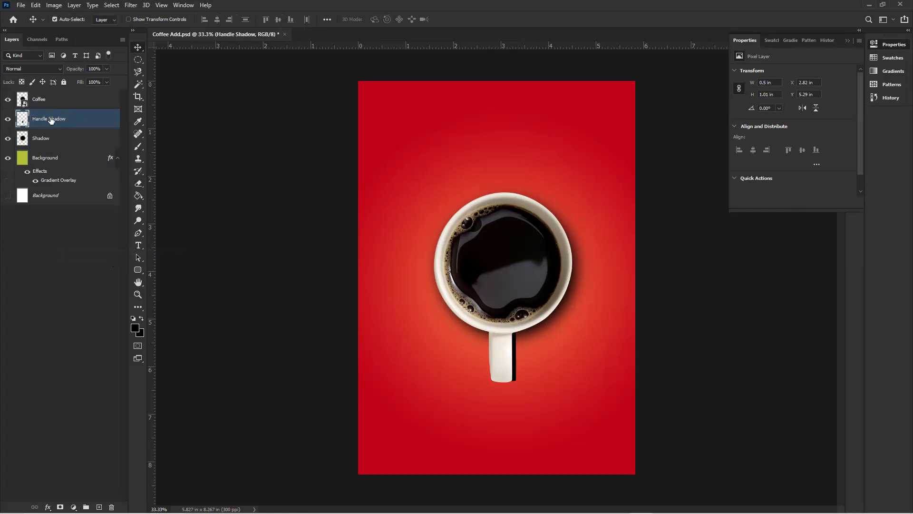
# Apply a Gaussian Blur with a 44-pixel radius to the Handle Shadow layer.
pyautogui.click(134, 7)
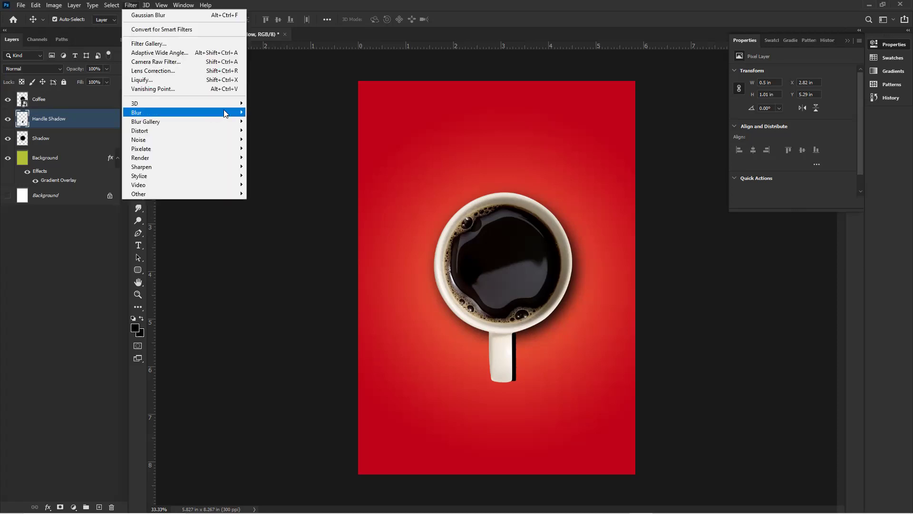
pyautogui.moveTo(224, 111)
pyautogui.click(280, 148)
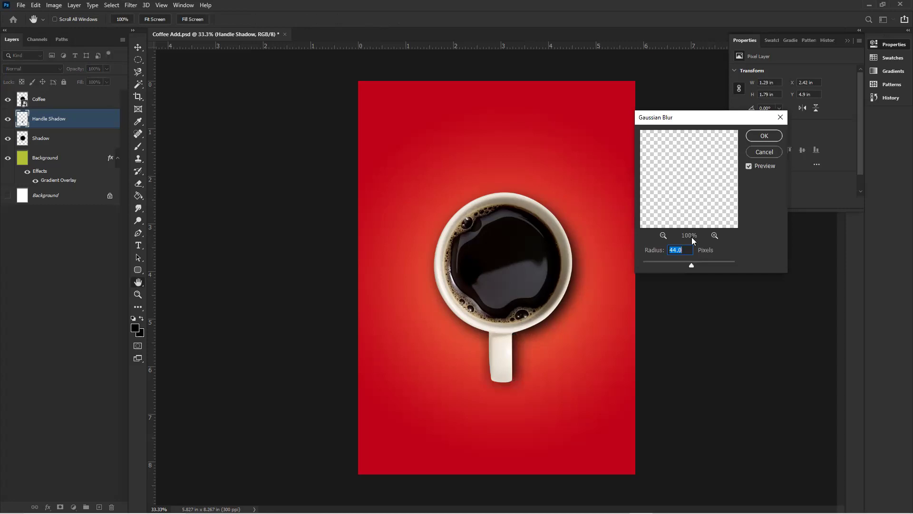
pyautogui.click(764, 136)
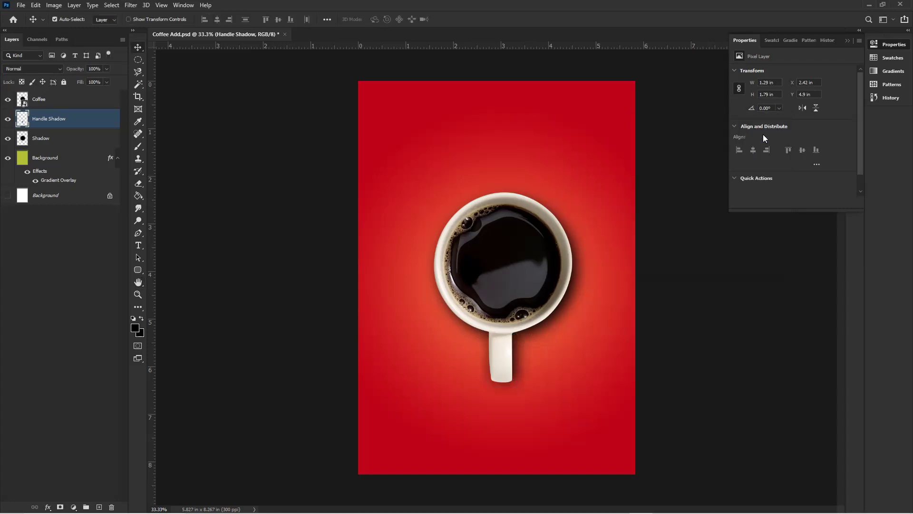
# Nudge the blurred handle shadow right and up to X 2.49 in, Y 4.8 in, then deselect the layer.
pyautogui.press('Right')
pyautogui.press('Right')
pyautogui.press('Right')
pyautogui.press('Right')
pyautogui.press('Right')
pyautogui.press('Right')
pyautogui.press('Right')
pyautogui.press('Up')
pyautogui.press('Up')
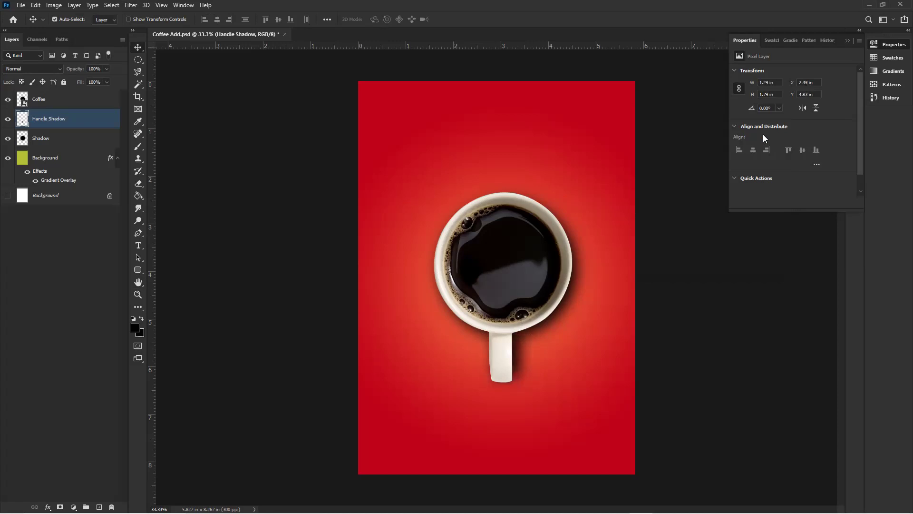
pyautogui.press('Up')
pyautogui.click(205, 152)
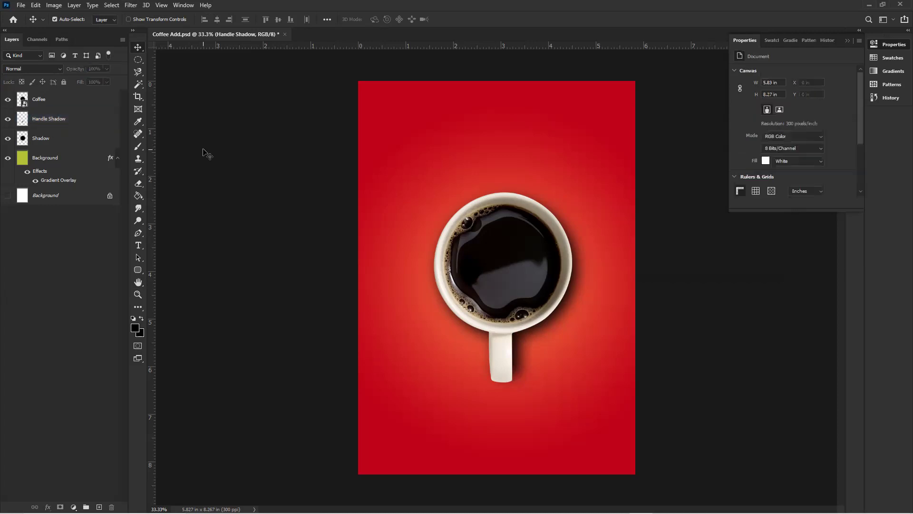
# Merge the Handle Shadow and Shadow layers into a single layer.
pyautogui.click(66, 121)
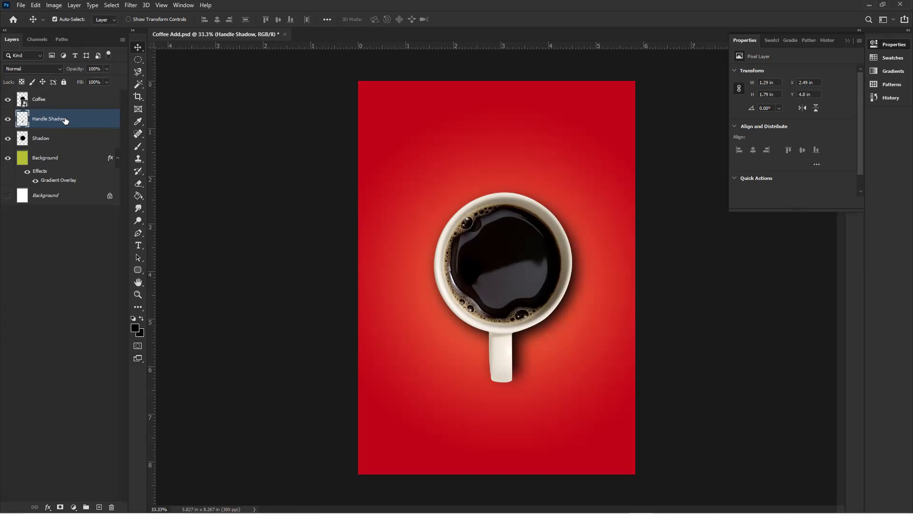
pyautogui.keyDown('shift'); pyautogui.click(56, 139); pyautogui.keyUp('shift')
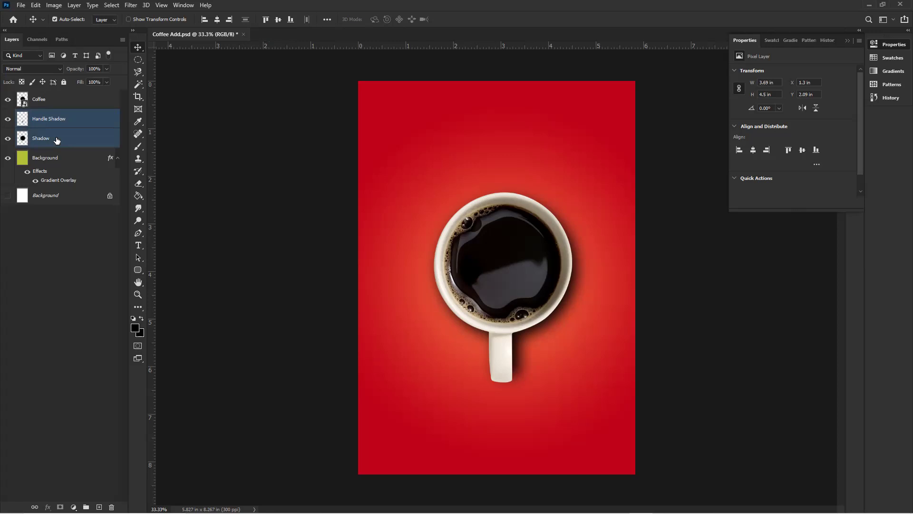
pyautogui.press('ctrl')
pyautogui.hotkey('ctrl', 'e')
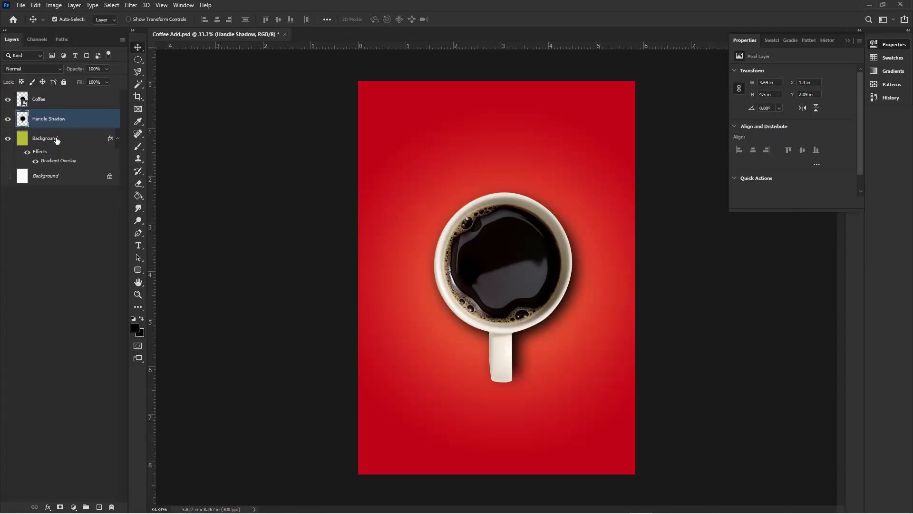
pyautogui.press('ctrl')
pyautogui.hotkey('ctrl', 'z')
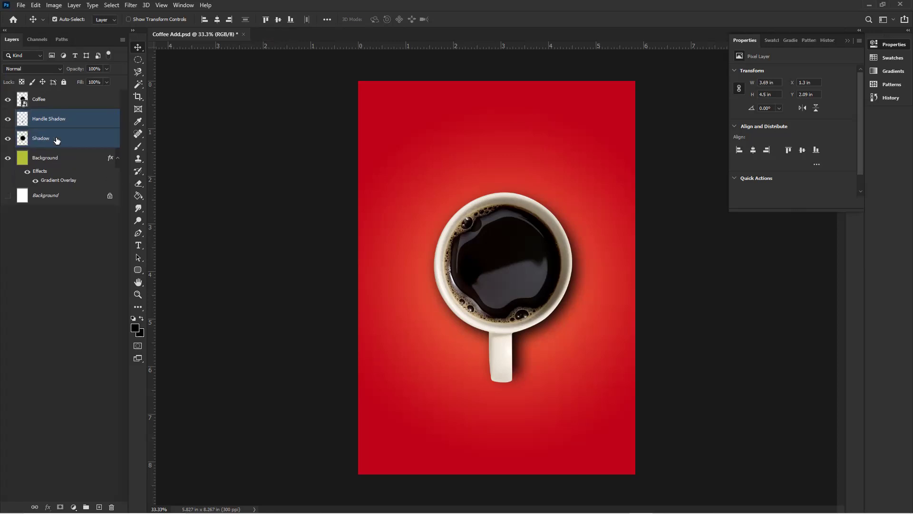
pyautogui.click(74, 5)
pyautogui.moveTo(123, 120)
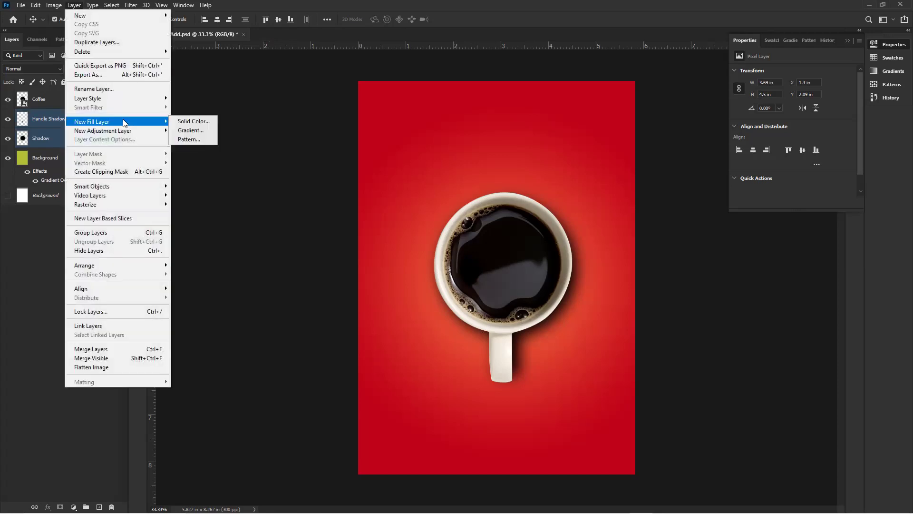
pyautogui.moveTo(134, 186)
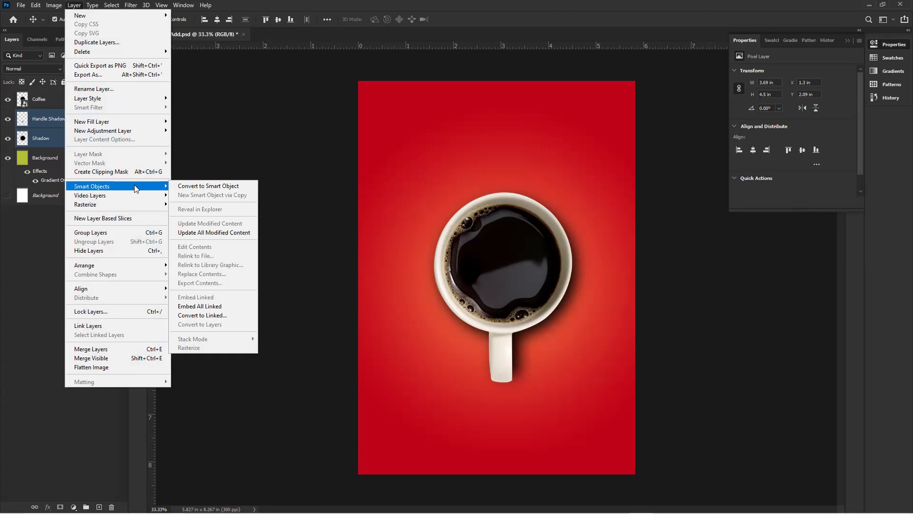
pyautogui.click(160, 350)
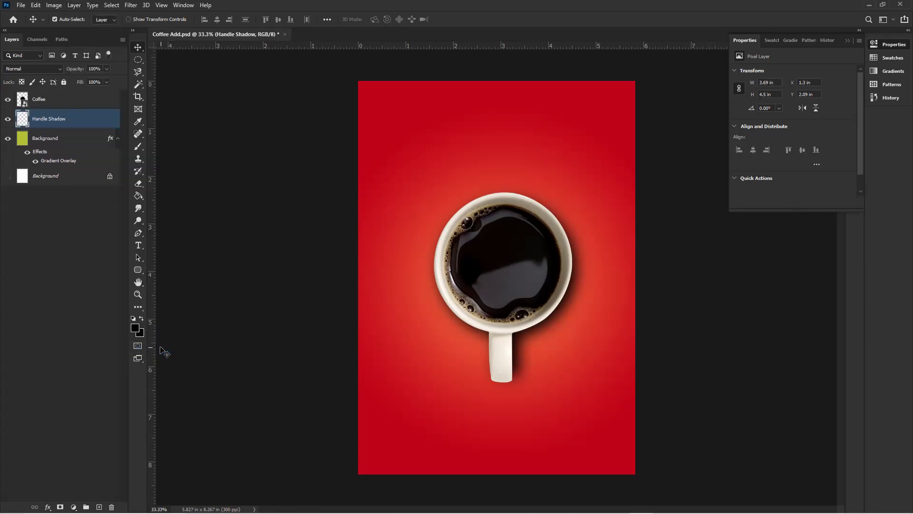
# Rename the merged shadow layer as Shadow and select the gradient Background layer.
pyautogui.doubleClick(40, 119)
pyautogui.write('Shadow')
pyautogui.press('Return')
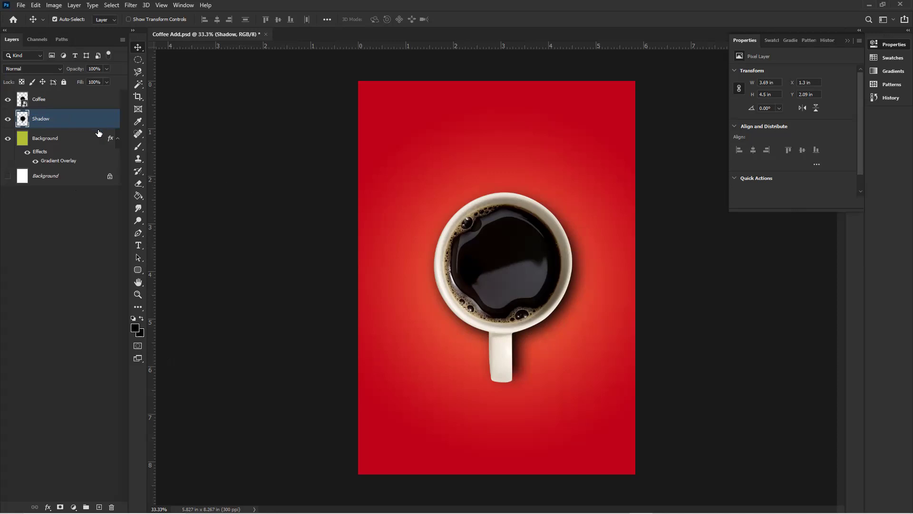
pyautogui.click(87, 139)
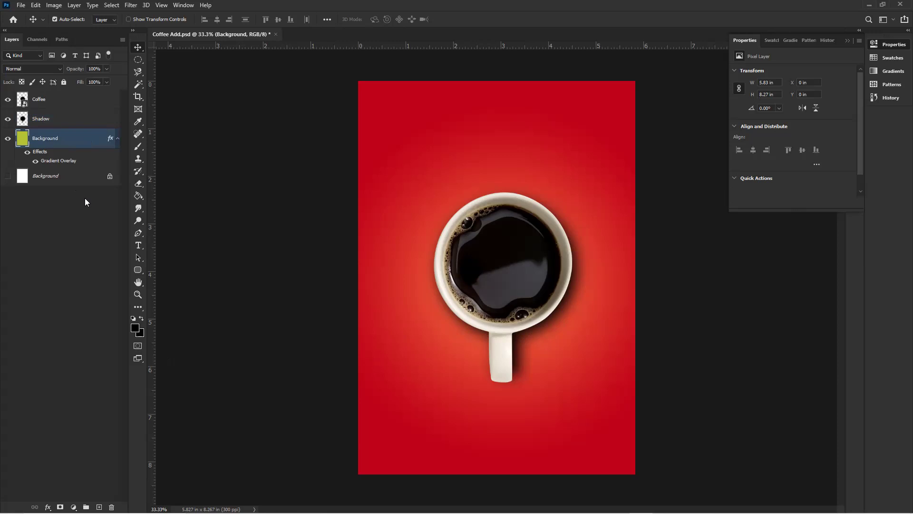
# Convert the gradient Background layer to a smart object and rename it as Backgrounnd.
pyautogui.rightClick(74, 139)
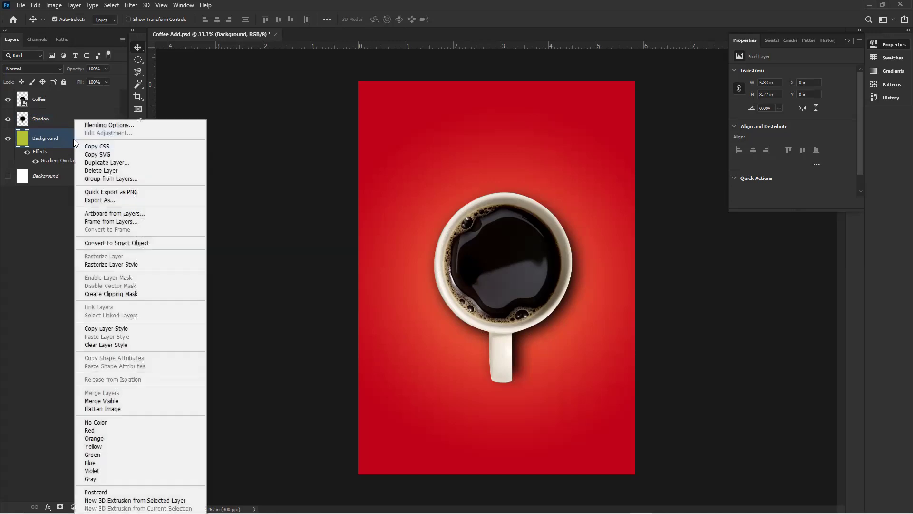
pyautogui.click(118, 243)
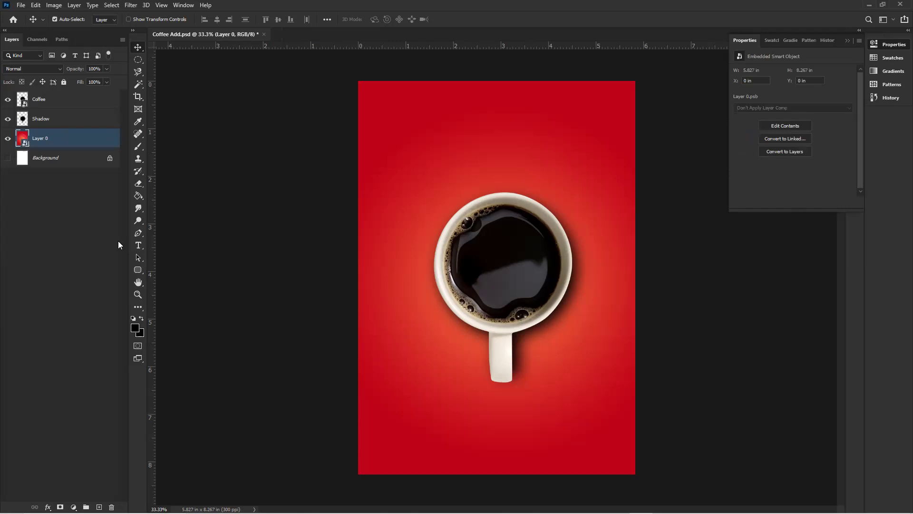
pyautogui.doubleClick(39, 138)
pyautogui.write('Backgrounnd')
pyautogui.press('Return')
pyautogui.click(132, 6)
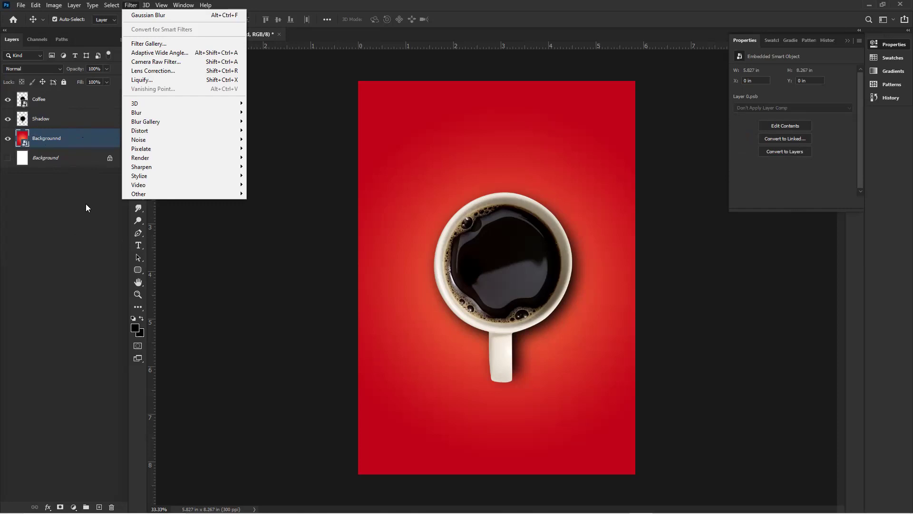
pyautogui.moveTo(222, 136)
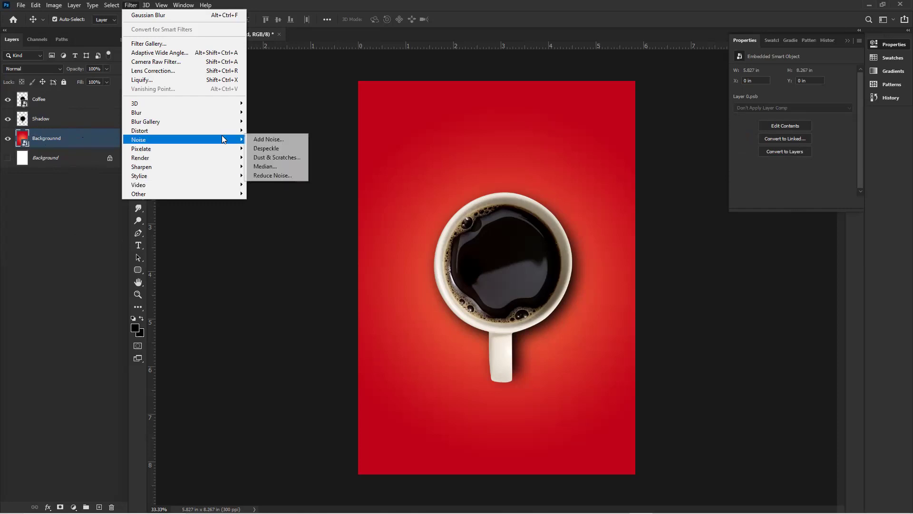
pyautogui.click(269, 139)
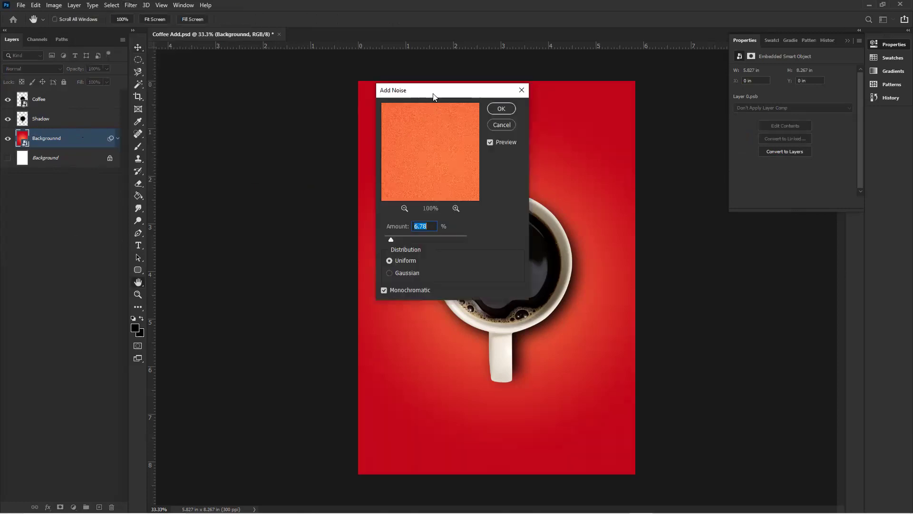
pyautogui.moveTo(434, 96); pyautogui.dragTo(670, 114)
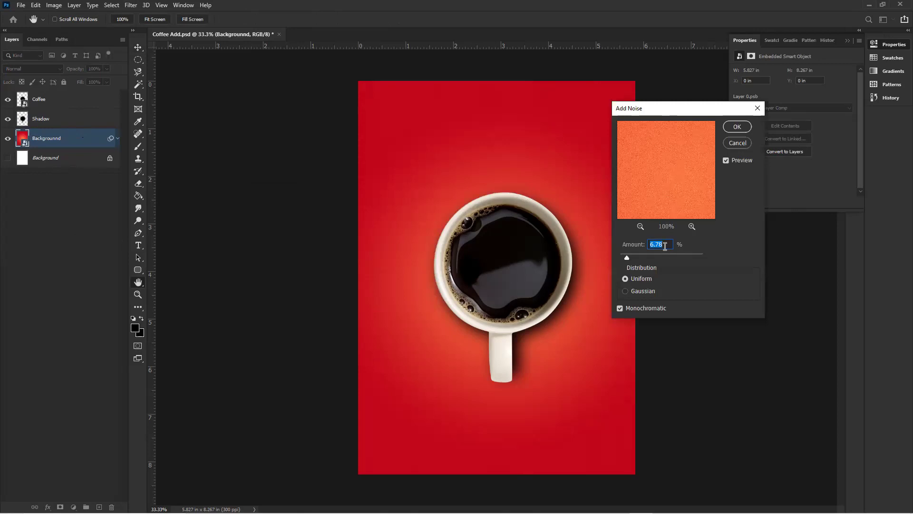
pyautogui.write('6')
pyautogui.press('Tab')
pyautogui.click(732, 146)
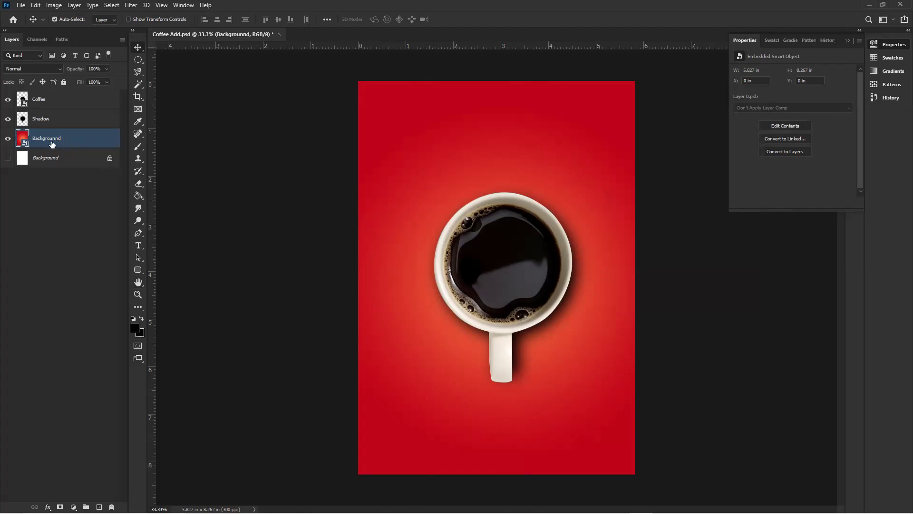
# Open the Backgrounnd smart object's contents to inspect its Gradient Overlay effect, and close them.
pyautogui.doubleClick(25, 145)
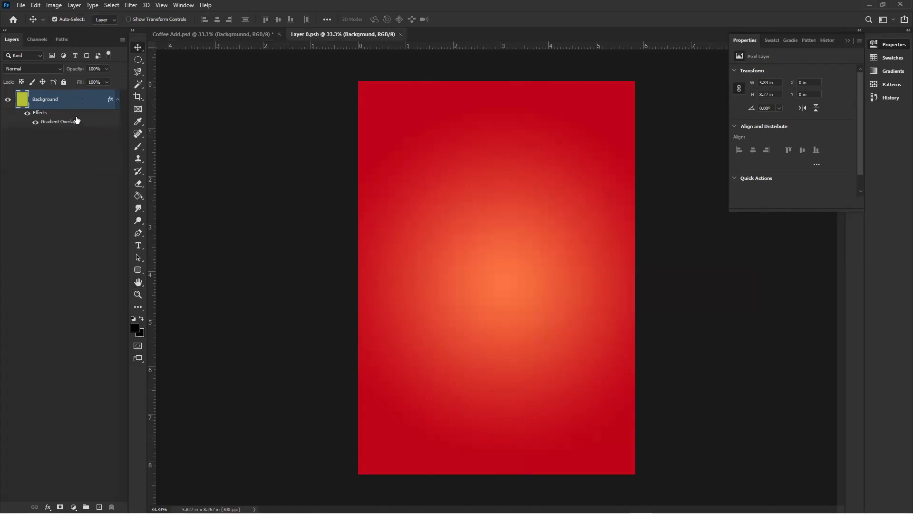
pyautogui.click(400, 34)
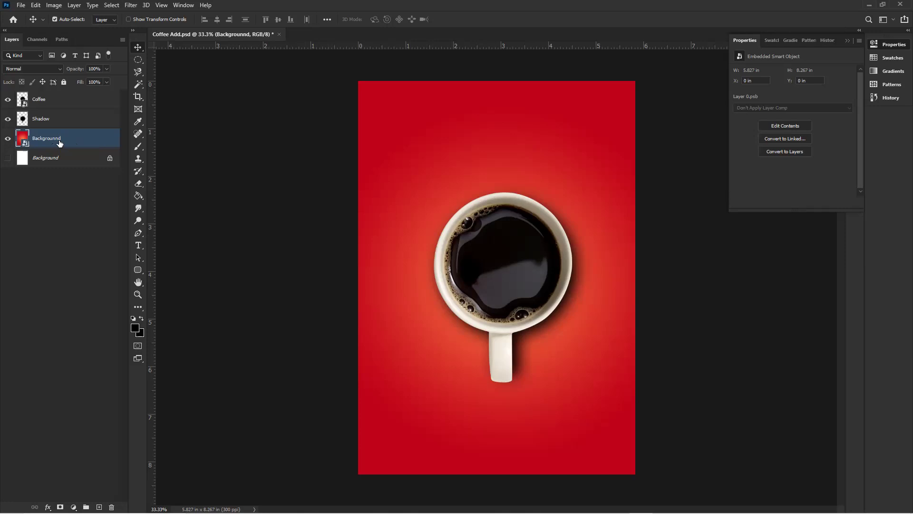
# Apply Add Noise to the Backgrounnd smart object with a 4% amount, Uniform distribution and Monochromatic.
pyautogui.click(131, 5)
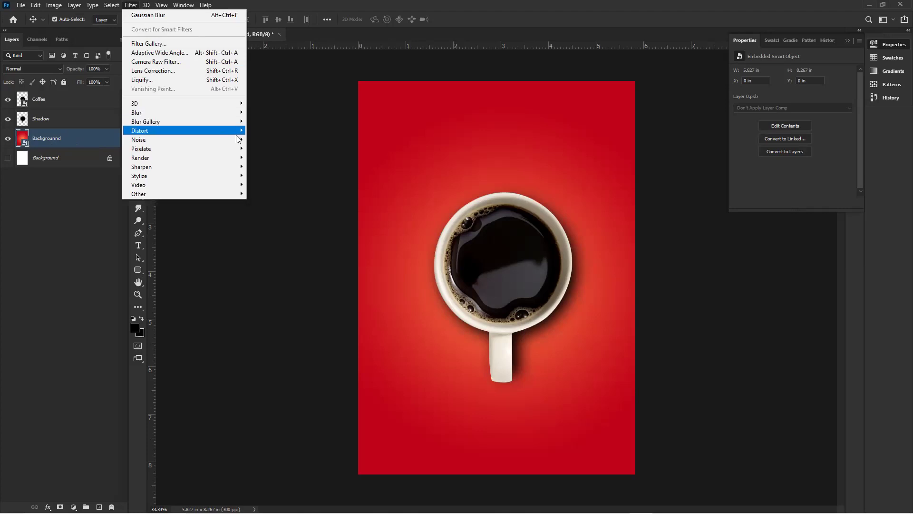
pyautogui.moveTo(237, 139)
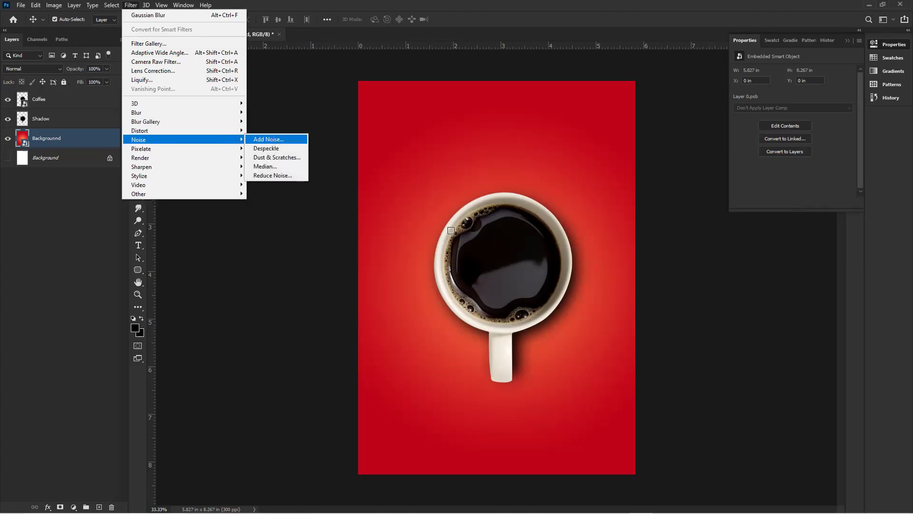
pyautogui.click(268, 139)
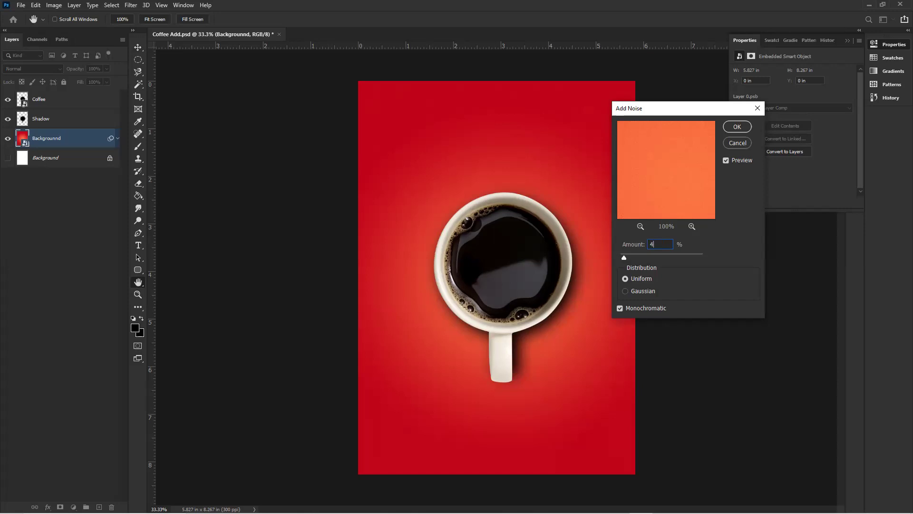
pyautogui.click(736, 128)
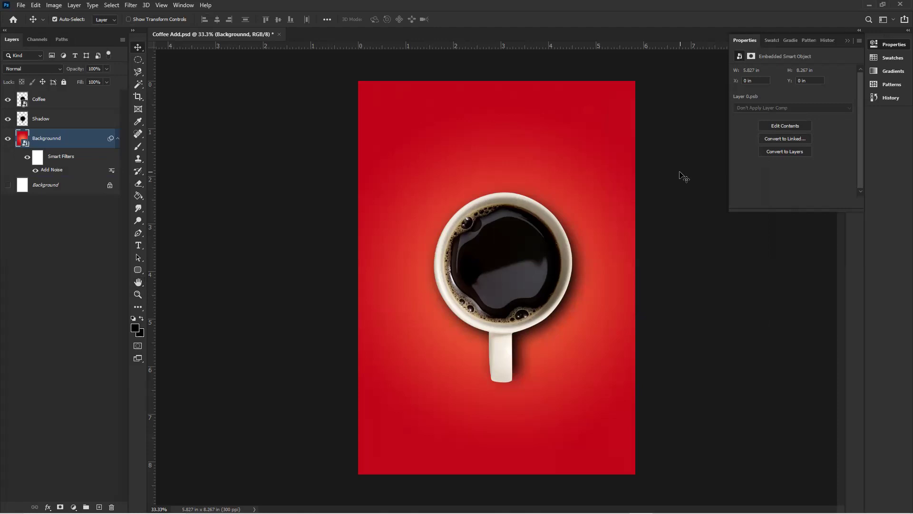
# Examine the noise grain on the red background around the cup up to 100% zoom.
pyautogui.hotkey('ctrl', '+')
pyautogui.hotkey('ctrl', '+')
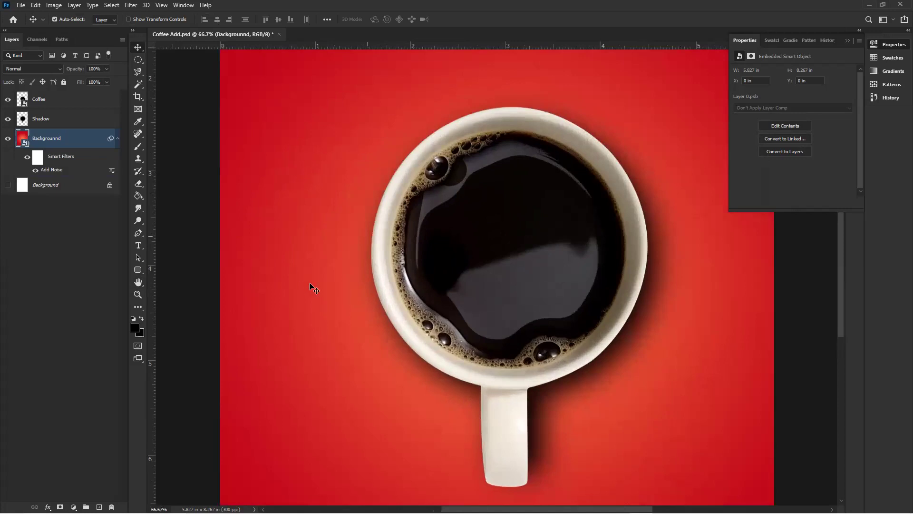
pyautogui.hotkey('ctrl', '+')
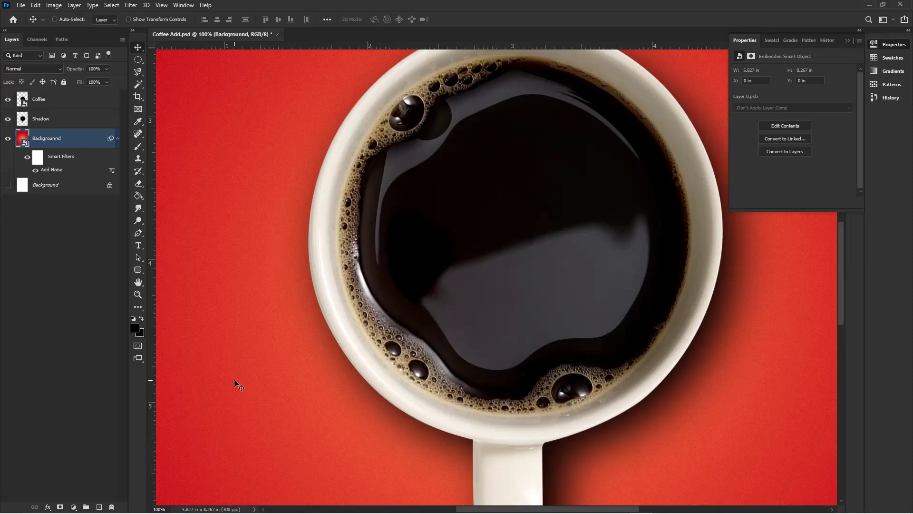
pyautogui.hotkey('ctrl', '-')
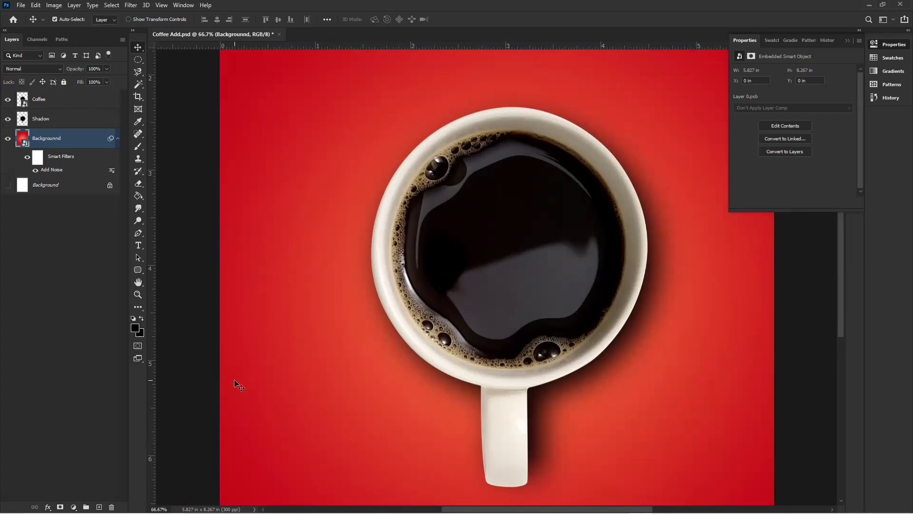
pyautogui.hotkey('ctrl', '-')
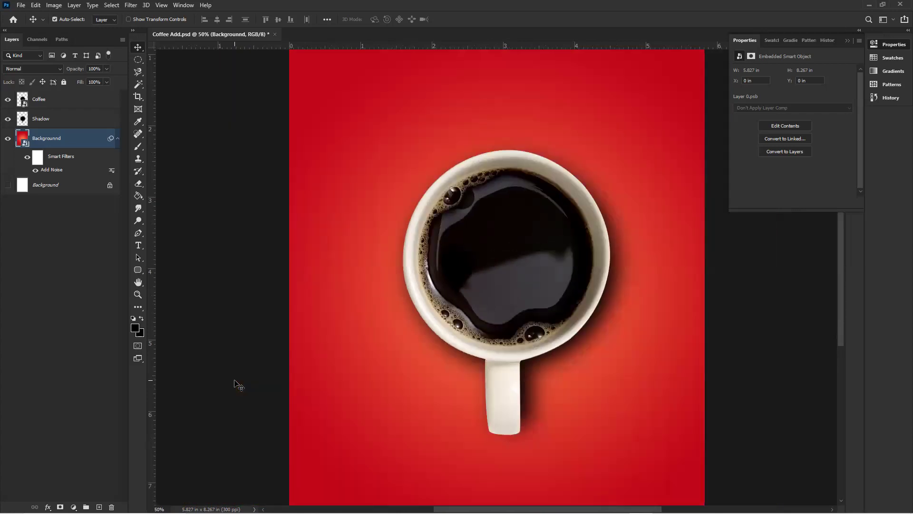
pyautogui.hotkey('ctrl', '+')
pyautogui.hotkey('ctrl', '+')
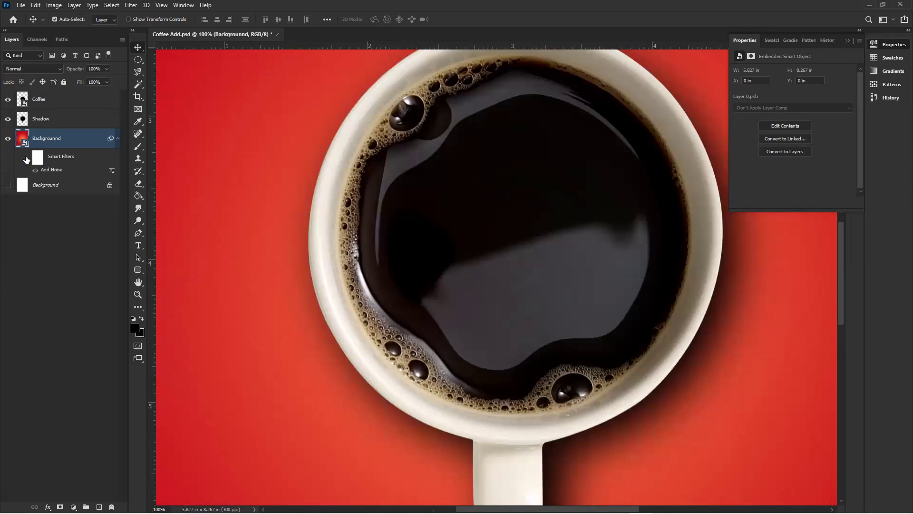
pyautogui.hotkey('ctrl', '-')
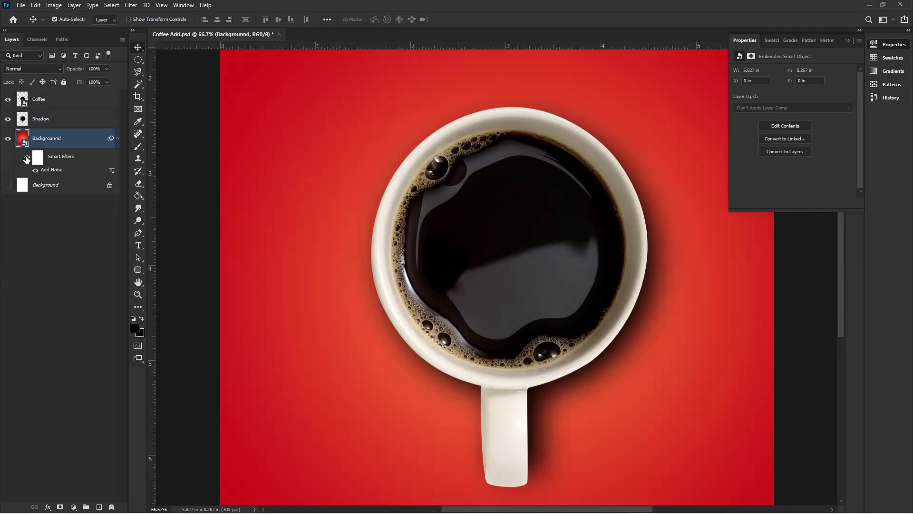
pyautogui.hotkey('ctrl', '0')
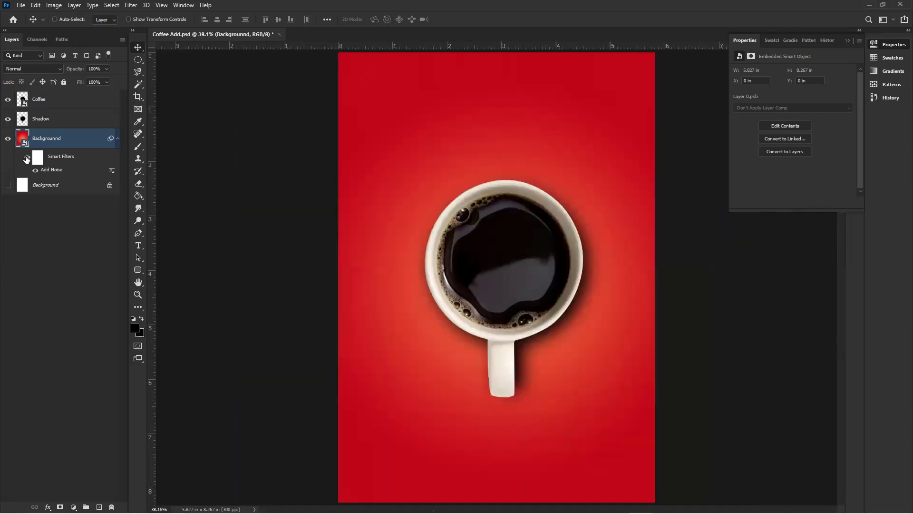
pyautogui.hotkey('ctrl', '-')
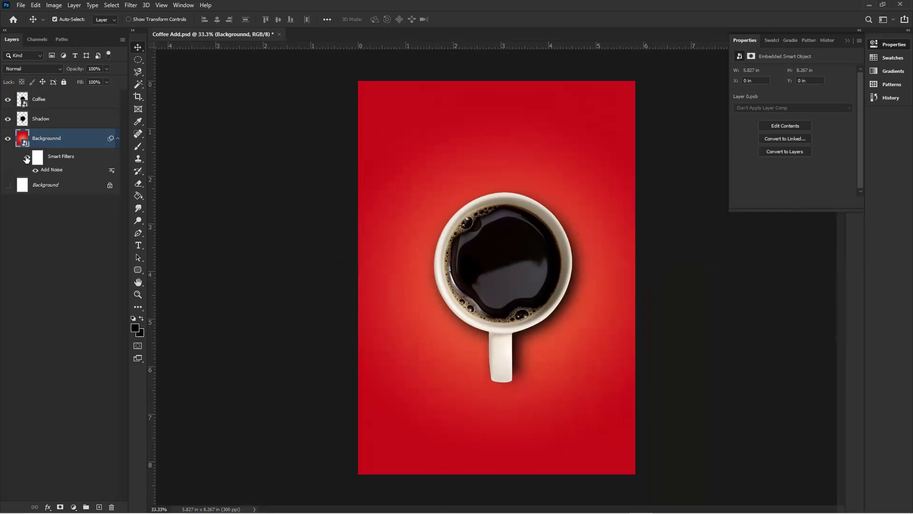
# Set the Shadow layer's opacity to 70% and deselect the layer.
pyautogui.click(71, 117)
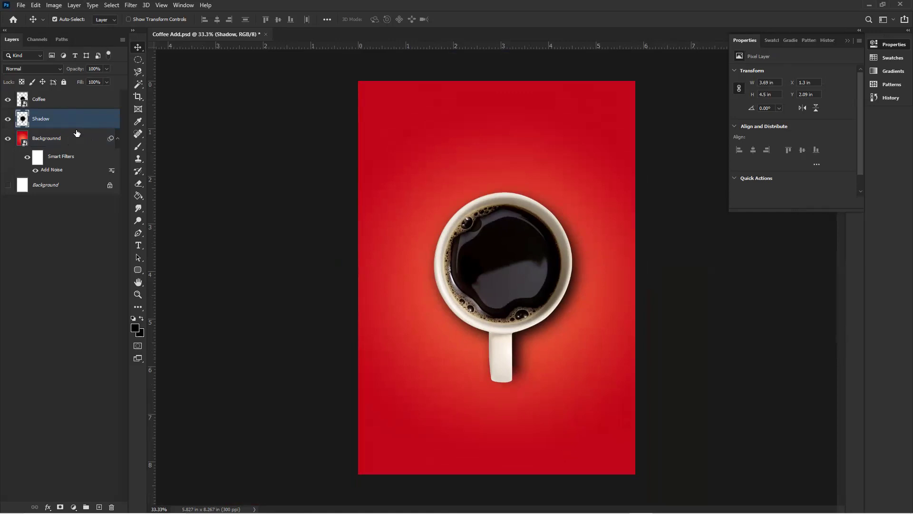
pyautogui.press('8')
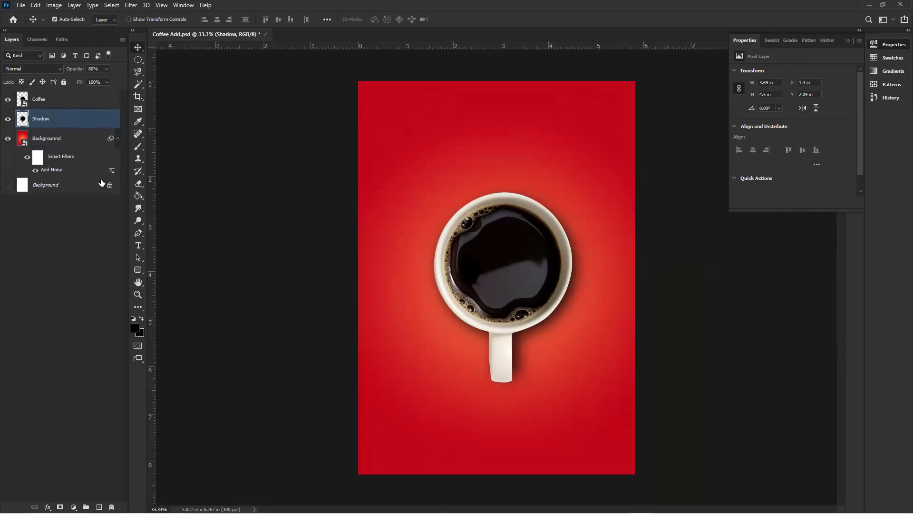
pyautogui.press('6')
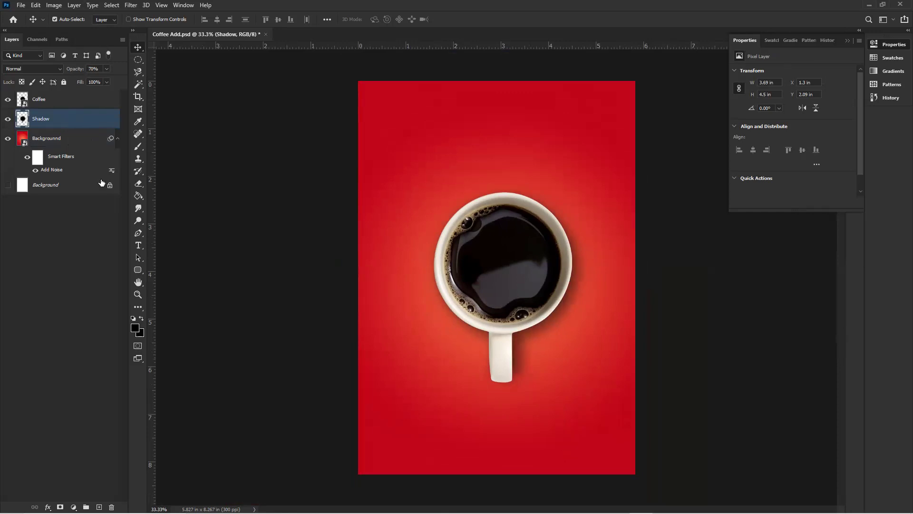
pyautogui.click(266, 216)
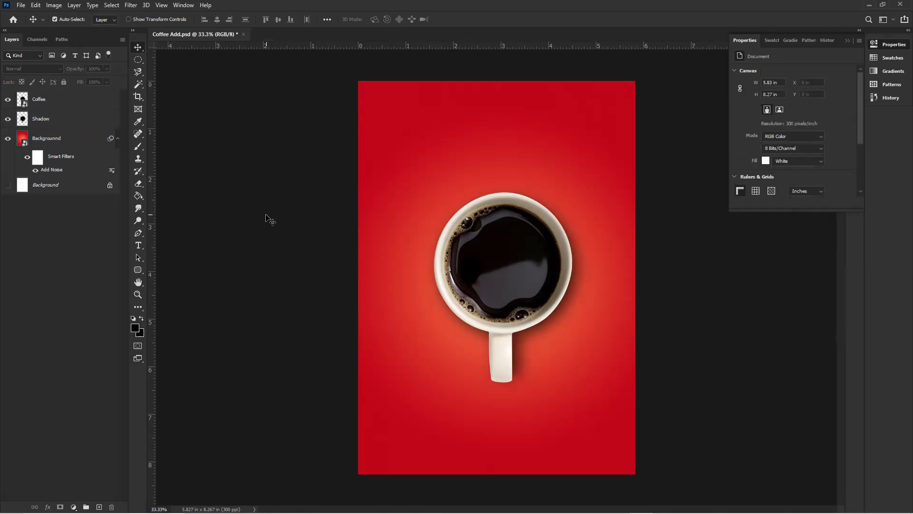
# Convert the Coffee layer to a smart object.
pyautogui.click(489, 258)
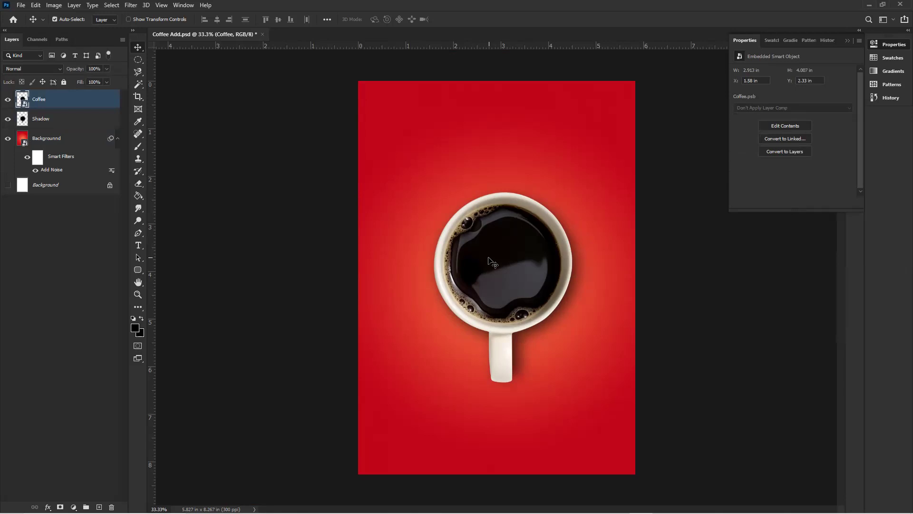
pyautogui.rightClick(62, 99)
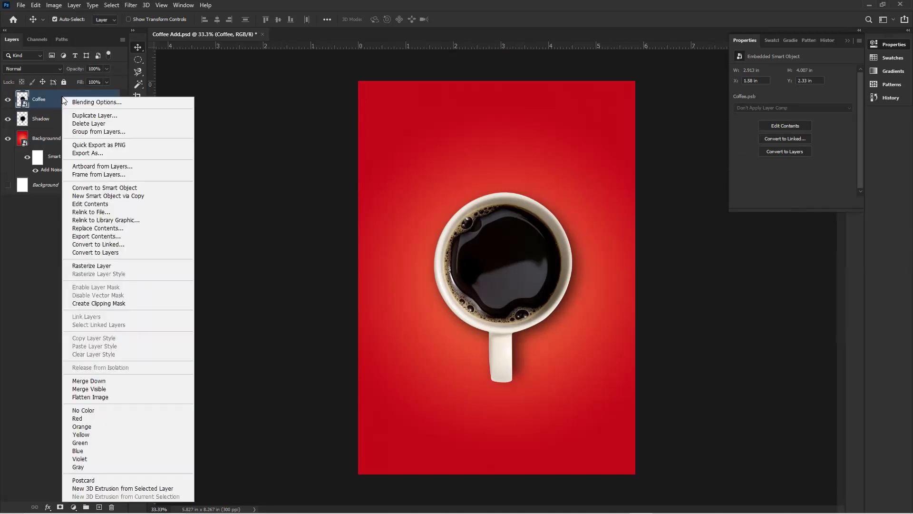
pyautogui.click(128, 188)
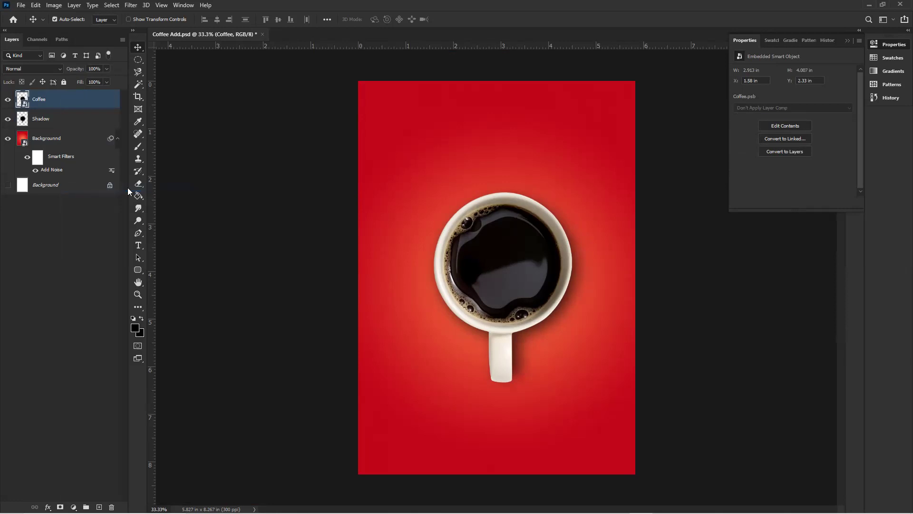
# Open the Coffee smart object's contents and add a Photo Filter adjustment layer above the cup.
pyautogui.doubleClick(24, 101)
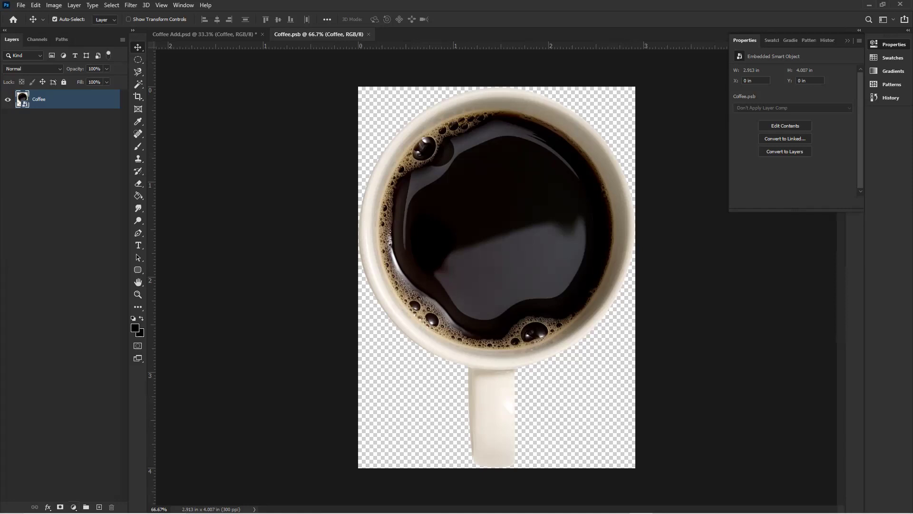
pyautogui.click(73, 507)
pyautogui.click(23, 465)
pyautogui.click(73, 507)
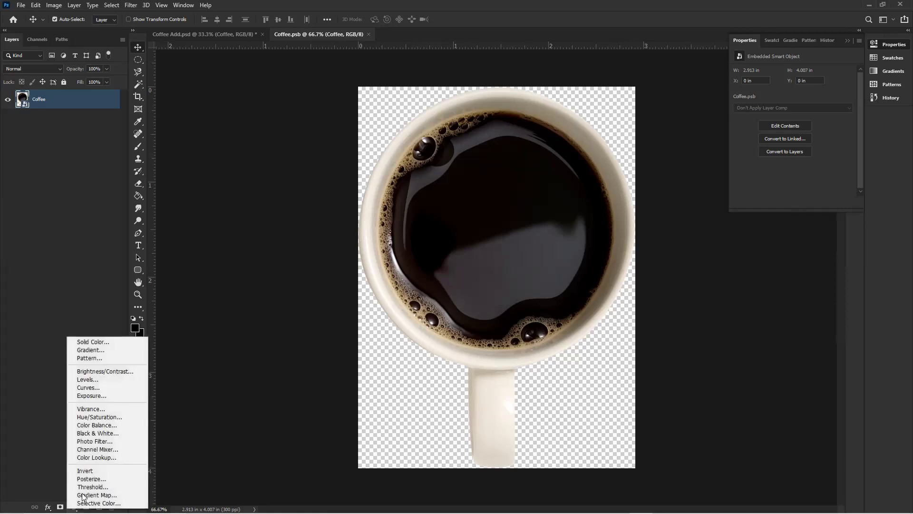
pyautogui.click(110, 439)
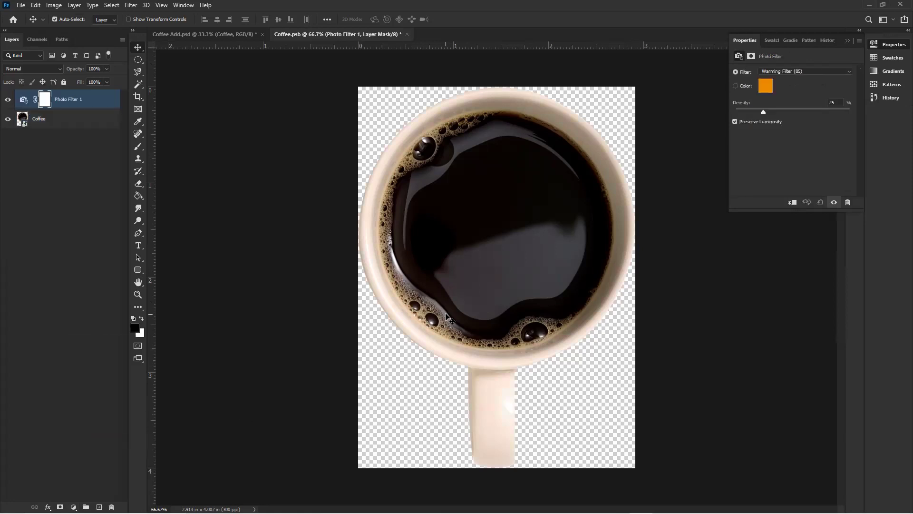
# Set the Photo Filter adjustment's filter to Red.
pyautogui.click(841, 74)
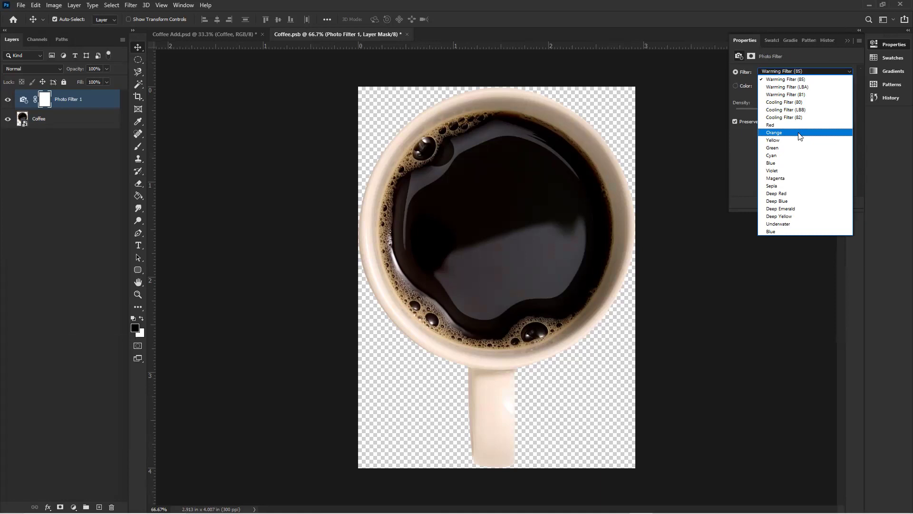
pyautogui.click(789, 125)
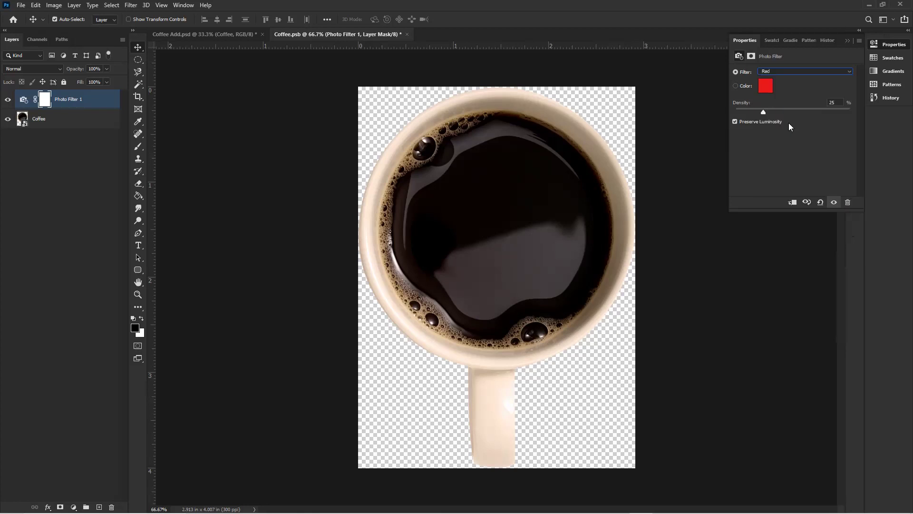
pyautogui.click(809, 70)
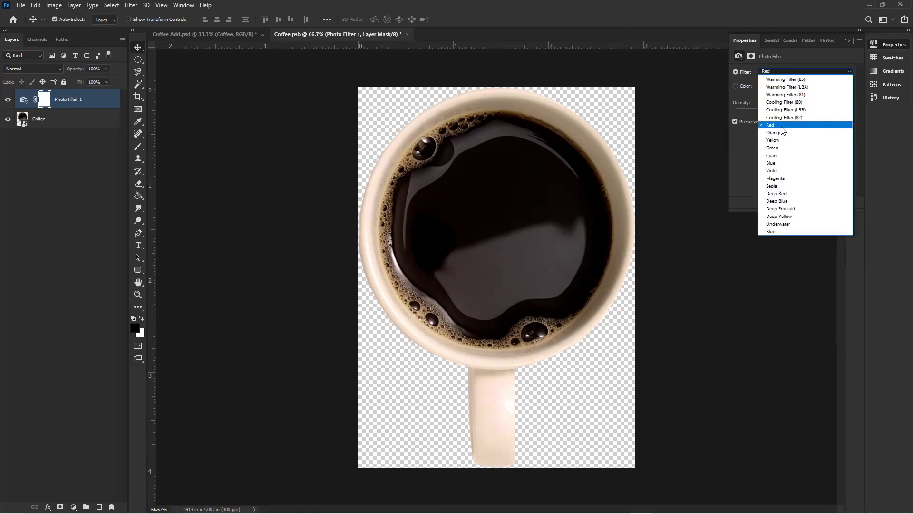
pyautogui.click(780, 127)
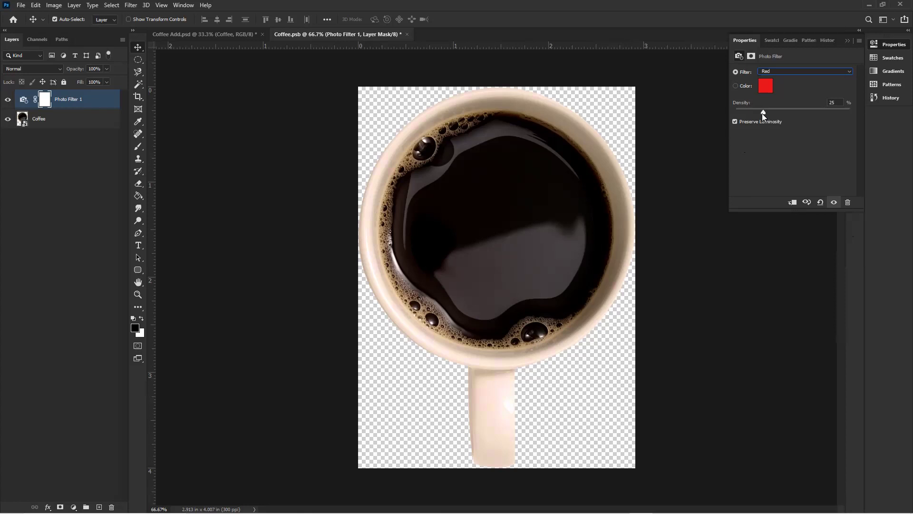
# Set the Photo Filter's density to 15%, save the smart object's contents and check the cup in the Coffee Add document.
pyautogui.click(830, 103)
pyautogui.write('15')
pyautogui.press('Return')
pyautogui.hotkey('ctrl', 's')
pyautogui.click(241, 37)
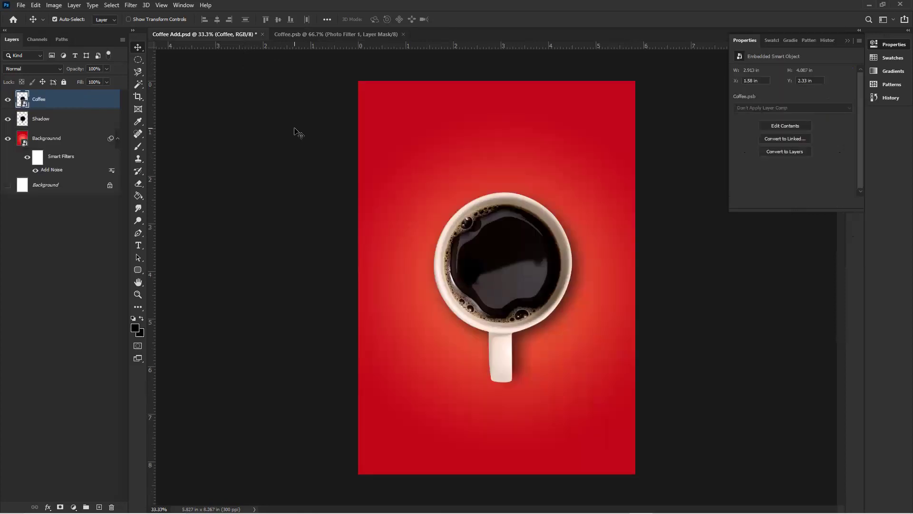
# Change the Photo Filter's density to 30% in Coffee.psb, save it and check the cup in the Coffee Add document.
pyautogui.click(310, 31)
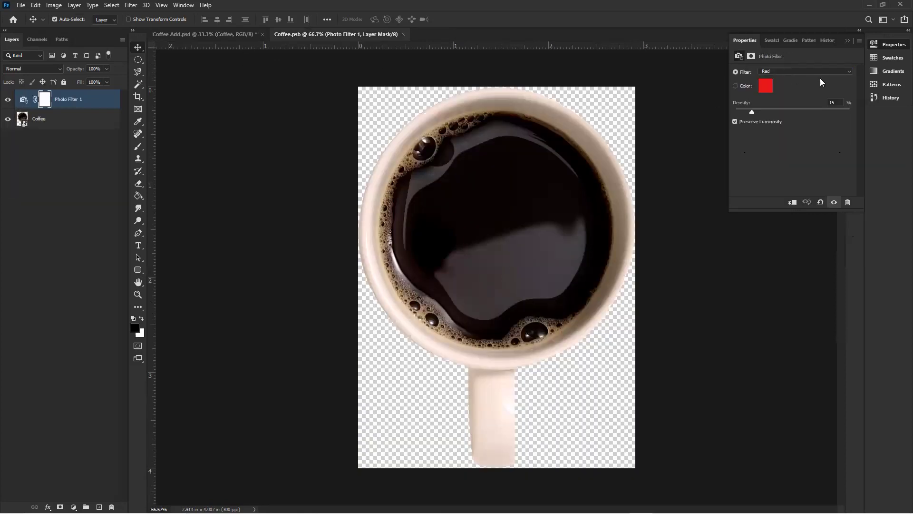
pyautogui.doubleClick(838, 102)
pyautogui.write('30')
pyautogui.press('Return')
pyautogui.hotkey('ctrl', 's')
pyautogui.click(243, 36)
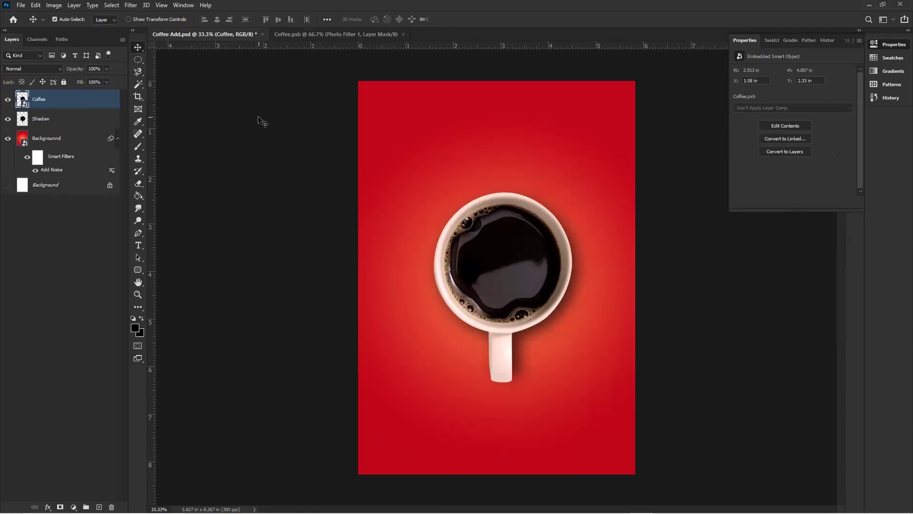
# Raise the Photo Filter's density to 40% in Coffee.psb, save it and review the cup in the Coffee Add document.
pyautogui.click(315, 34)
pyautogui.doubleClick(831, 103)
pyautogui.write('40')
pyautogui.press('Return')
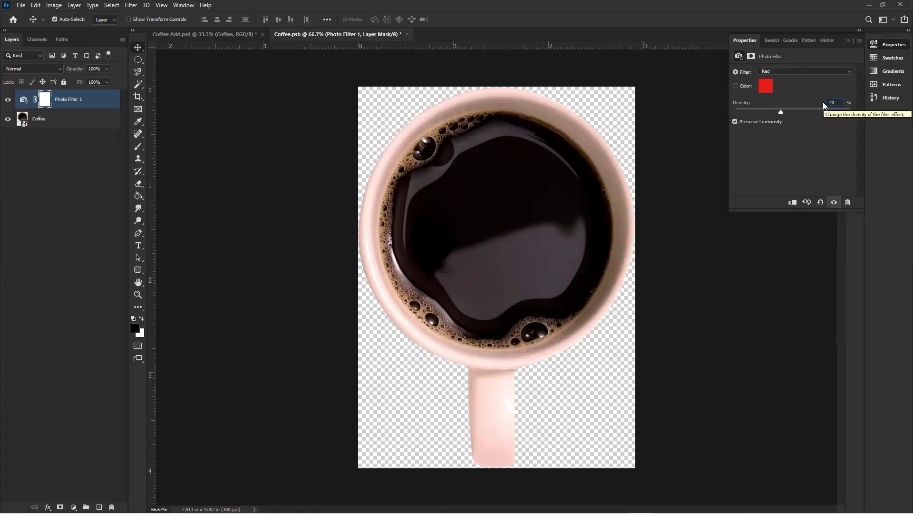
pyautogui.hotkey('ctrl', 's')
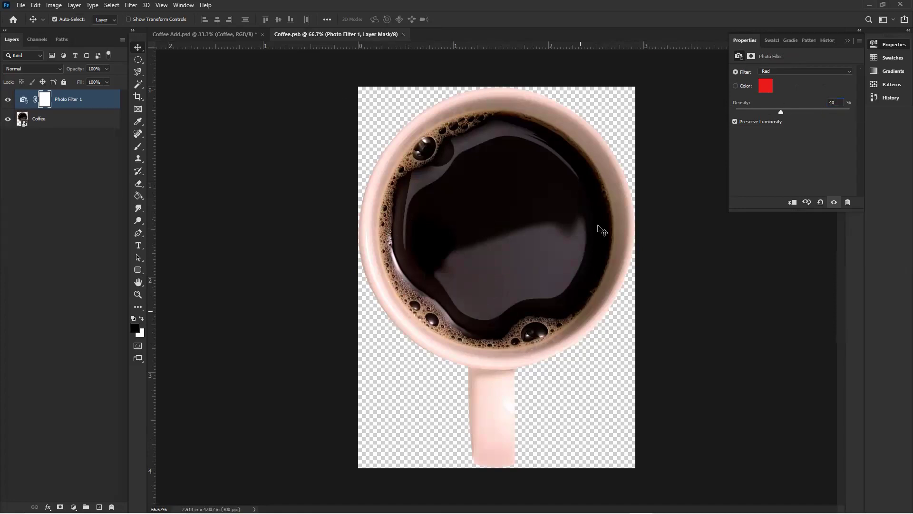
pyautogui.click(219, 36)
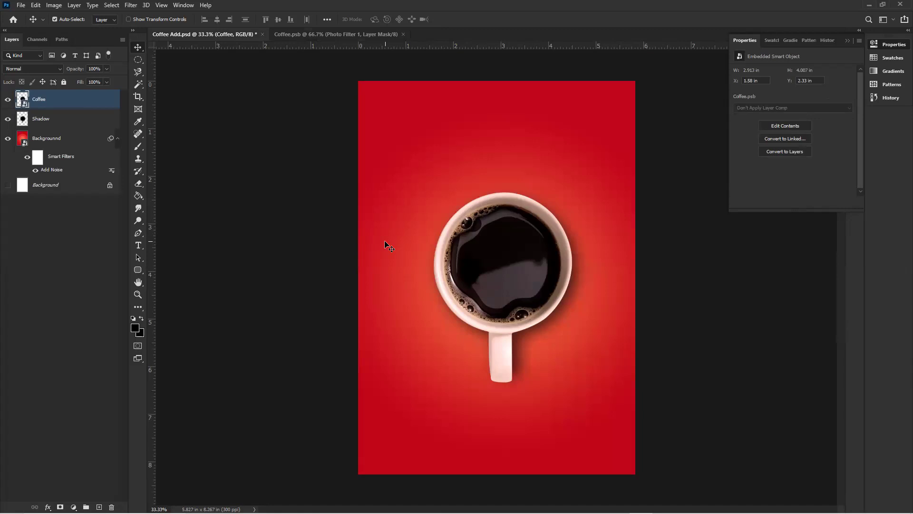
# Save the Coffee smart object's contents once more and close Coffee.psb.
pyautogui.click(342, 35)
pyautogui.hotkey('ctrl', 's')
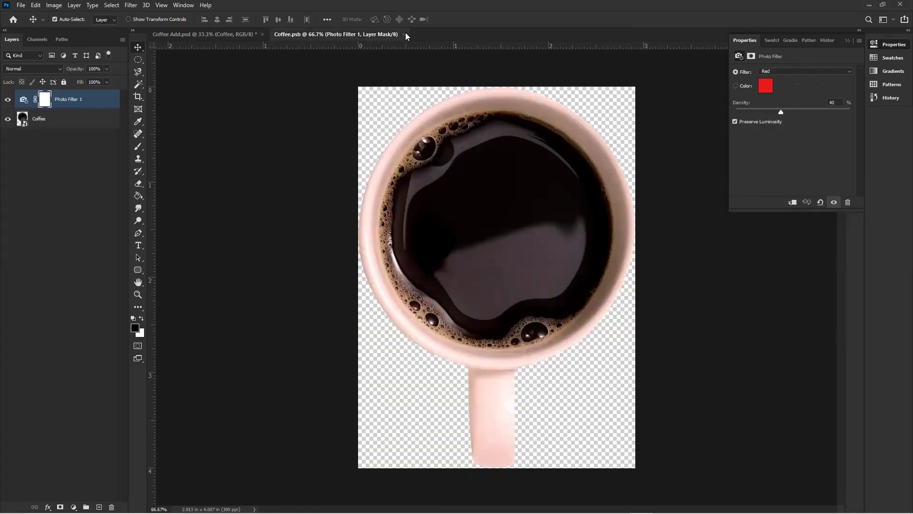
pyautogui.click(403, 35)
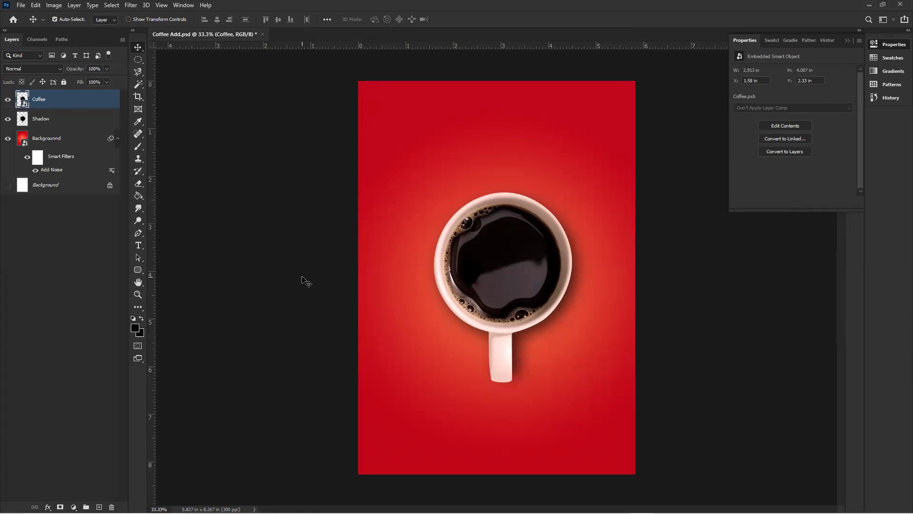
# Nudge the Coffee and Shadow layers together about 50 px left and 30 px down.
pyautogui.keyDown('shift'); pyautogui.click(77, 123); pyautogui.keyUp('shift')
pyautogui.hotkey('shift', 'Left')
pyautogui.hotkey('shift', 'Left')
pyautogui.hotkey('shift', 'Left')
pyautogui.hotkey('shift', 'Left')
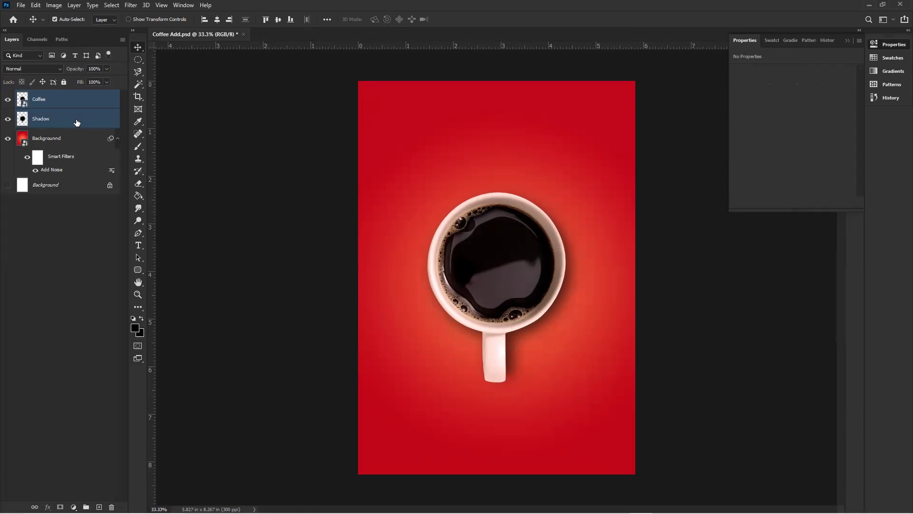
pyautogui.hotkey('shift', 'Down')
pyautogui.hotkey('shift', 'Left')
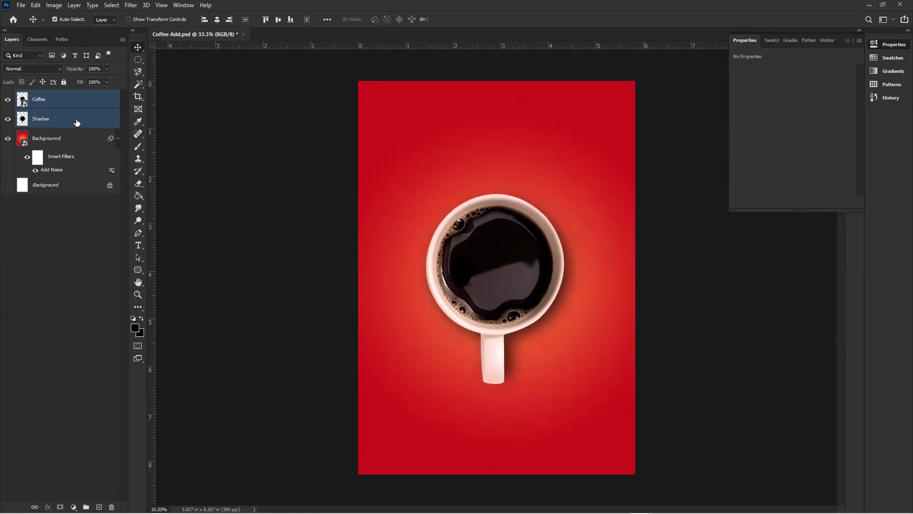
pyautogui.hotkey('shift', 'Down')
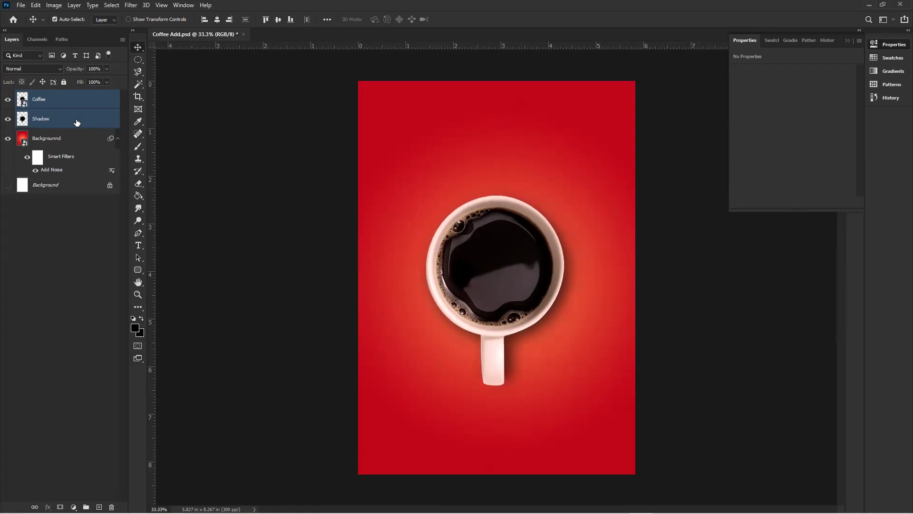
pyautogui.hotkey('shift', 'Down')
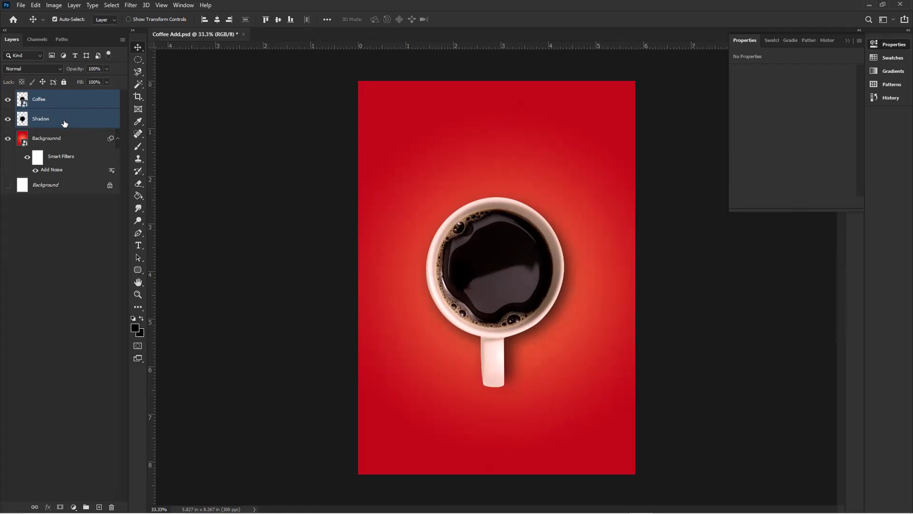
# Try aligning the Coffee and Shadow layers by their horizontal centers, undo the alignment and deselect both layers.
pyautogui.click(219, 20)
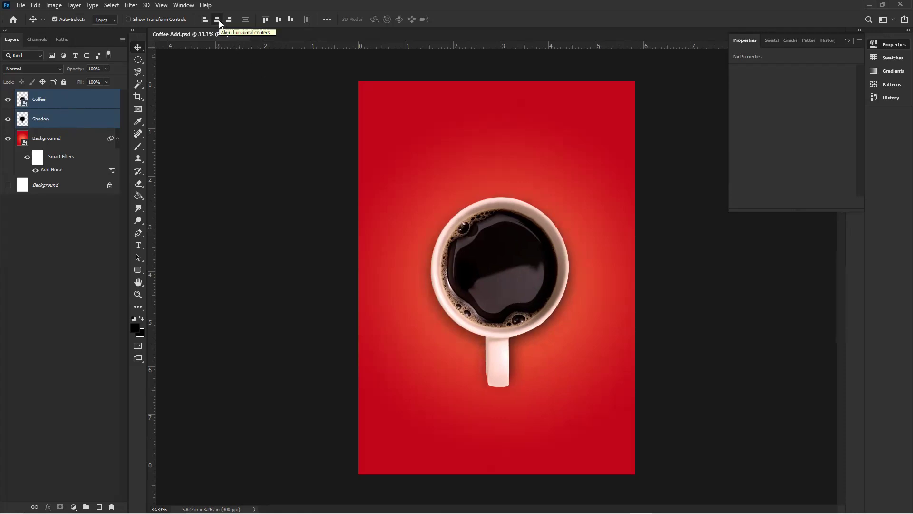
pyautogui.hotkey('ctrl', 'z')
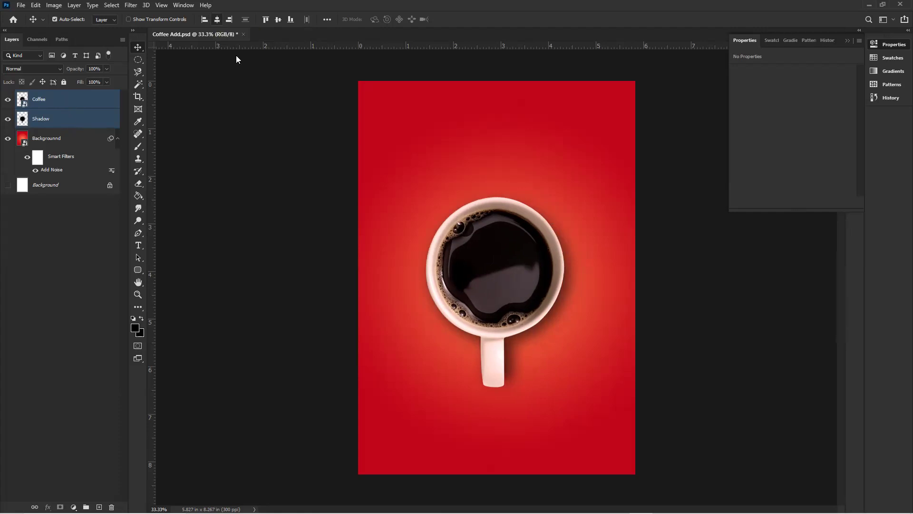
pyautogui.click(276, 147)
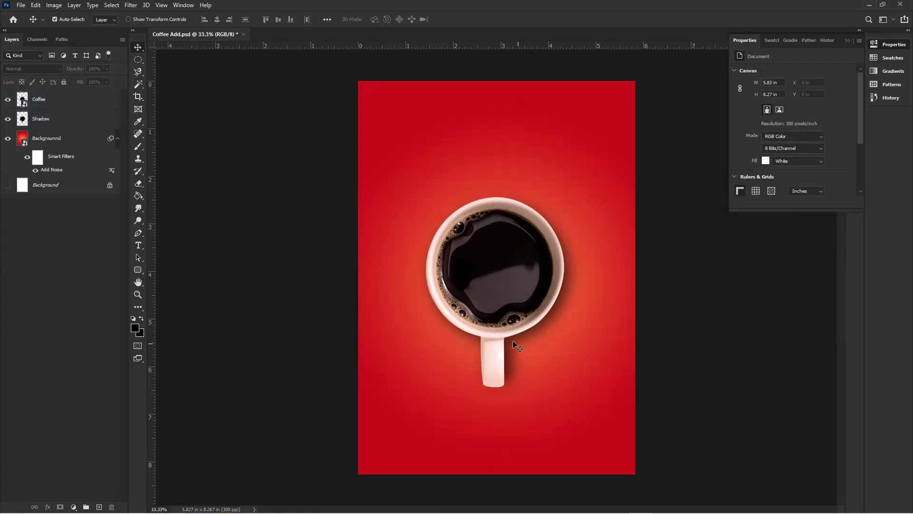
# Try moving the shadow up and left of the cup and undo the move.
pyautogui.moveTo(511, 341); pyautogui.dragTo(435, 287)
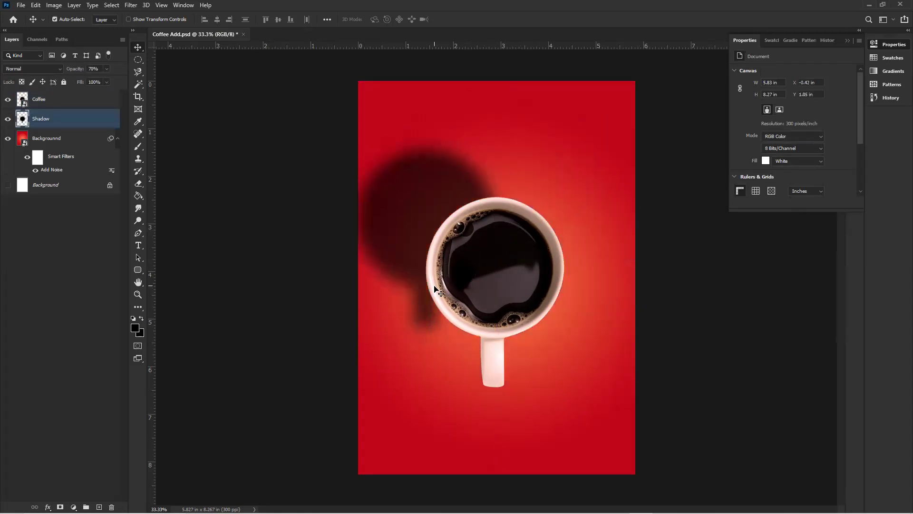
pyautogui.press('ctrl')
pyautogui.hotkey('ctrl', 'z')
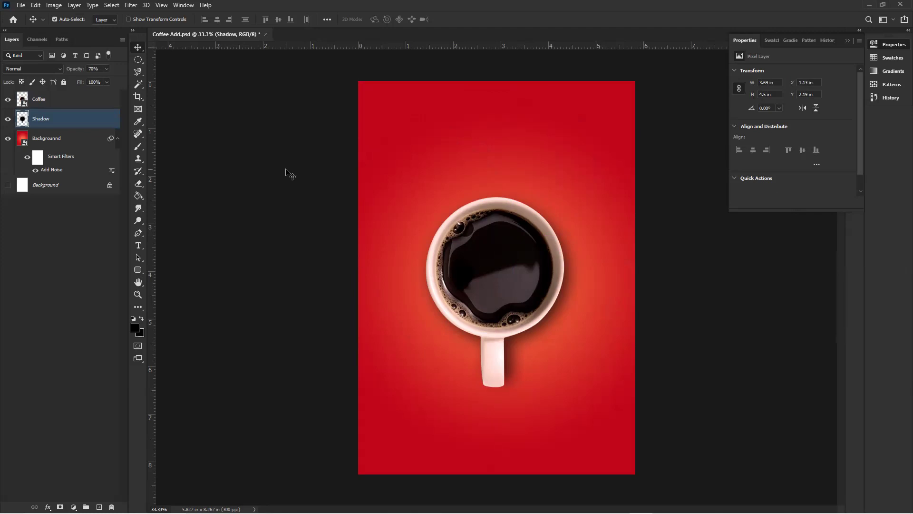
pyautogui.click(891, 45)
pyautogui.click(891, 45)
pyautogui.moveTo(860, 90); pyautogui.dragTo(860, 136)
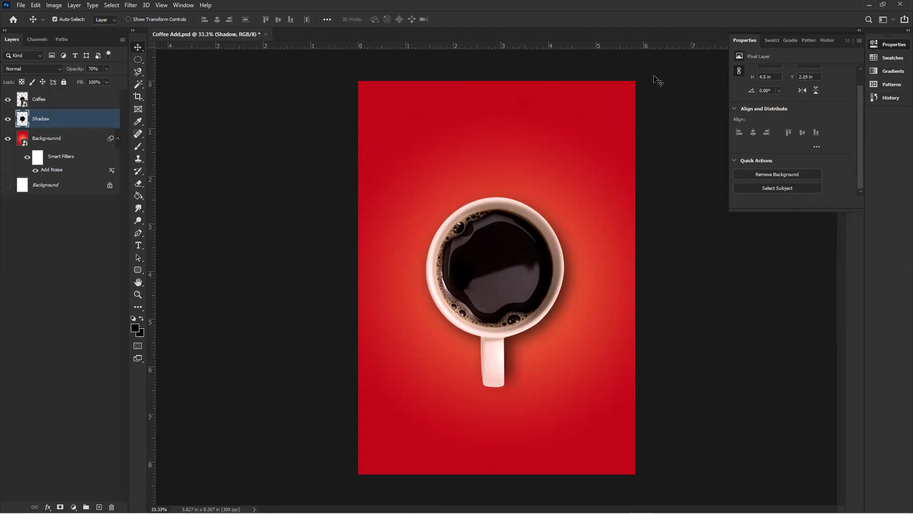
pyautogui.click(669, 200)
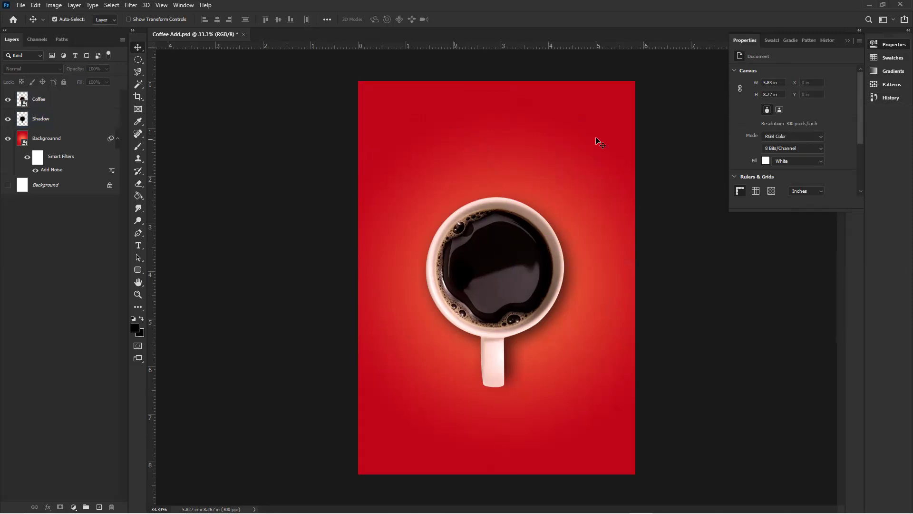
pyautogui.moveTo(858, 115); pyautogui.dragTo(855, 166)
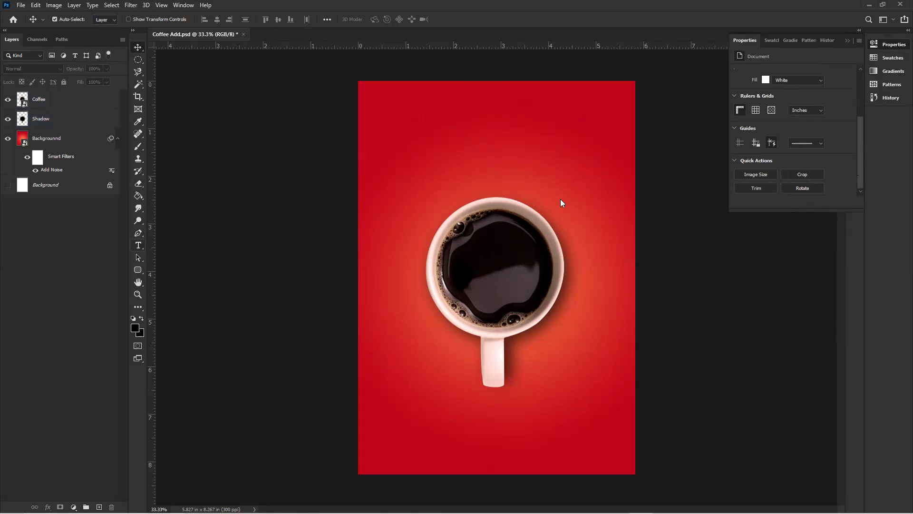
# Add the horizontal text COFFEE above the cup in Square721 BdEx BT Bold at 8 pt.
pyautogui.click(139, 246)
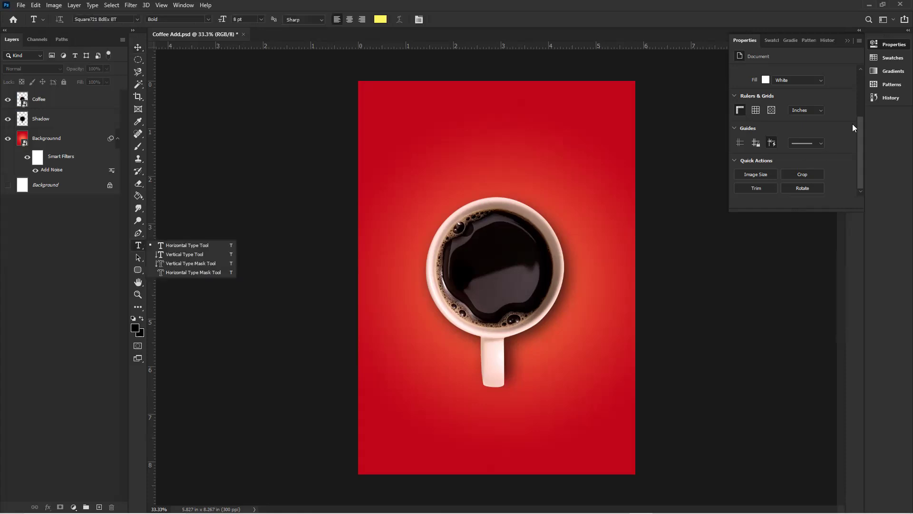
pyautogui.moveTo(861, 104); pyautogui.dragTo(863, 147)
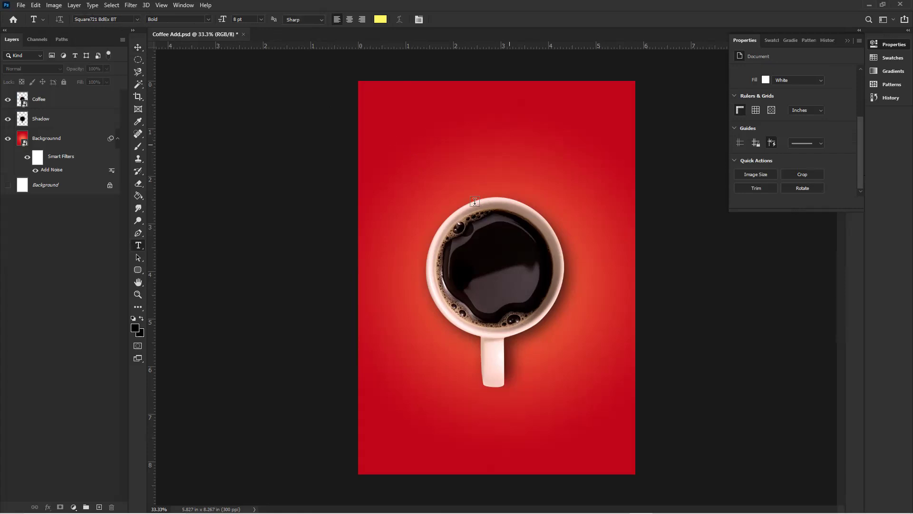
pyautogui.click(412, 139)
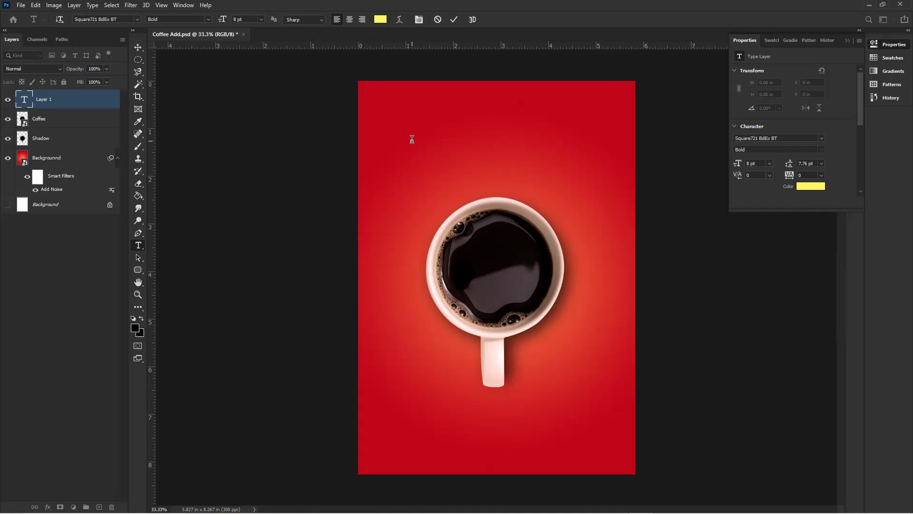
pyautogui.click(139, 47)
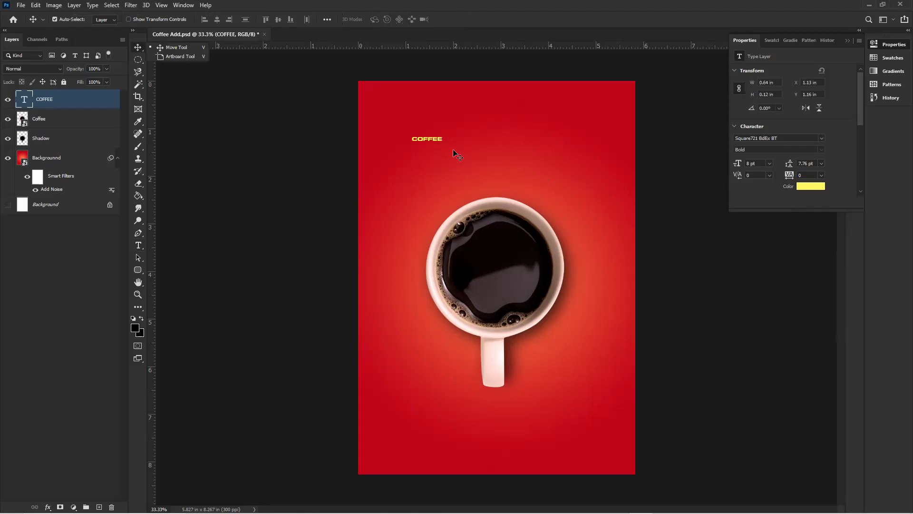
# Scale the COFFEE text up proportionally to about 4.27 in wide and place it above the cup.
pyautogui.hotkey('ctrl', 't')
pyautogui.hotkey('ctrl', 't')
pyautogui.moveTo(443, 141); pyautogui.dragTo(570, 197)
pyautogui.moveTo(413, 137); pyautogui.dragTo(400, 134)
pyautogui.moveTo(573, 170); pyautogui.dragTo(598, 172)
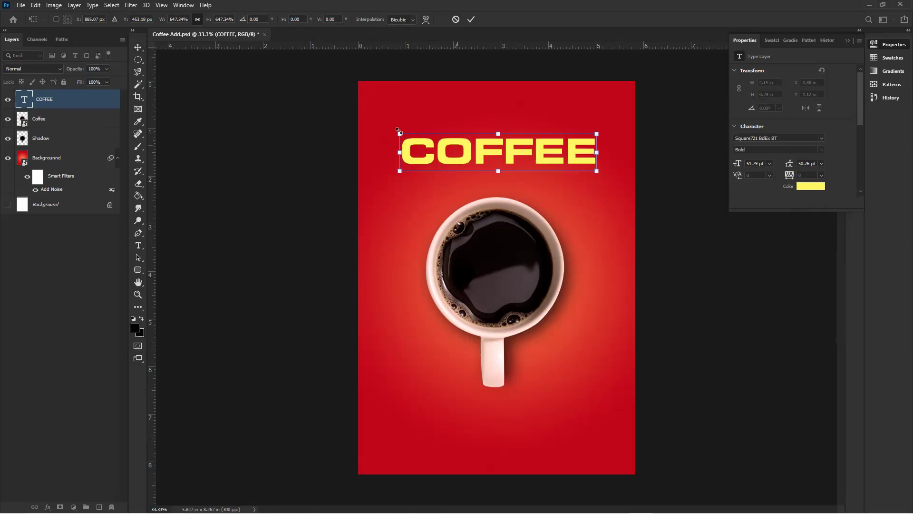
pyautogui.moveTo(395, 130); pyautogui.dragTo(391, 127)
pyautogui.press('Return')
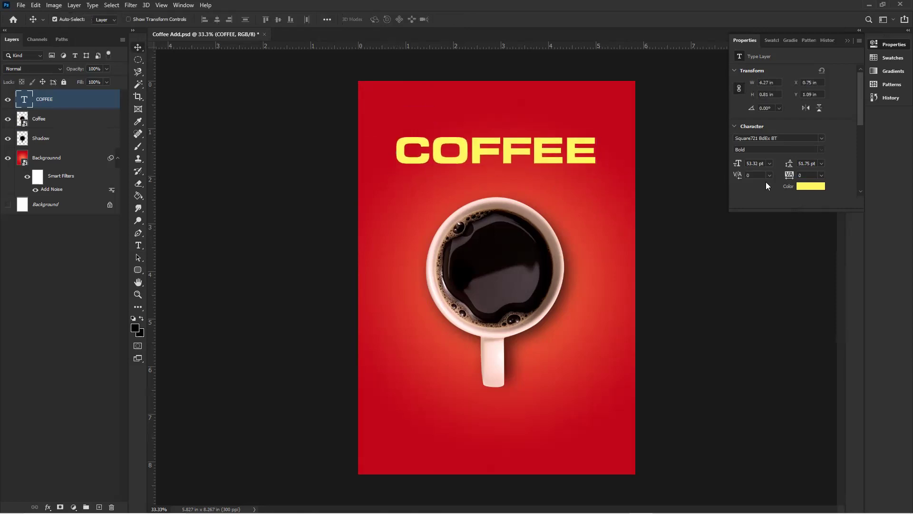
# Set the COFFEE text's font to Square 721 BoldItalic with -50 tracking and move it horizontally to center it above the cup.
pyautogui.click(820, 139)
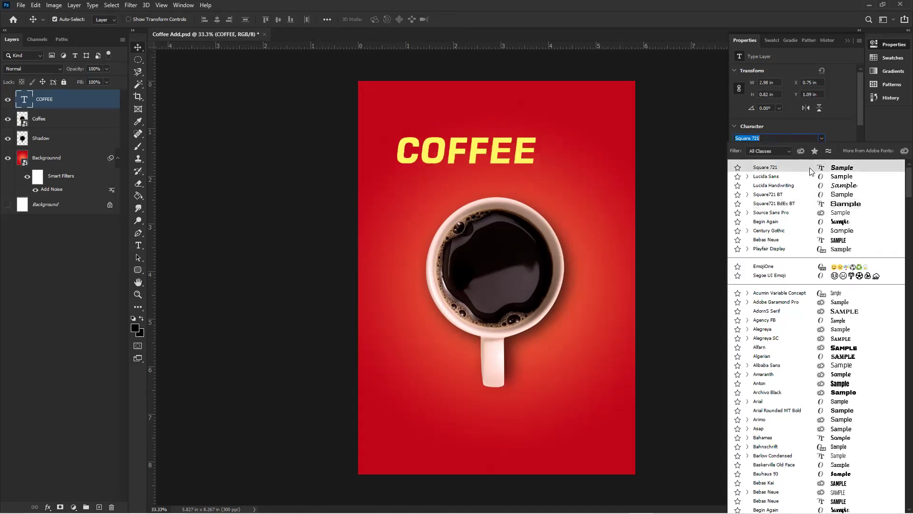
pyautogui.click(810, 168)
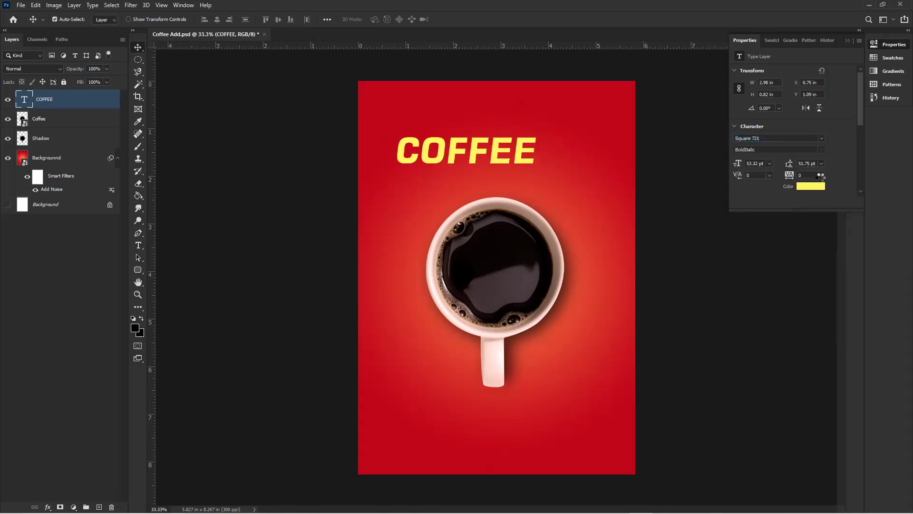
pyautogui.click(821, 176)
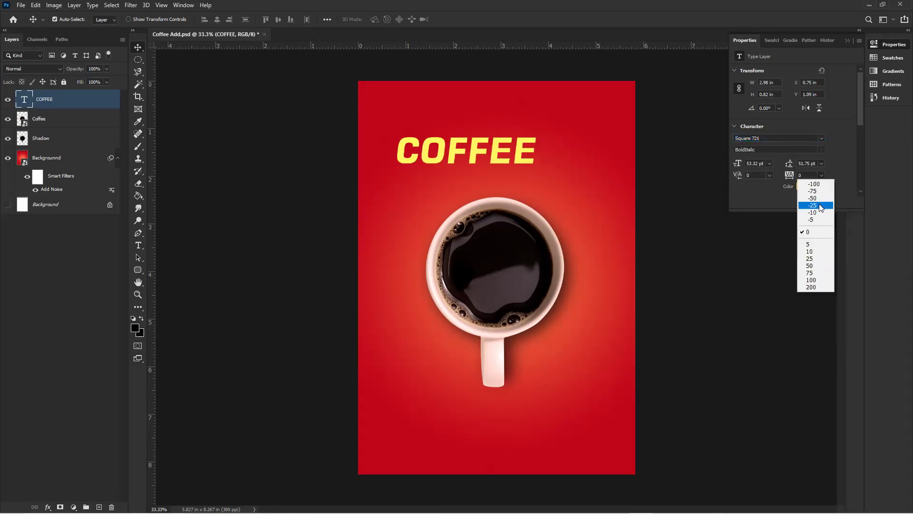
pyautogui.click(819, 198)
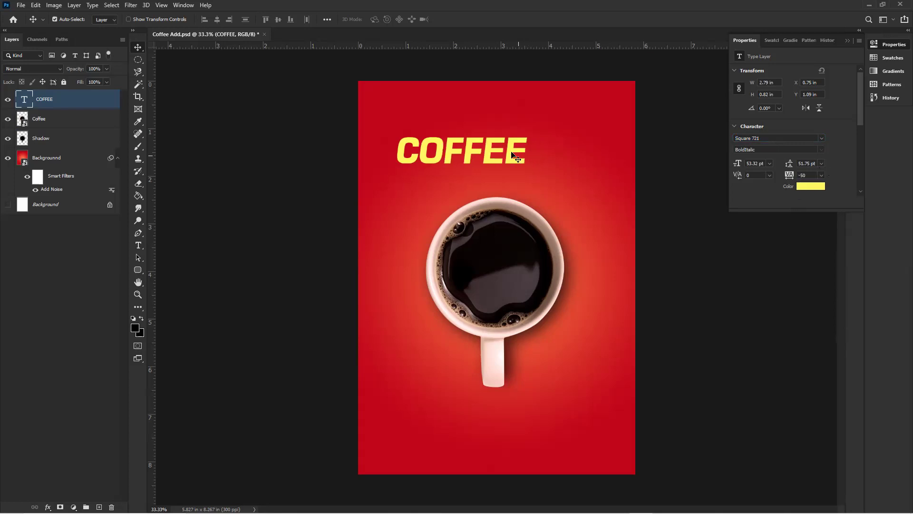
pyautogui.moveTo(508, 151); pyautogui.dragTo(541, 151)
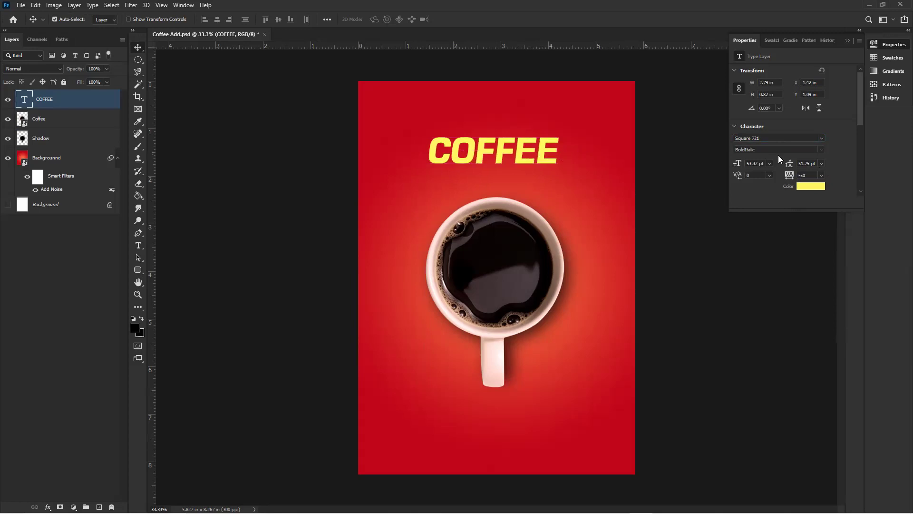
# Try recoloring the COFFEE text to #fff1ef sampled from the cup's handle and undo the color change.
pyautogui.click(817, 187)
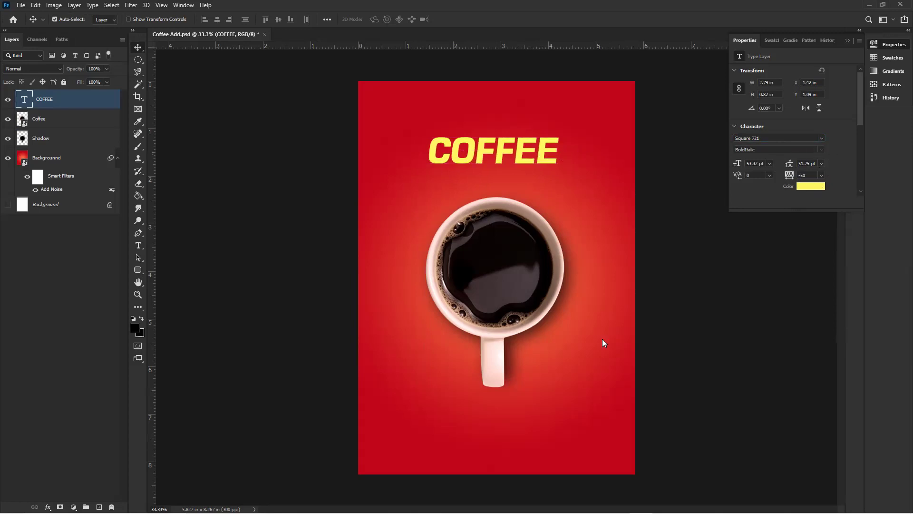
pyautogui.click(501, 351)
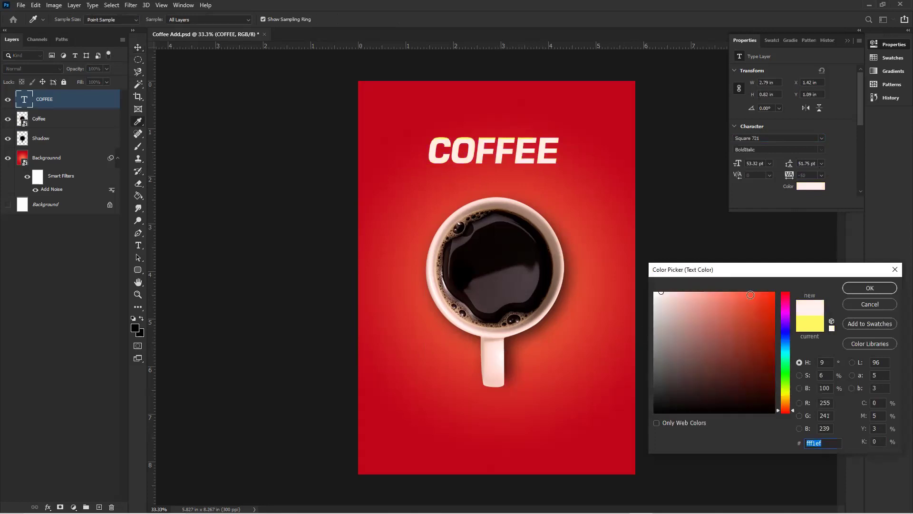
pyautogui.click(872, 286)
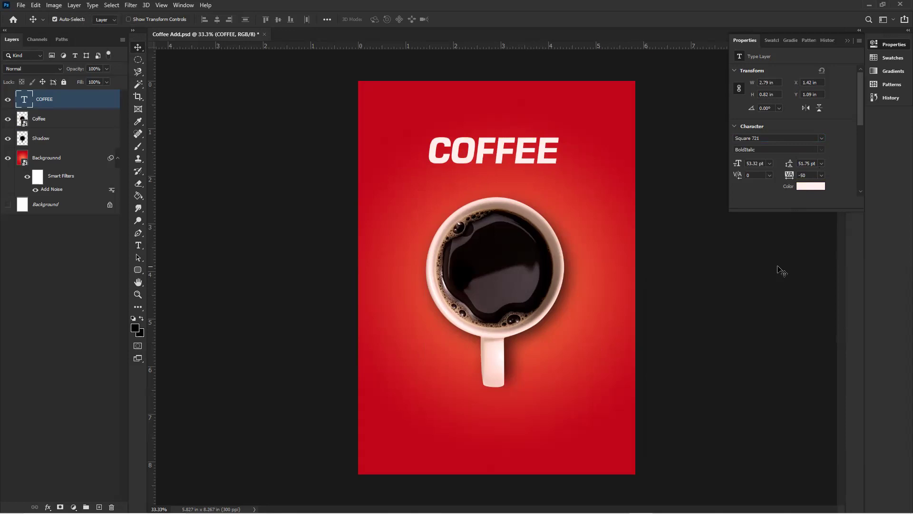
pyautogui.hotkey('ctrl', 'z')
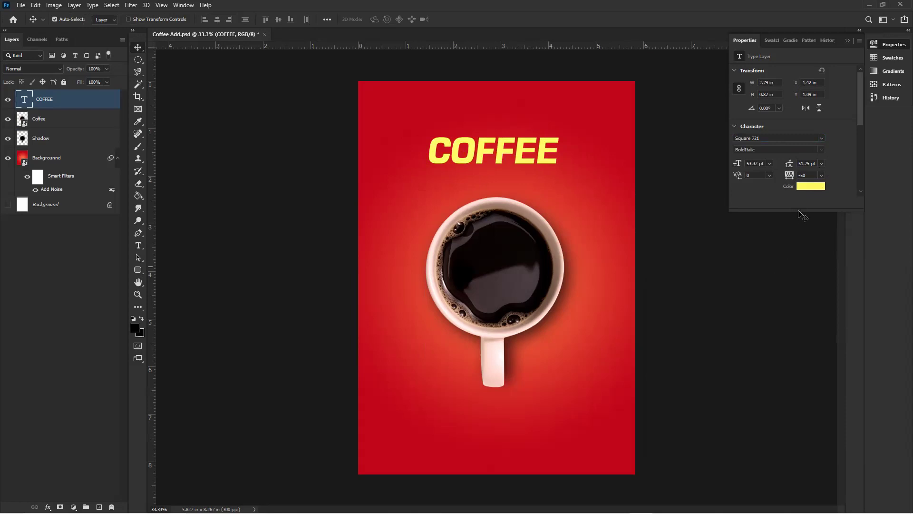
# Retype the COFFEE headline above the cup in mixed case as Coffee.
pyautogui.click(776, 255)
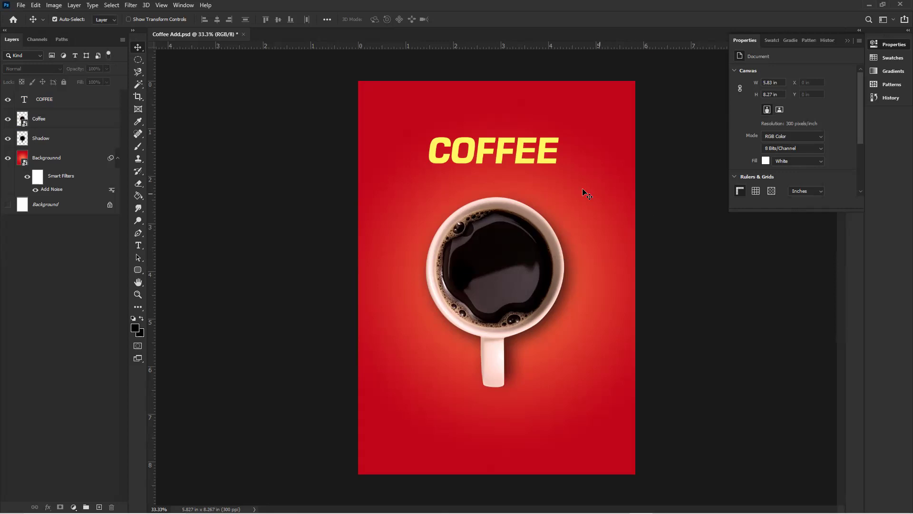
pyautogui.click(547, 151)
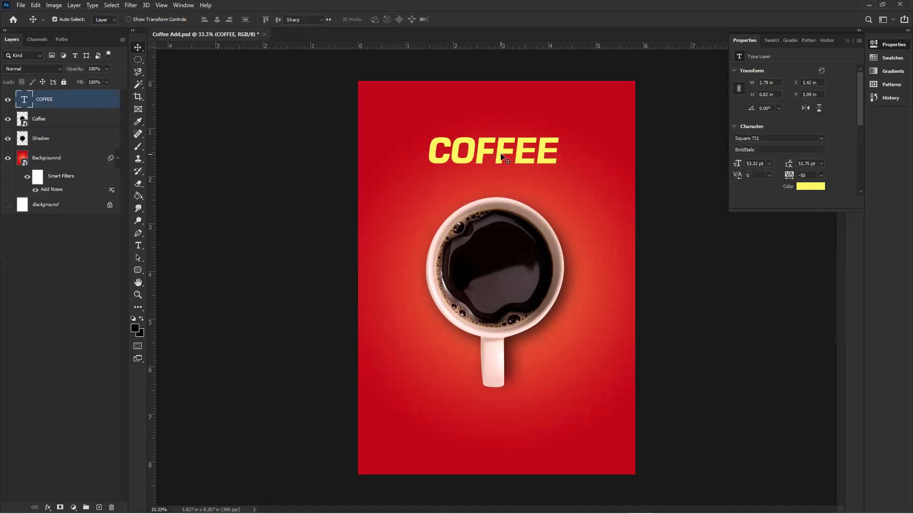
pyautogui.doubleClick(500, 153)
pyautogui.write('Coffe')
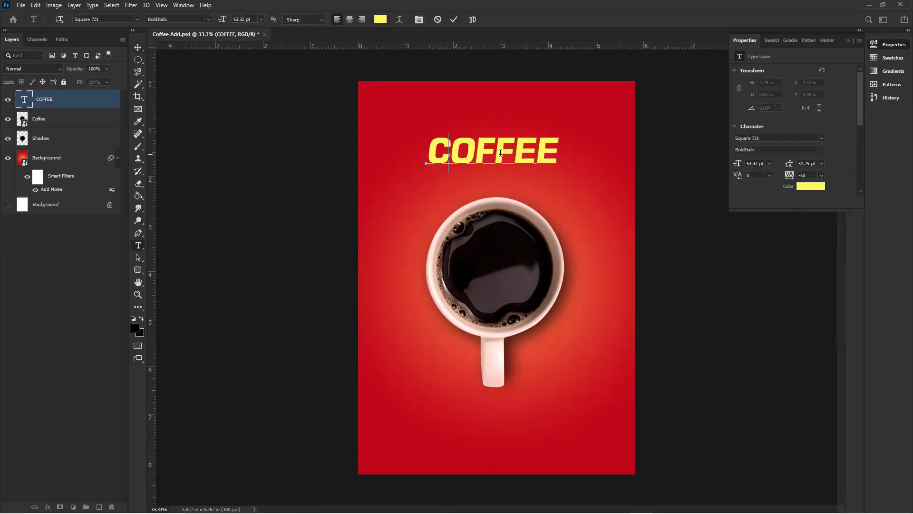
pyautogui.write('e')
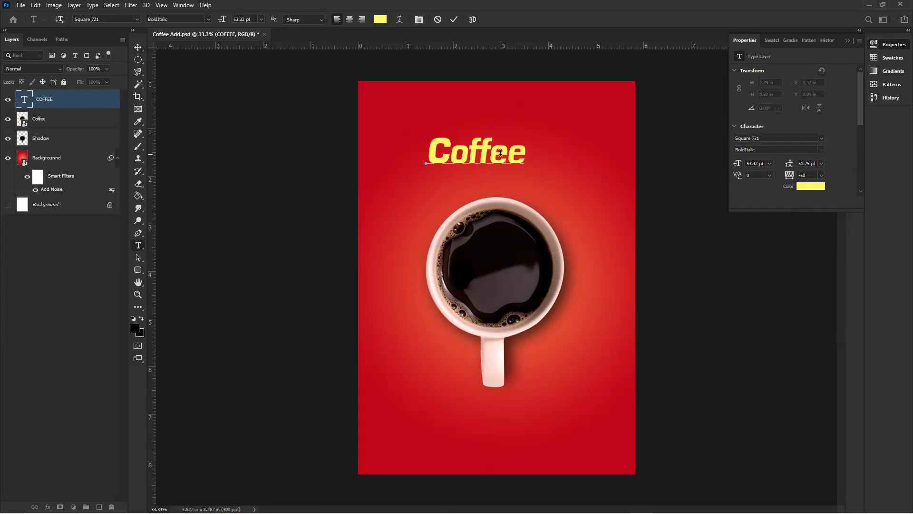
pyautogui.click(138, 48)
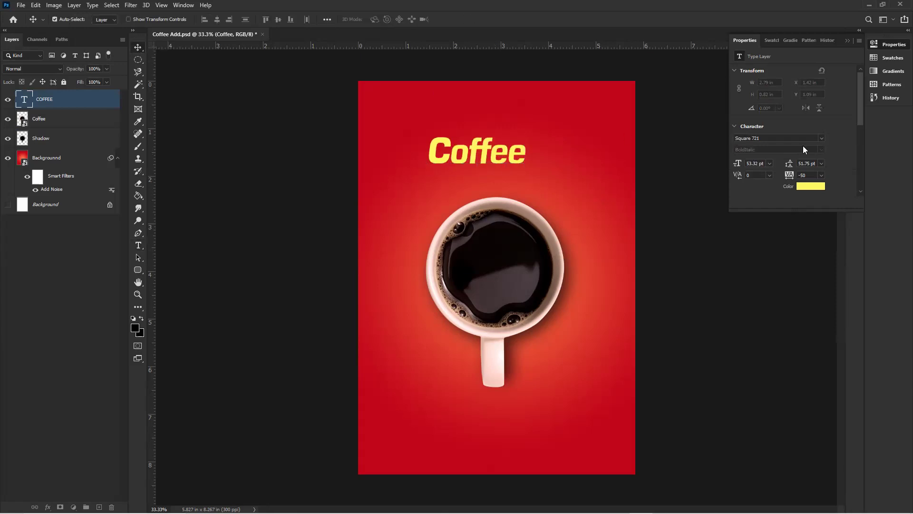
# Set the Coffee headline's font to Begin Again Regular and scale it up proportionally to about 2.74 in wide, centered above the cup.
pyautogui.click(822, 138)
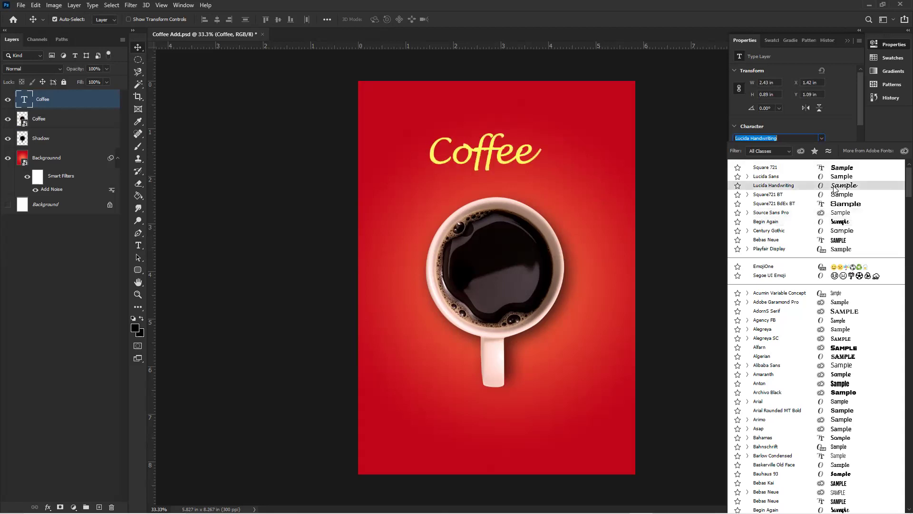
pyautogui.click(823, 223)
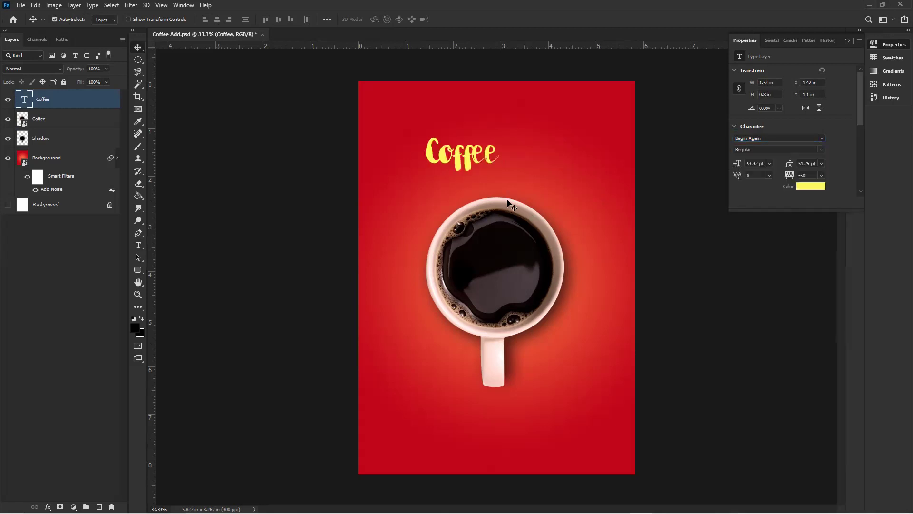
pyautogui.press('ctrl')
pyautogui.hotkey('ctrl', 't')
pyautogui.moveTo(499, 171); pyautogui.dragTo(577, 202)
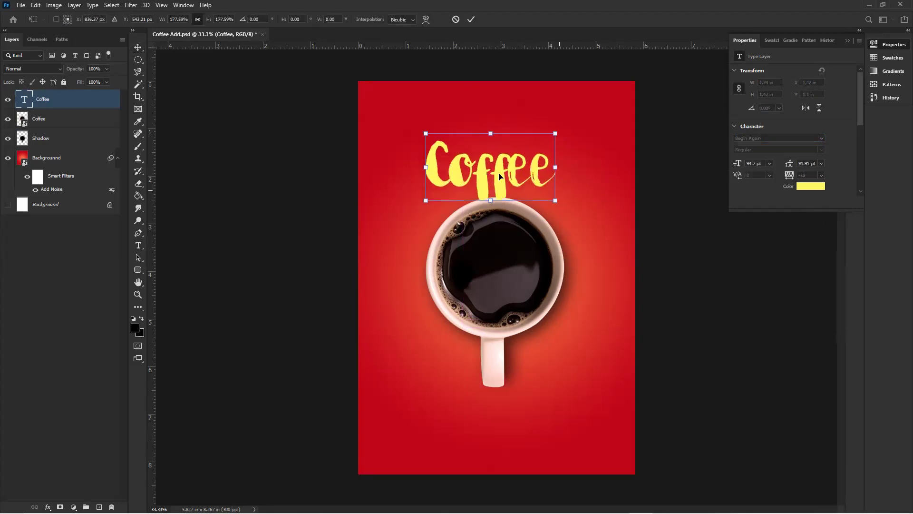
pyautogui.moveTo(505, 180); pyautogui.dragTo(513, 166)
pyautogui.press('Return')
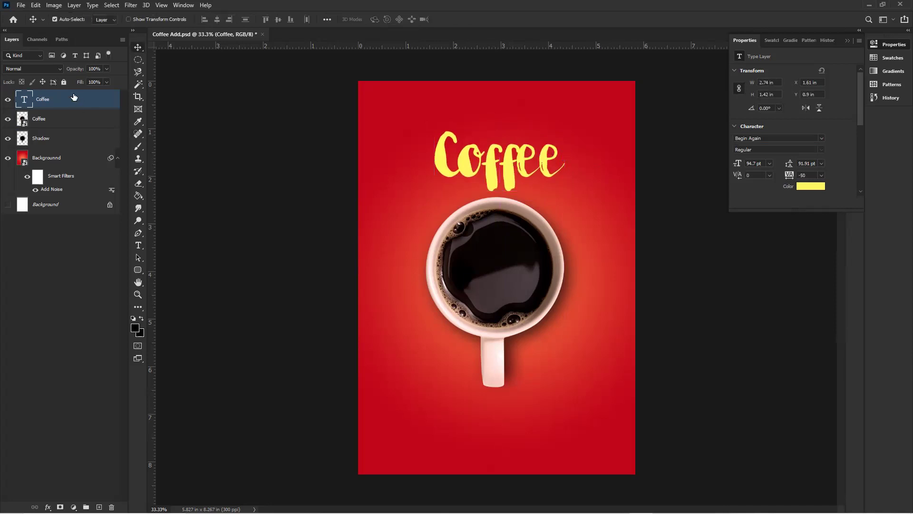
# Put the Coffee text layer beneath the Shadow layer and nudge the text down and slightly left so its descenders tuck behind the cup.
pyautogui.moveTo(73, 100); pyautogui.dragTo(68, 146)
pyautogui.hotkey('shift', 'Down')
pyautogui.hotkey('shift', 'Down')
pyautogui.hotkey('shift', 'Down')
pyautogui.hotkey('shift', 'Down')
pyautogui.hotkey('shift', 'Down')
pyautogui.hotkey('shift', 'Down')
pyautogui.hotkey('shift', 'Down')
pyautogui.hotkey('shift', 'Left')
pyautogui.hotkey('shift', 'Left')
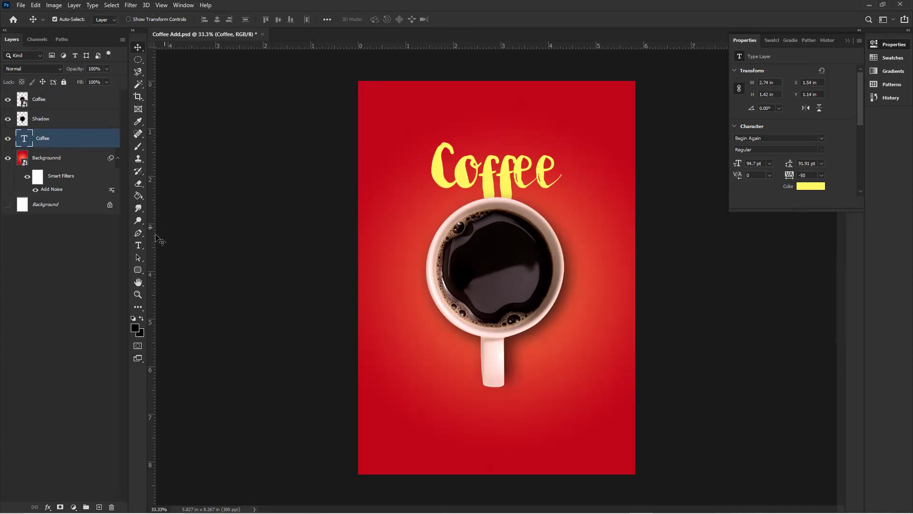
pyautogui.click(141, 247)
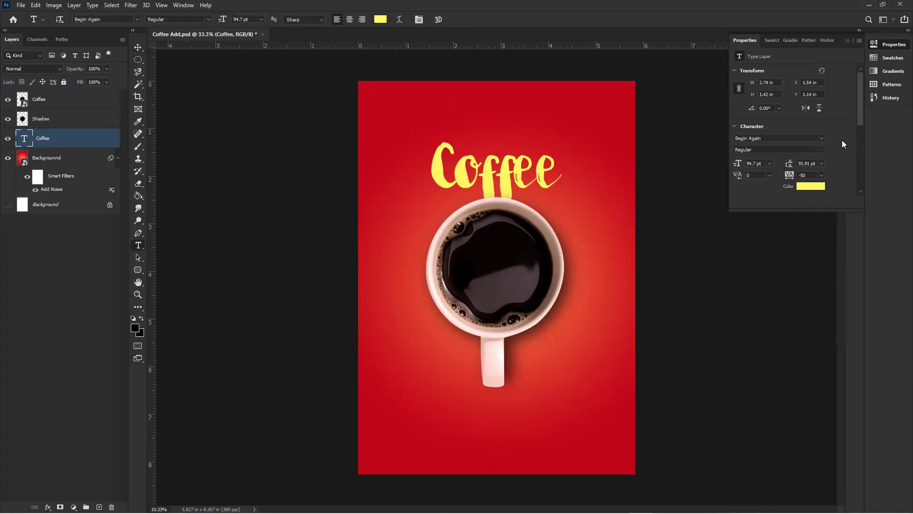
pyautogui.click(823, 139)
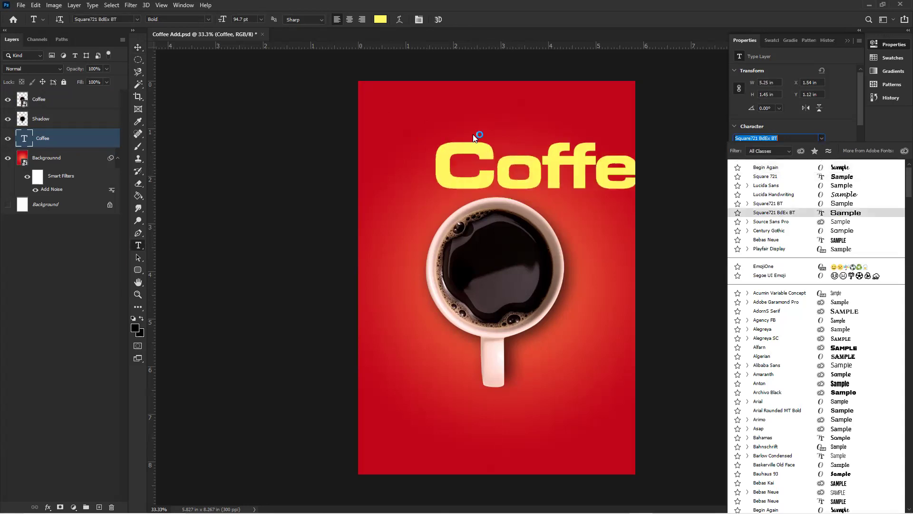
pyautogui.click(140, 46)
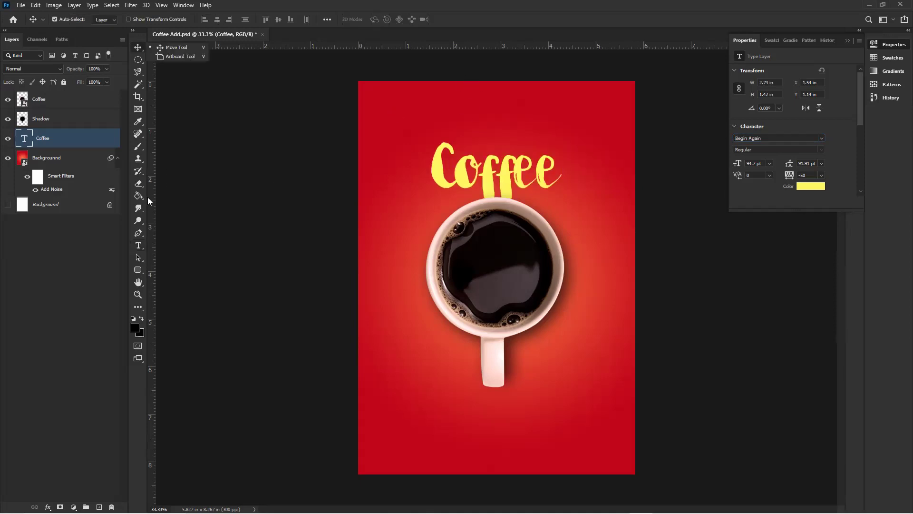
# Add the text Alex's in Begin Again at 8 pt above the Coffee headline and scale it up to about 61.83 pt.
pyautogui.click(140, 246)
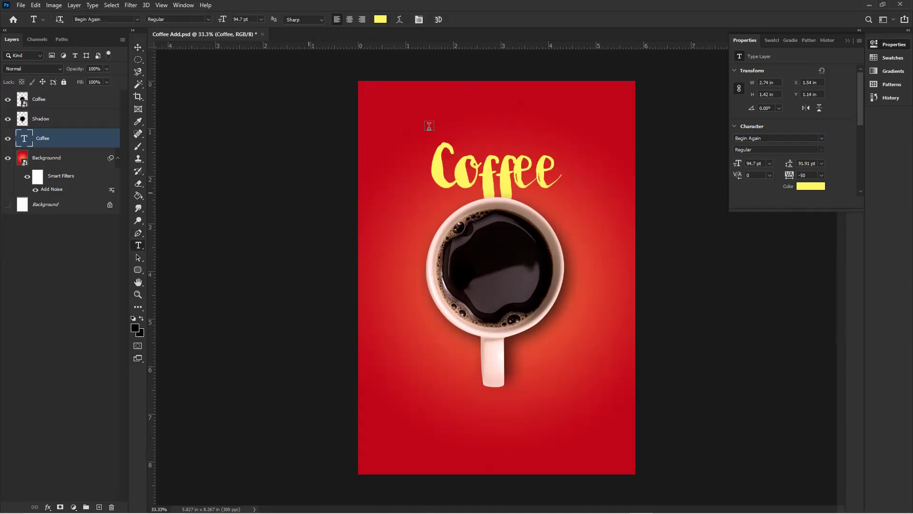
pyautogui.click(489, 112)
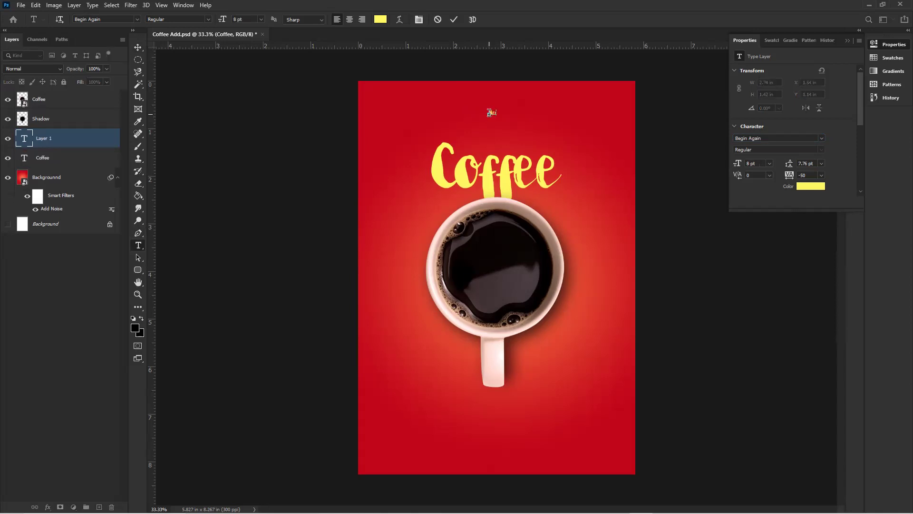
pyautogui.click(137, 47)
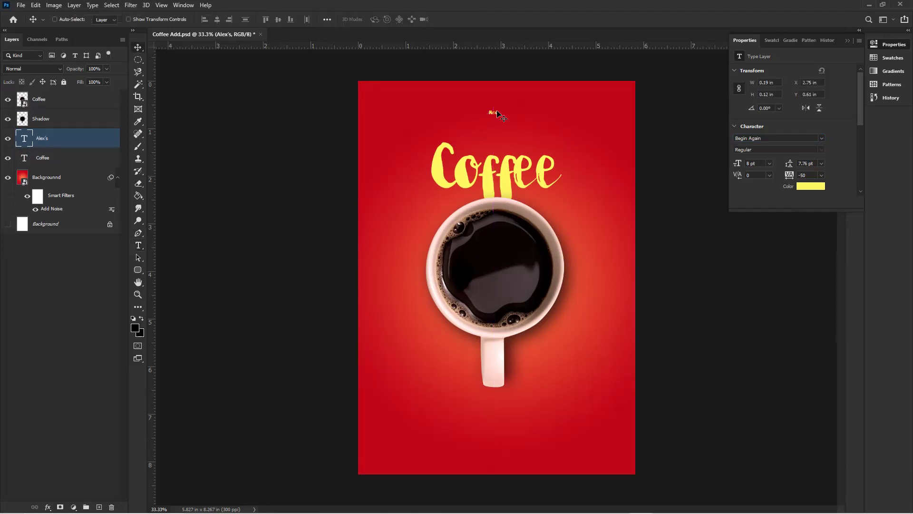
pyautogui.hotkey('ctrl', 't')
pyautogui.moveTo(521, 124); pyautogui.dragTo(575, 142)
pyautogui.press('Return')
# Set the Alex's text's font to Square 721 BoldItalic and change its first letter to lowercase so it reads alex's.
pyautogui.click(823, 138)
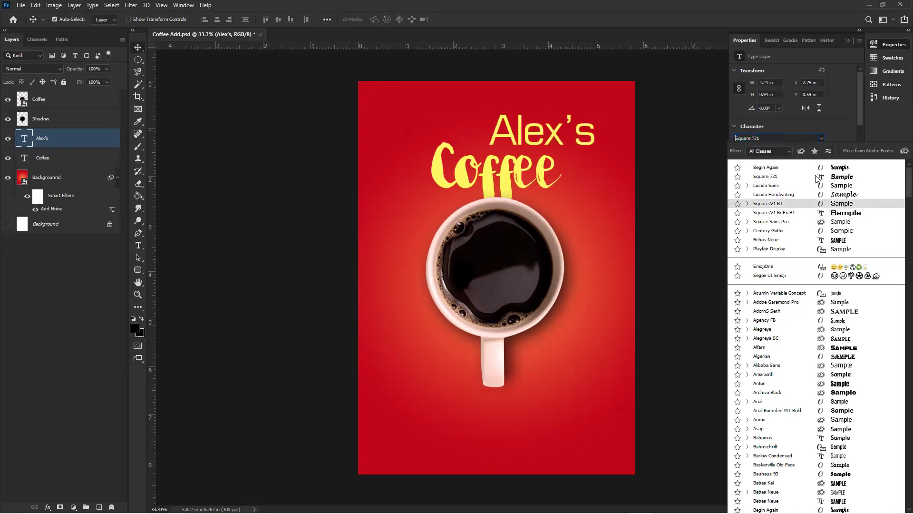
pyautogui.click(787, 180)
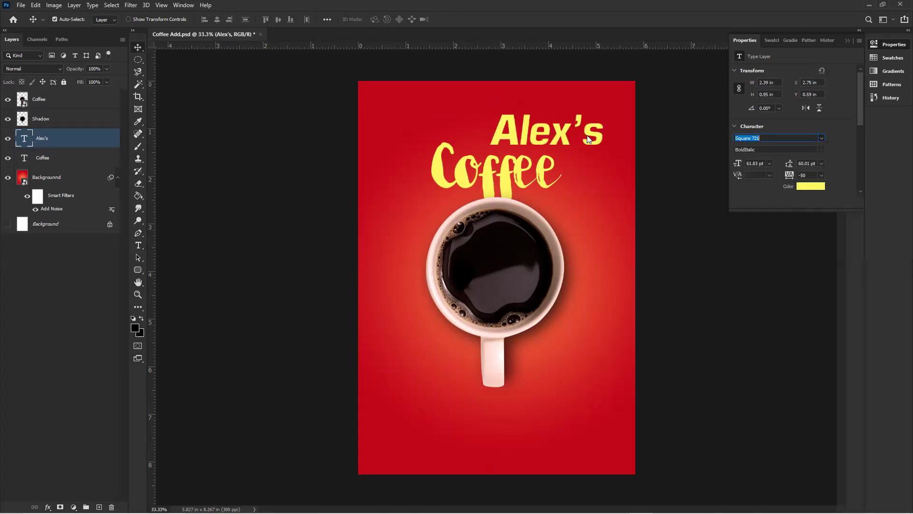
pyautogui.doubleClick(524, 138)
pyautogui.click(524, 133)
pyautogui.press('BackSpace')
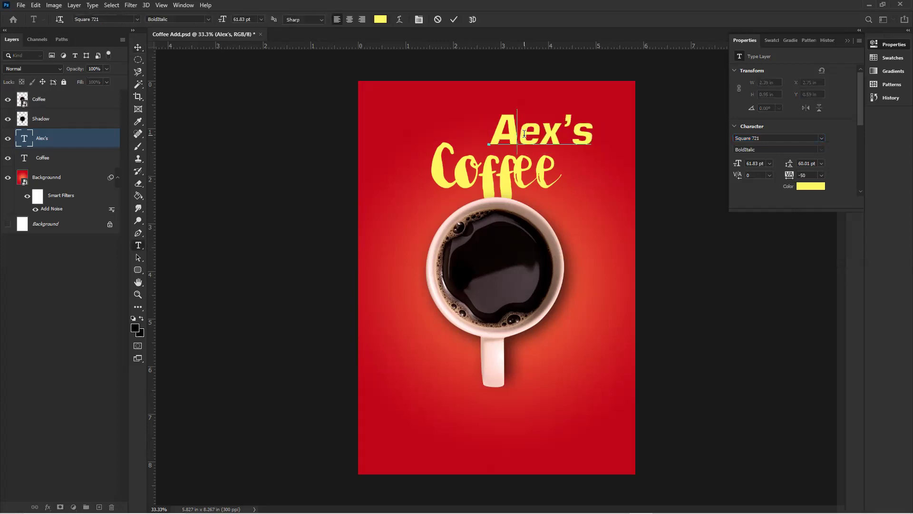
pyautogui.press('Left')
pyautogui.press('Delete')
pyautogui.write('al')
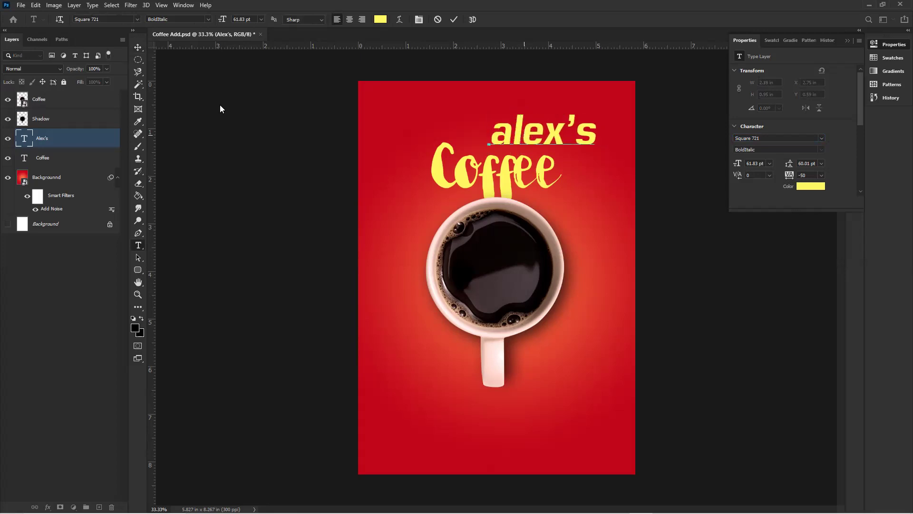
pyautogui.click(139, 47)
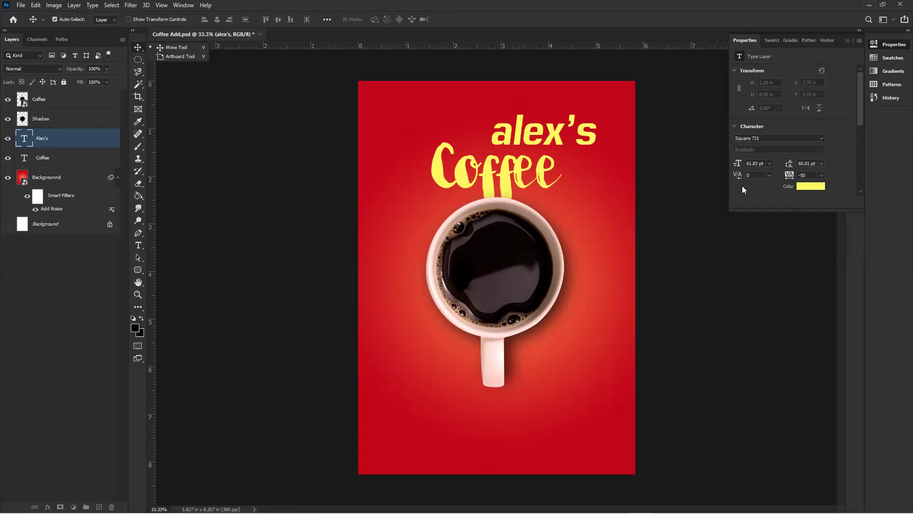
# Scale the alex's text down proportionally to about 1.19 in wide and place it directly above the Coffee headline.
pyautogui.click(637, 145)
pyautogui.hotkey('ctrl', 't')
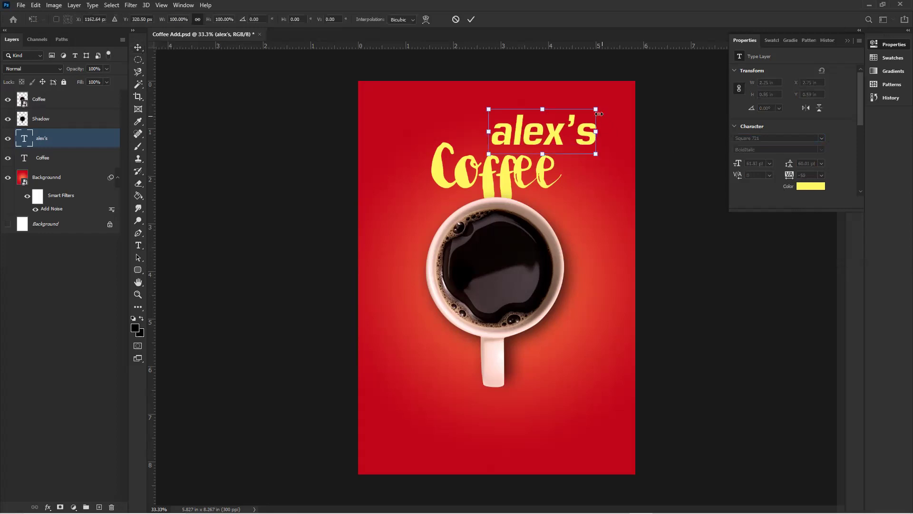
pyautogui.moveTo(597, 108); pyautogui.dragTo(492, 144)
pyautogui.press('Return')
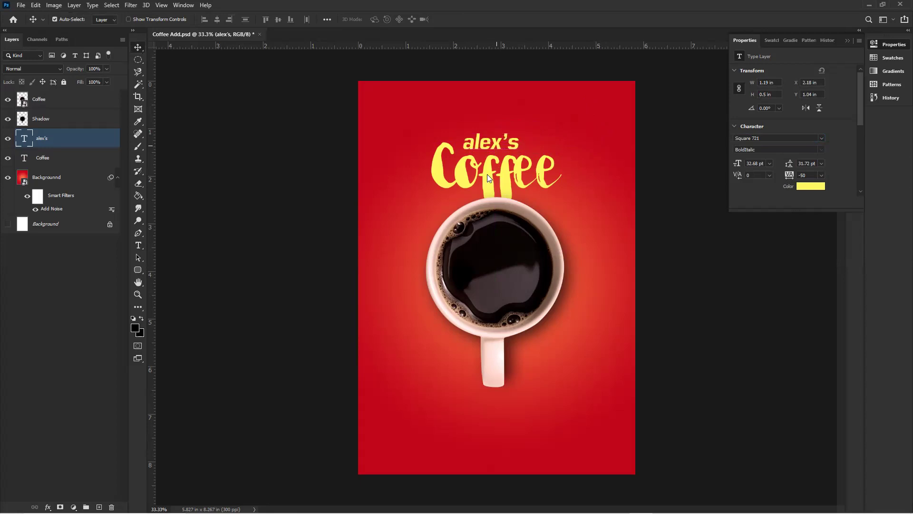
# Set the Coffee headline's font to the script typeface daviya.
pyautogui.click(487, 175)
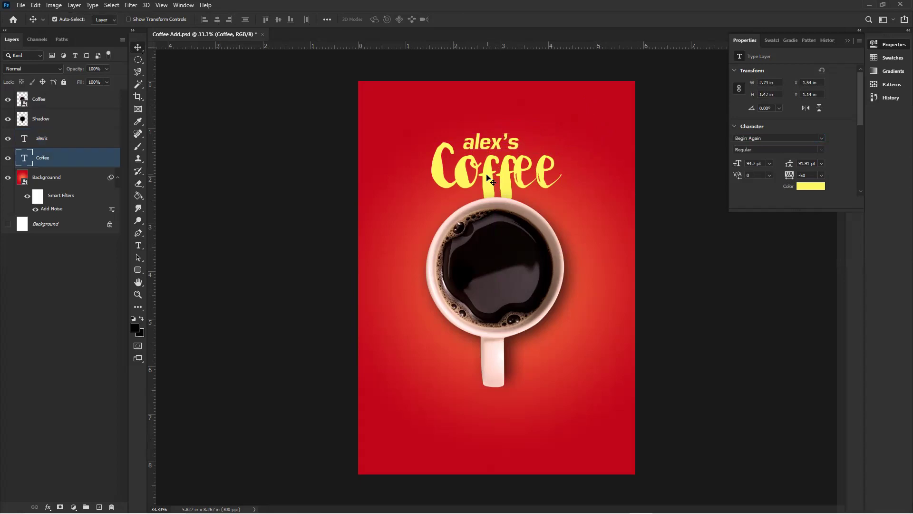
pyautogui.click(822, 138)
pyautogui.scroll(-10, 900, 198)
pyautogui.scroll(-9, 899, 210)
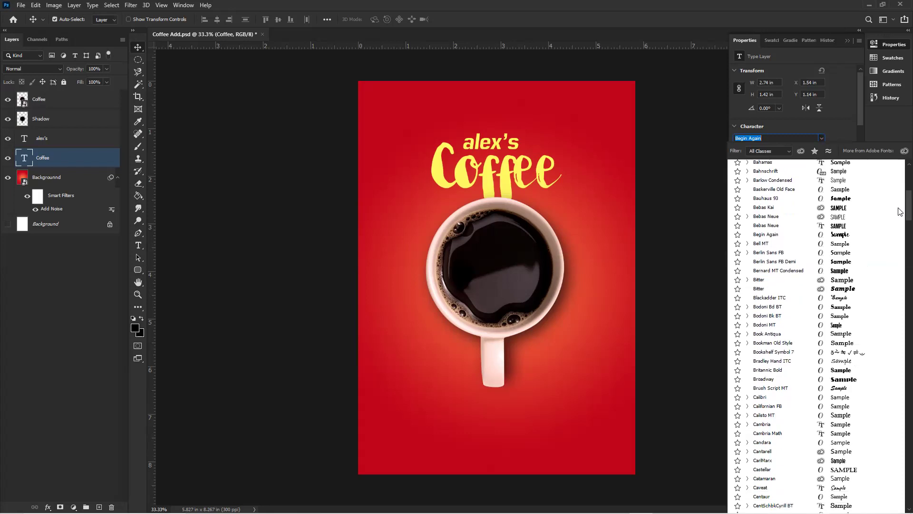
pyautogui.scroll(-4, 900, 233)
pyautogui.scroll(-2, 899, 237)
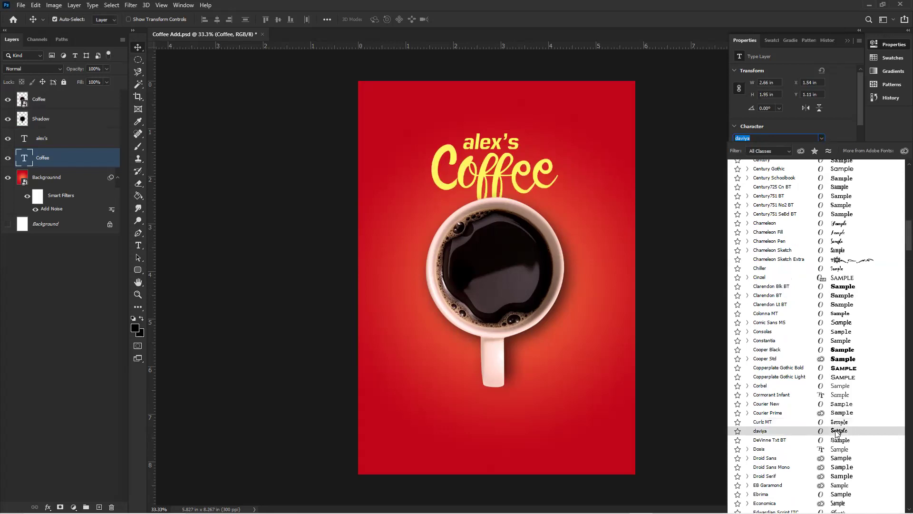
pyautogui.click(836, 431)
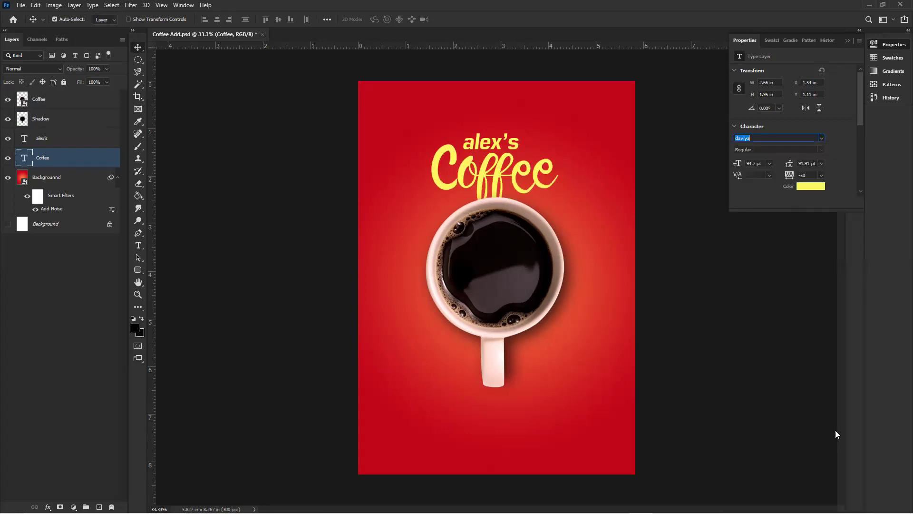
# Set the alex's text's font to Century Gothic Regular at 12 pt.
pyautogui.click(496, 145)
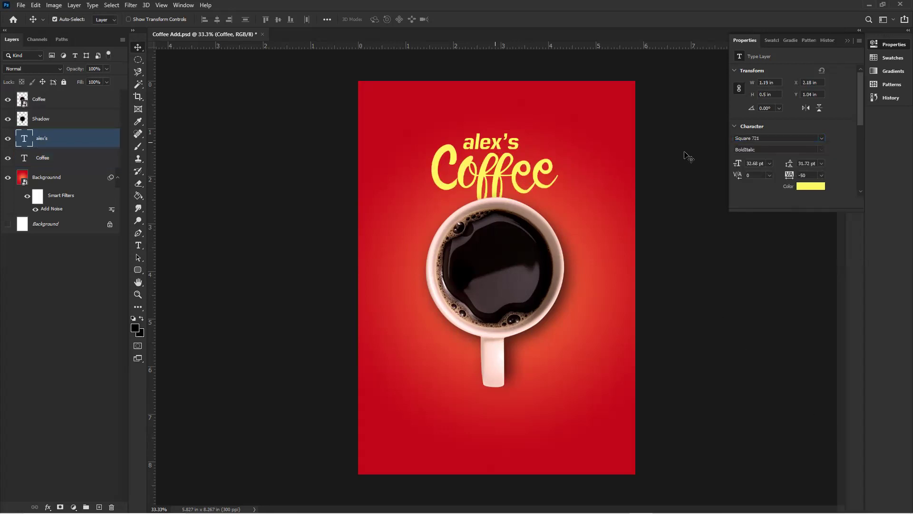
pyautogui.click(823, 138)
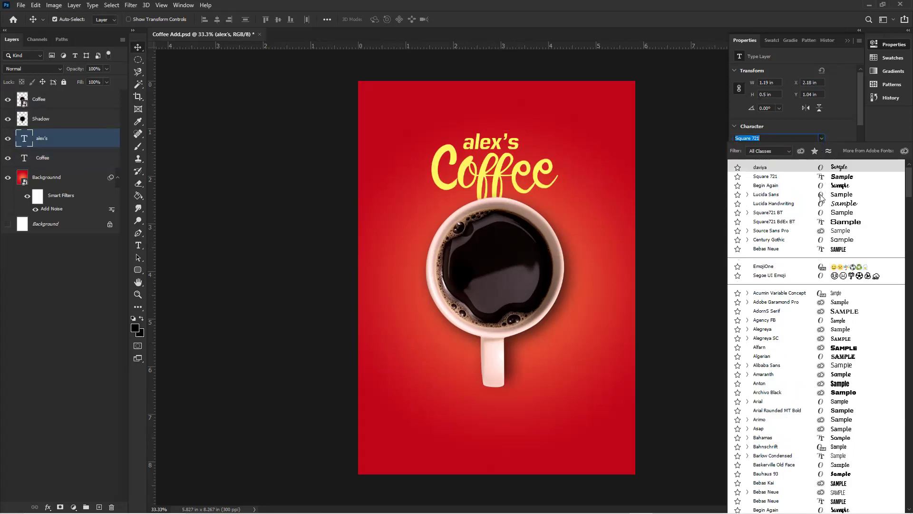
pyautogui.click(793, 242)
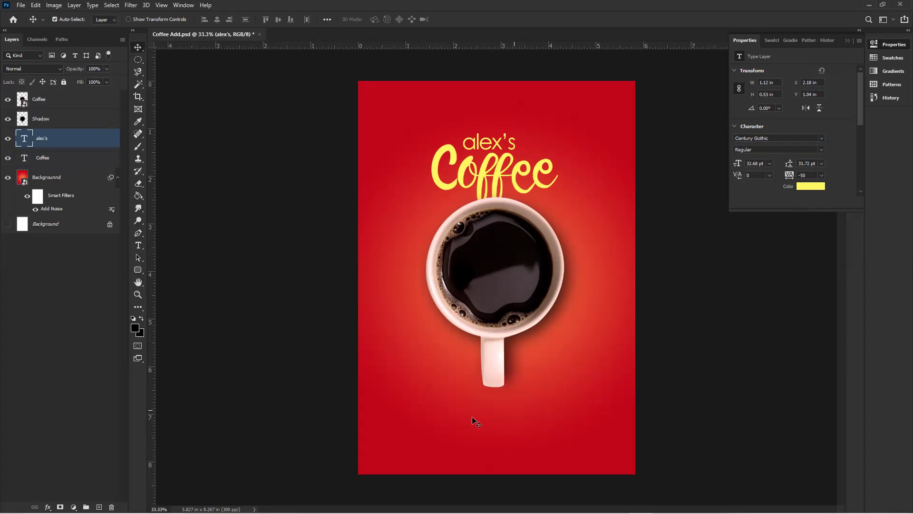
pyautogui.click(141, 245)
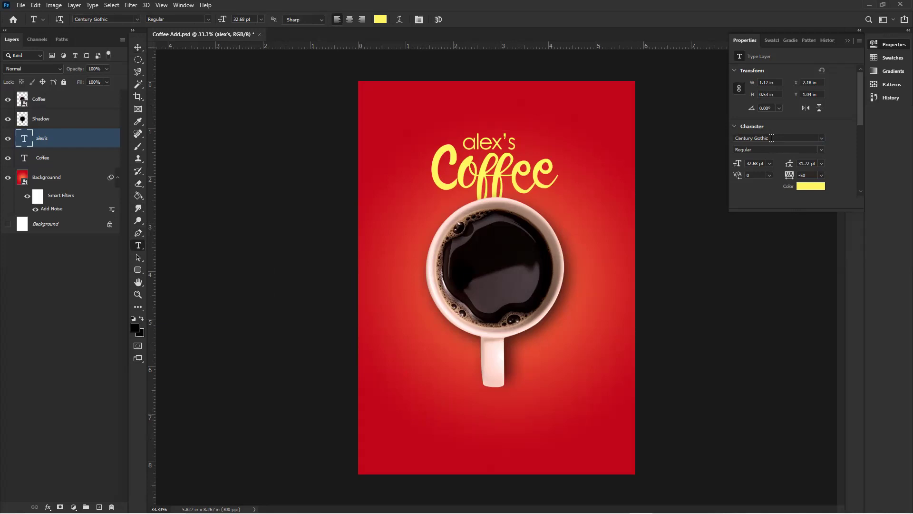
pyautogui.click(770, 164)
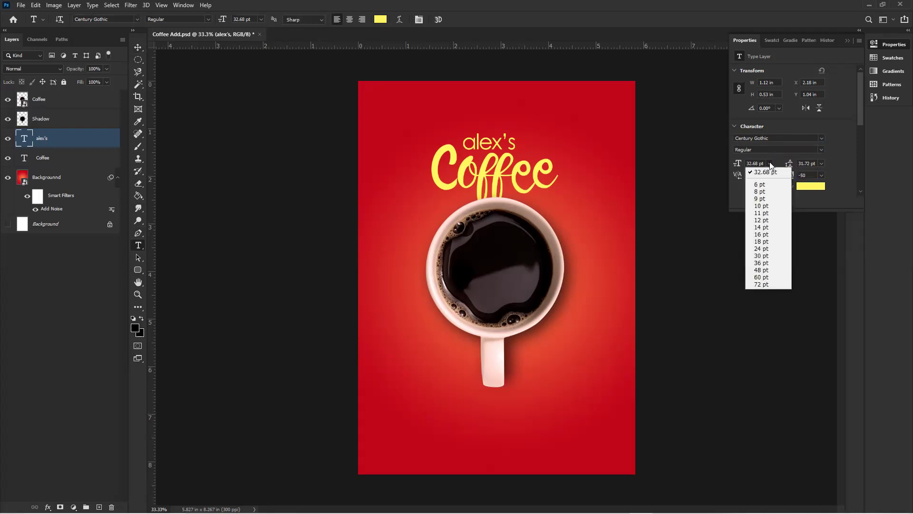
pyautogui.click(767, 219)
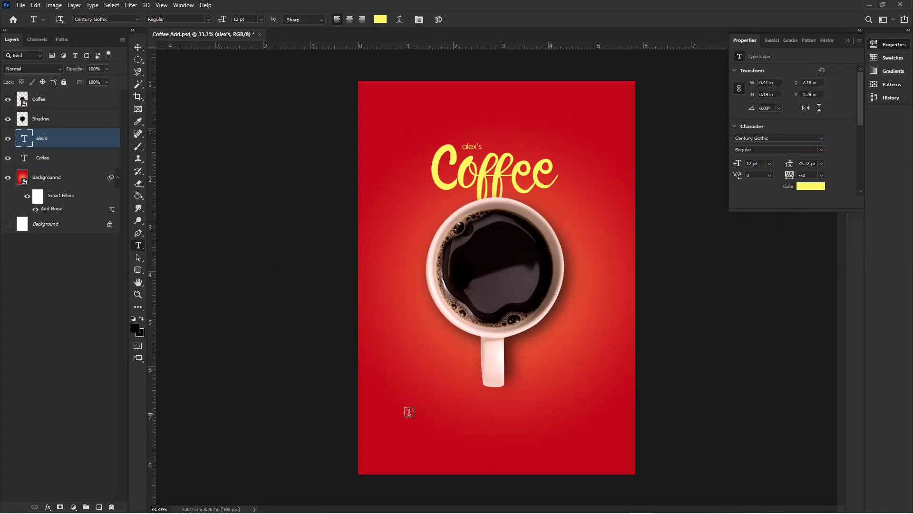
# Draw a paragraph text box about 4.05 by 0.4 in below the cup handle, fill it with Lorem Ipsum and select all of it.
pyautogui.moveTo(406, 413); pyautogui.dragTo(598, 431)
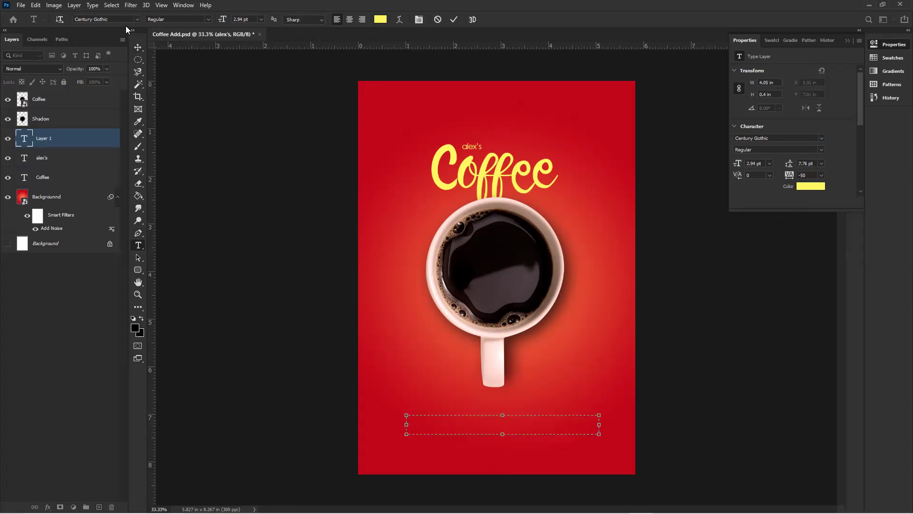
pyautogui.click(90, 7)
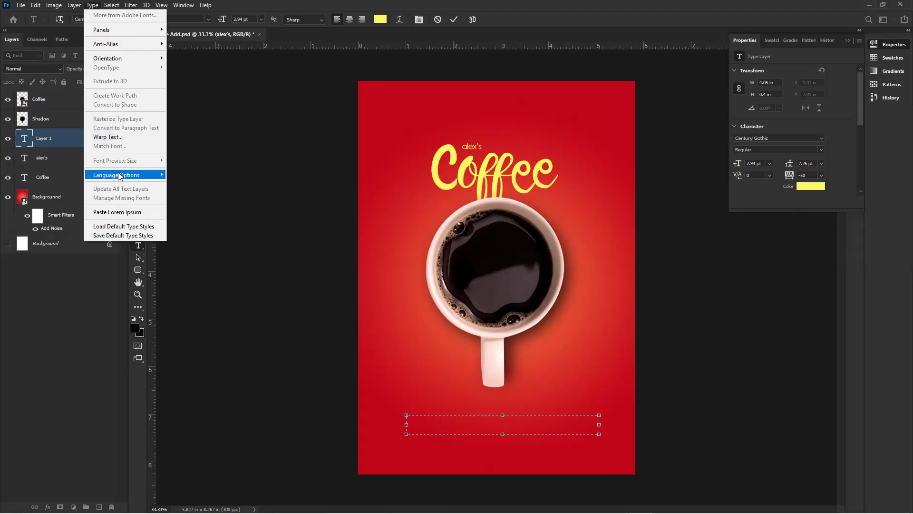
pyautogui.click(116, 212)
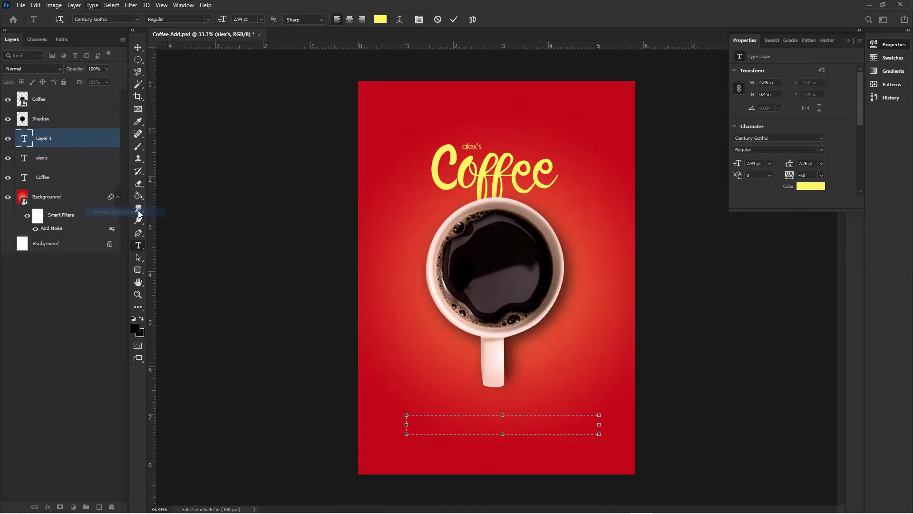
pyautogui.hotkey('ctrl', 'a')
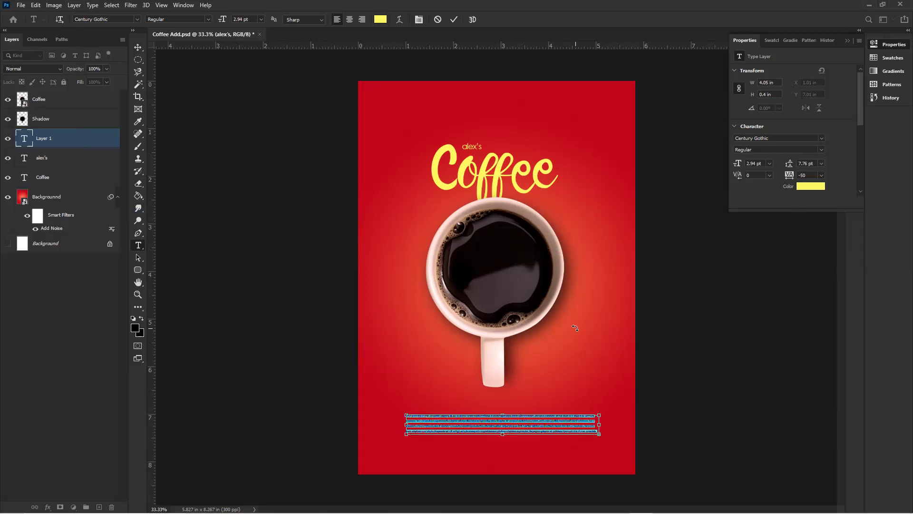
# Set the Lorem Ipsum text's font size to 12 pt and its leading to 14 pt.
pyautogui.click(770, 163)
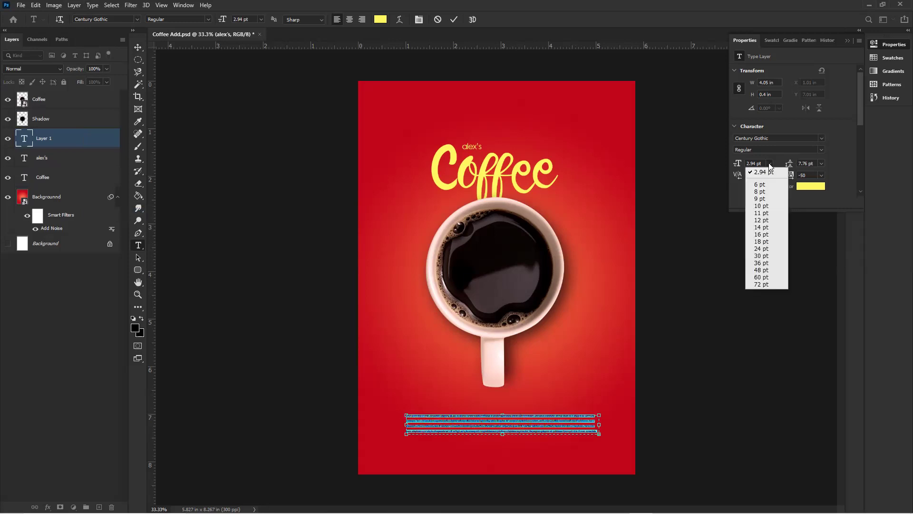
pyautogui.click(761, 220)
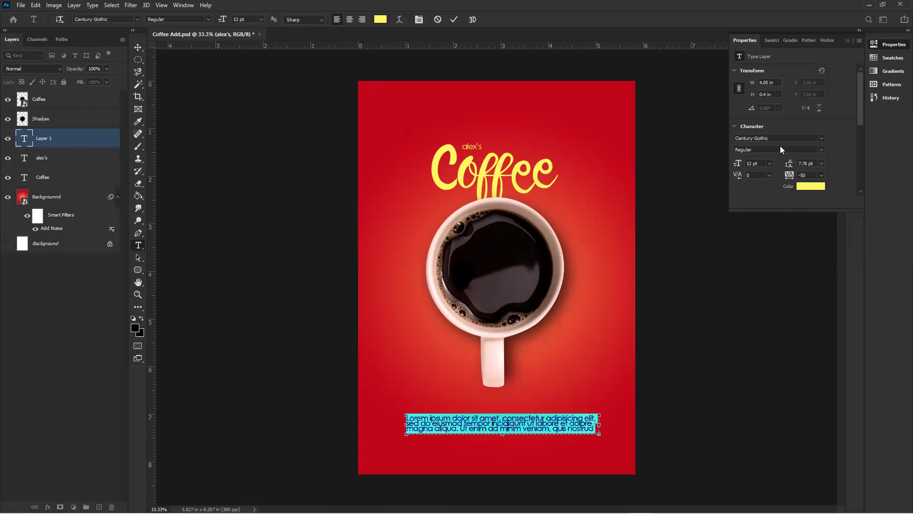
pyautogui.click(821, 164)
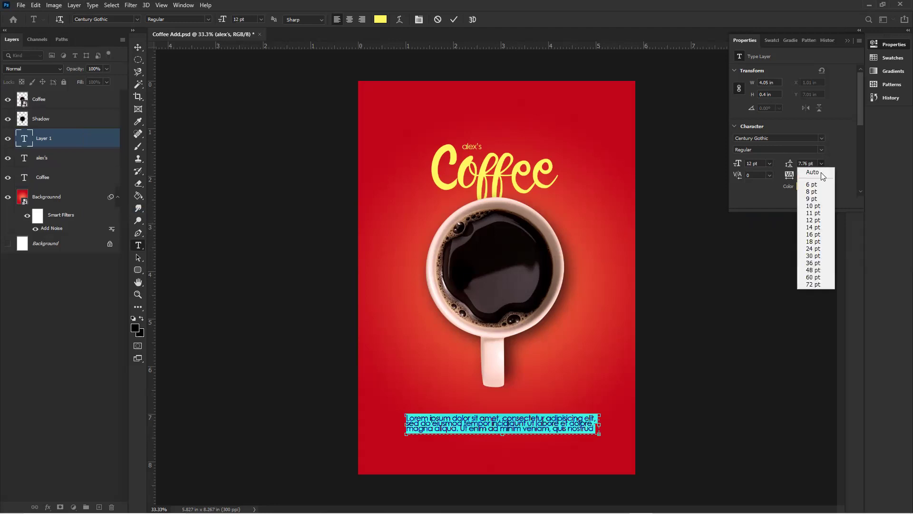
pyautogui.click(811, 213)
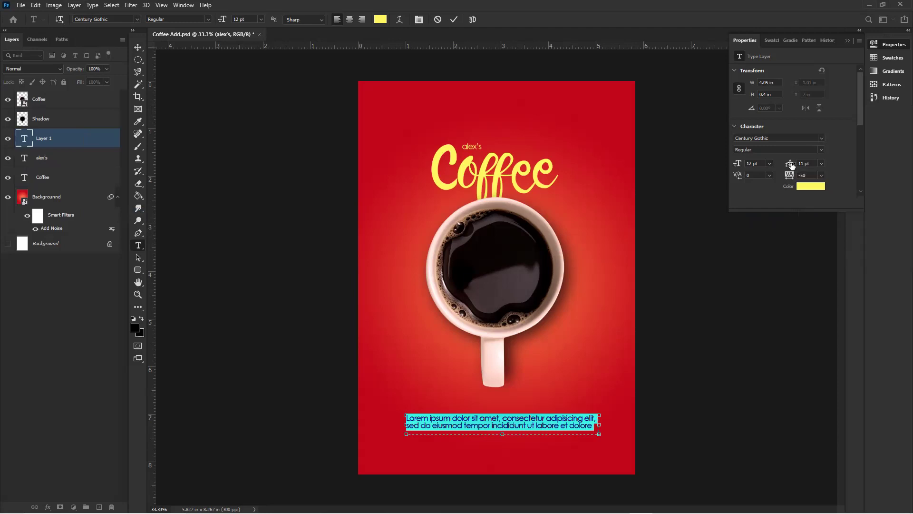
pyautogui.click(822, 163)
pyautogui.click(813, 220)
pyautogui.click(821, 163)
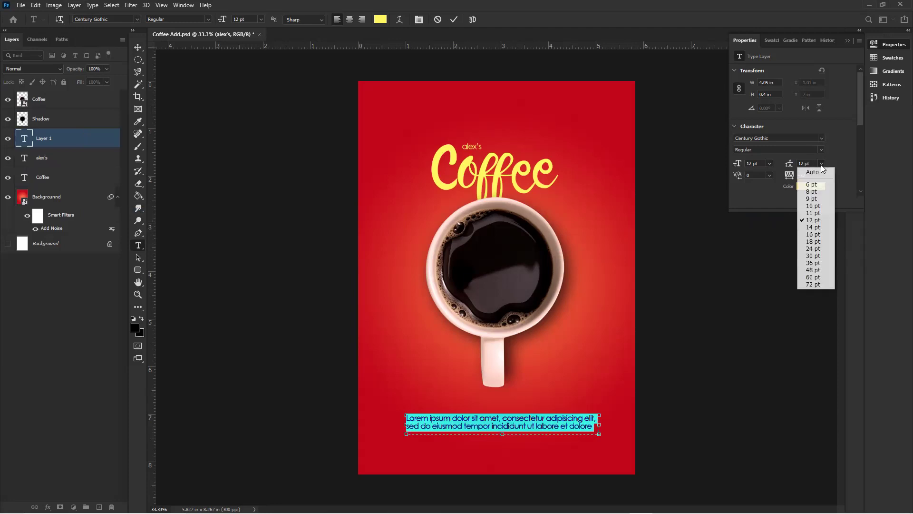
pyautogui.click(812, 228)
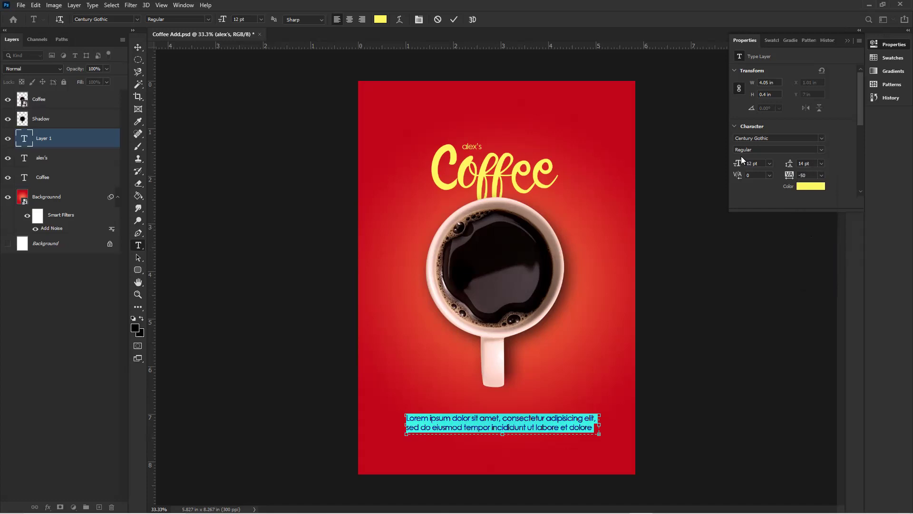
# Set the Lorem Ipsum text to 10 pt with 12 pt leading and commit the text.
pyautogui.click(772, 165)
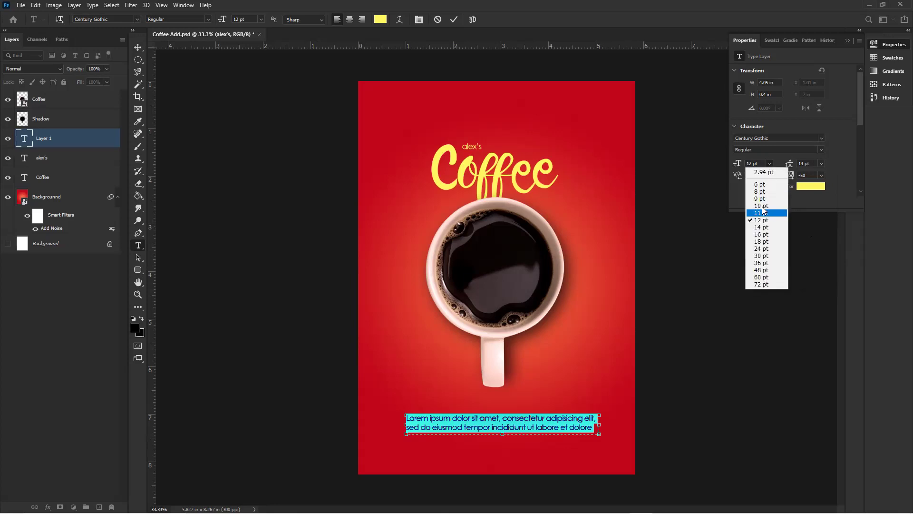
pyautogui.click(764, 207)
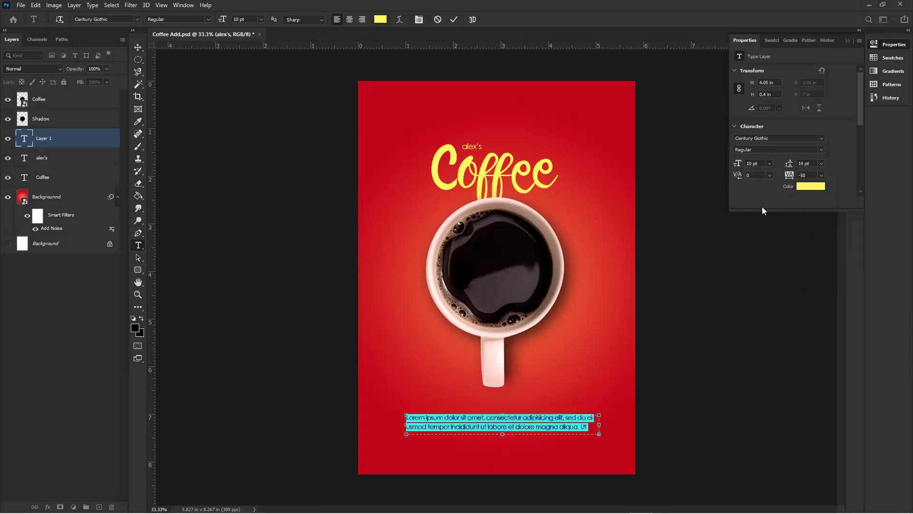
pyautogui.click(822, 163)
pyautogui.click(813, 220)
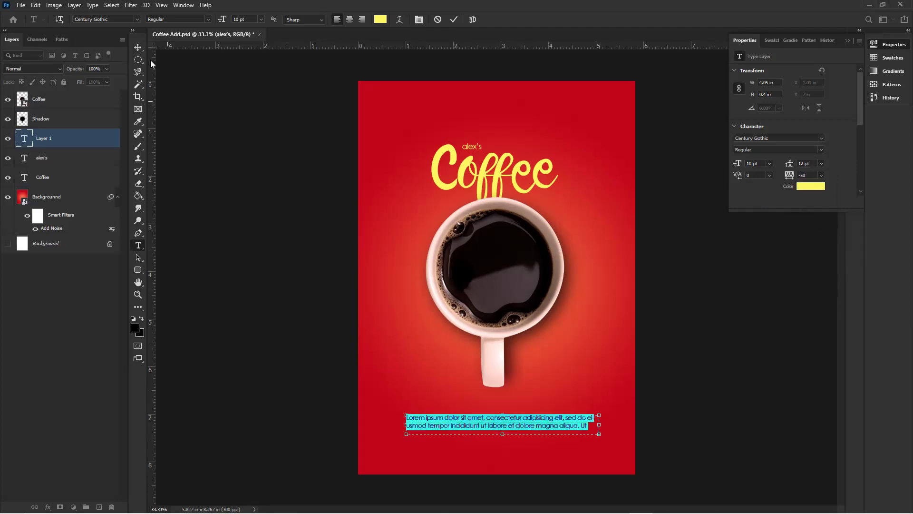
pyautogui.click(138, 47)
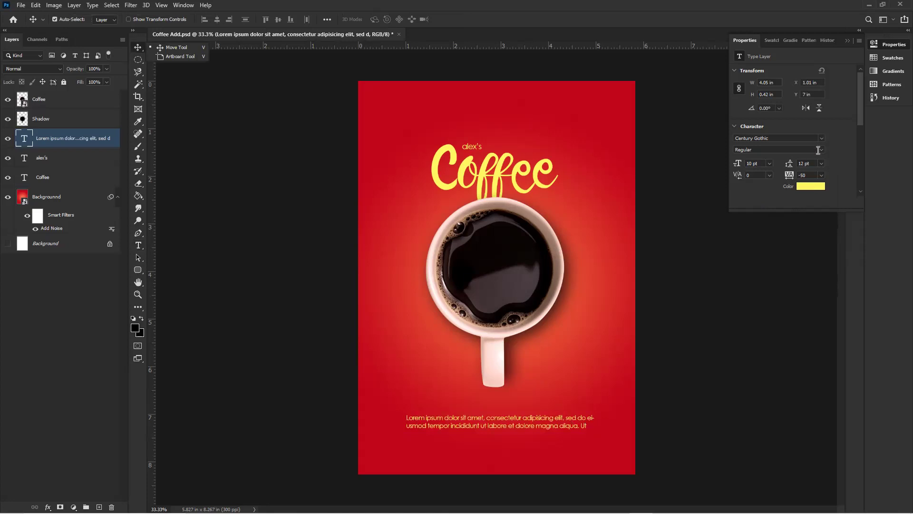
# Set the alex's text to 18 pt and move it up clear of the Coffee headline.
pyautogui.click(499, 177)
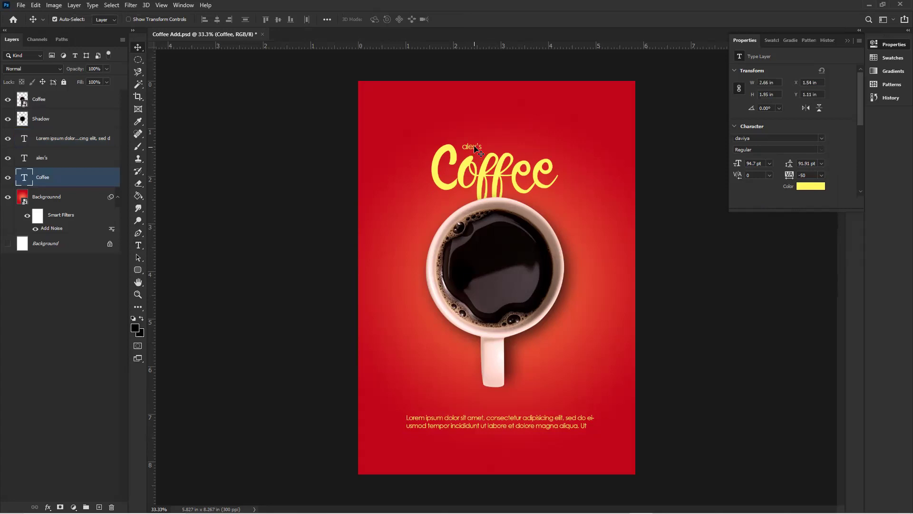
pyautogui.click(476, 149)
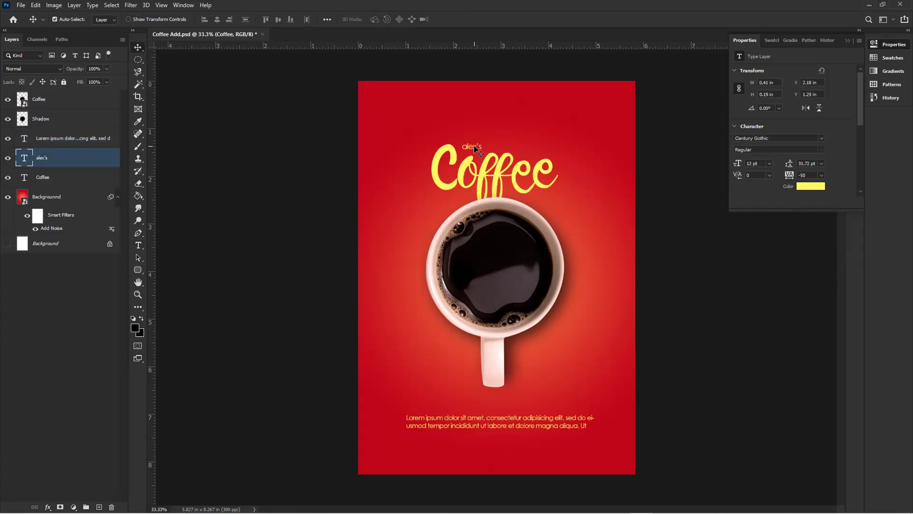
pyautogui.click(770, 164)
pyautogui.click(770, 242)
pyautogui.click(502, 172)
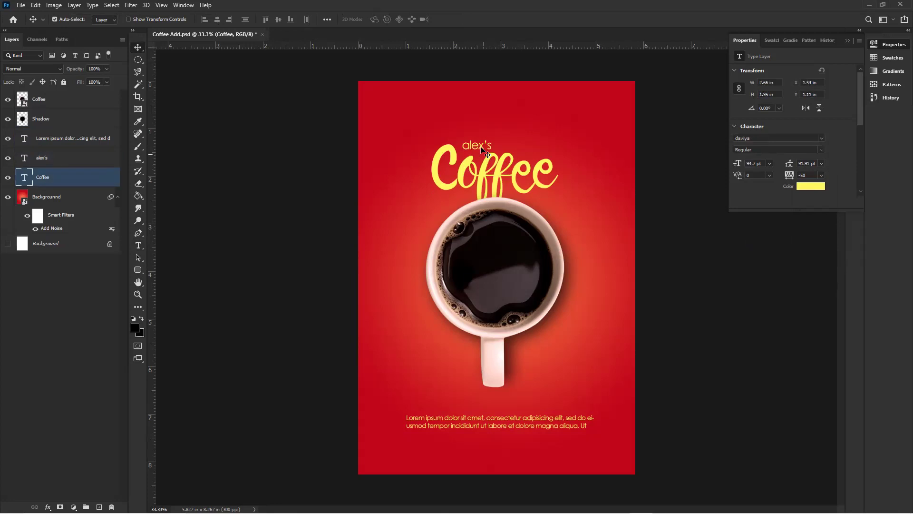
pyautogui.moveTo(482, 146); pyautogui.dragTo(486, 121)
# Scale the Coffee headline up proportionally to about 3.52 in wide.
pyautogui.click(485, 179)
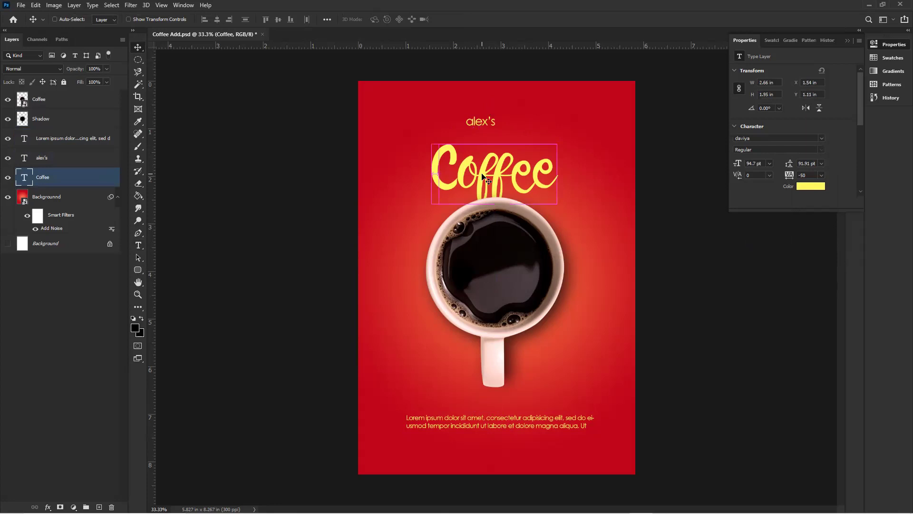
pyautogui.hotkey('ctrl', 't')
pyautogui.moveTo(432, 133); pyautogui.dragTo(405, 114)
pyautogui.moveTo(566, 116); pyautogui.dragTo(581, 118)
pyautogui.press('Return')
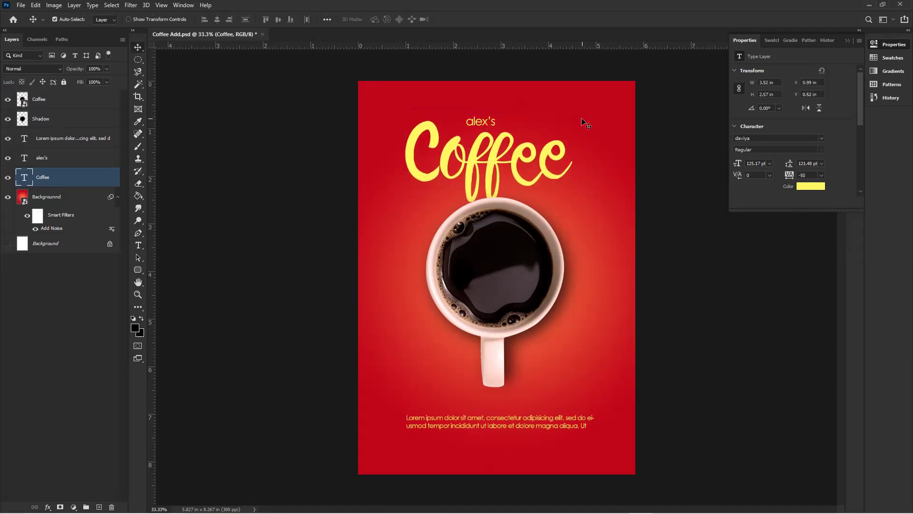
# Nudge the Coffee headline right and down to about X 1.16 in, Y 0.68 in, centring it above the cup.
pyautogui.hotkey('shift', 'Right')
pyautogui.hotkey('shift', 'Right')
pyautogui.hotkey('shift', 'Right')
pyautogui.hotkey('shift', 'Right')
pyautogui.hotkey('shift', 'Right')
pyautogui.hotkey('shift', 'Right')
pyautogui.hotkey('shift', 'Down')
pyautogui.hotkey('shift', 'Down')
pyautogui.hotkey('shift', 'Down')
pyautogui.hotkey('shift', 'Down')
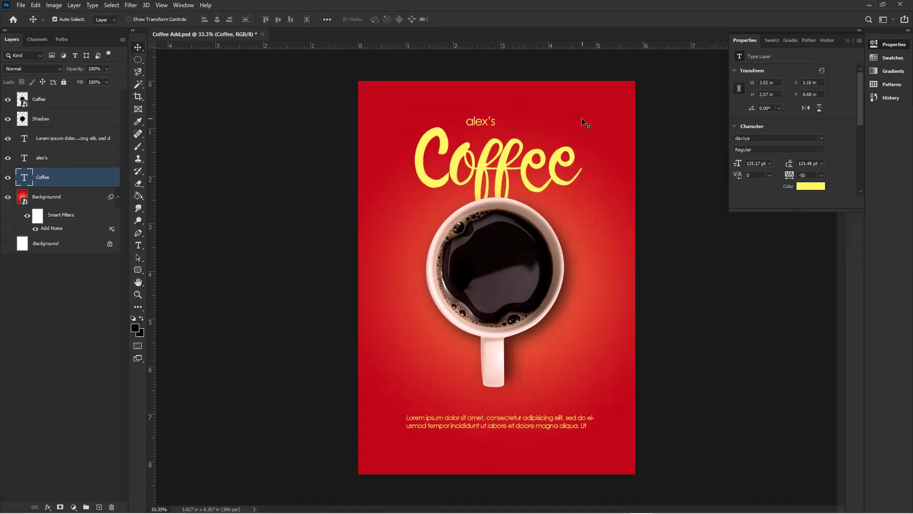
pyautogui.hotkey('shift', 'Up')
pyautogui.hotkey('shift', 'Up')
# Enlarge the alex's text to 36 pt and move it down to sit just above the Coffee headline.
pyautogui.click(489, 125)
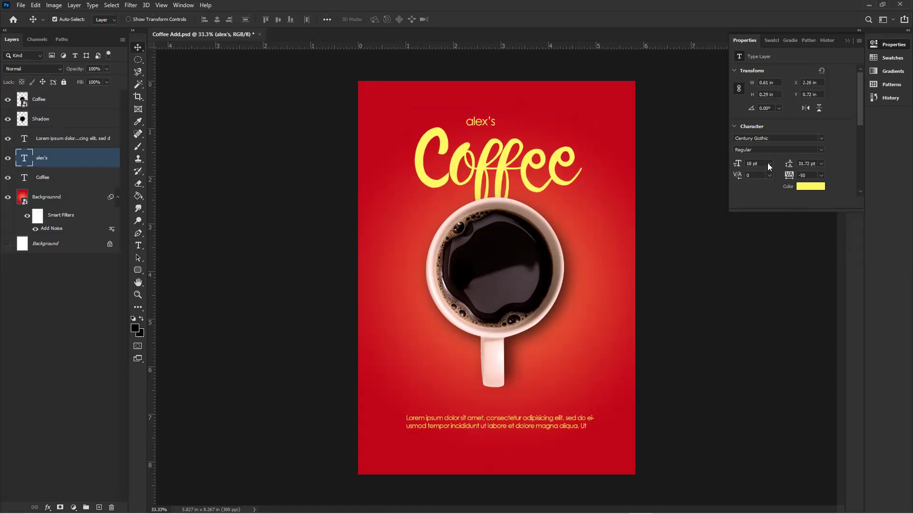
pyautogui.click(769, 163)
pyautogui.click(766, 263)
pyautogui.hotkey('shift', 'Down')
pyautogui.hotkey('shift', 'Down')
pyautogui.hotkey('shift', 'Down')
pyautogui.hotkey('shift', 'Down')
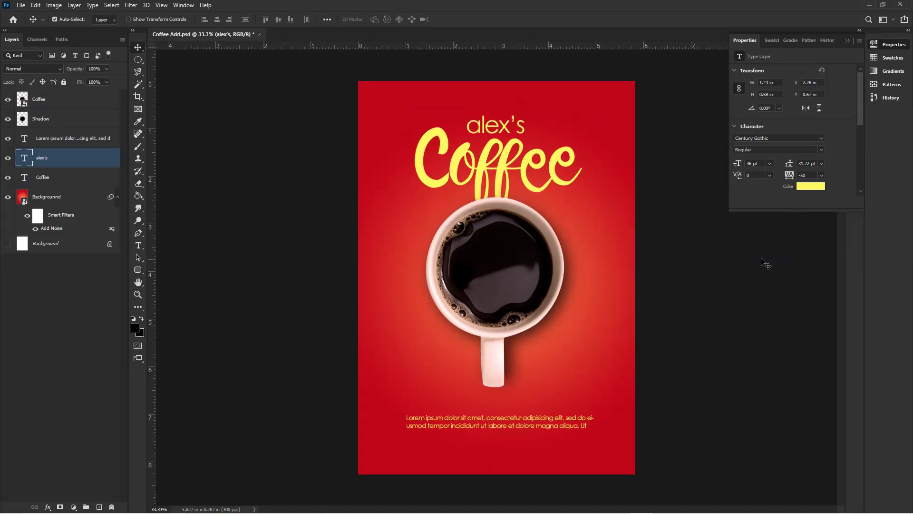
# Try the Lorem Ipsum text at 9 pt and return it to 10 pt.
pyautogui.click(537, 423)
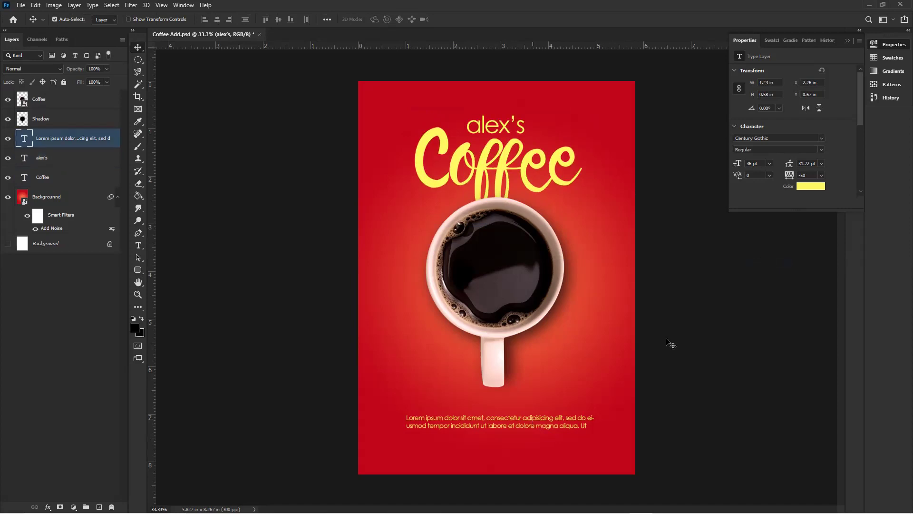
pyautogui.doubleClick(752, 164)
pyautogui.write('9')
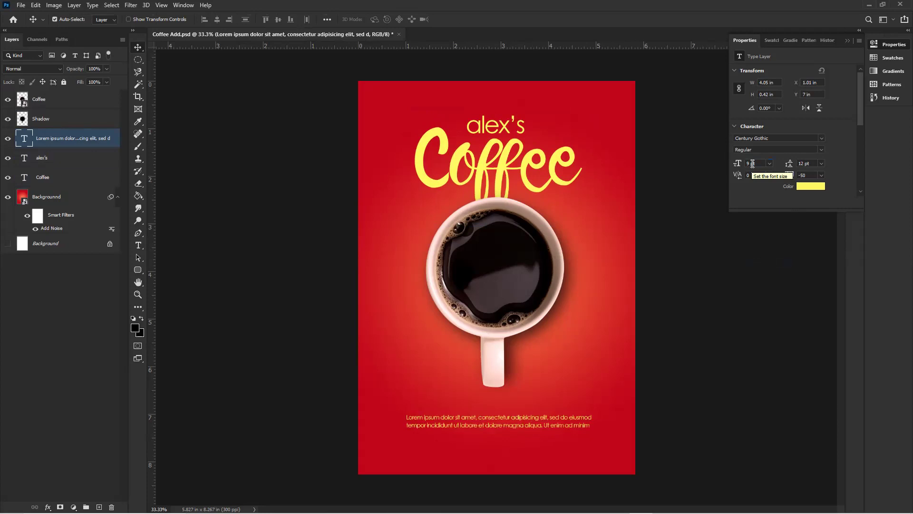
pyautogui.press('Up')
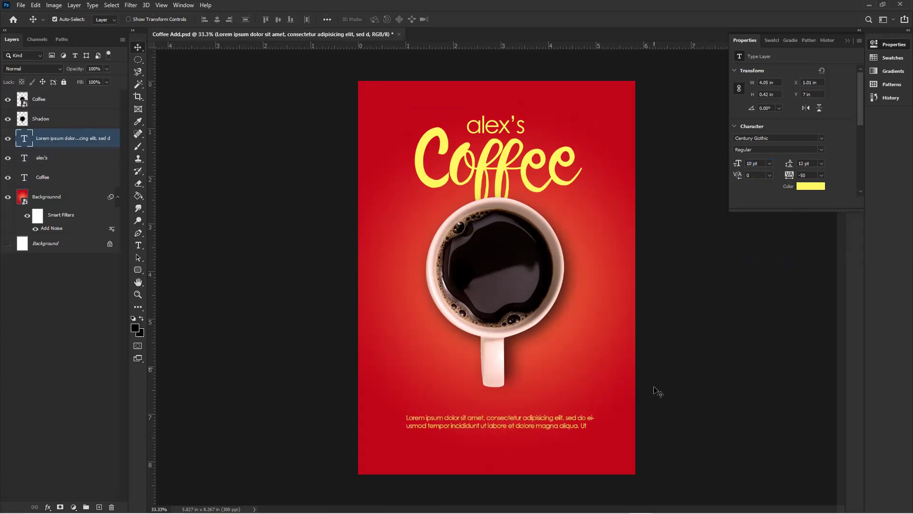
pyautogui.click(658, 392)
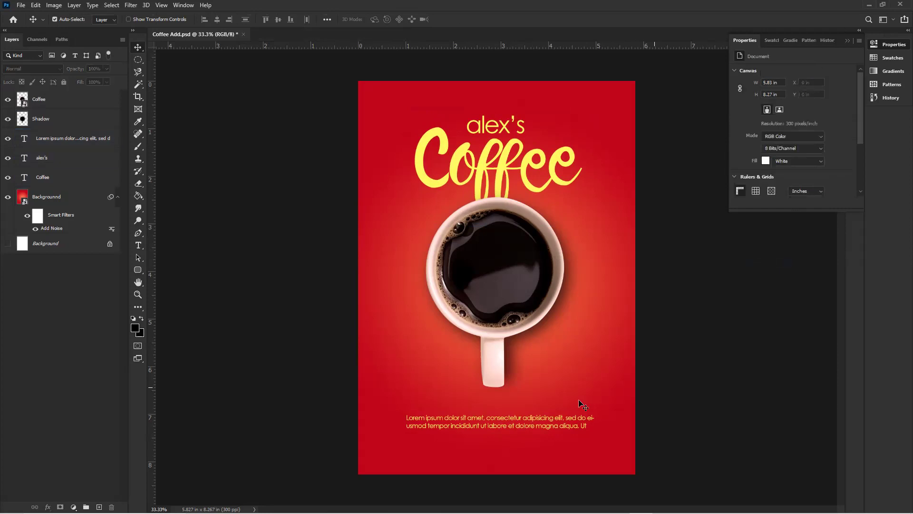
# Narrow the Lorem Ipsum text box from both sides to about 2.63 in wide, centred under the cup, and commit it.
pyautogui.click(522, 422)
pyautogui.doubleClick(522, 421)
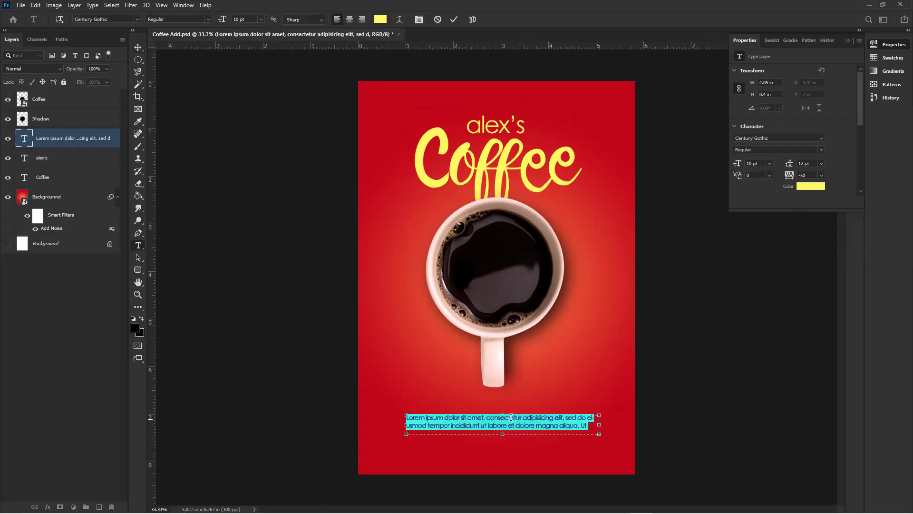
pyautogui.moveTo(408, 421); pyautogui.dragTo(438, 424)
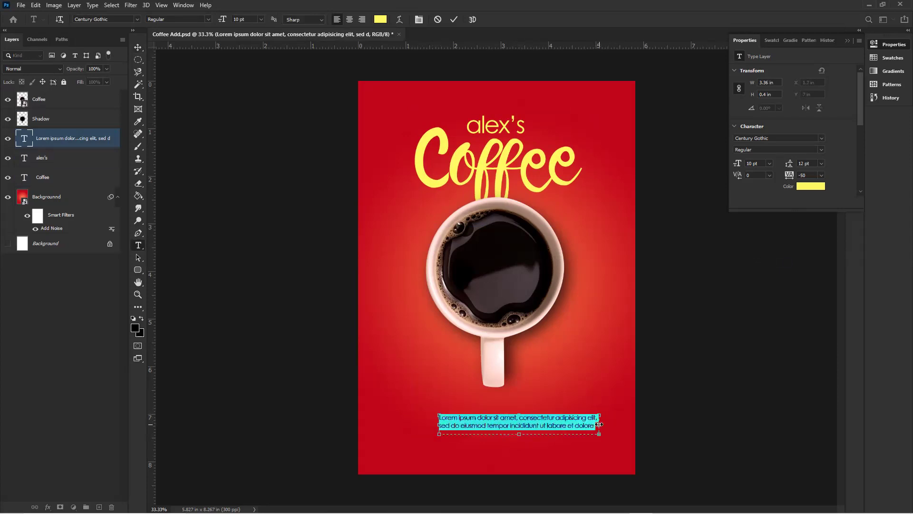
pyautogui.moveTo(599, 424); pyautogui.dragTo(569, 424)
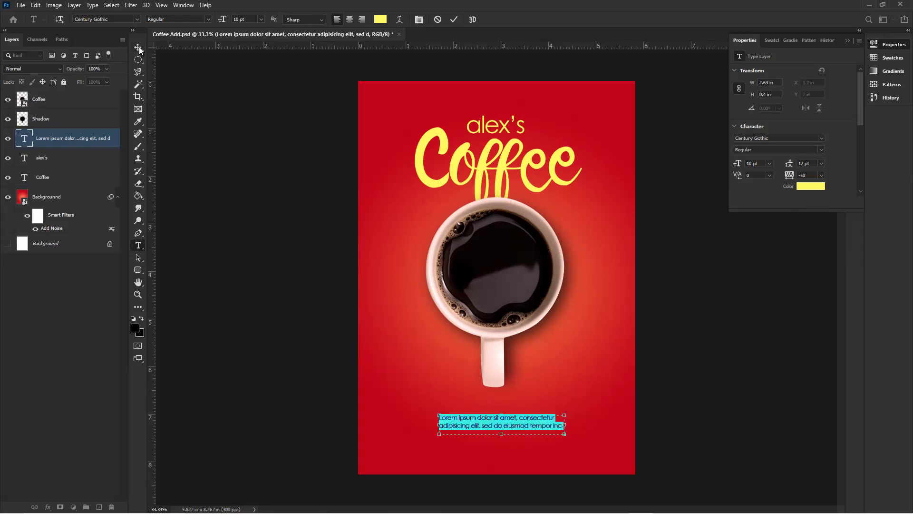
pyautogui.click(262, 295)
pyautogui.press('v')
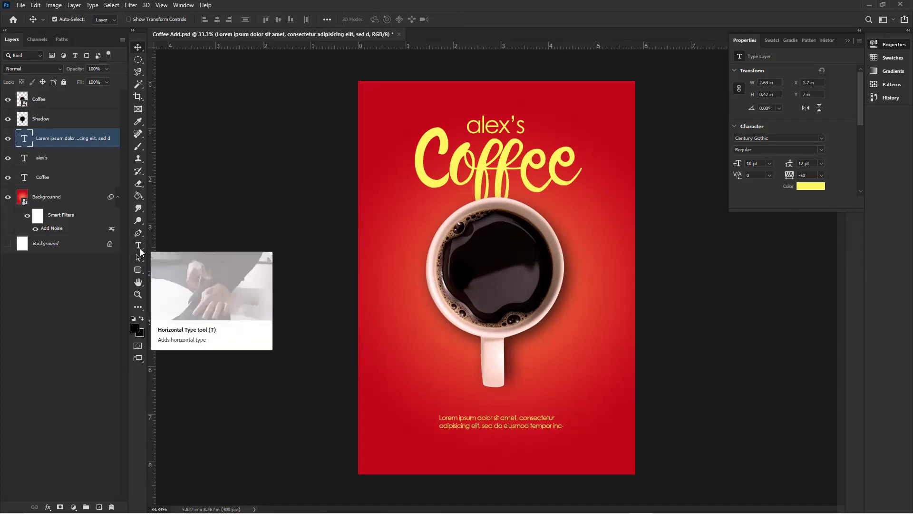
# Replace the Lorem Ipsum placeholder with the text "Monday - Saturday".
pyautogui.doubleClick(495, 419)
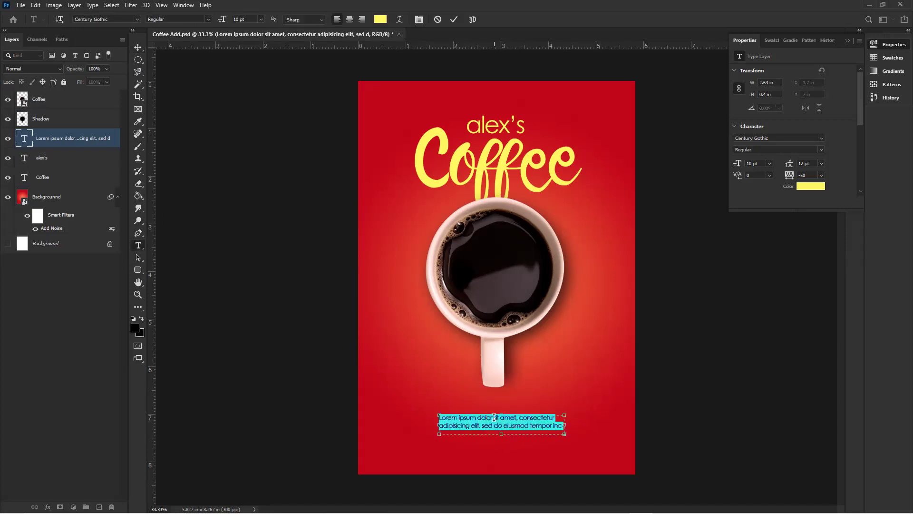
pyautogui.write('Monday')
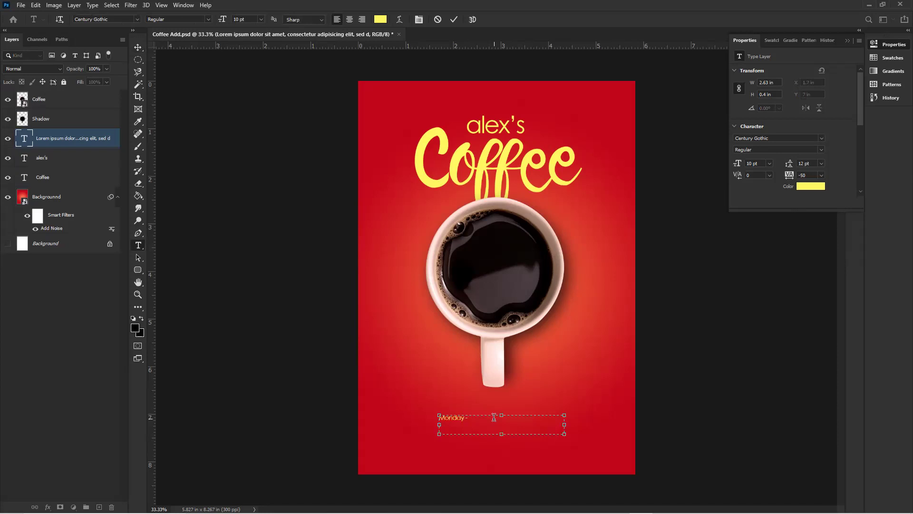
pyautogui.write(' - Saturday')
pyautogui.click(139, 48)
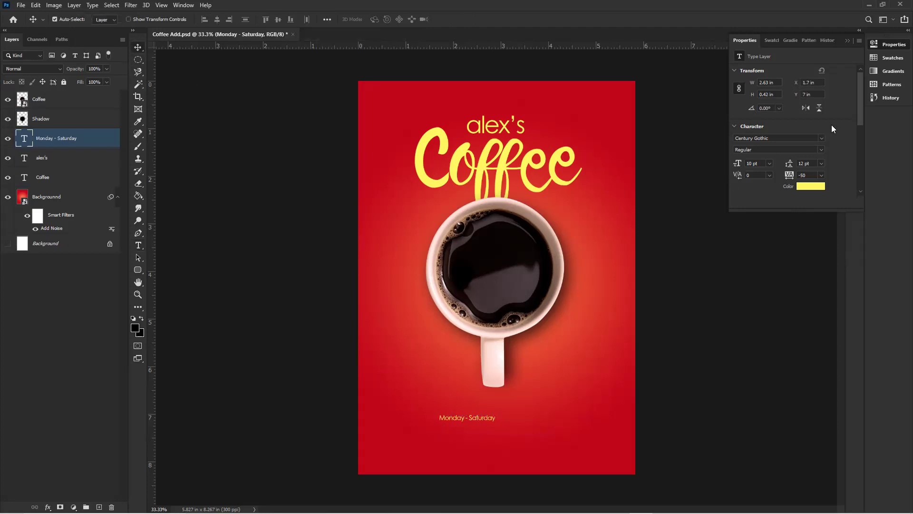
# Centre-align the Monday - Saturday text within its text box.
pyautogui.scroll(-3, 831, 125)
pyautogui.click(750, 122)
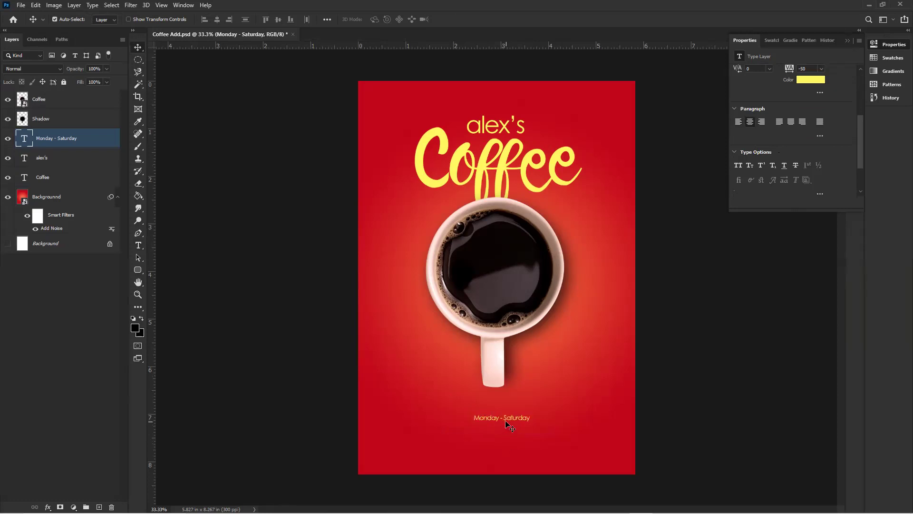
pyautogui.click(508, 427)
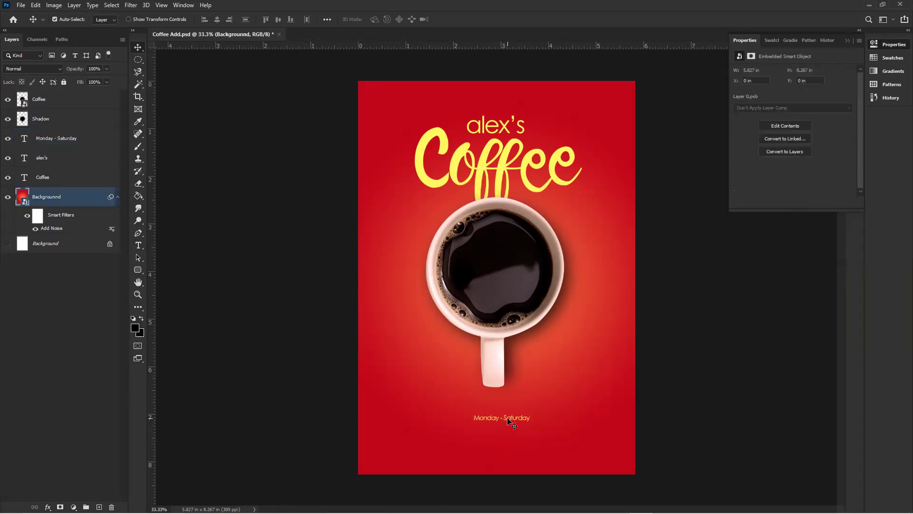
# Add the line "Black | Americano | Nigeriano | Kenya" below "Monday - Saturday" and centre the text block on the page at about X 1.57 in.
pyautogui.click(508, 421)
pyautogui.doubleClick(508, 419)
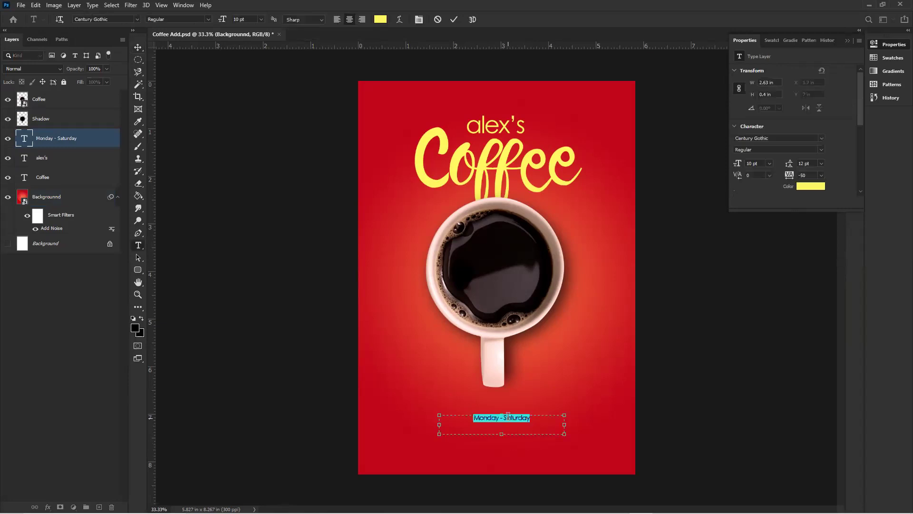
pyautogui.press('Right')
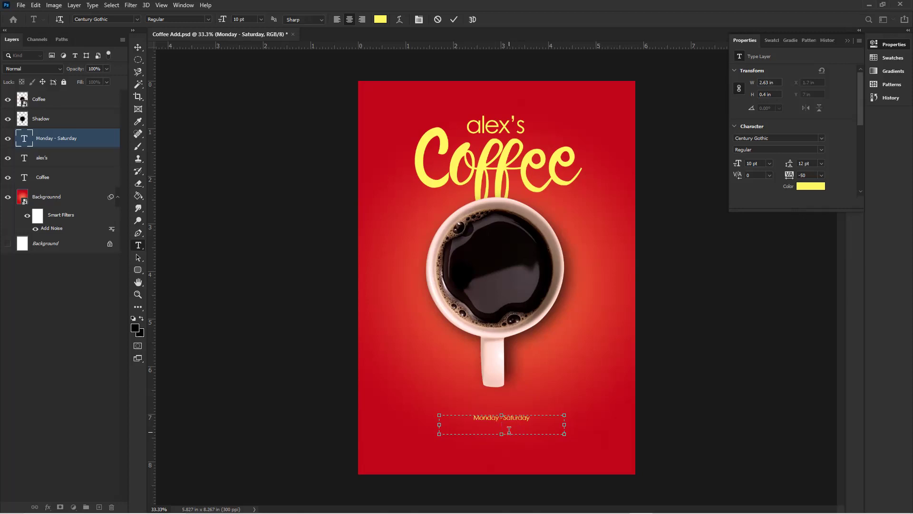
pyautogui.write('Black | Americano | Nigerianc')
pyautogui.write(' | Kenya')
pyautogui.click(138, 48)
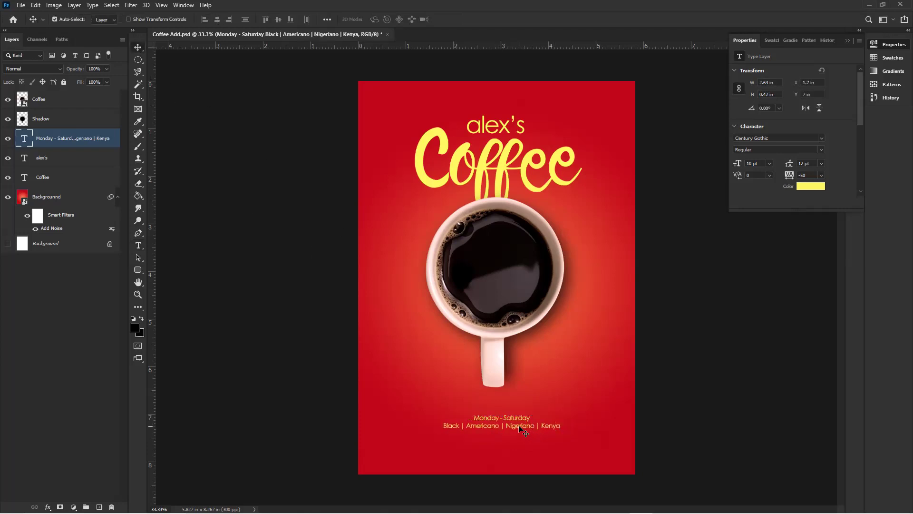
pyautogui.moveTo(516, 427); pyautogui.dragTo(505, 426)
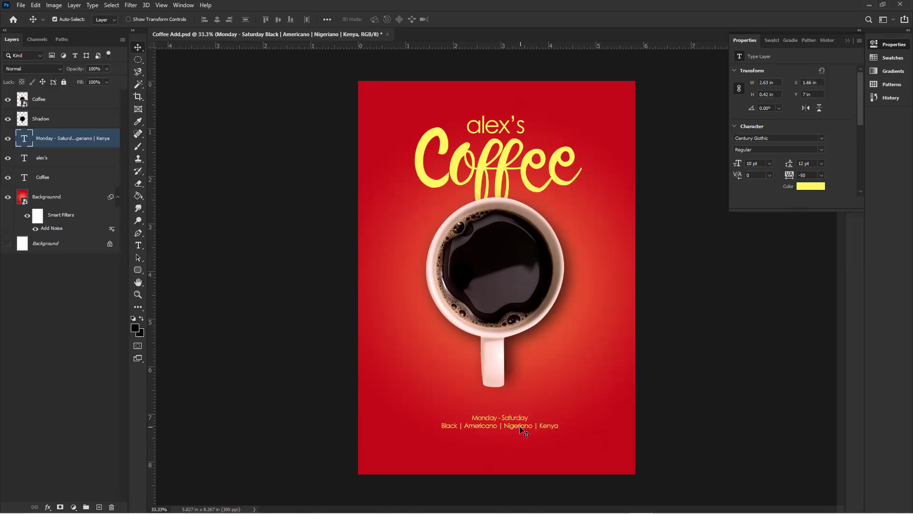
pyautogui.moveTo(516, 426); pyautogui.dragTo(508, 425)
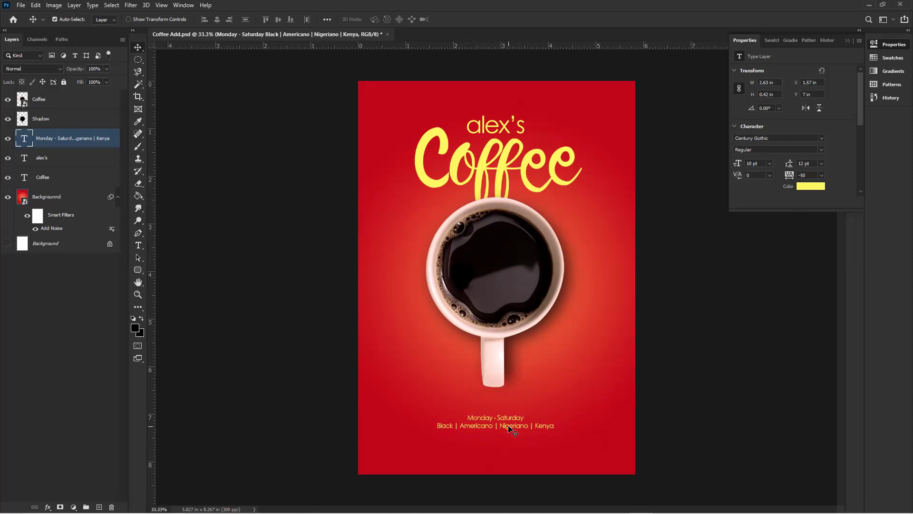
# Duplicate the opening-days and coffee-list text block and move the copy straight down to about Y 7.47 in.
pyautogui.moveTo(509, 429); pyautogui.dragTo(509, 451)
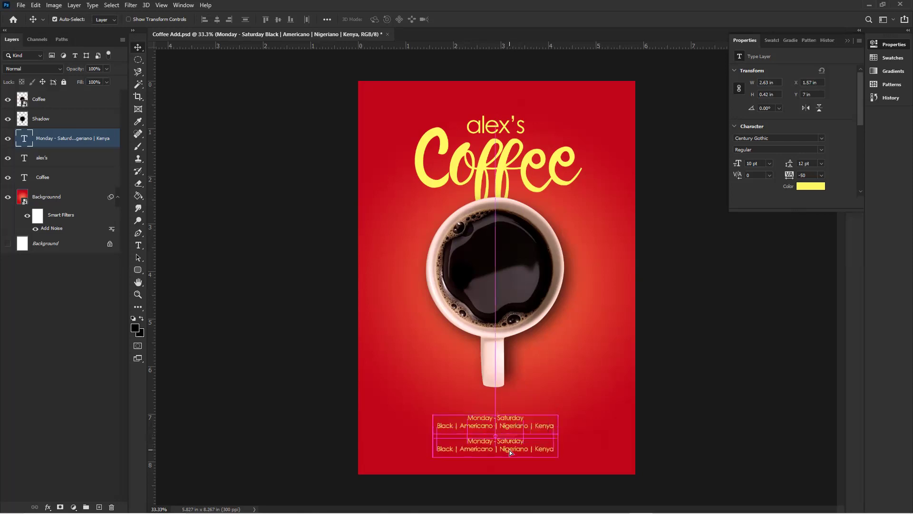
pyautogui.hotkey('ctrl', 'z')
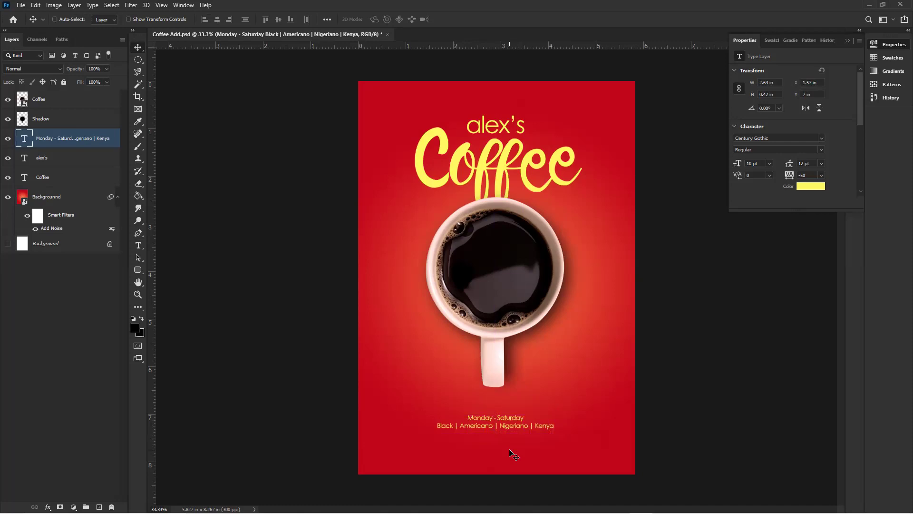
pyautogui.keyDown('ctrl'); pyautogui.keyDown('alt'); pyautogui.click(509, 450); pyautogui.keyUp('alt'); pyautogui.keyUp('ctrl')
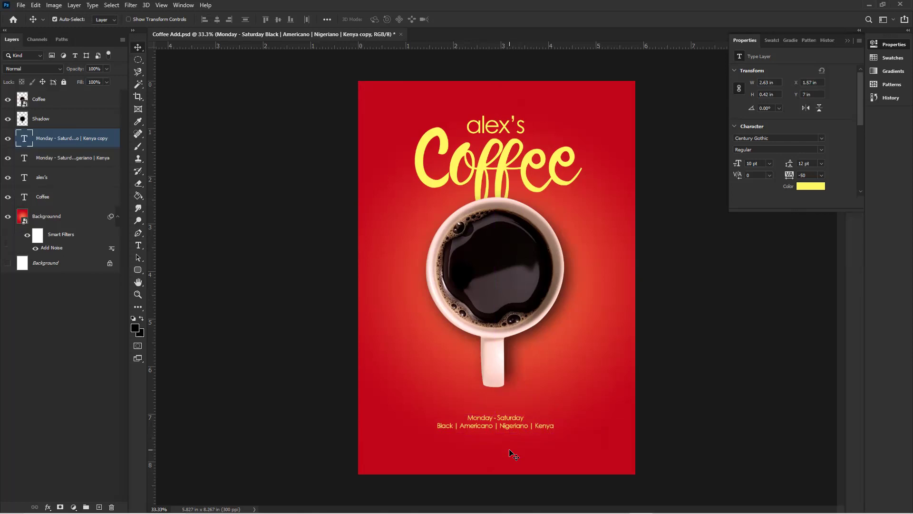
pyautogui.hotkey('shift', 'Down')
pyautogui.hotkey('shift', 'Down')
pyautogui.hotkey('shift', 'Down')
pyautogui.hotkey('shift', 'Down')
pyautogui.hotkey('shift', 'Down')
pyautogui.hotkey('shift', 'Down')
pyautogui.hotkey('shift', 'Down')
pyautogui.hotkey('shift', 'Down')
pyautogui.hotkey('shift', 'Down')
pyautogui.hotkey('shift', 'Down')
pyautogui.hotkey('shift', 'Down')
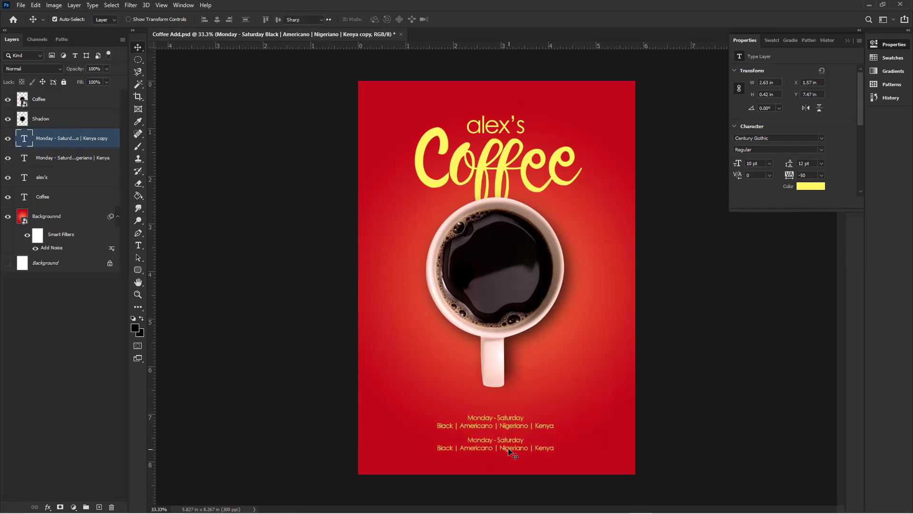
# Widen the copied text block's box on both sides to about 4.13 in.
pyautogui.doubleClick(509, 448)
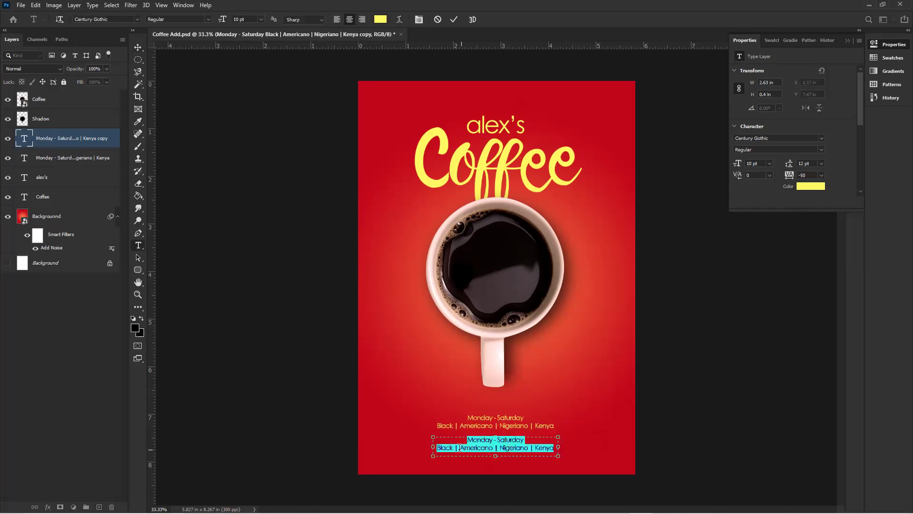
pyautogui.moveTo(433, 446); pyautogui.dragTo(406, 447)
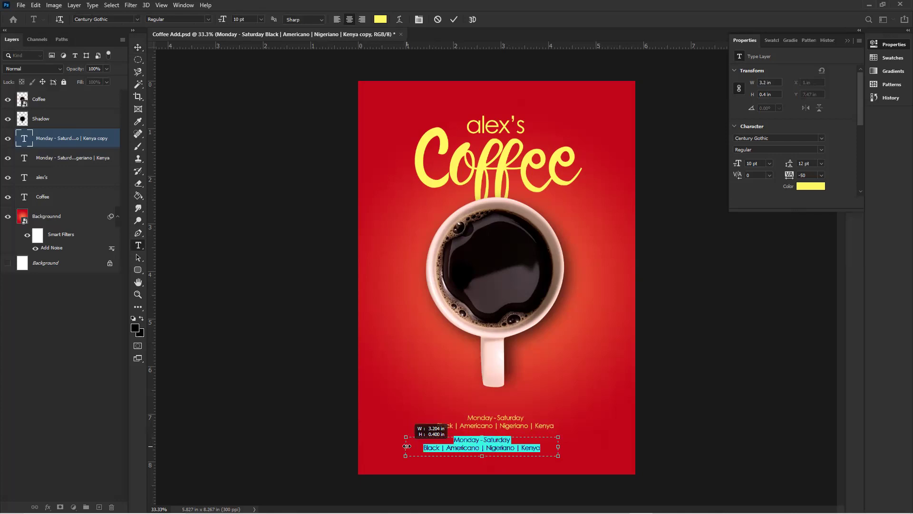
pyautogui.moveTo(587, 447); pyautogui.dragTo(604, 446)
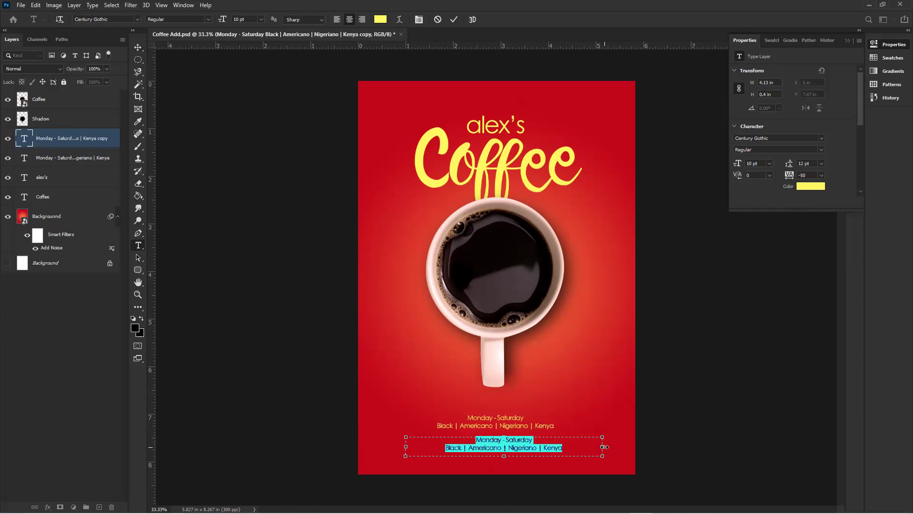
# Replace the copied text with the coffee shop's full address on a single line.
pyautogui.press('BackSpace')
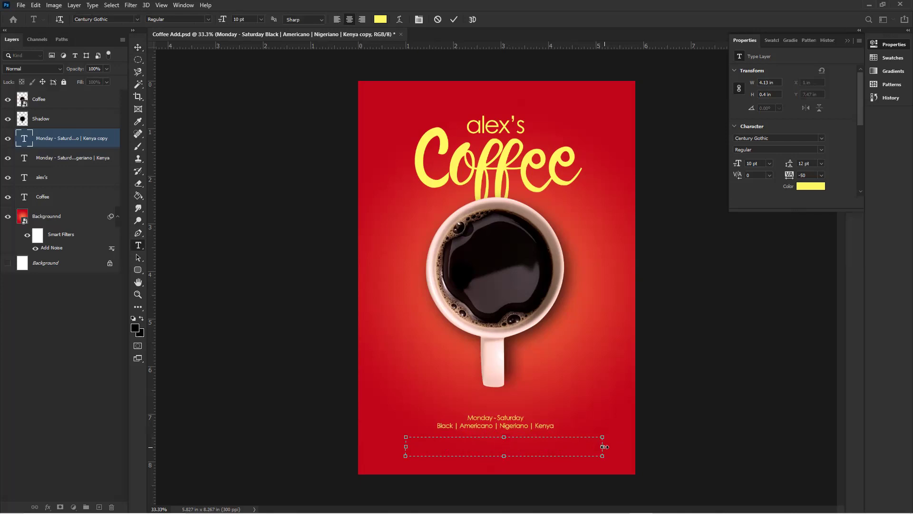
pyautogui.write("Alex's City, Block 5")
pyautogui.write(', Suite 17, Eko Al')
pyautogui.press('BackSpace')
pyautogui.write('tlantic city')
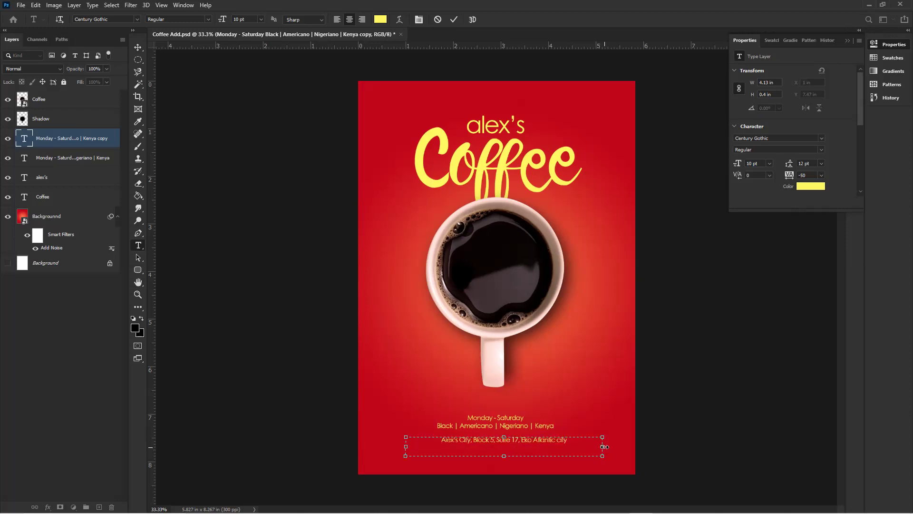
pyautogui.write(', ')
pyautogui.write('Lagos.')
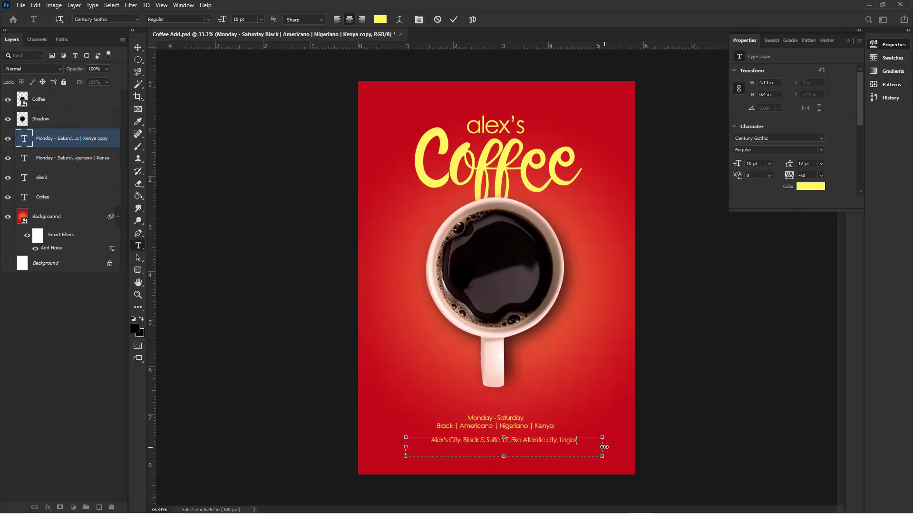
pyautogui.write(' Nigeria')
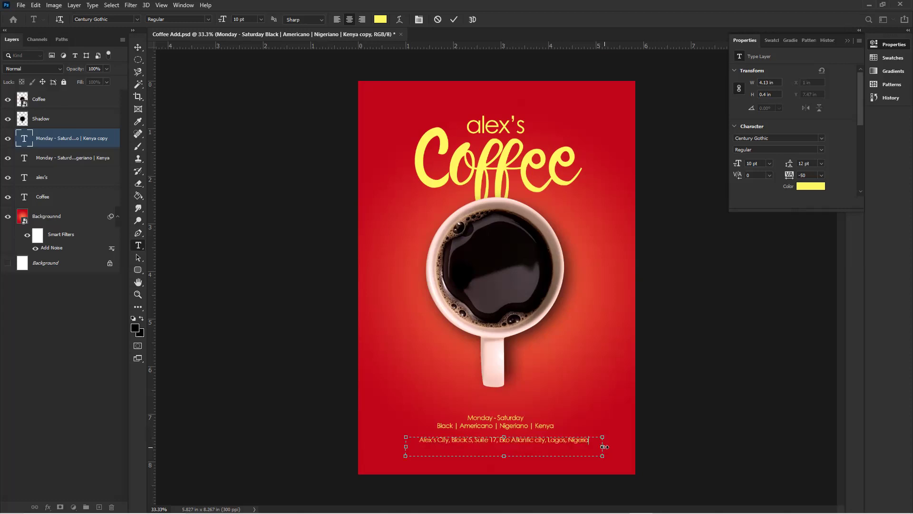
# Shorten the address text box from its upper edge to about 0.28 in high and nudge the address up to about Y 7.57 in.
pyautogui.moveTo(503, 438); pyautogui.dragTo(503, 448)
pyautogui.click(138, 47)
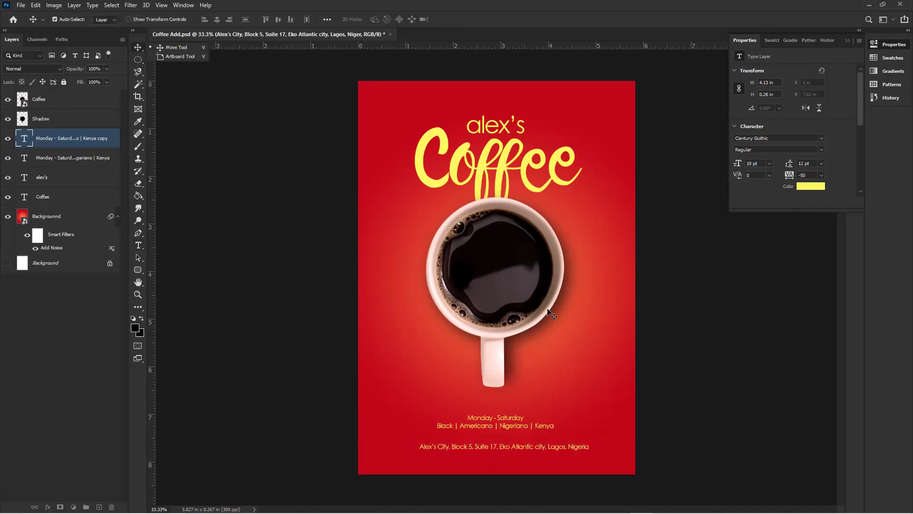
pyautogui.click(747, 164)
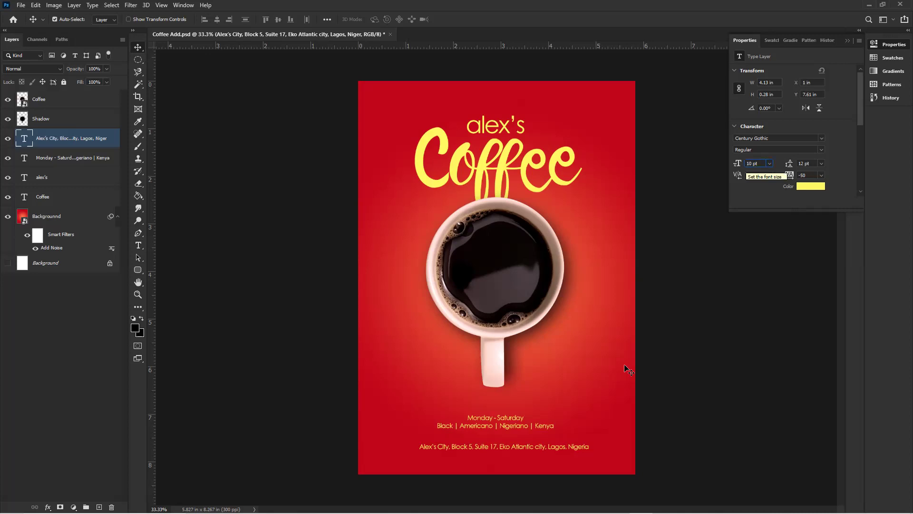
pyautogui.hotkey('shift', 'Up')
pyautogui.hotkey('shift', 'Up')
pyautogui.hotkey('shift', 'Up')
pyautogui.hotkey('shift', 'Up')
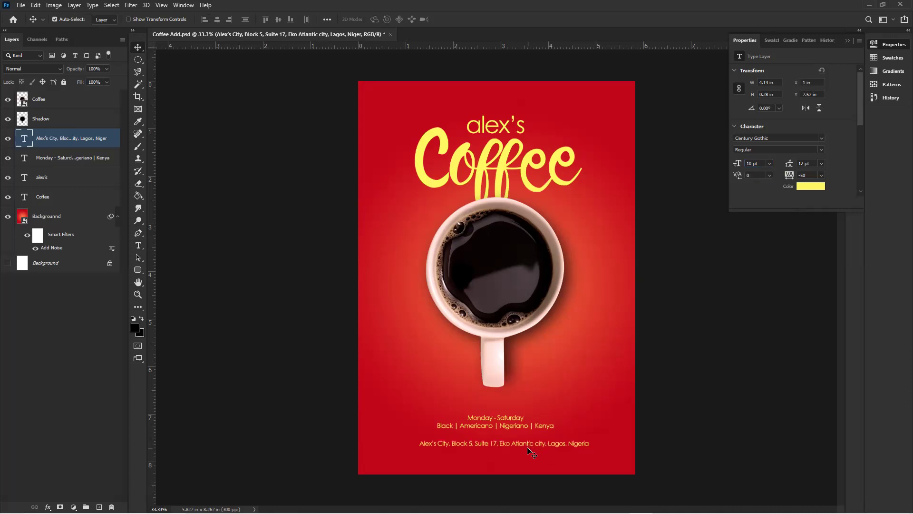
# Nudge the address line slightly down to a vertical position of about 7.61 in.
pyautogui.hotkey('shift', 'Down')
pyautogui.hotkey('shift', 'Down')
pyautogui.hotkey('shift', 'Down')
pyautogui.hotkey('shift', 'Down')
pyautogui.hotkey('shift', 'Up')
pyautogui.hotkey('shift', 'Down')
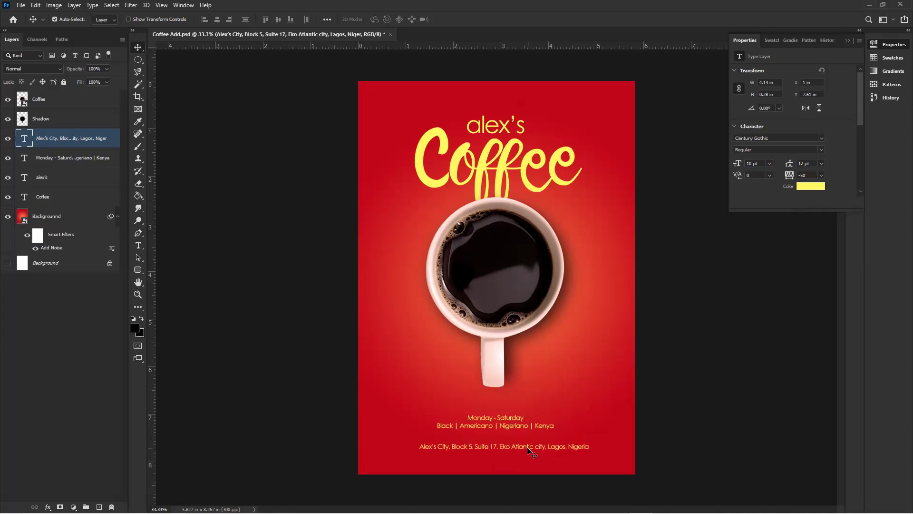
# Move the opening-days and coffee-menu text up to a vertical position of about 6.8 in.
pyautogui.click(510, 423)
pyautogui.hotkey('shift', 'Up')
pyautogui.hotkey('shift', 'Up')
pyautogui.hotkey('shift', 'Up')
pyautogui.hotkey('shift', 'Up')
pyautogui.hotkey('shift', 'Up')
pyautogui.hotkey('shift', 'Up')
pyautogui.hotkey('shift', 'Up')
pyautogui.hotkey('shift', 'Up')
pyautogui.hotkey('shift', 'Up')
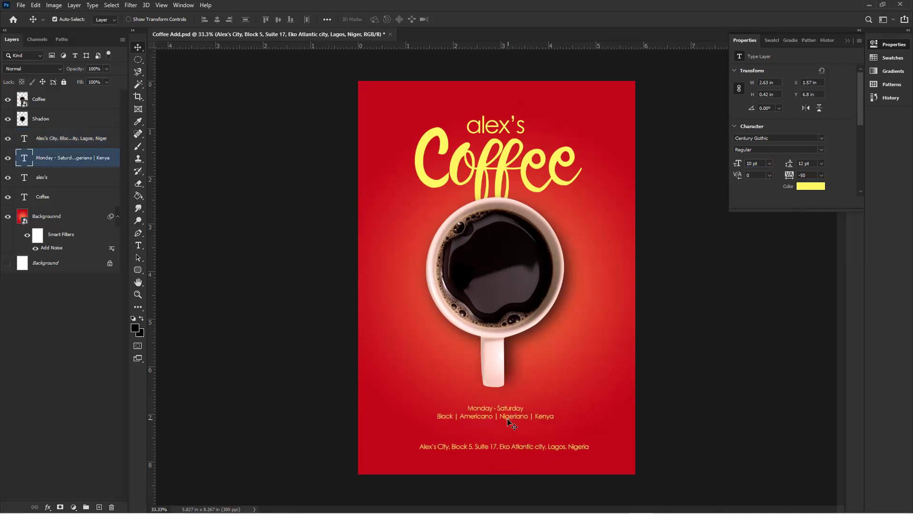
# Try a 30 pt font size on the opening-days and menu text, and settle on 20 pt.
pyautogui.click(751, 164)
pyautogui.write('30')
pyautogui.press('Return')
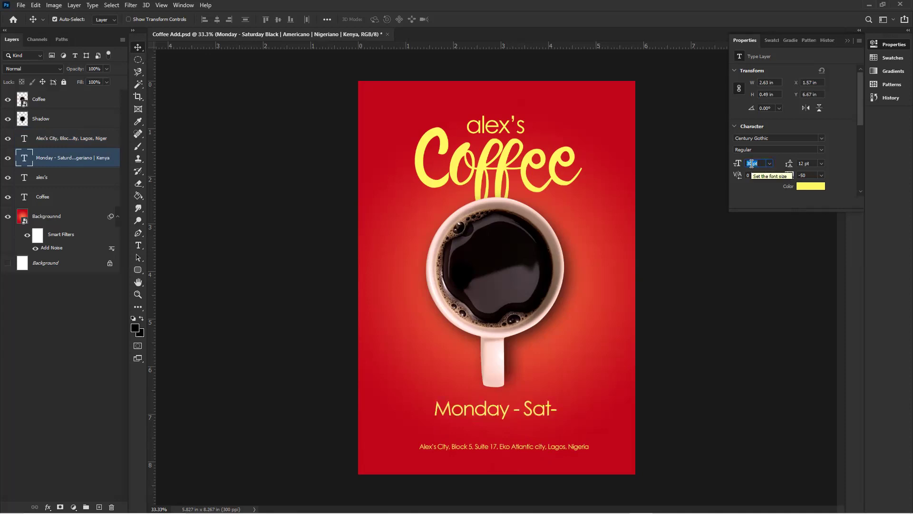
pyautogui.write('20')
pyautogui.press('Return')
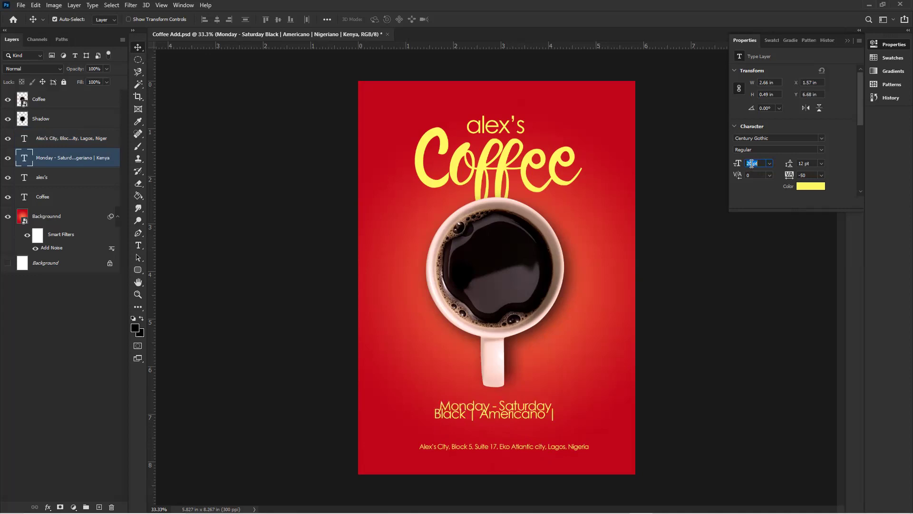
pyautogui.press('Return')
# Enlarge the opening-days and menu text box to about 4.13 in wide and 0.55 in high.
pyautogui.doubleClick(507, 417)
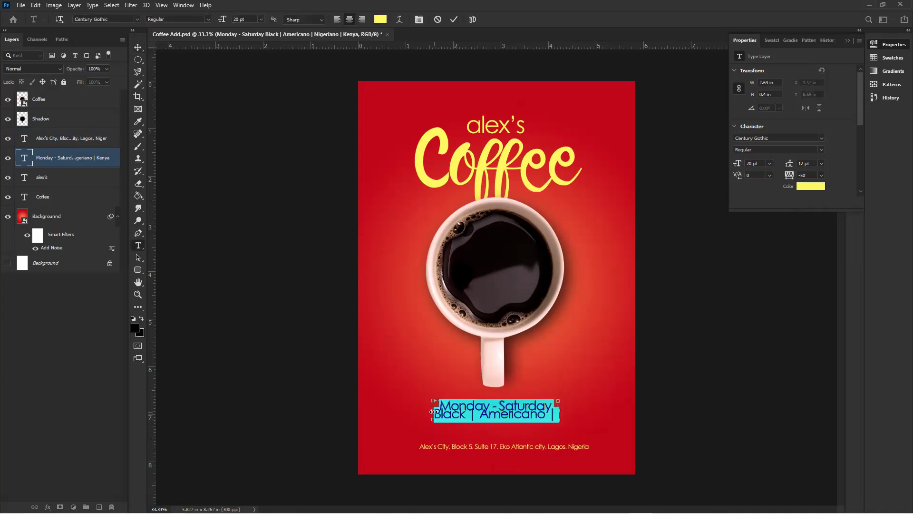
pyautogui.moveTo(410, 409); pyautogui.dragTo(406, 410)
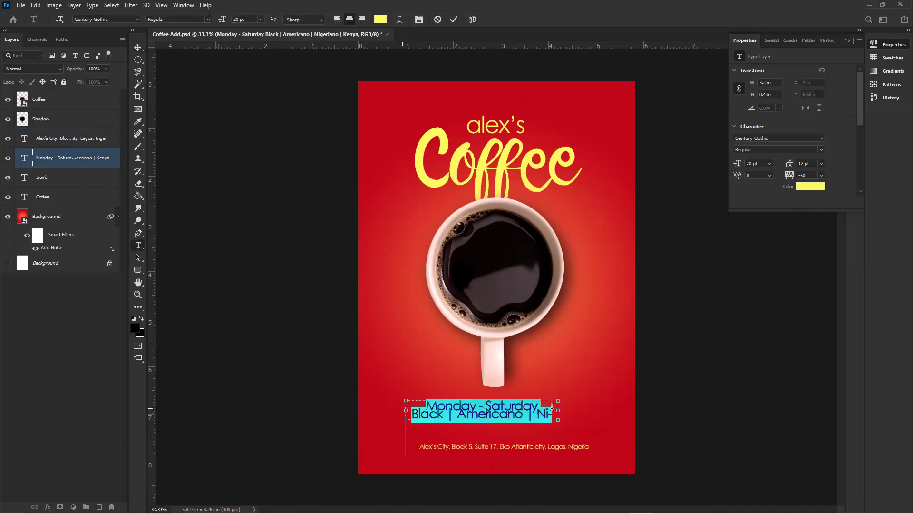
pyautogui.moveTo(560, 411); pyautogui.dragTo(592, 413)
pyautogui.moveTo(504, 421); pyautogui.dragTo(509, 430)
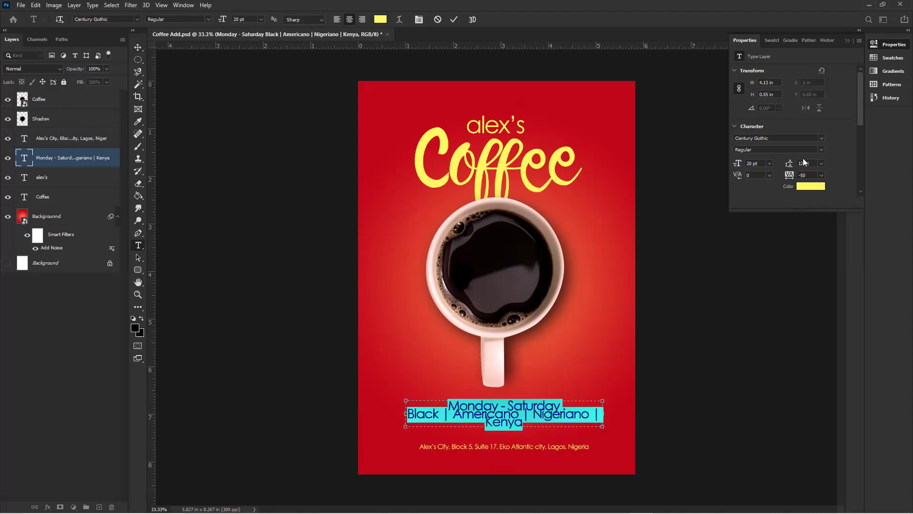
# Set the leading of the opening-days and menu text to 19 pt and commit the text edit.
pyautogui.scroll(6, 804, 163)
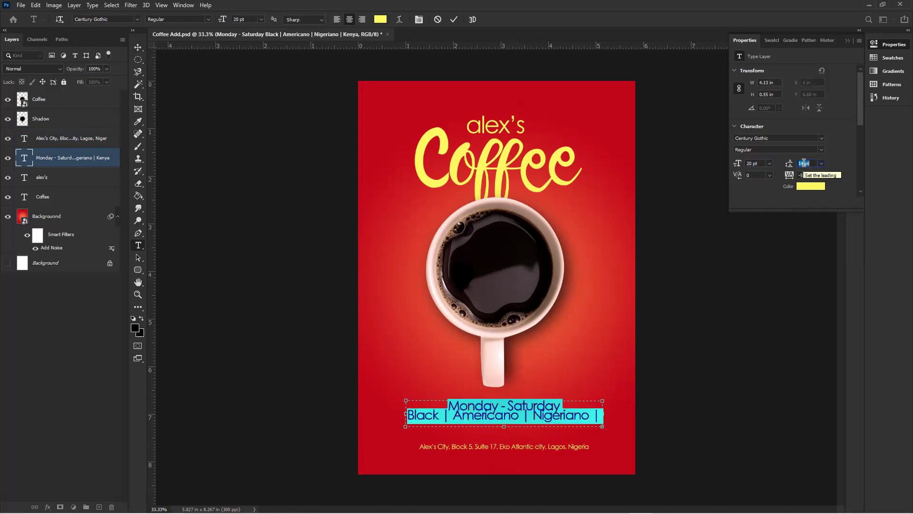
pyautogui.scroll(3, 804, 163)
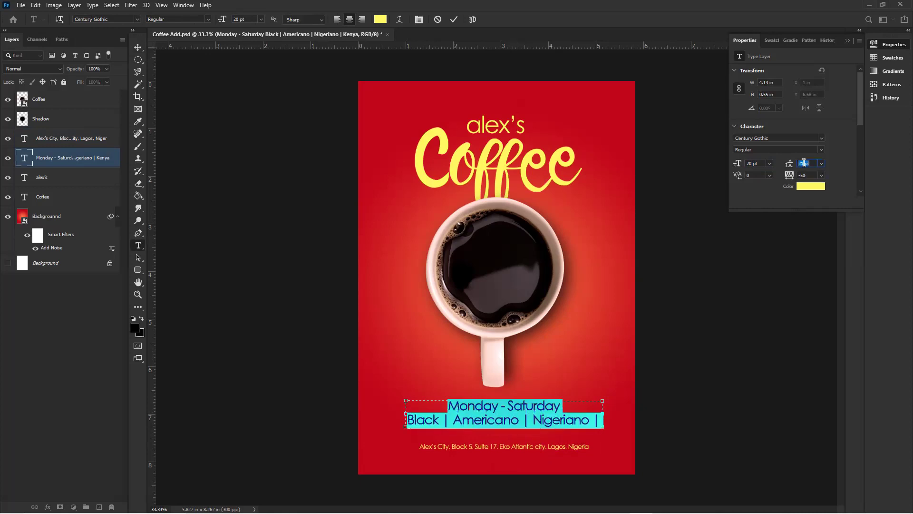
pyautogui.scroll(-2, 803, 164)
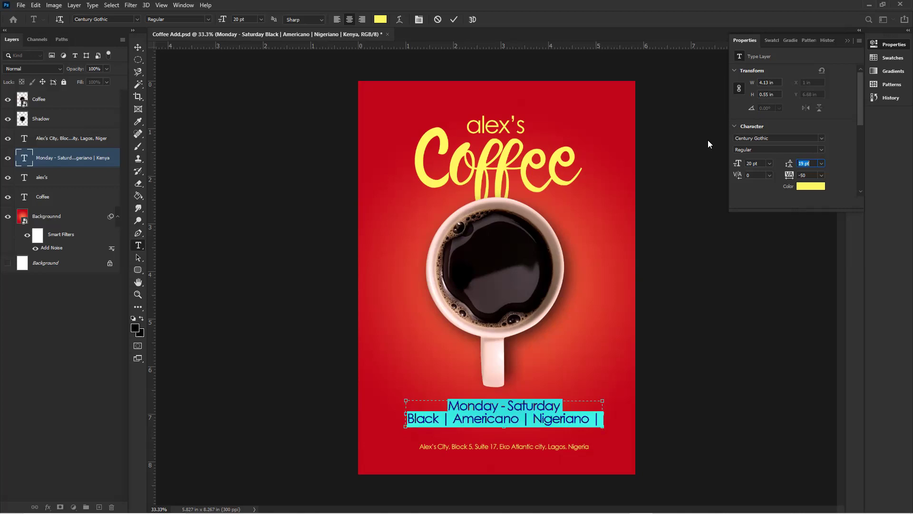
pyautogui.click(138, 48)
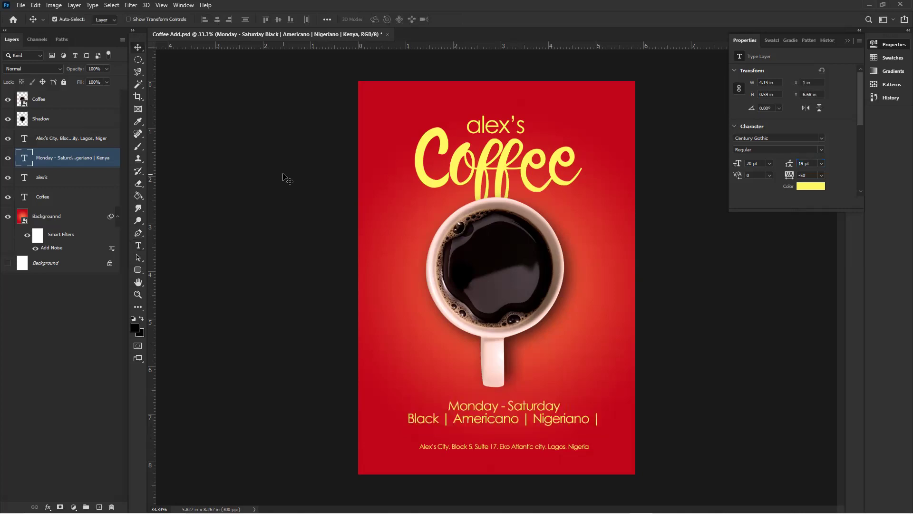
# Nudge the opening-days and menu text up to a vertical position of about 6.58 in.
pyautogui.press('Up')
pyautogui.press('Up')
pyautogui.press('Up')
pyautogui.press('Up')
pyautogui.press('Up')
pyautogui.press('Up')
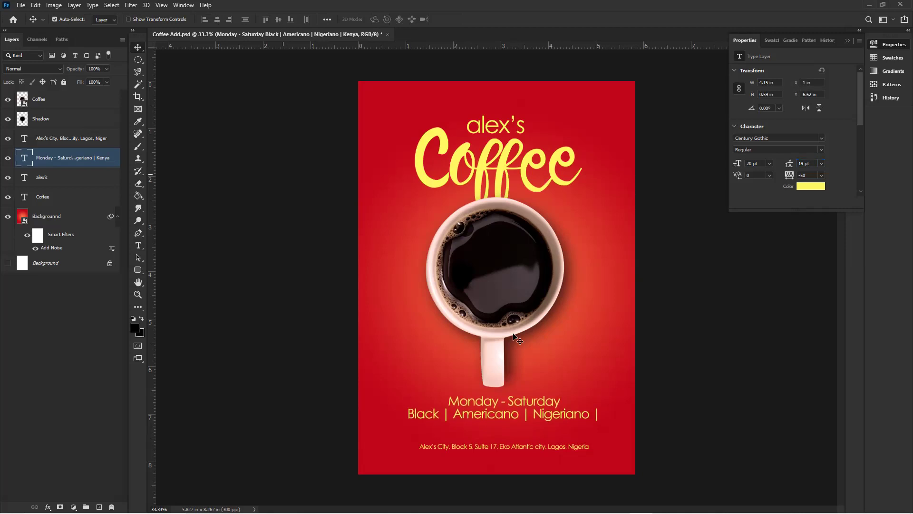
pyautogui.press('Up')
pyautogui.press('Up')
pyautogui.press('Up')
pyautogui.press('Up')
pyautogui.click(514, 448)
pyautogui.doubleClick(514, 447)
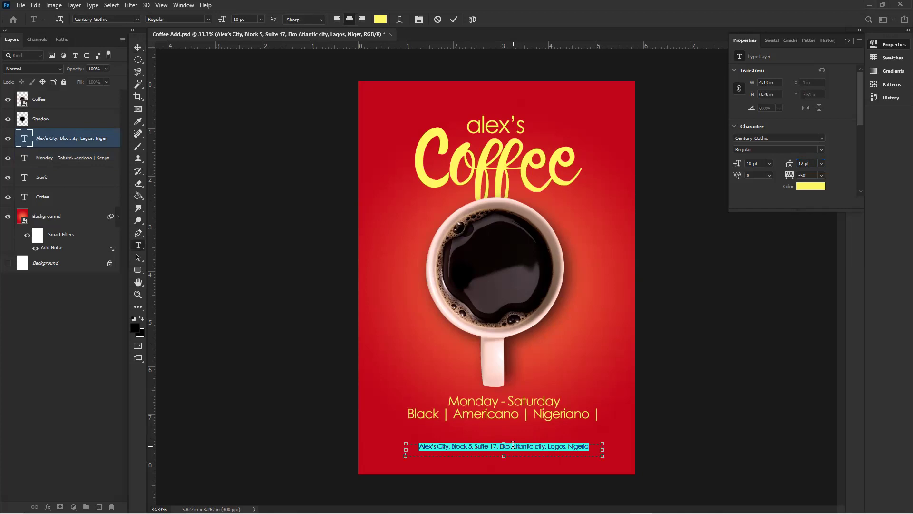
pyautogui.moveTo(504, 456); pyautogui.dragTo(505, 460)
pyautogui.click(590, 447)
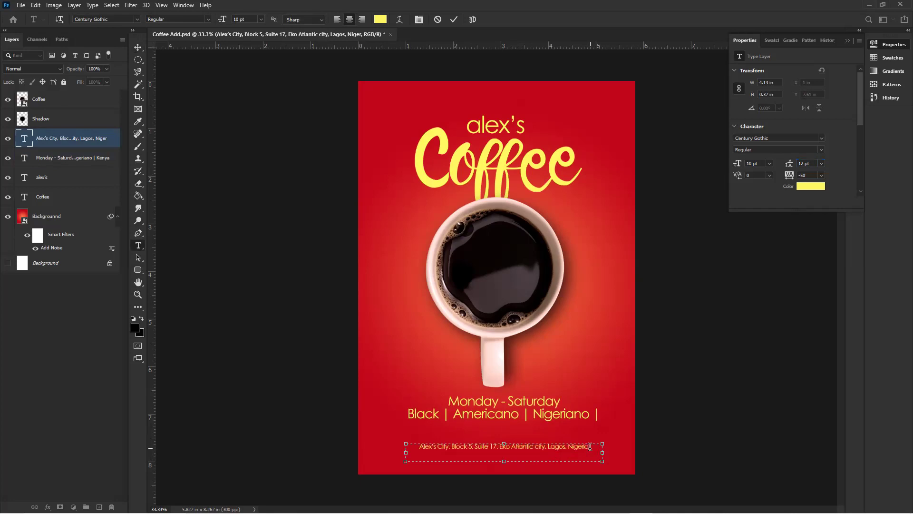
pyautogui.press('Return')
pyautogui.write('www.alexscoffee.com')
# Try a tracking of 100 on the website line together with the end of the address.
pyautogui.hotkey('shift', 'Left')
pyautogui.hotkey('shift', 'Left')
pyautogui.hotkey('shift', 'Left')
pyautogui.hotkey('shift', 'Left')
pyautogui.hotkey('shift', 'Left')
pyautogui.hotkey('shift', 'Left')
pyautogui.hotkey('shift', 'Left')
pyautogui.hotkey('shift', 'Left')
pyautogui.hotkey('shift', 'Left')
pyautogui.hotkey('shift', 'Left')
pyautogui.hotkey('shift', 'Left')
pyautogui.hotkey('shift', 'Left')
pyautogui.hotkey('shift', 'Left')
pyautogui.hotkey('shift', 'Left')
pyautogui.hotkey('shift', 'Left')
pyautogui.hotkey('shift', 'Left')
pyautogui.hotkey('shift', 'Left')
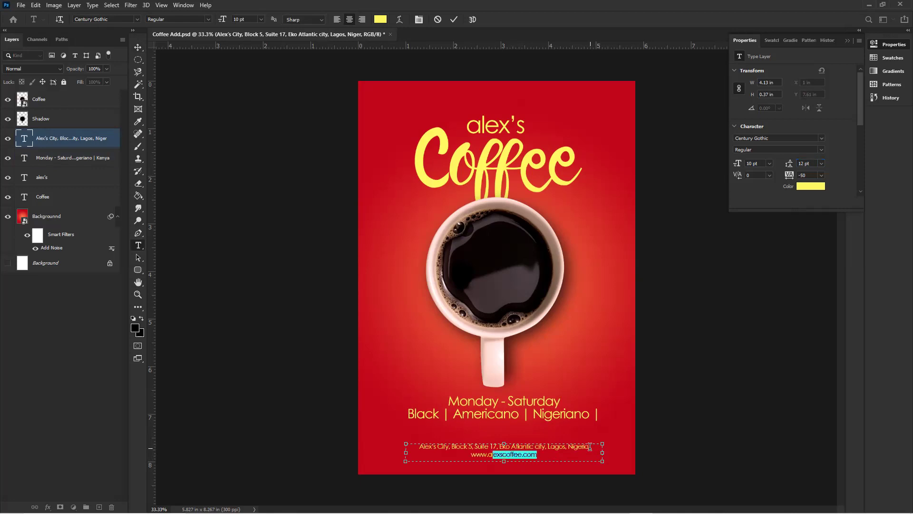
pyautogui.hotkey('shift', 'Left')
pyautogui.hotkey('shift', 'Left')
pyautogui.hotkey('shift', 'Left')
pyautogui.hotkey('shift', 'Left')
pyautogui.hotkey('shift', 'Left')
pyautogui.hotkey('shift', 'Left')
pyautogui.hotkey('shift', 'Left')
pyautogui.hotkey('shift', 'Left')
pyautogui.hotkey('shift', 'Left')
pyautogui.click(823, 175)
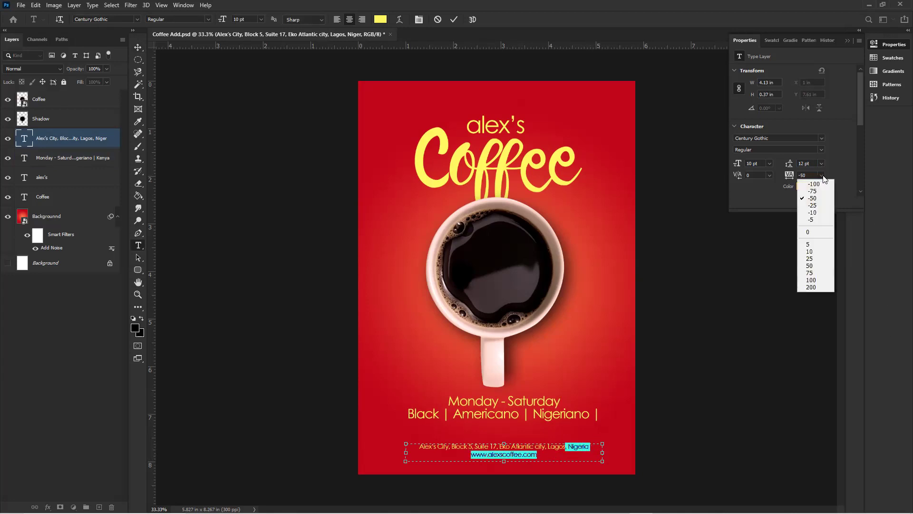
pyautogui.click(821, 281)
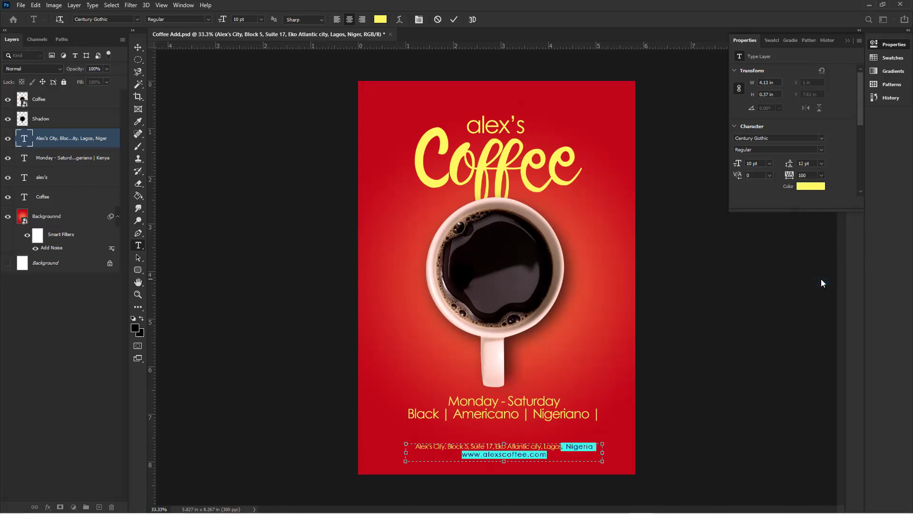
pyautogui.hotkey('ctrl', 'z')
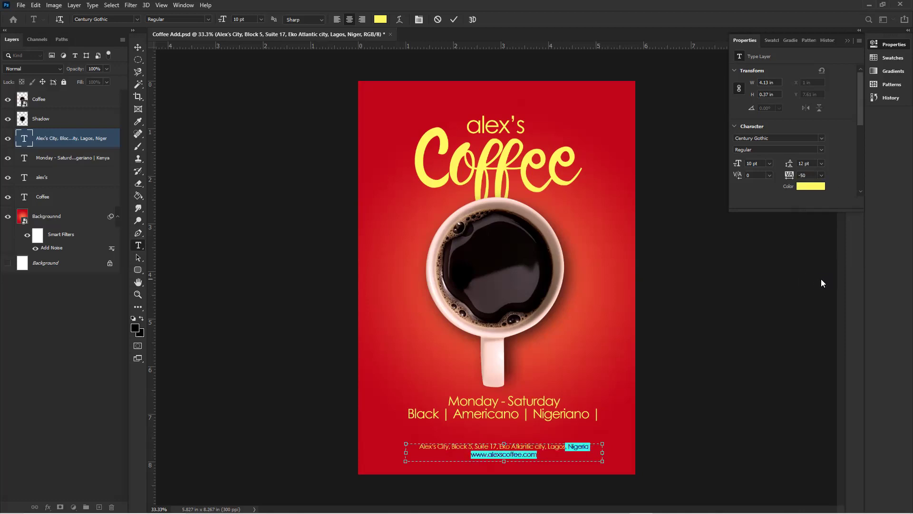
# Set the tracking of only the website line to 200 and commit the text edit.
pyautogui.moveTo(538, 455); pyautogui.dragTo(470, 455)
pyautogui.click(822, 176)
pyautogui.click(813, 288)
pyautogui.click(138, 47)
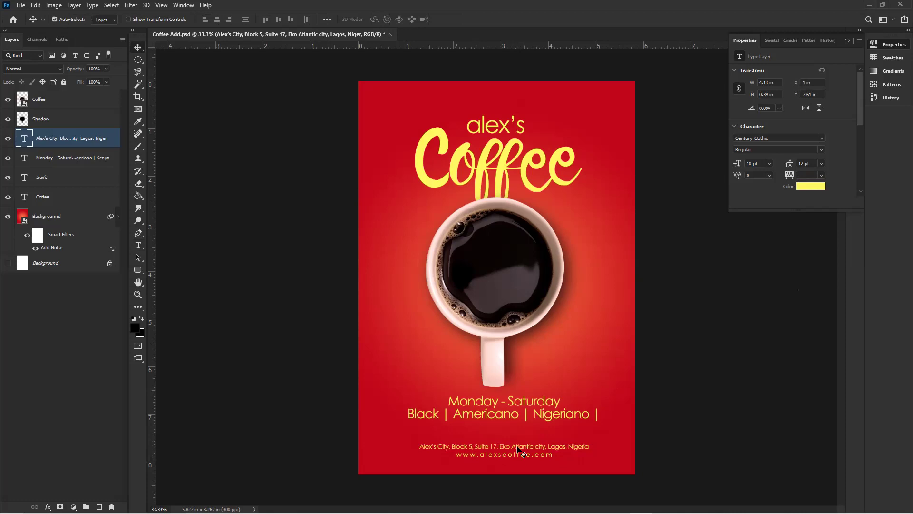
# Nudge the address and website text slightly left and up, to about X 0.97 in and Y 7.47 in.
pyautogui.hotkey('shift', 'Left')
pyautogui.hotkey('shift', 'Up')
pyautogui.hotkey('shift', 'Up')
pyautogui.hotkey('shift', 'Up')
pyautogui.hotkey('shift', 'Up')
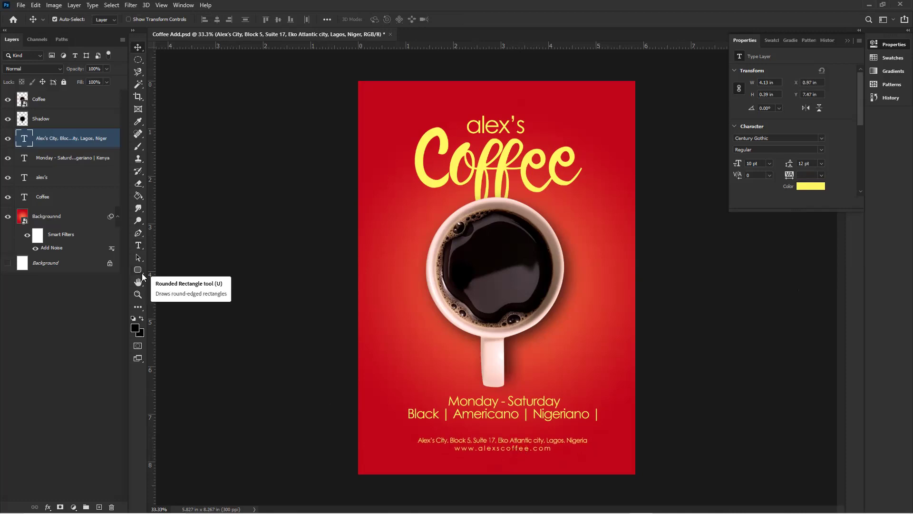
# Draw a horizontal line shape about 1400 px long between the coffee menu and the address with the Line tool.
pyautogui.click(138, 270)
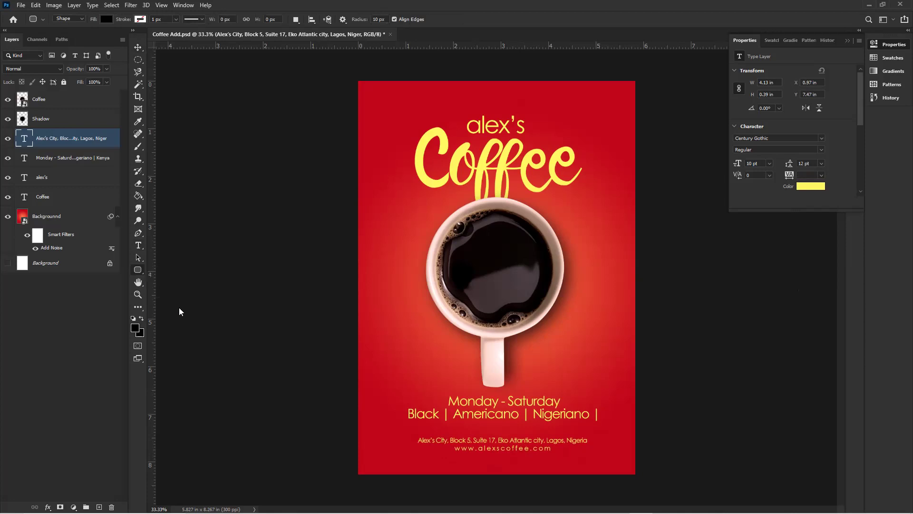
pyautogui.hotkey('shift', 'u')
pyautogui.hotkey('shift', 'u')
pyautogui.hotkey('shift', 'u')
pyautogui.moveTo(390, 431); pyautogui.dragTo(612, 433)
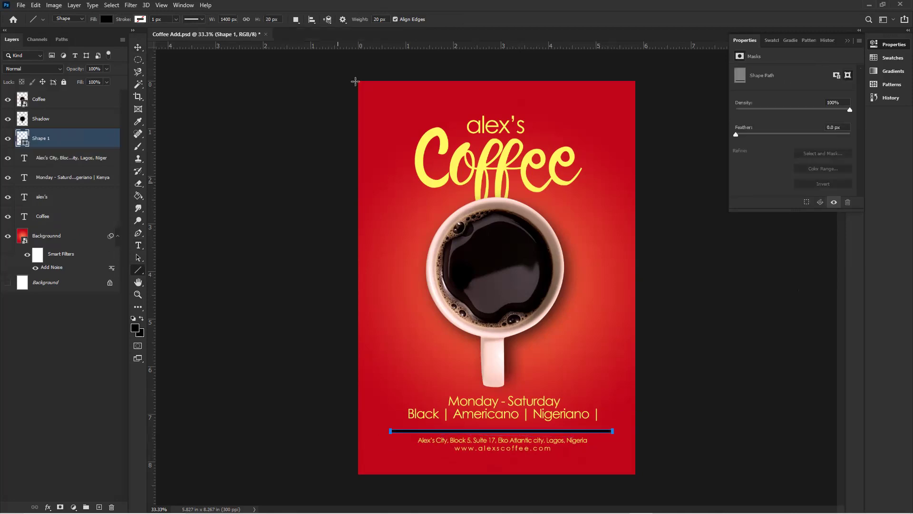
# Set the divider line's thickness to 5 px and fill it with the recently used yellow.
pyautogui.click(377, 18)
pyautogui.click(263, 18)
pyautogui.write('5')
pyautogui.press('Return')
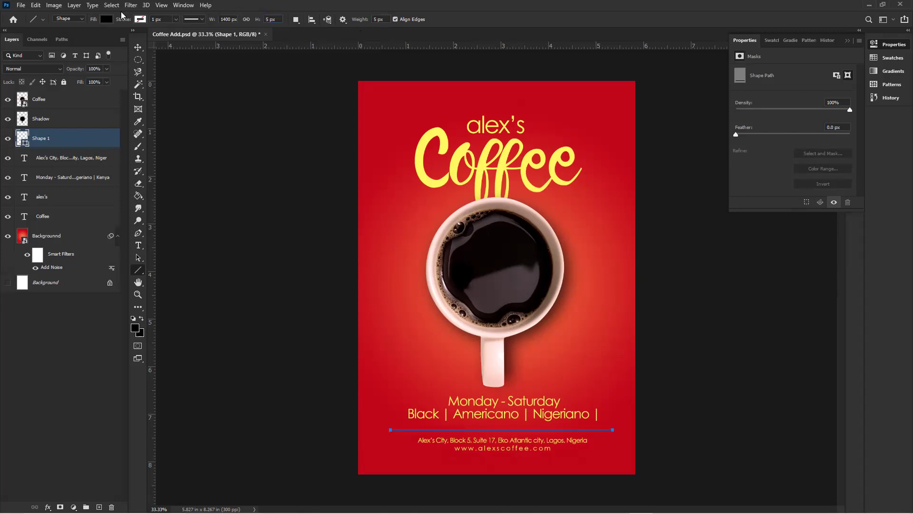
pyautogui.click(107, 19)
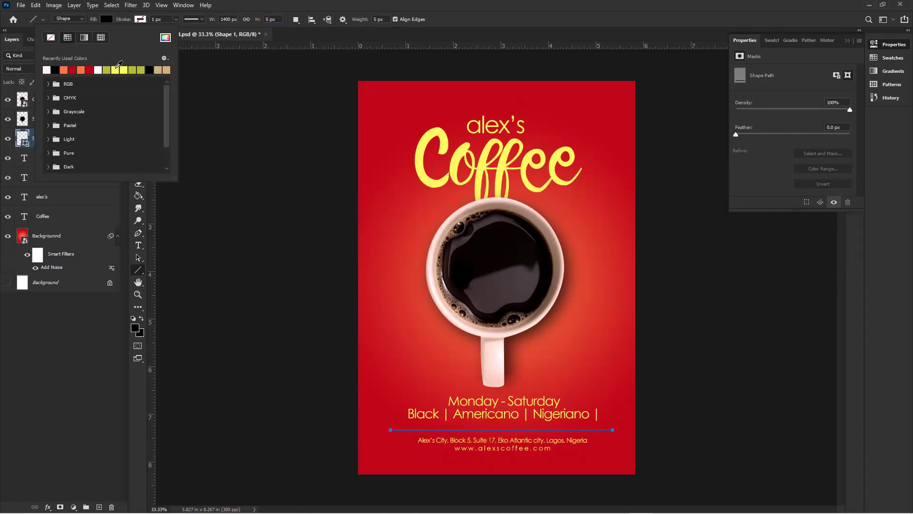
pyautogui.click(115, 70)
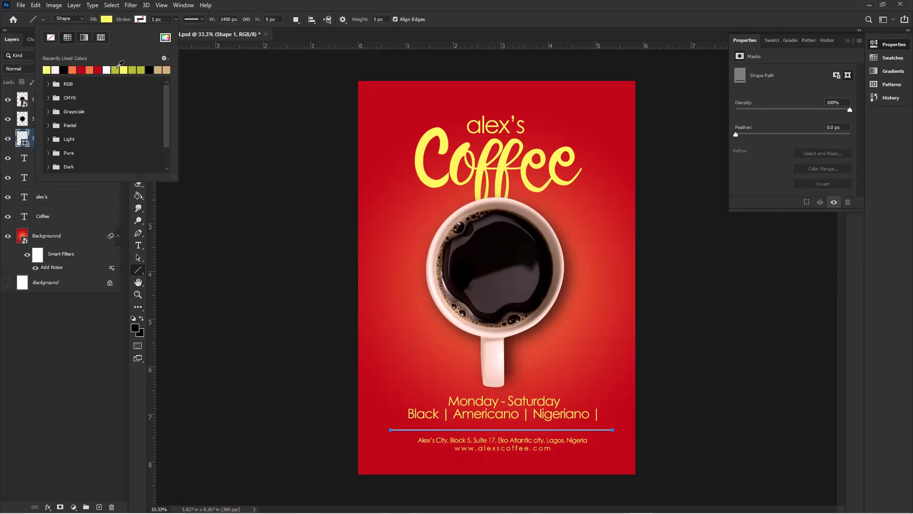
# Set the divider line's height to 3 px and return to the Move tool.
pyautogui.click(264, 20)
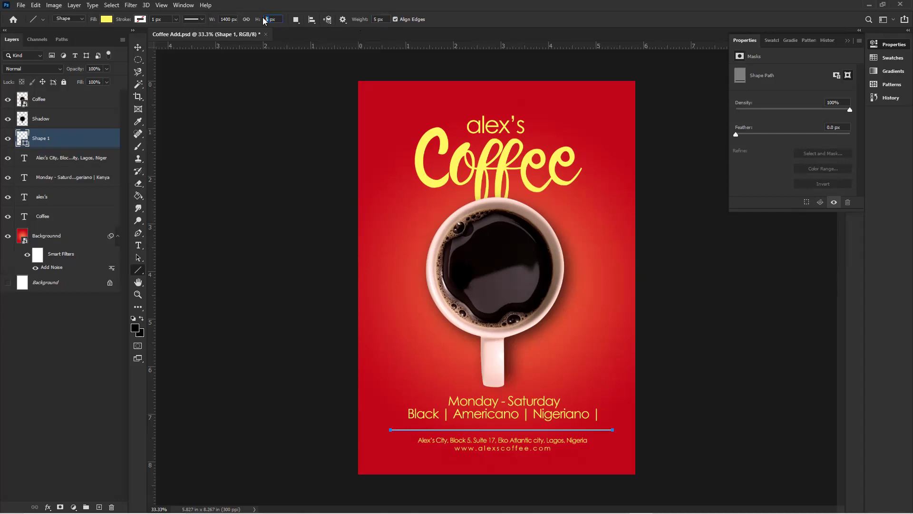
pyautogui.write('3')
pyautogui.press('Return')
pyautogui.click(137, 48)
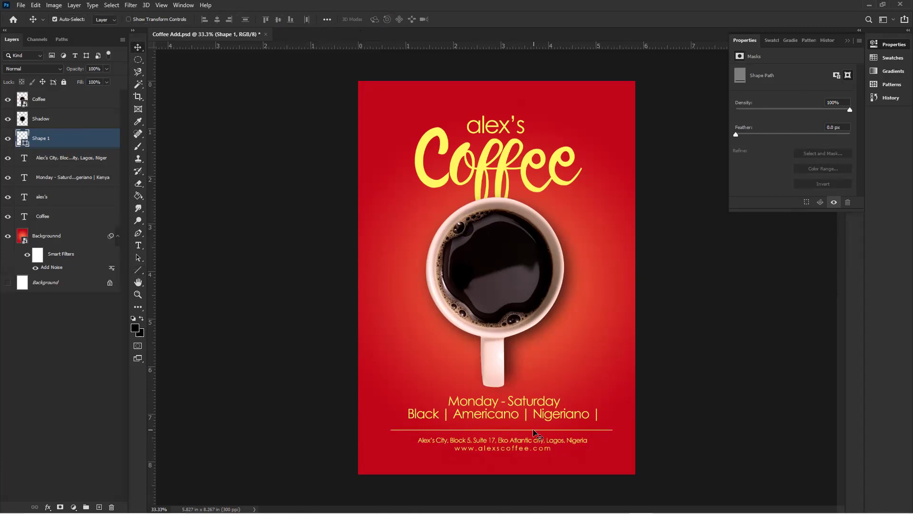
# Set the font size of the opening-days and menu text to 15 pt and nudge the text left to X 0.97 in.
pyautogui.click(526, 414)
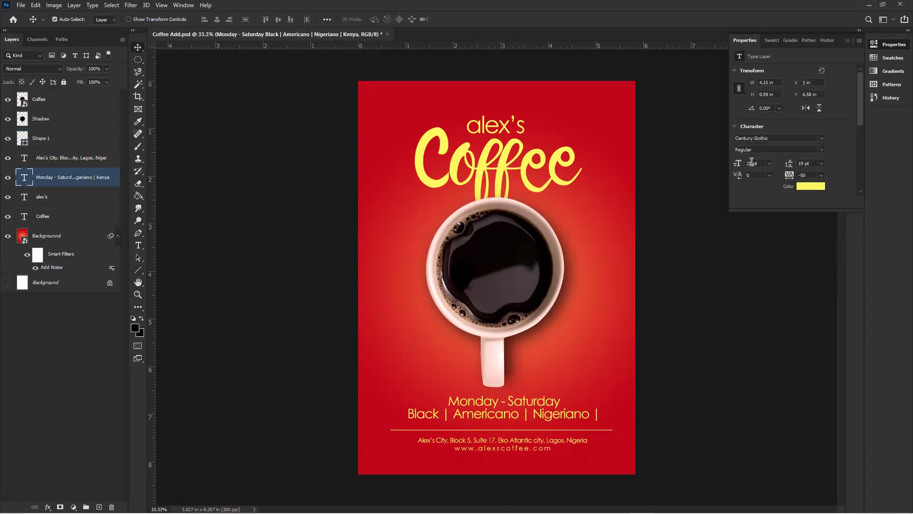
pyautogui.click(752, 162)
pyautogui.scroll(-10, 752, 162)
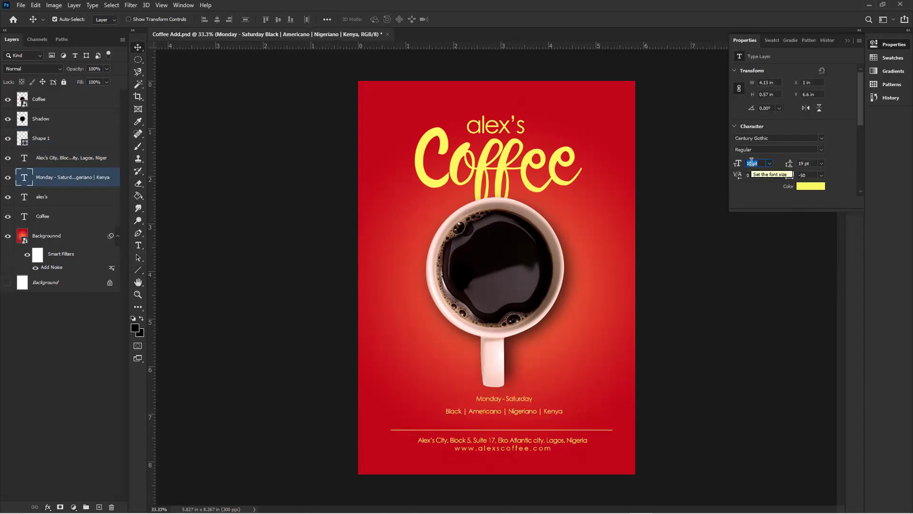
pyautogui.scroll(2, 751, 163)
pyautogui.scroll(4, 751, 162)
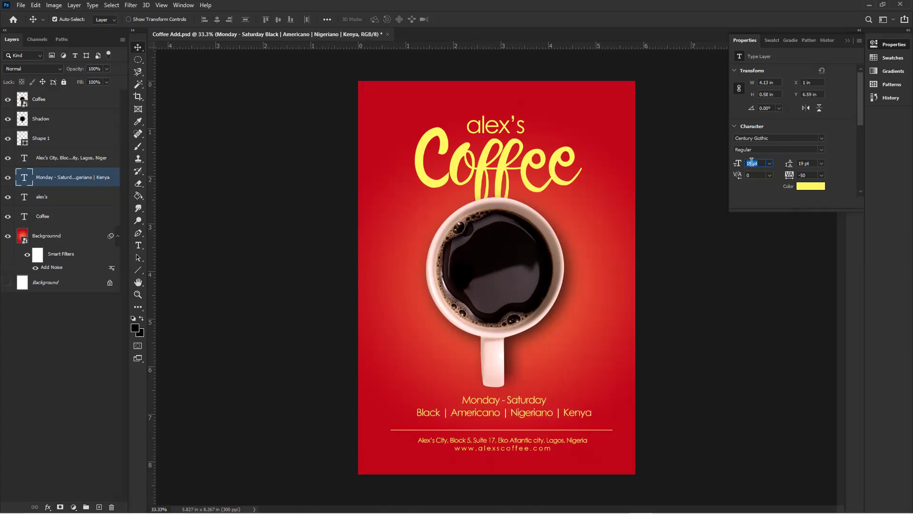
pyautogui.click(703, 320)
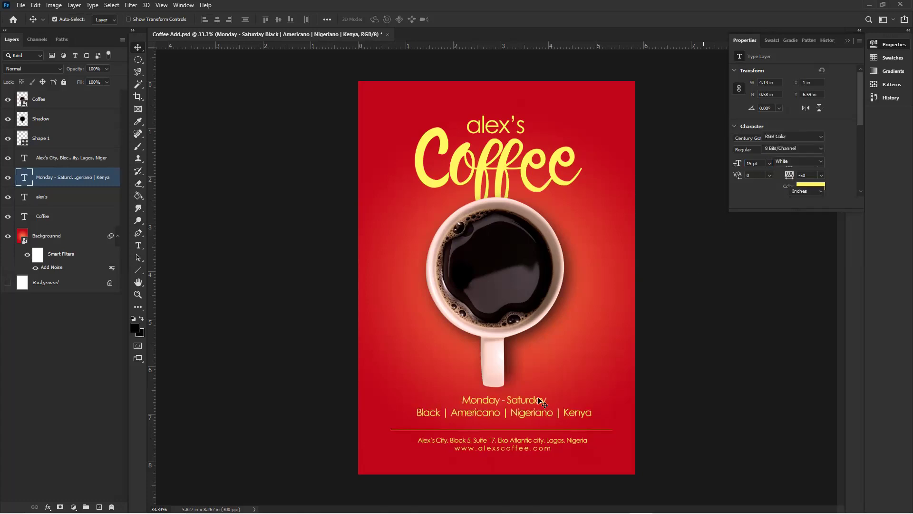
pyautogui.click(534, 402)
pyautogui.hotkey('shift', 'Left')
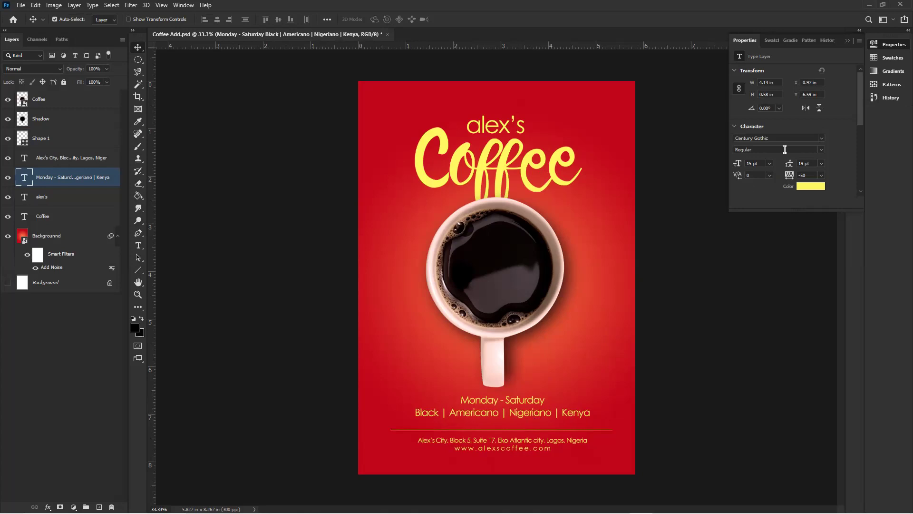
# Try the Bold font style on the opening-days and menu text, and settle on Bold Italic.
pyautogui.click(821, 149)
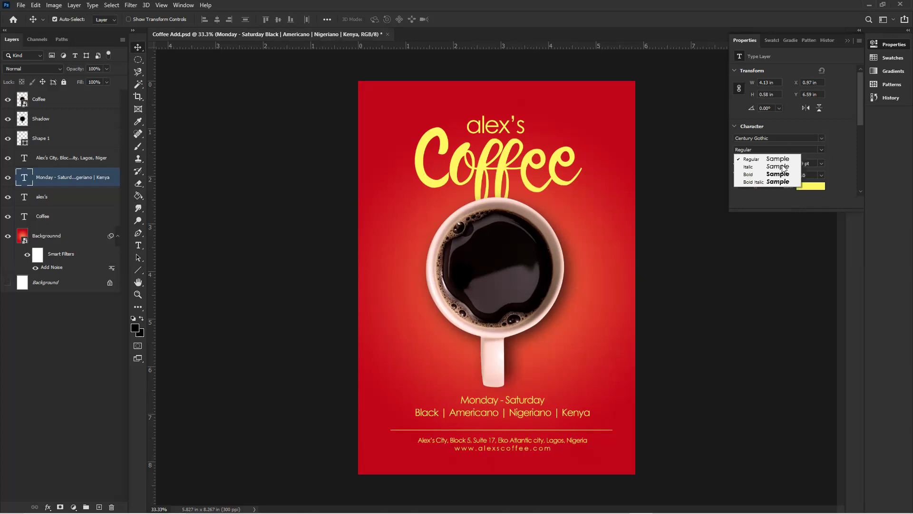
pyautogui.click(753, 174)
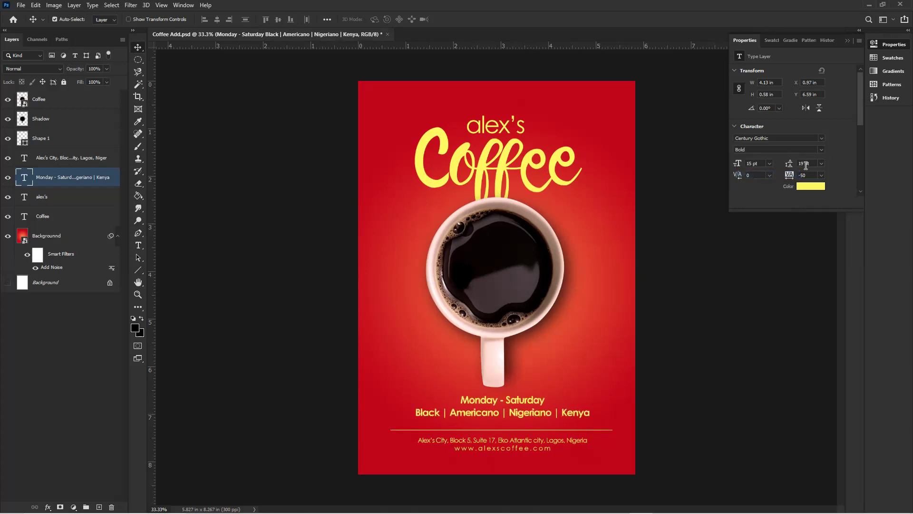
pyautogui.click(821, 149)
pyautogui.click(775, 181)
pyautogui.click(706, 338)
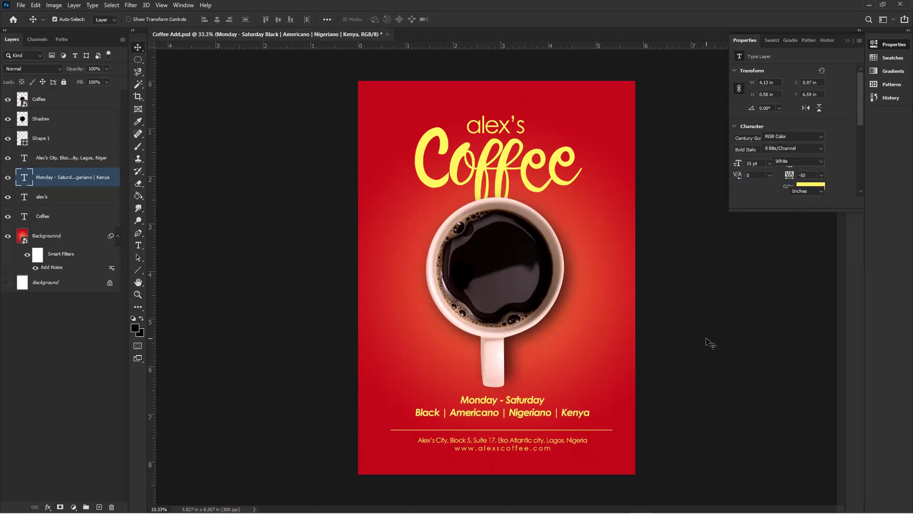
# Recolour the opening-days and menu text to pale pink ffe3de, sampled from the cup handle.
pyautogui.click(545, 416)
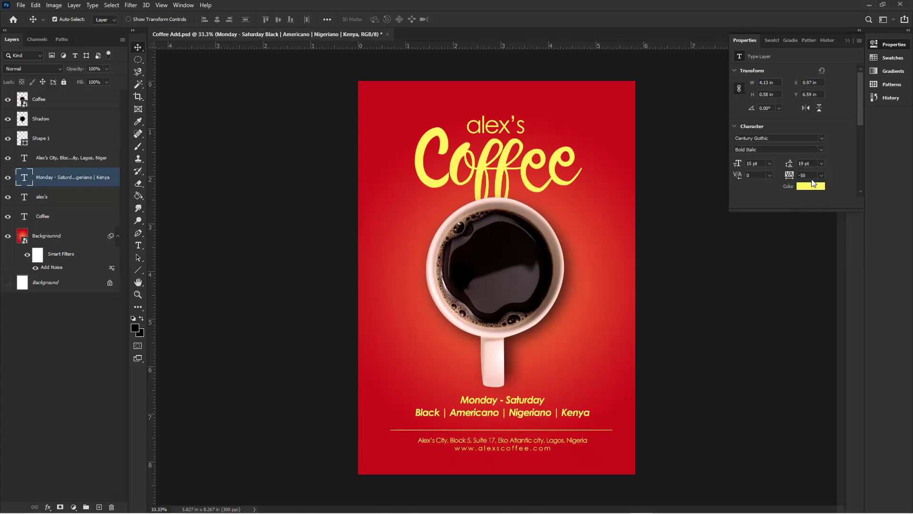
pyautogui.click(811, 186)
pyautogui.click(496, 344)
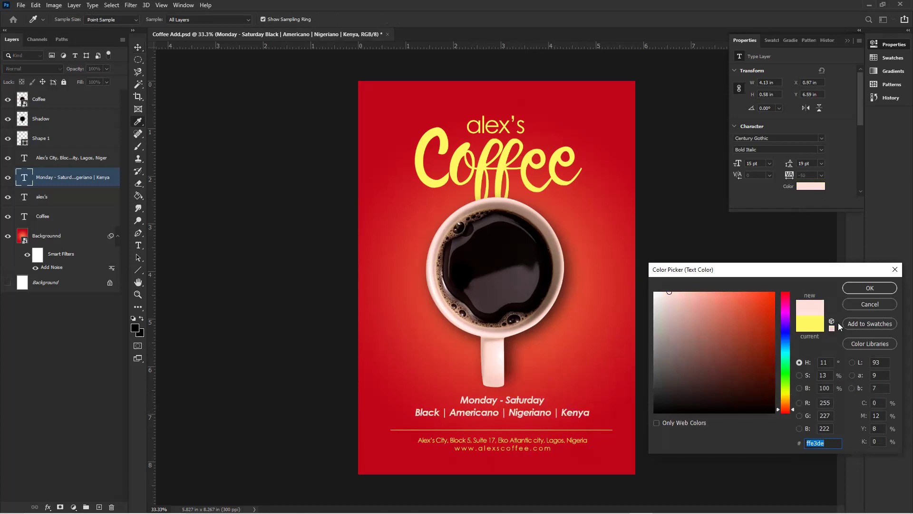
pyautogui.click(874, 288)
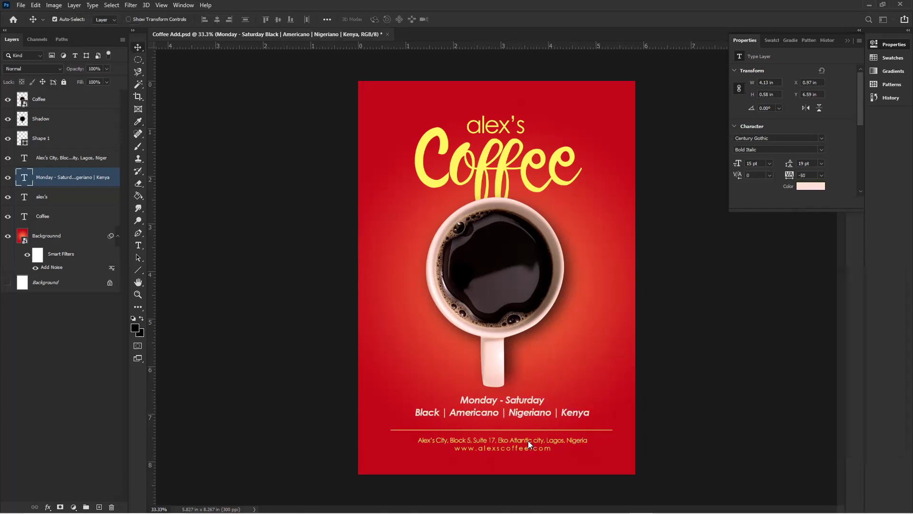
# Recolour the address and website text to pale pink ffe8e2, sampled from the cup handle.
pyautogui.click(528, 441)
pyautogui.click(814, 189)
pyautogui.click(495, 362)
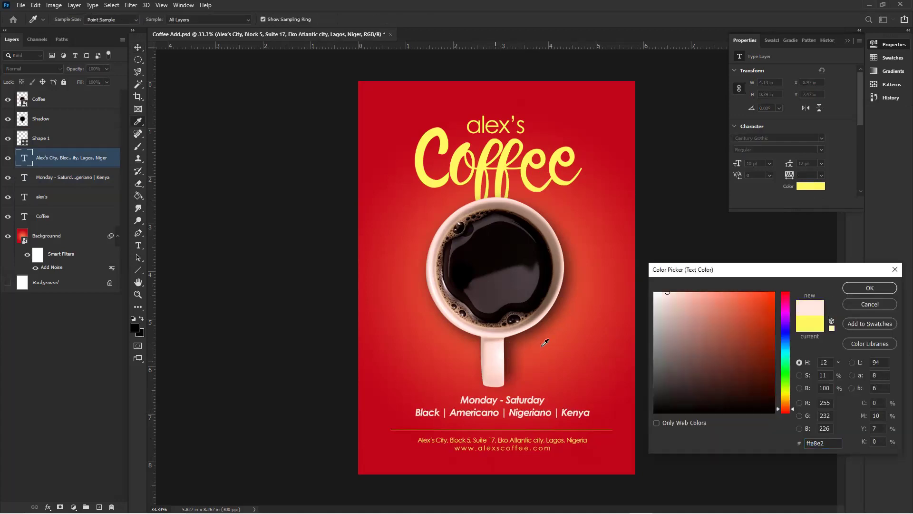
pyautogui.click(862, 288)
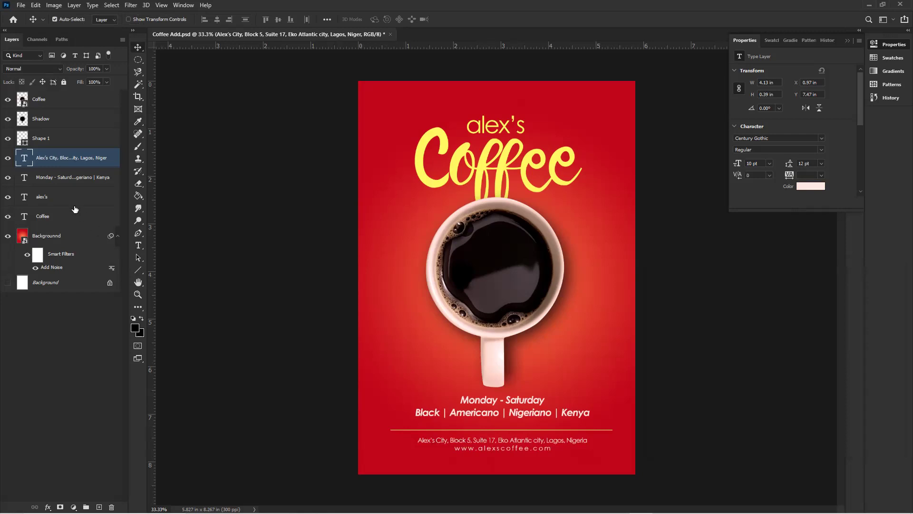
# Rename the divider's Shape 1 layer to Line.
pyautogui.doubleClick(35, 139)
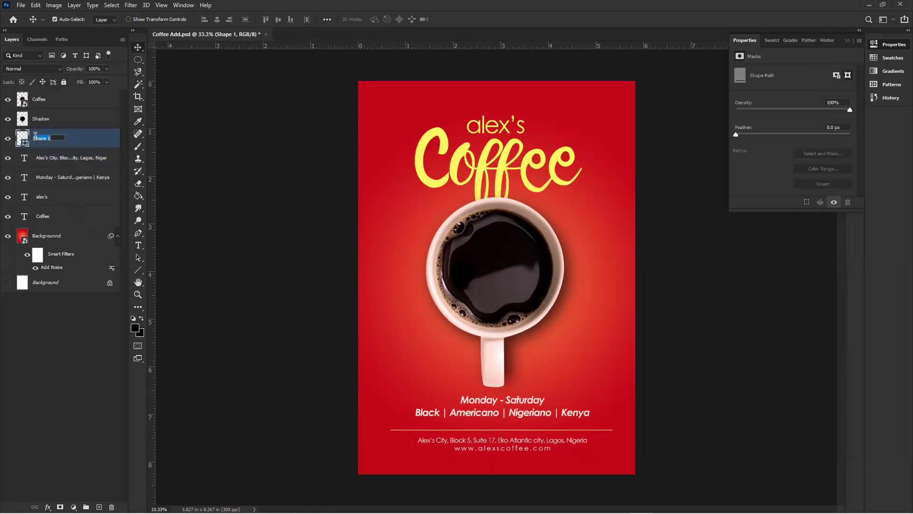
pyautogui.write('Line')
pyautogui.press('Return')
# Fill the divider line with the most recently used pale pink and return to the Move tool.
pyautogui.press('u')
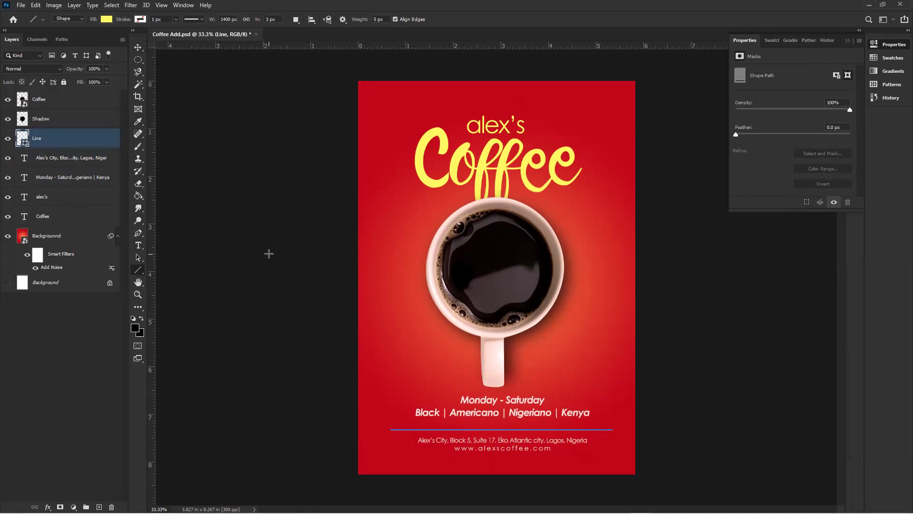
pyautogui.click(106, 20)
pyautogui.click(47, 70)
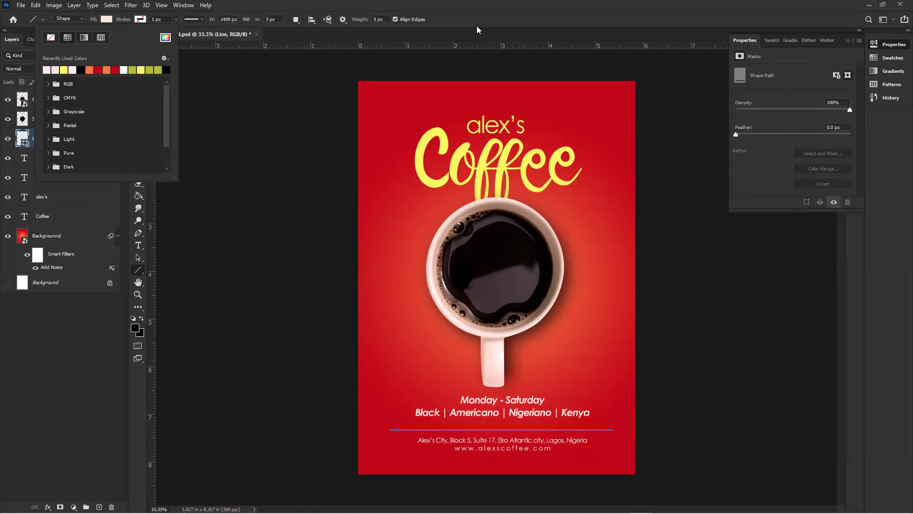
pyautogui.click(477, 29)
pyautogui.click(138, 46)
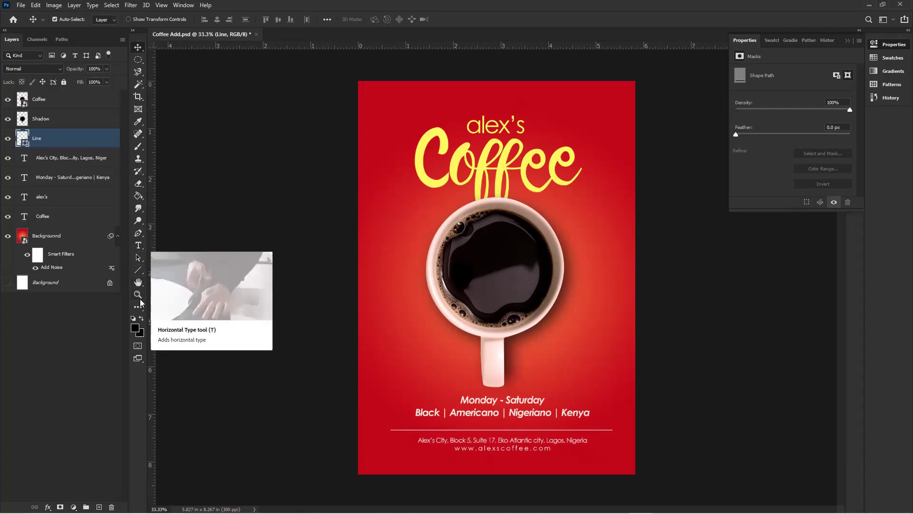
# Switch to the Custom Shape tool and append the default shapes to its shape presets.
pyautogui.click(142, 273)
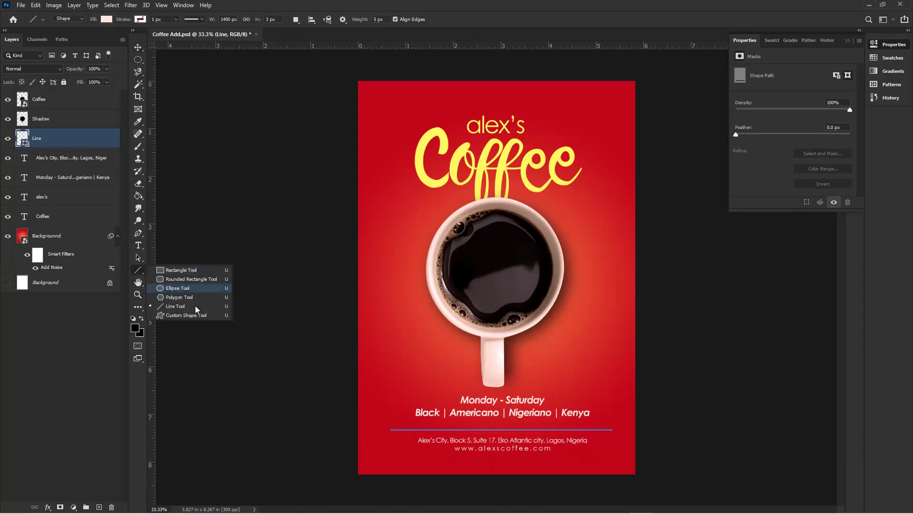
pyautogui.click(289, 137)
pyautogui.hotkey('shift', 'u')
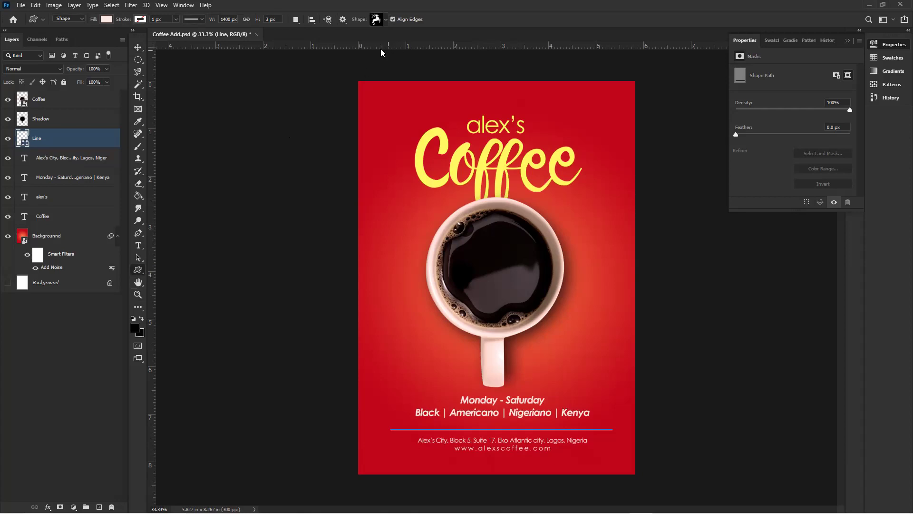
pyautogui.click(385, 21)
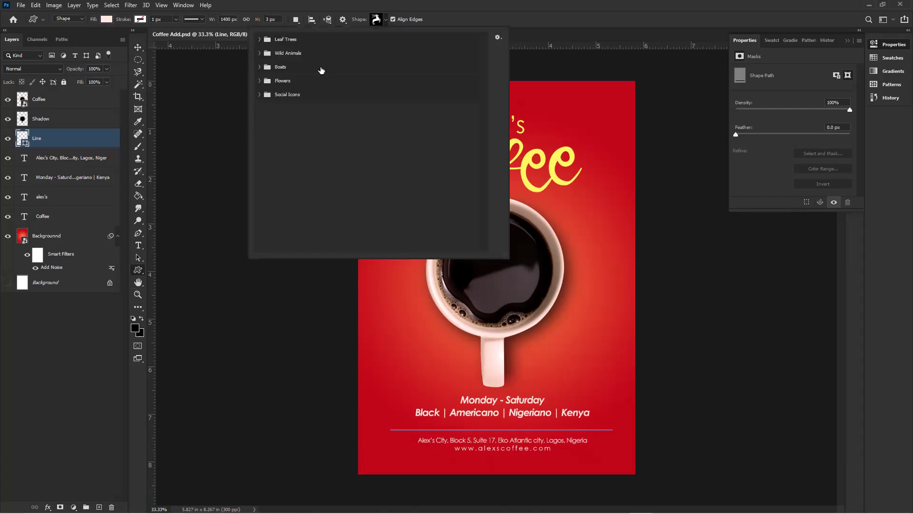
pyautogui.click(500, 37)
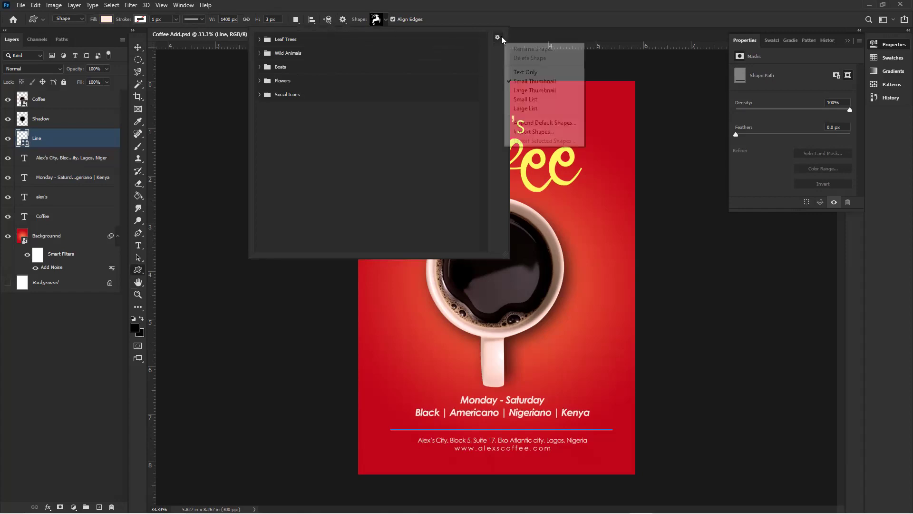
pyautogui.click(561, 122)
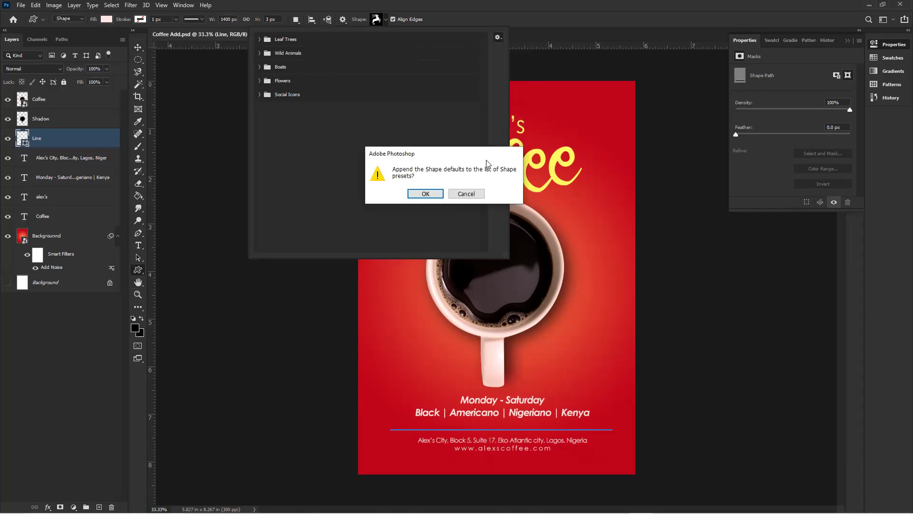
pyautogui.click(431, 194)
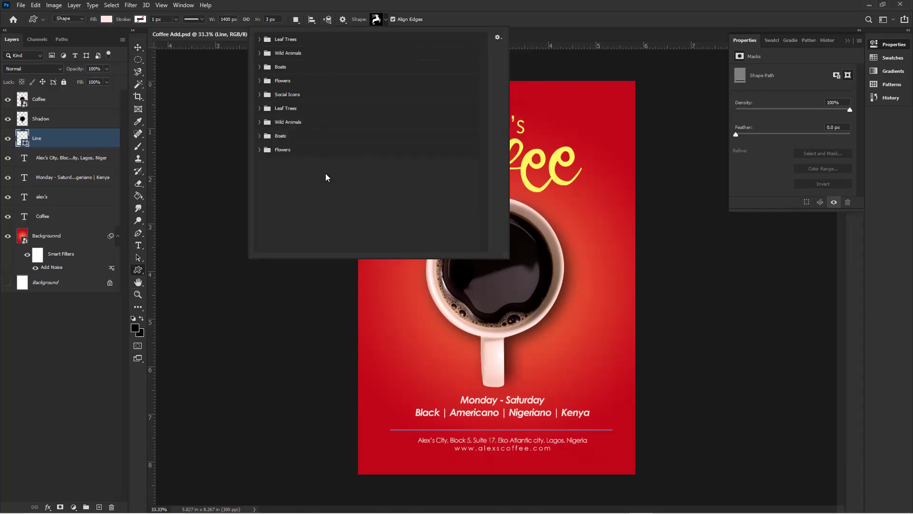
# Try to delete the duplicate Leaf Trees, Wild Animals, Boats and Flowers shape groups, and return to the Move tool.
pyautogui.click(305, 109)
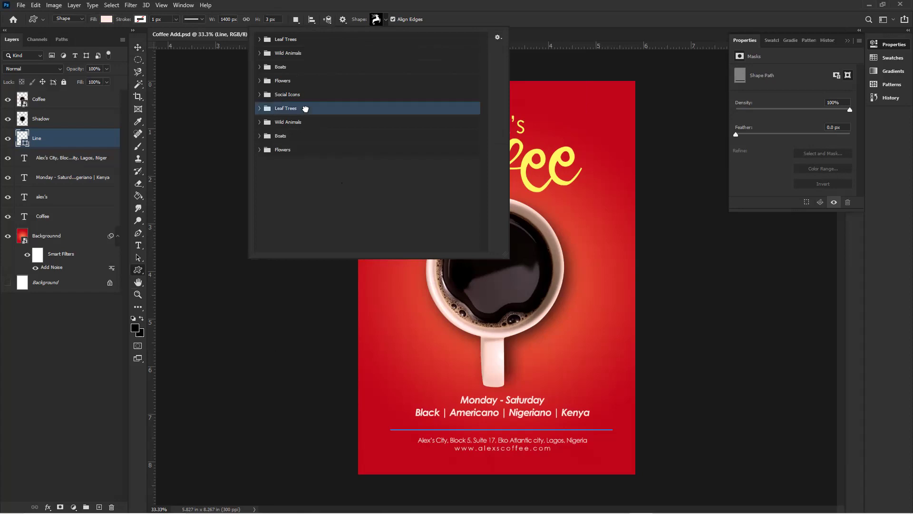
pyautogui.keyDown('shift'); pyautogui.click(315, 149); pyautogui.keyUp('shift')
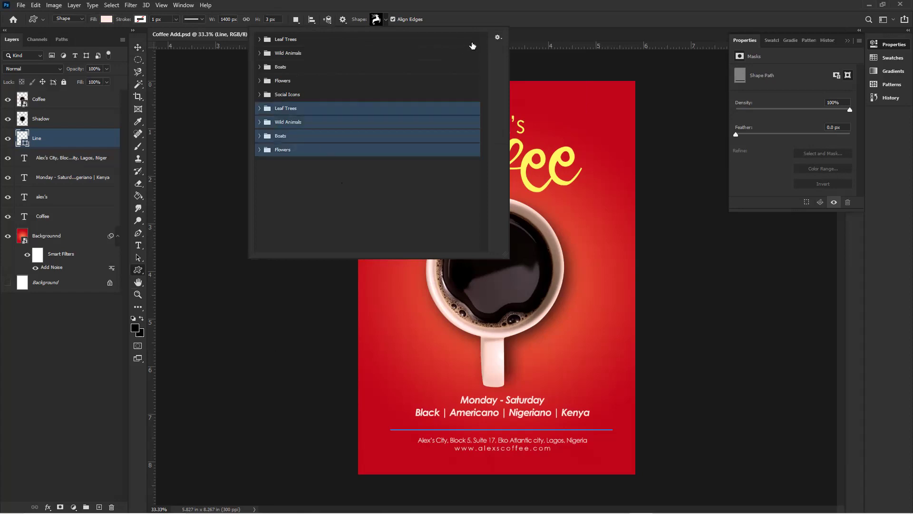
pyautogui.click(498, 38)
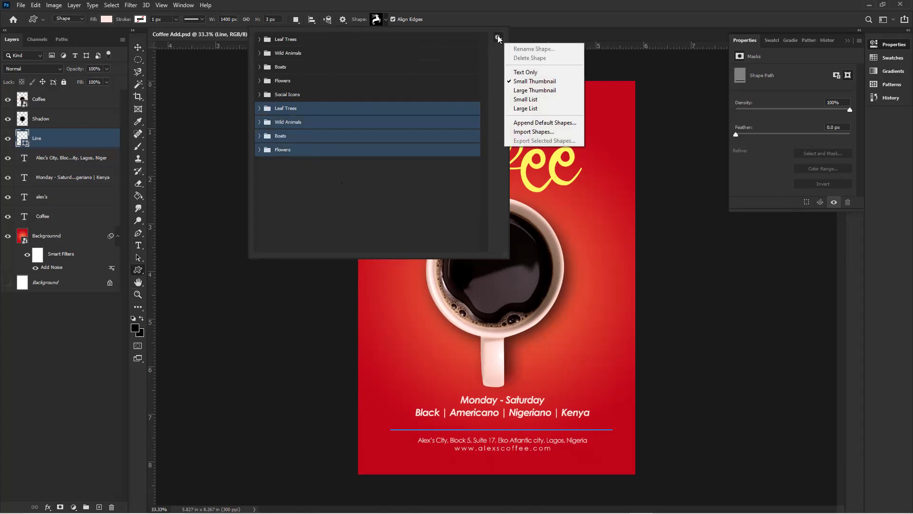
pyautogui.click(498, 38)
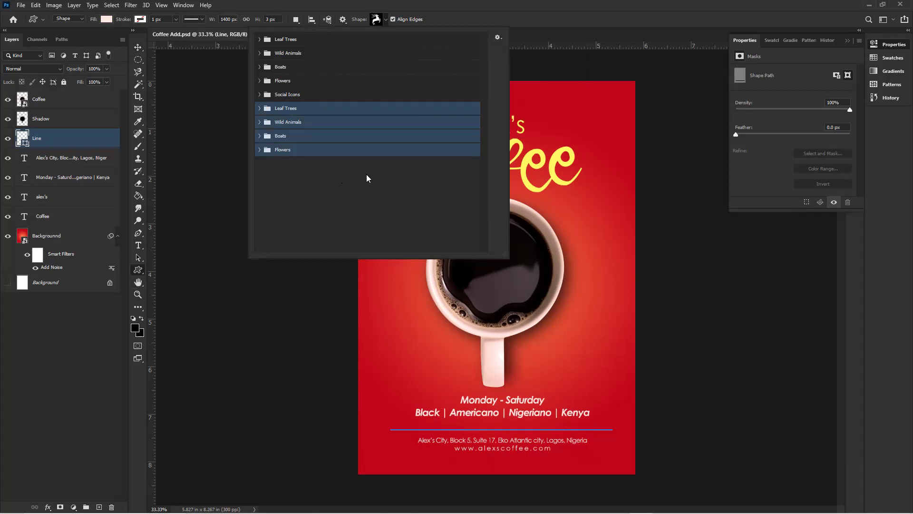
pyautogui.rightClick(347, 111)
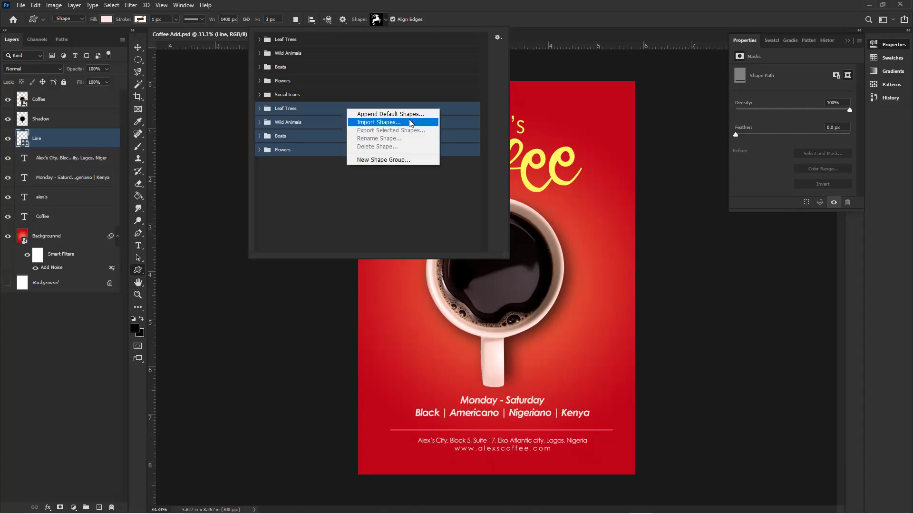
pyautogui.click(317, 166)
pyautogui.click(646, 7)
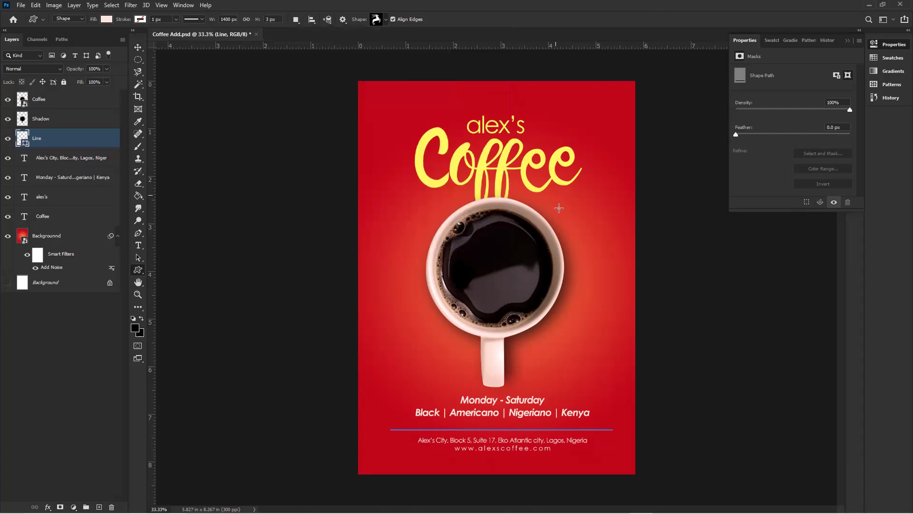
pyautogui.press('Return')
pyautogui.press('v')
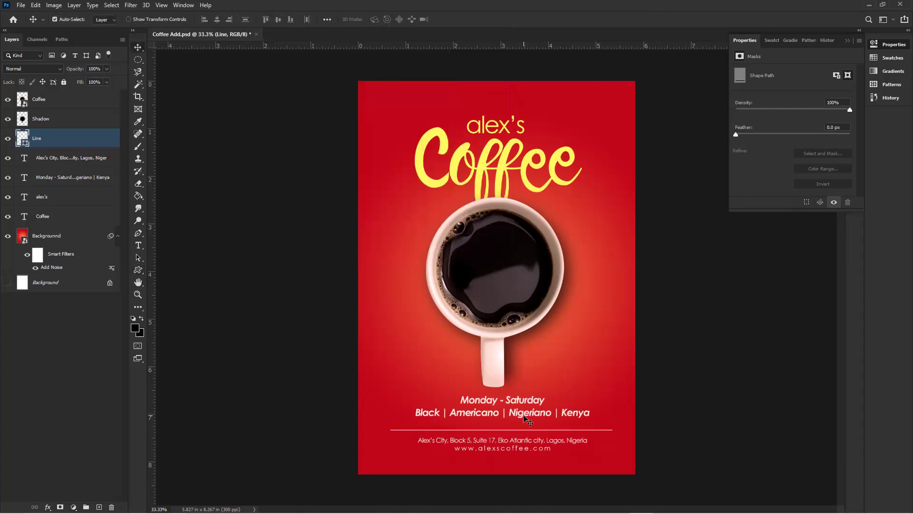
pyautogui.click(143, 273)
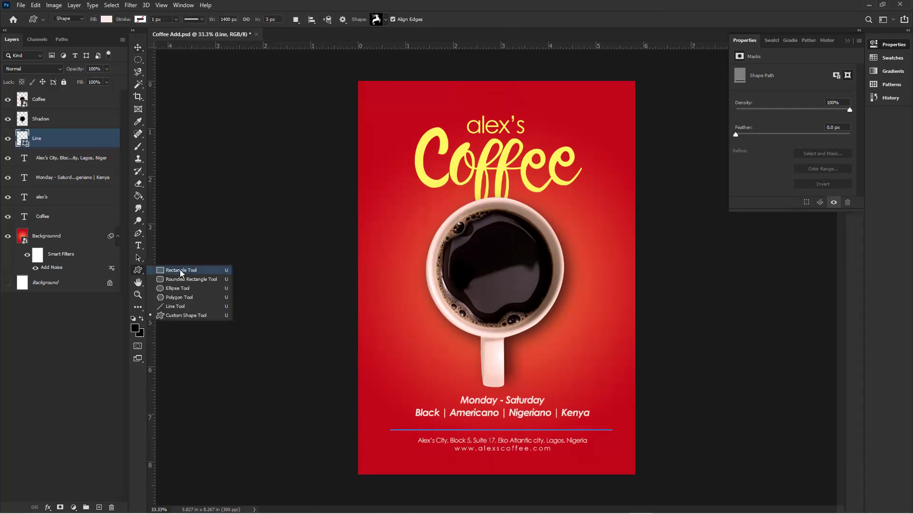
pyautogui.click(174, 297)
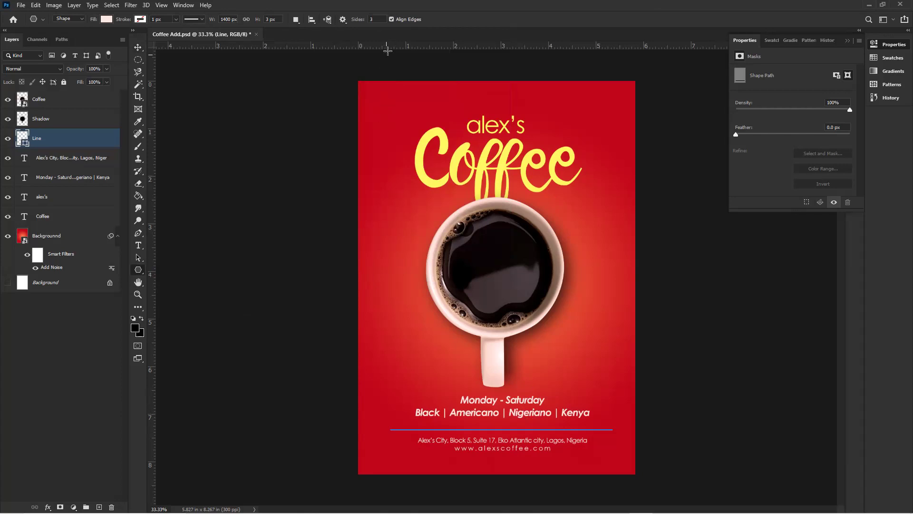
pyautogui.click(370, 18)
pyautogui.write('6')
pyautogui.rightClick(140, 234)
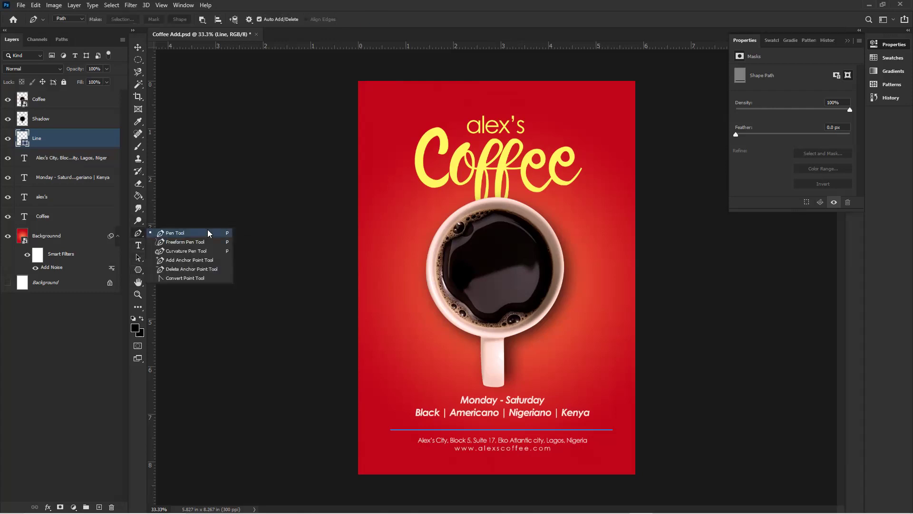
pyautogui.click(176, 233)
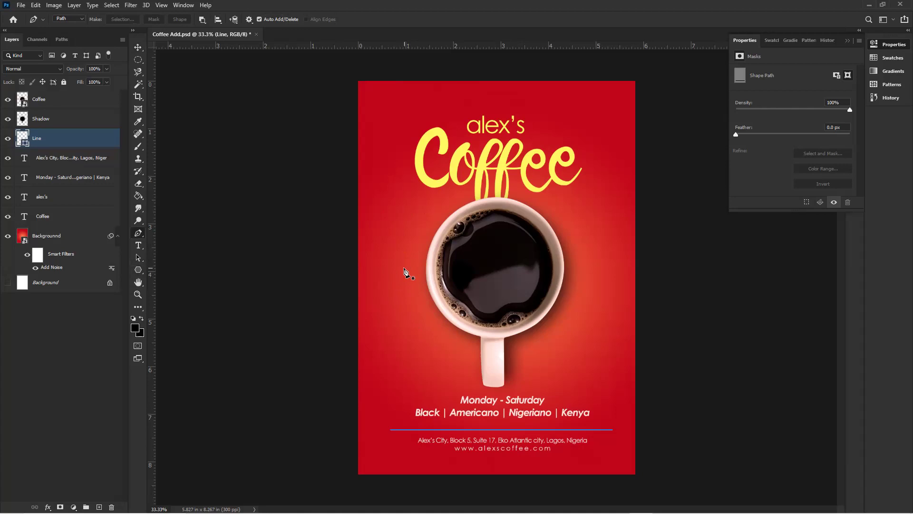
pyautogui.press('v')
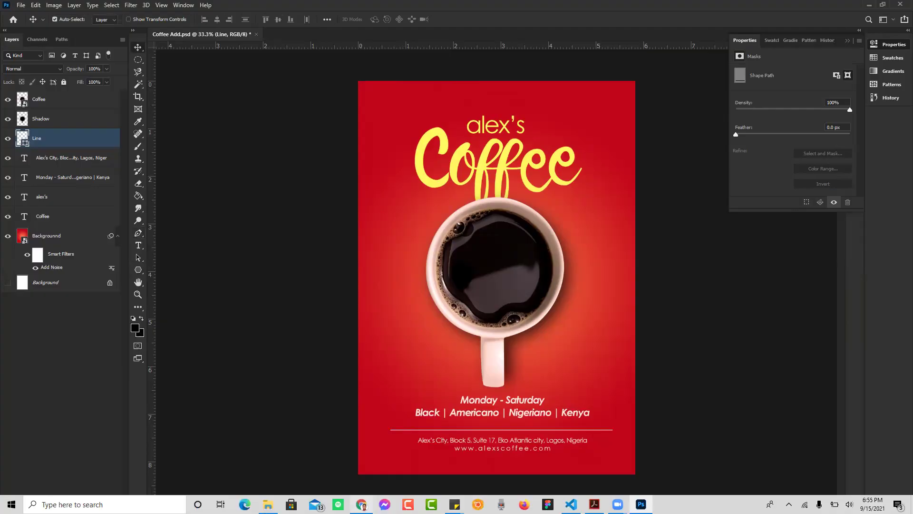
# Switch to Chrome and search Google Images for "price icon" in the new tab.
pyautogui.click(363, 505)
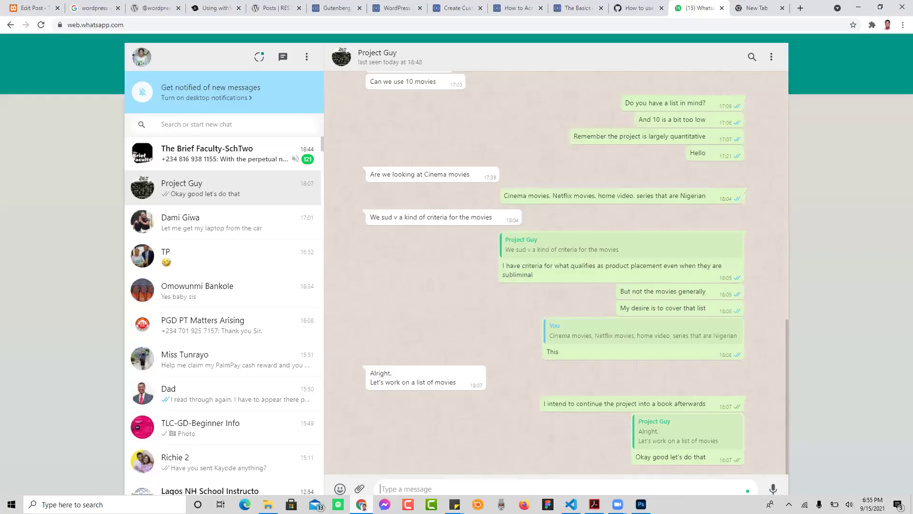
pyautogui.click(767, 10)
pyautogui.click(585, 25)
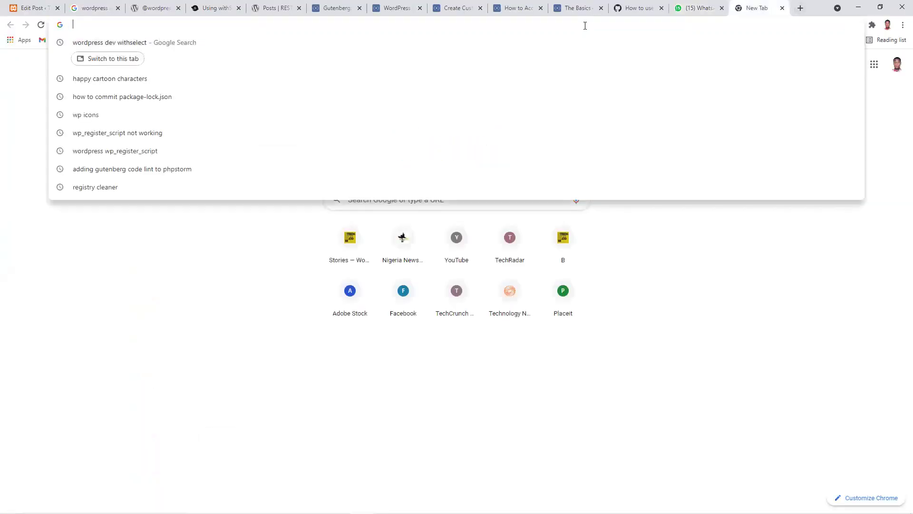
pyautogui.write('pen')
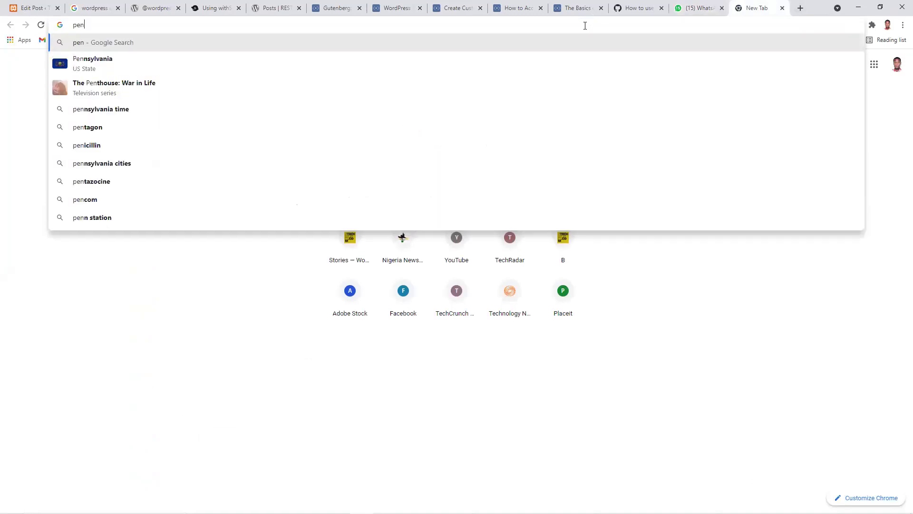
pyautogui.press('BackSpace')
pyautogui.press('BackSpace')
pyautogui.press('BackSpace')
pyautogui.write('price')
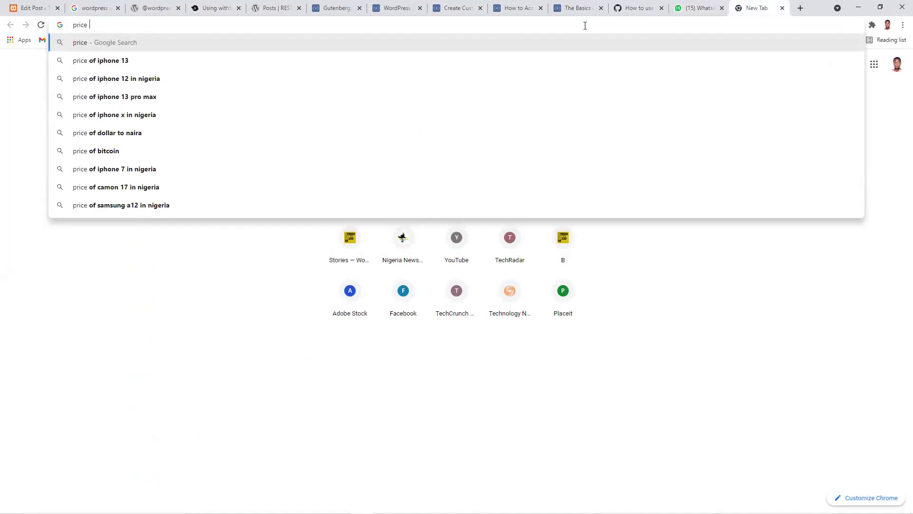
pyautogui.write(' icon')
pyautogui.press('Return')
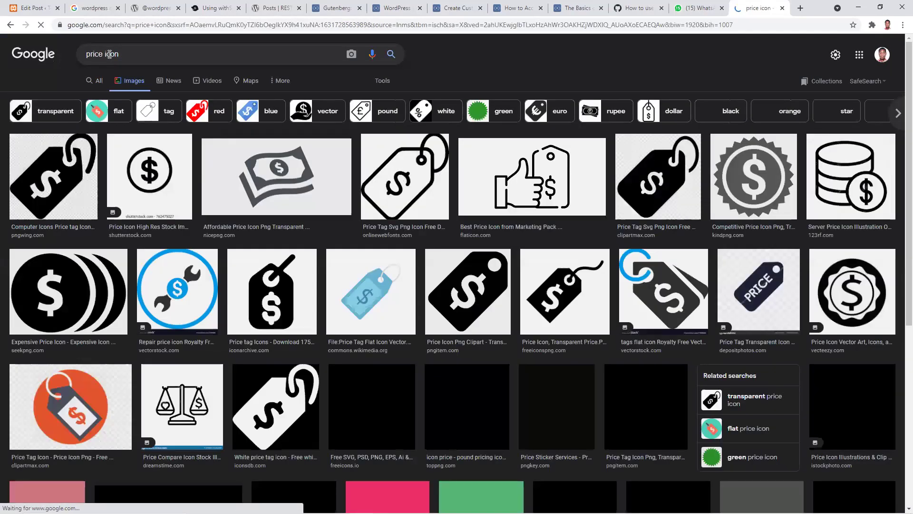
# Search images for "price tag" and download the blank red price tag with the dashed border to the Downloads folder.
pyautogui.doubleClick(110, 54)
pyautogui.write('tag')
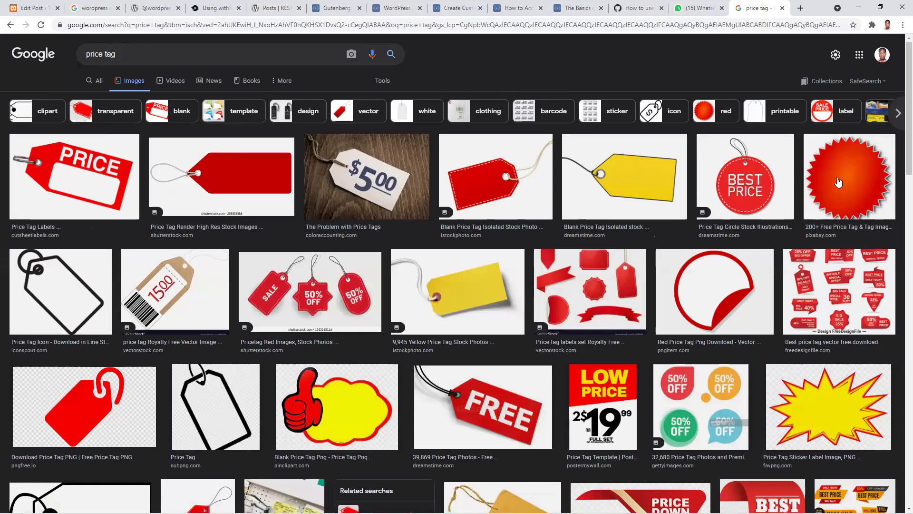
pyautogui.click(487, 182)
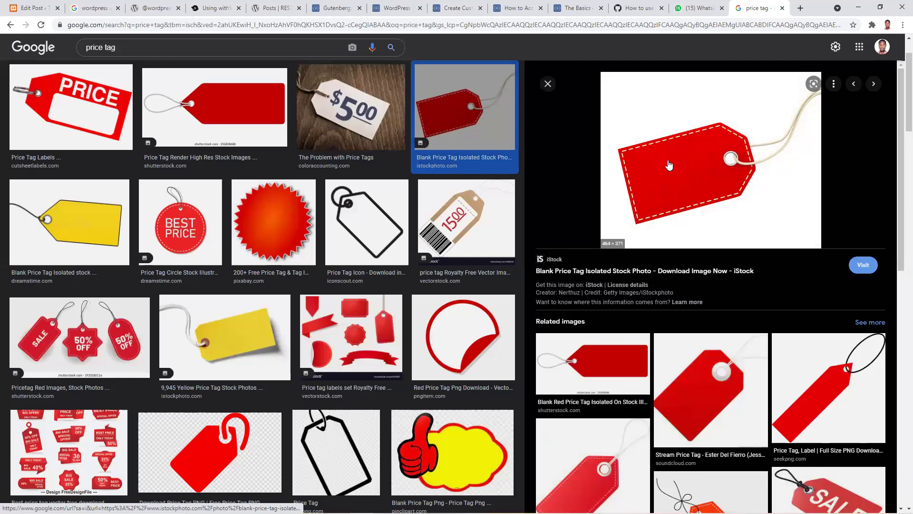
pyautogui.rightClick(670, 165)
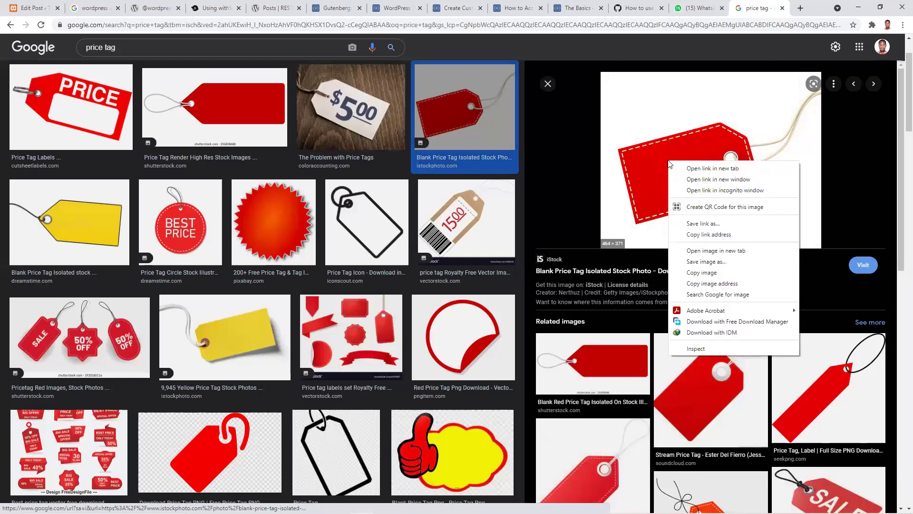
pyautogui.click(731, 263)
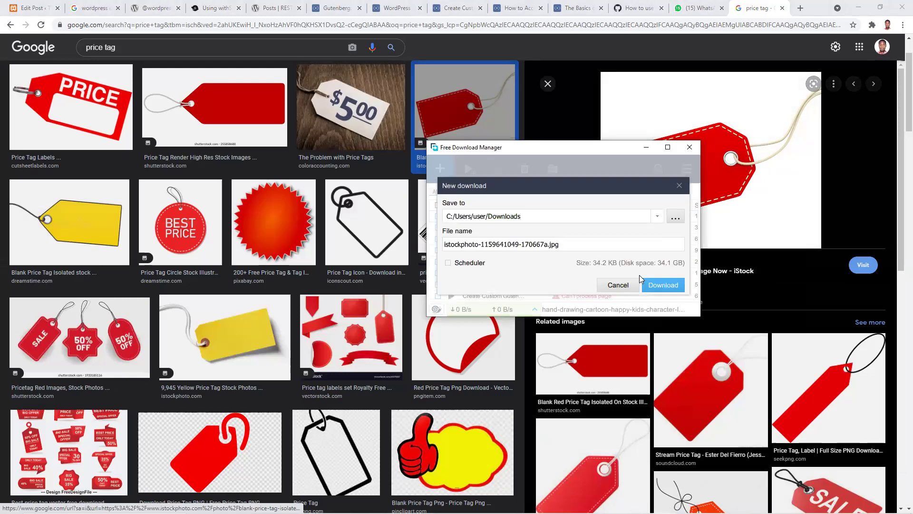
pyautogui.click(664, 285)
# Download the blank yellow price tag image with the white string, and close the download manager window and image preview.
pyautogui.click(238, 328)
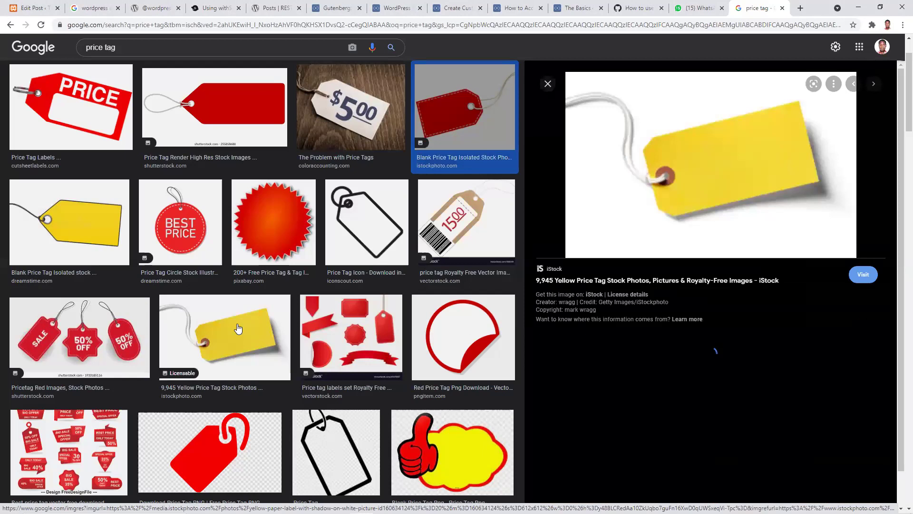
pyautogui.rightClick(726, 153)
pyautogui.click(831, 254)
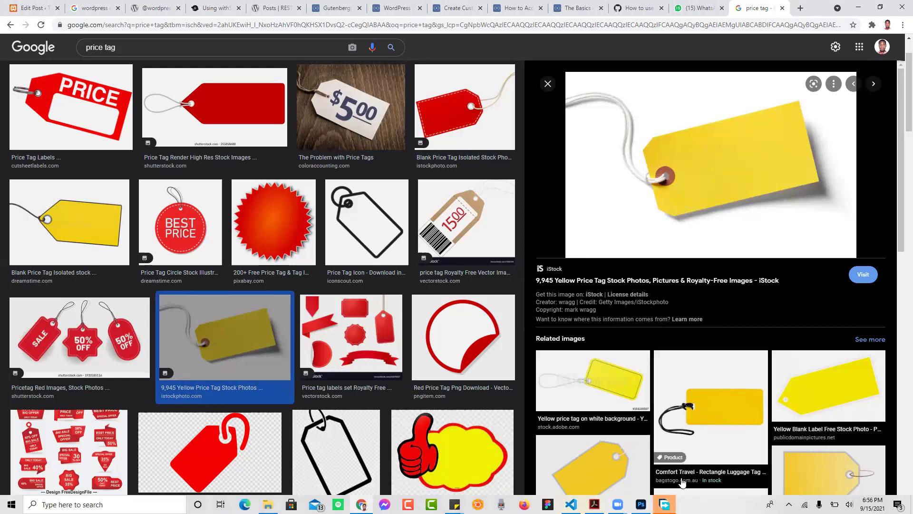
pyautogui.click(664, 284)
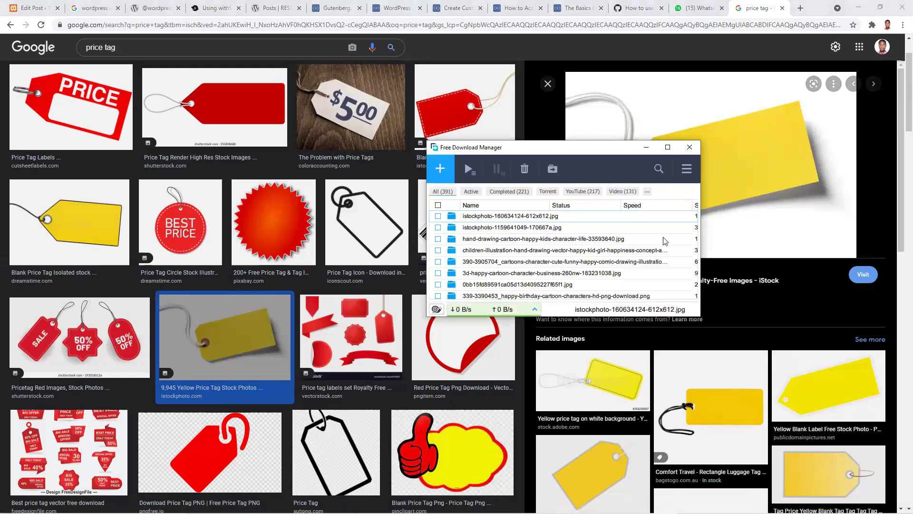
pyautogui.click(646, 147)
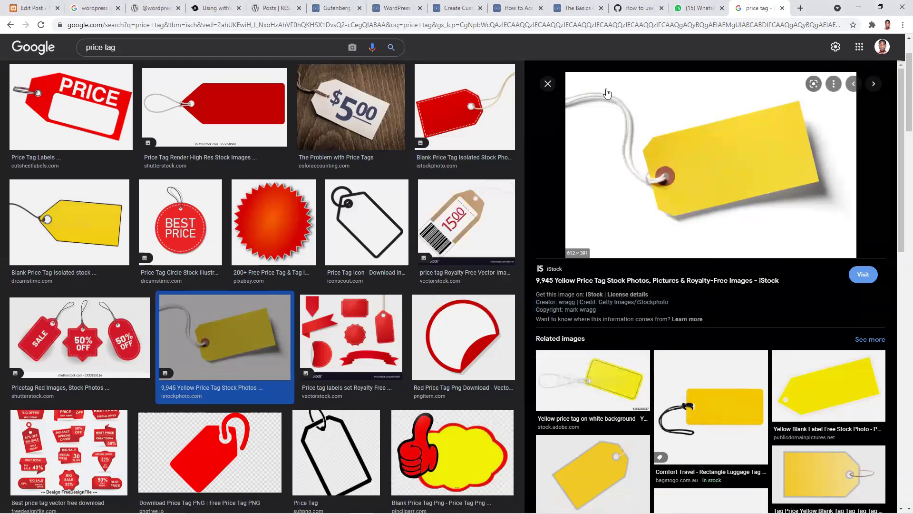
pyautogui.click(548, 84)
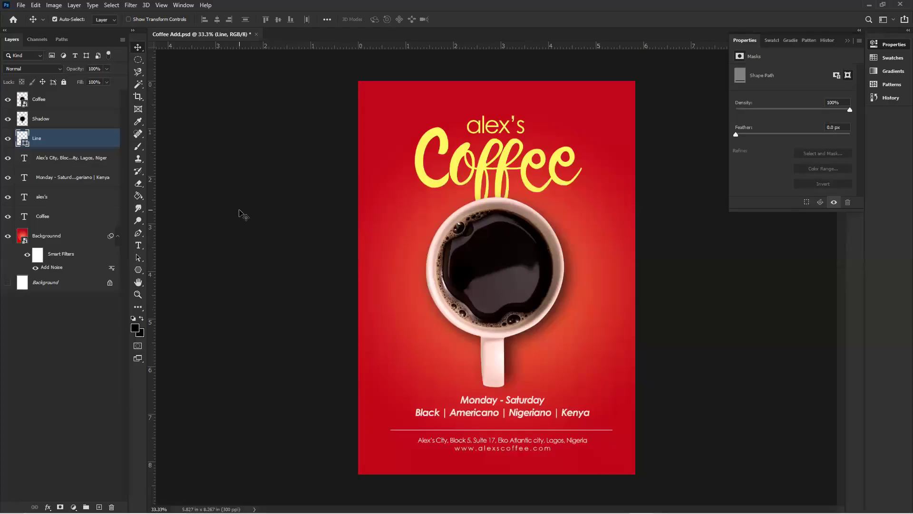
pyautogui.click(240, 210)
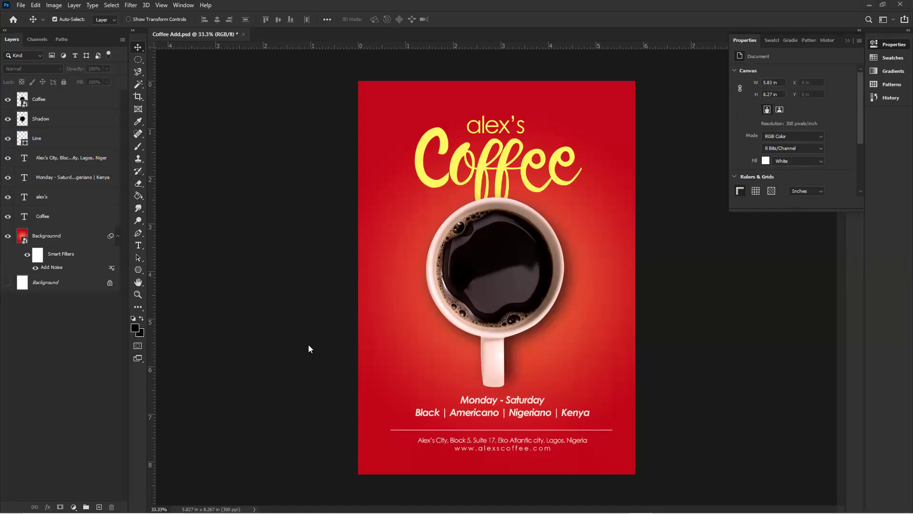
pyautogui.click(268, 509)
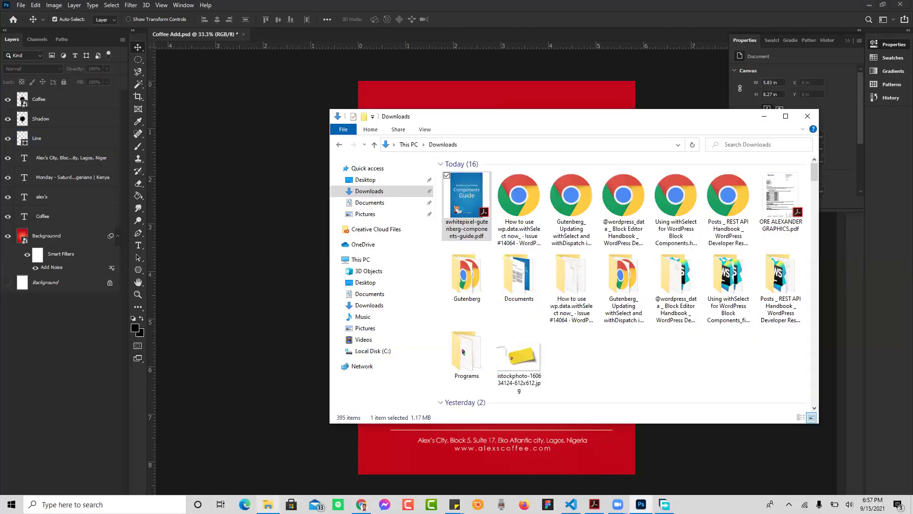
pyautogui.click(375, 306)
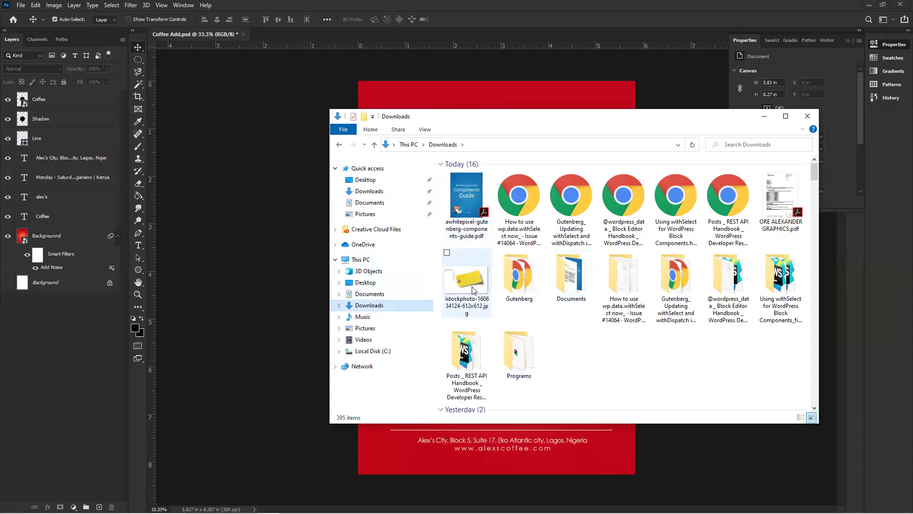
pyautogui.click(472, 280)
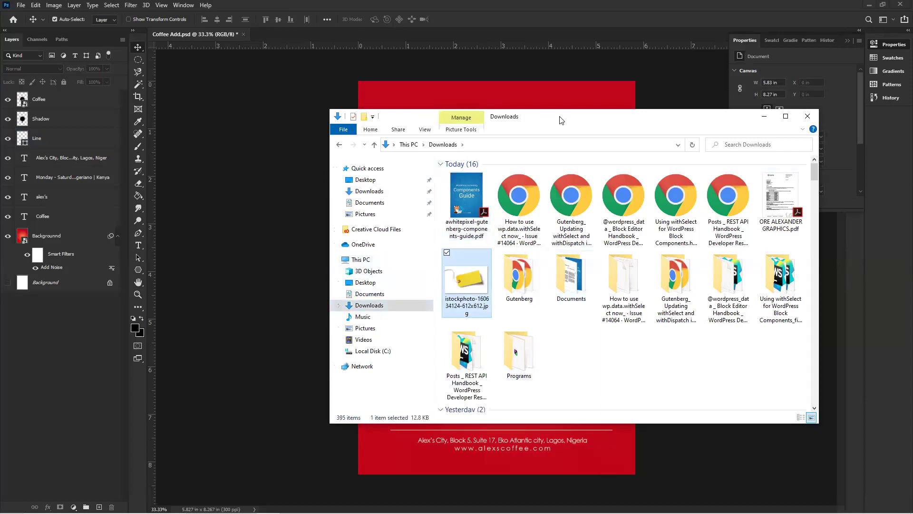
pyautogui.moveTo(560, 120); pyautogui.dragTo(742, 113)
pyautogui.moveTo(434, 392); pyautogui.dragTo(422, 345)
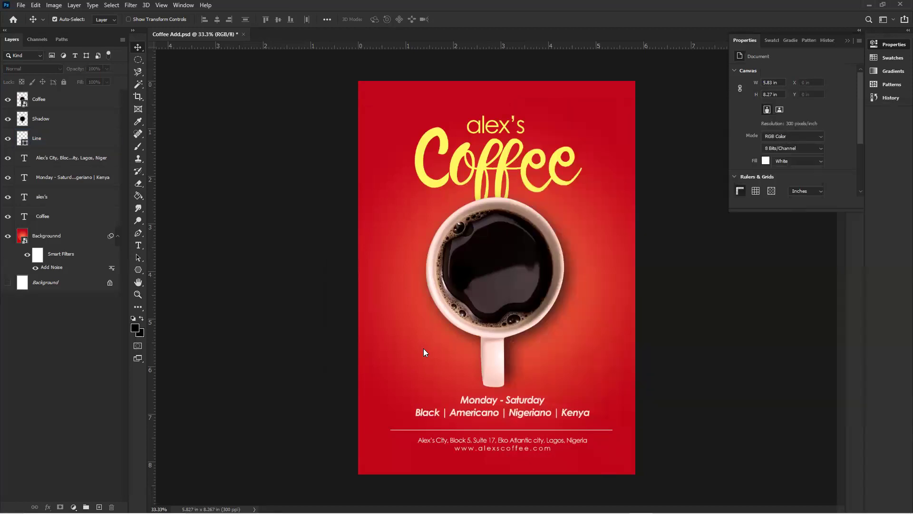
pyautogui.moveTo(532, 281); pyautogui.dragTo(469, 335)
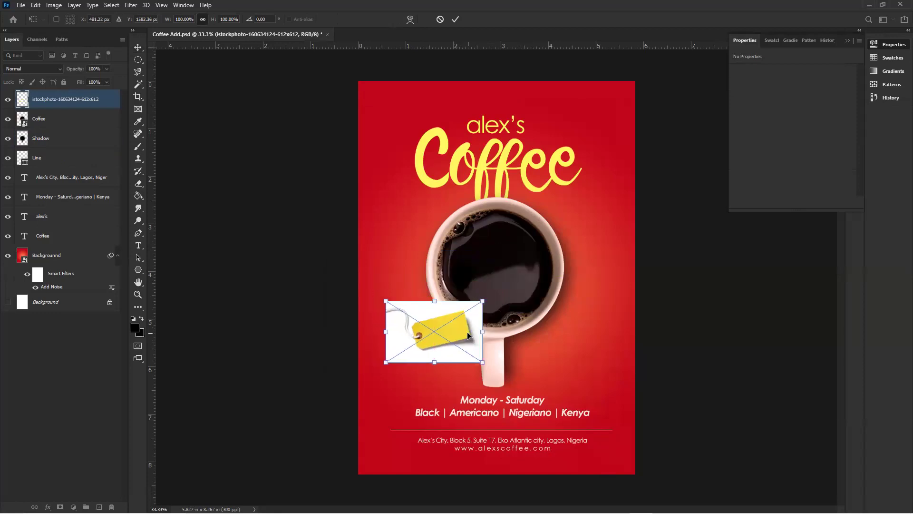
# Enlarge the placed tag image to about 3.73 × 2.38 in and commit the placement.
pyautogui.moveTo(492, 296); pyautogui.dragTo(540, 264)
pyautogui.moveTo(385, 362); pyautogui.dragTo(364, 378)
pyautogui.press('Return')
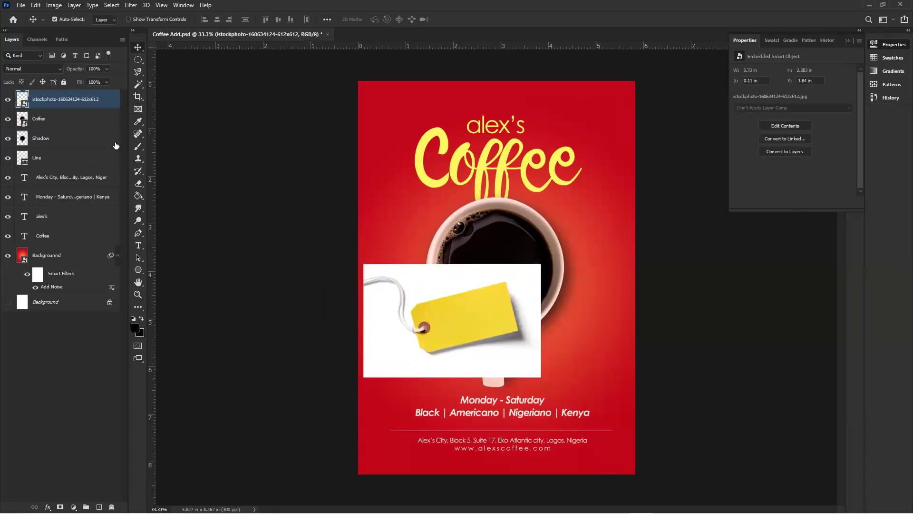
# Move the tag image layer directly below the Line layer and rename it "Prcie Tag".
pyautogui.moveTo(66, 104); pyautogui.dragTo(65, 159)
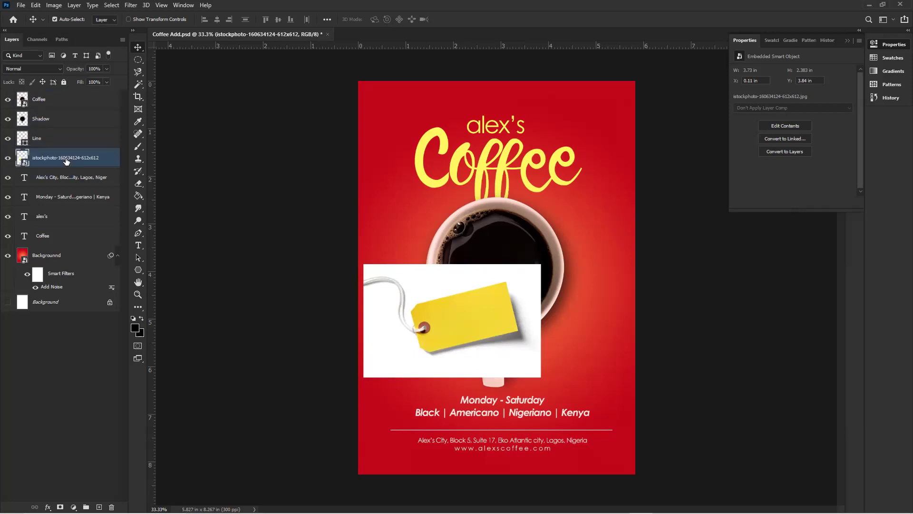
pyautogui.rightClick(64, 159)
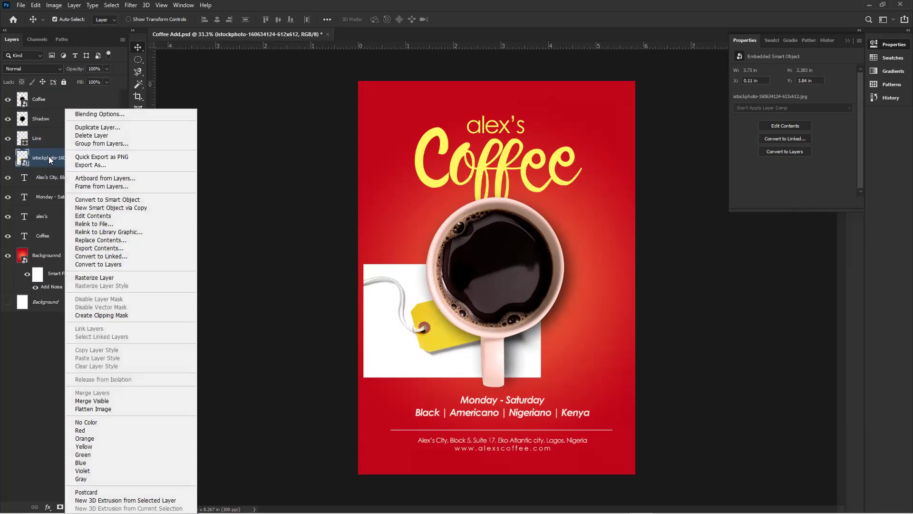
pyautogui.click(49, 159)
pyautogui.doubleClick(50, 157)
pyautogui.write('Prcie Tag')
pyautogui.press('Return')
# Convert the Prcie Tag layer to a smart object and rasterize the image layer inside its contents.
pyautogui.rightClick(35, 162)
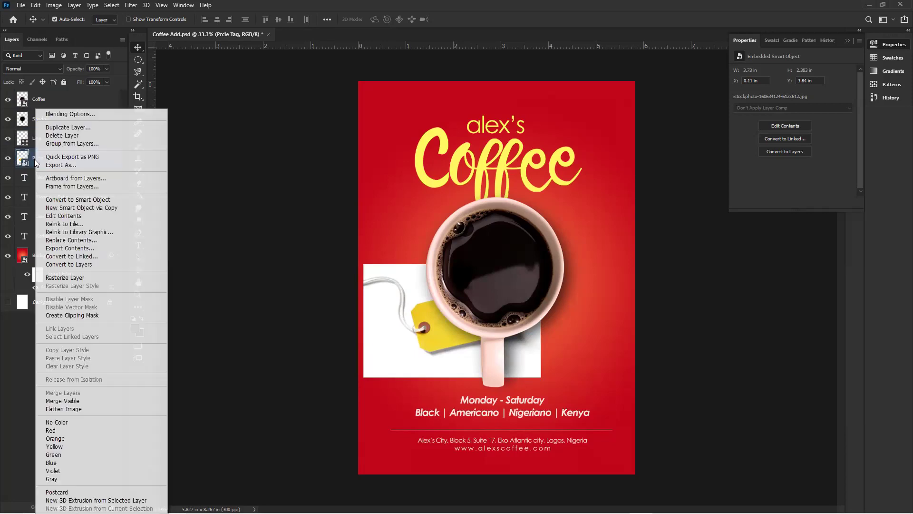
pyautogui.click(83, 199)
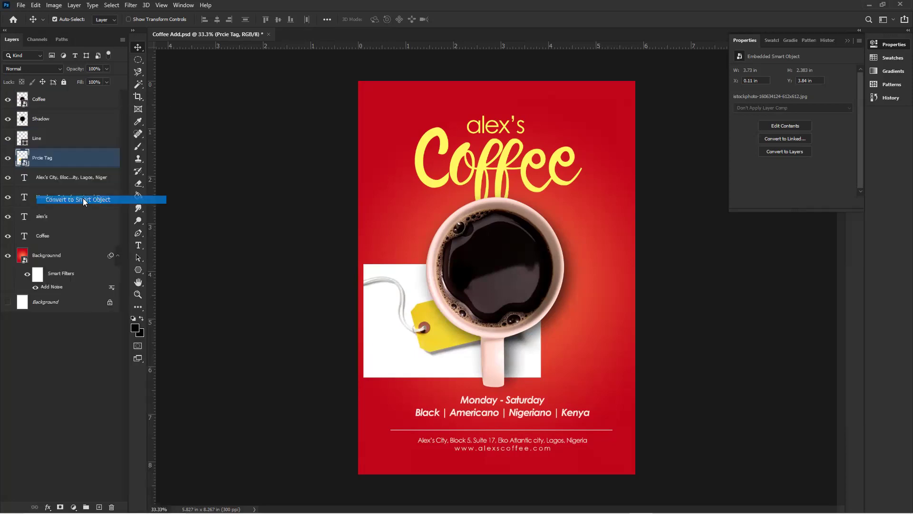
pyautogui.doubleClick(26, 165)
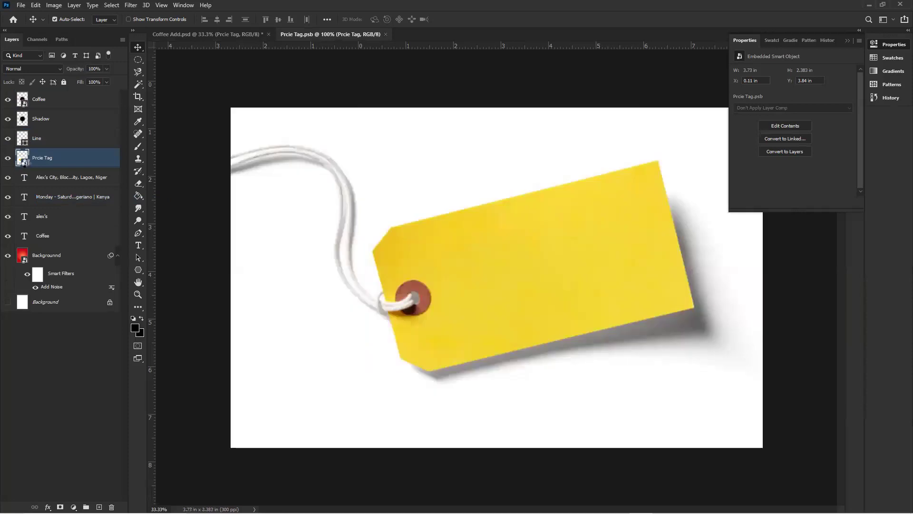
pyautogui.rightClick(51, 104)
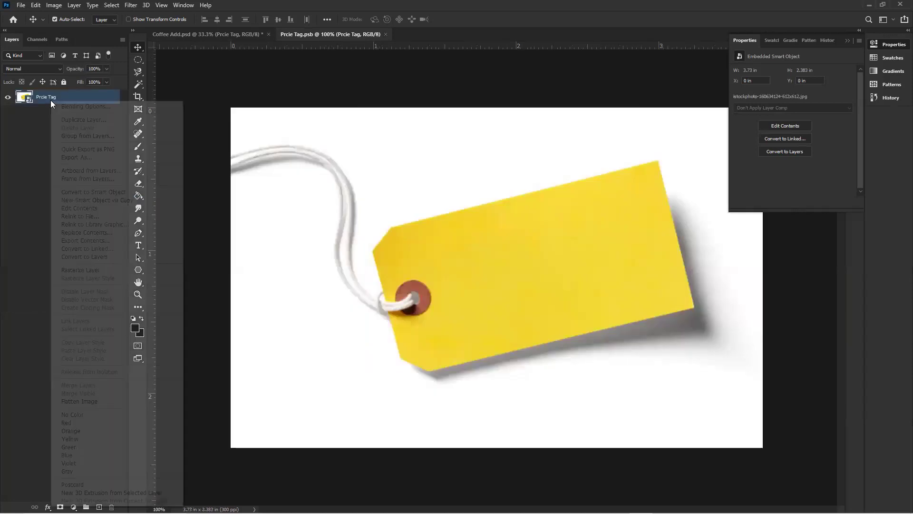
pyautogui.click(80, 270)
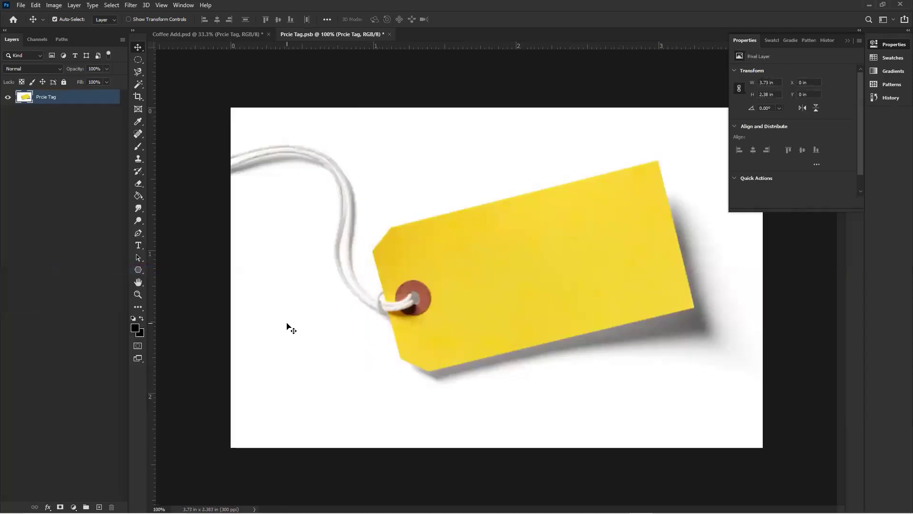
# Try to remove the tag image's white background with the Magic Wand, and undo the deletion.
pyautogui.press('w')
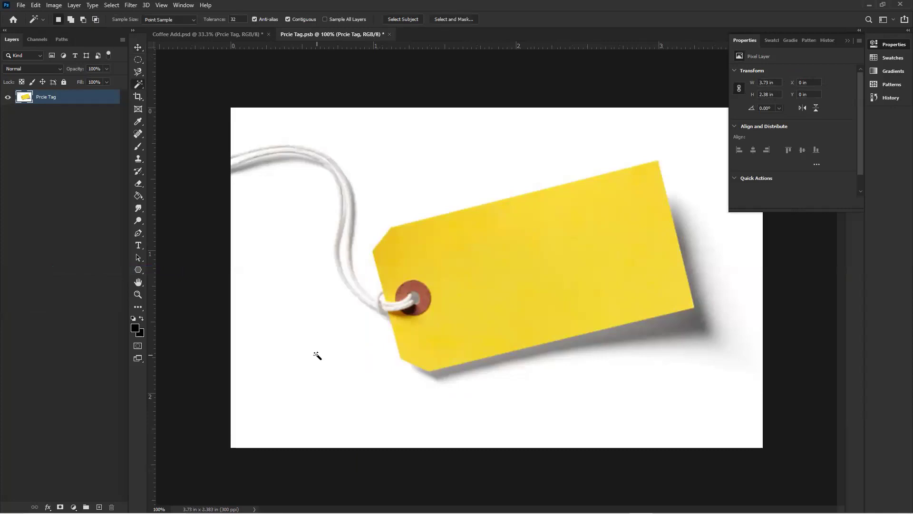
pyautogui.click(317, 355)
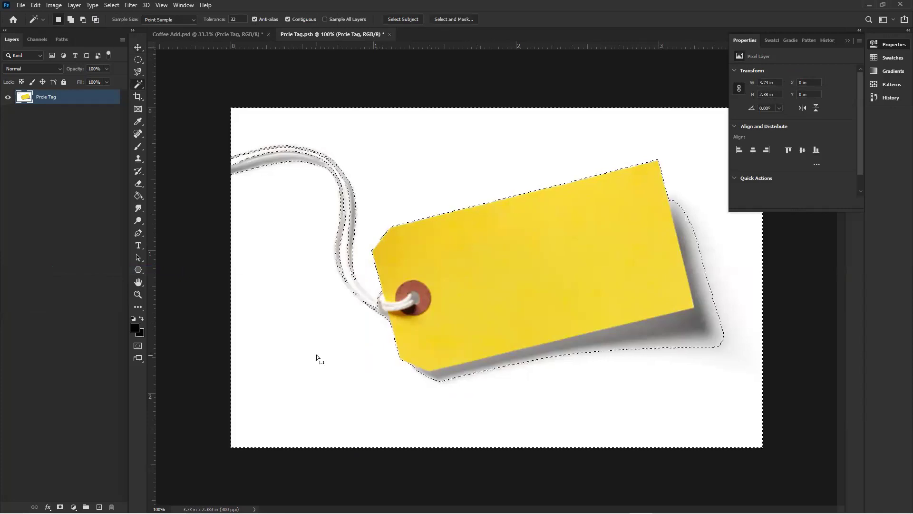
pyautogui.press('Delete')
pyautogui.click(691, 251)
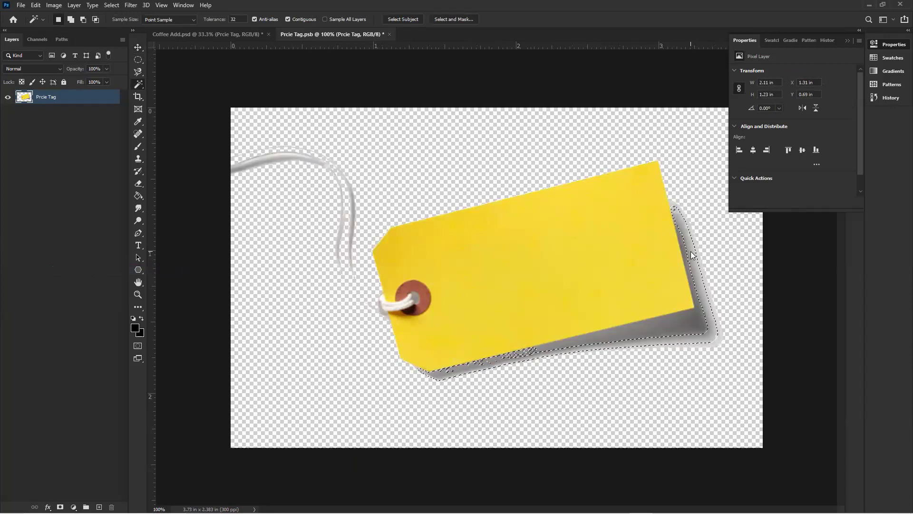
pyautogui.hotkey('ctrl', 'd')
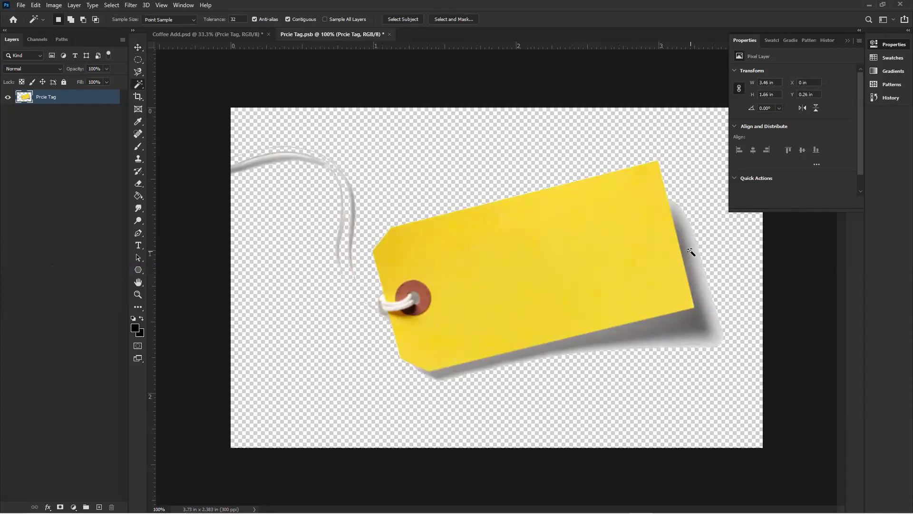
pyautogui.hotkey('ctrl', 'z')
pyautogui.hotkey('ctrl', 'z')
pyautogui.hotkey('ctrl', 'z')
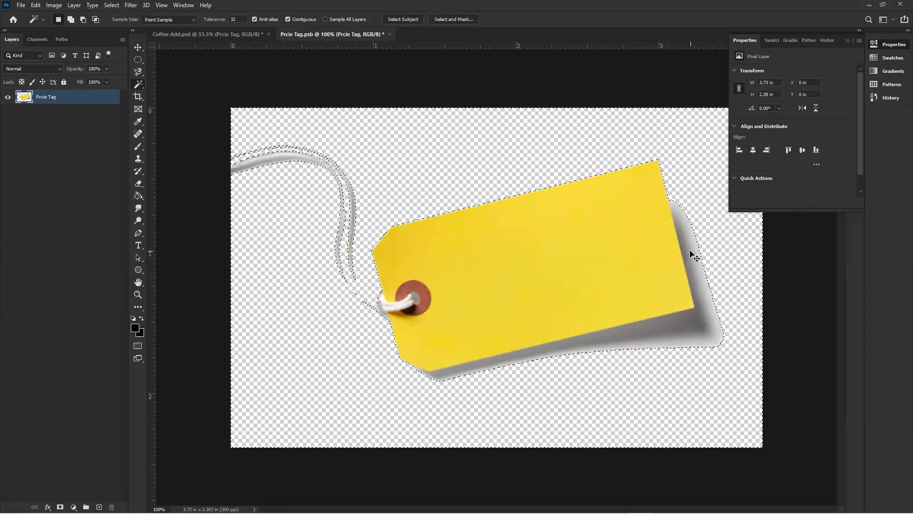
pyautogui.hotkey('ctrl', 'd')
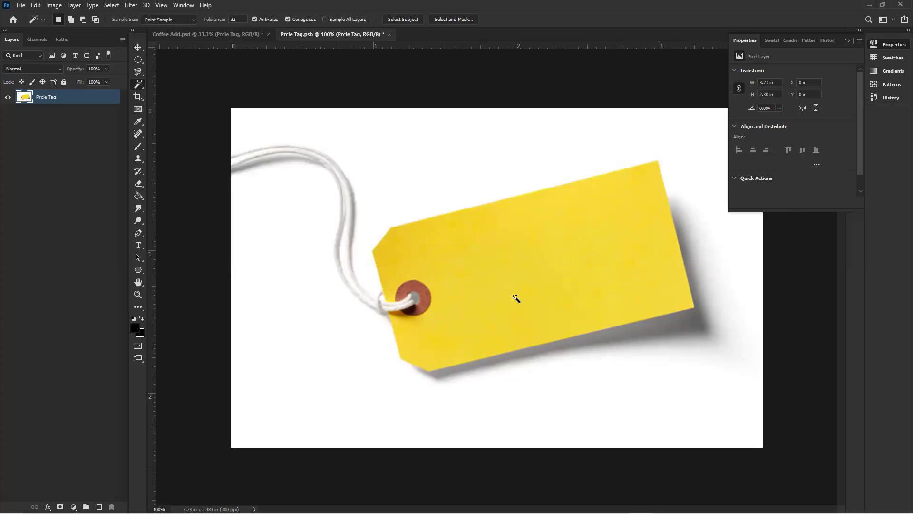
# Try to select the yellow tag together with its white string using the Quick Selection tool, and clear the selection.
pyautogui.click(141, 82)
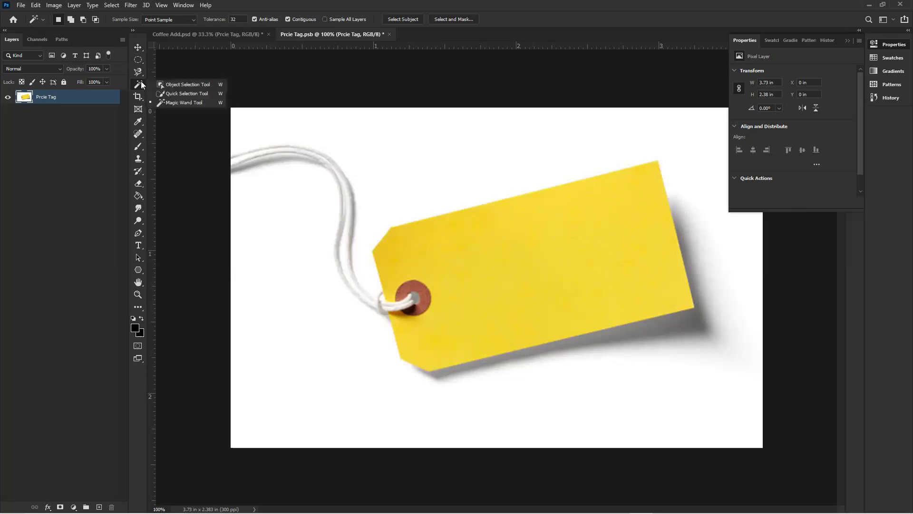
pyautogui.click(198, 91)
pyautogui.moveTo(650, 202)
pyautogui.mouseDown()
pyautogui.moveTo(641, 273)
pyautogui.moveTo(577, 291)
pyautogui.mouseUp()
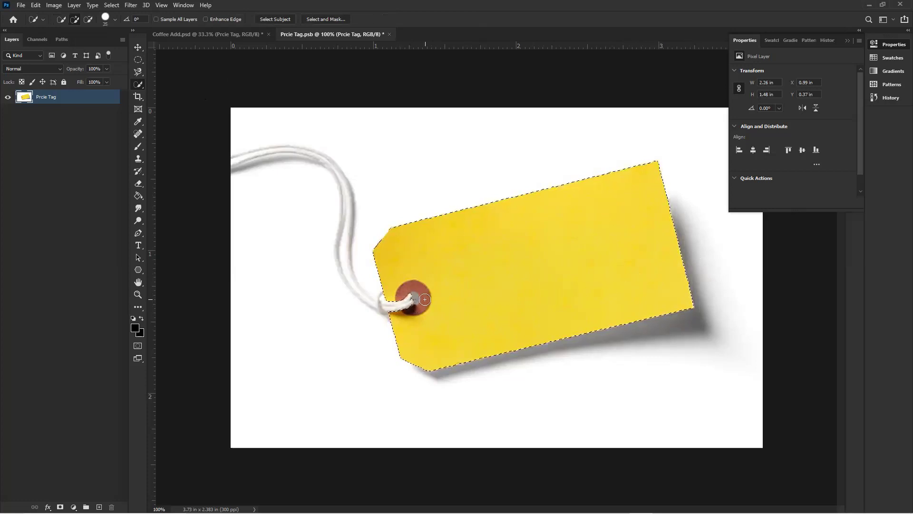
pyautogui.press('[')
pyautogui.moveTo(403, 303)
pyautogui.mouseDown()
pyautogui.moveTo(373, 305)
pyautogui.moveTo(340, 266)
pyautogui.mouseUp()
pyautogui.click(337, 258)
pyautogui.hotkey('ctrl', 'd')
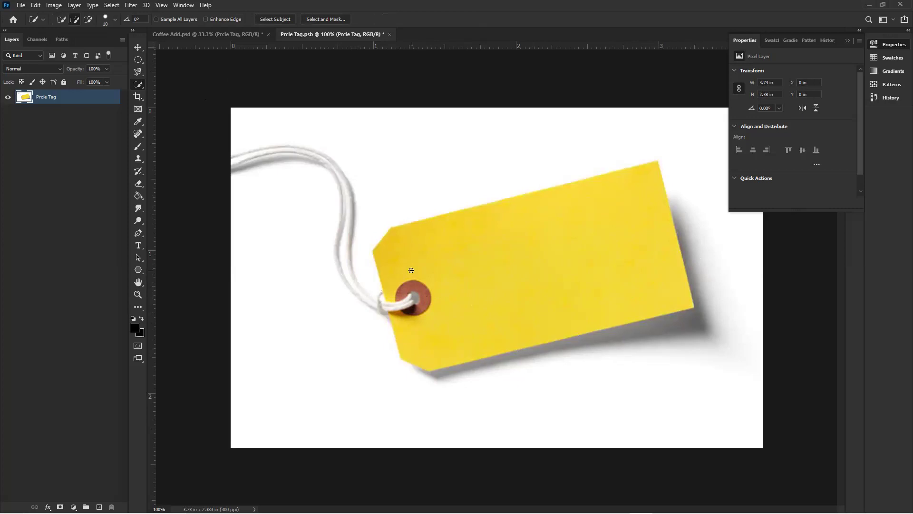
# Select only the yellow tag body with a larger Quick Selection brush and copy it to a new layer.
pyautogui.press(']')
pyautogui.press(']')
pyautogui.press(']')
pyautogui.press(']')
pyautogui.press(']')
pyautogui.moveTo(550, 251)
pyautogui.mouseDown()
pyautogui.moveTo(595, 215)
pyautogui.moveTo(620, 219)
pyautogui.moveTo(598, 255)
pyautogui.mouseUp()
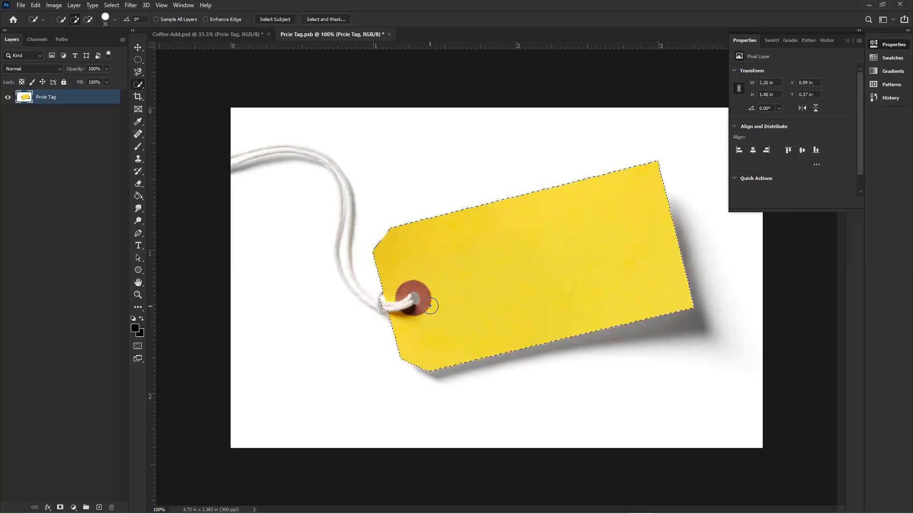
pyautogui.hotkey('ctrl', 'j')
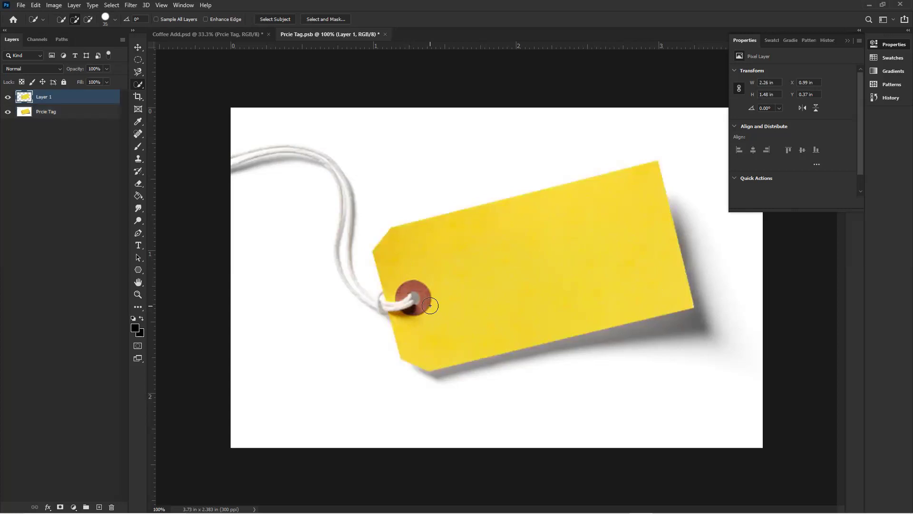
# Trace the outer edge of the white string with the Pen tool, from the tag's edge to the canvas border.
pyautogui.press('p')
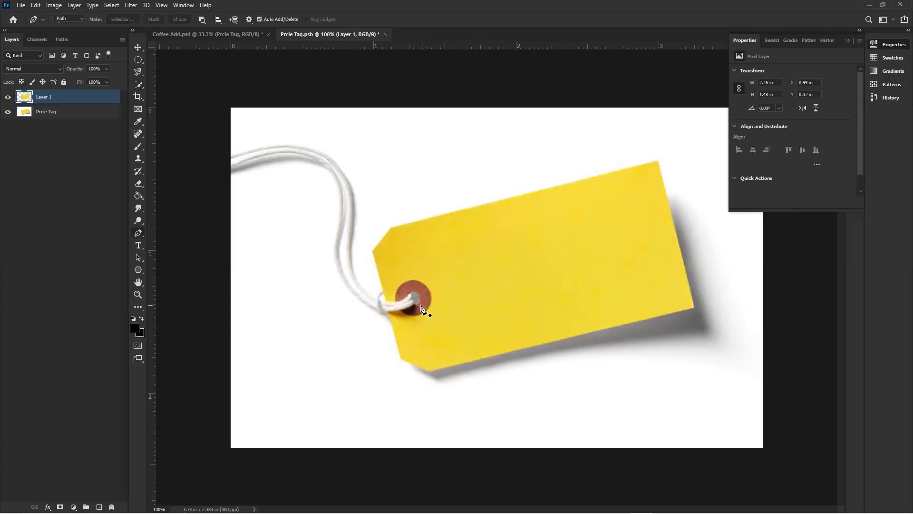
pyautogui.click(386, 303)
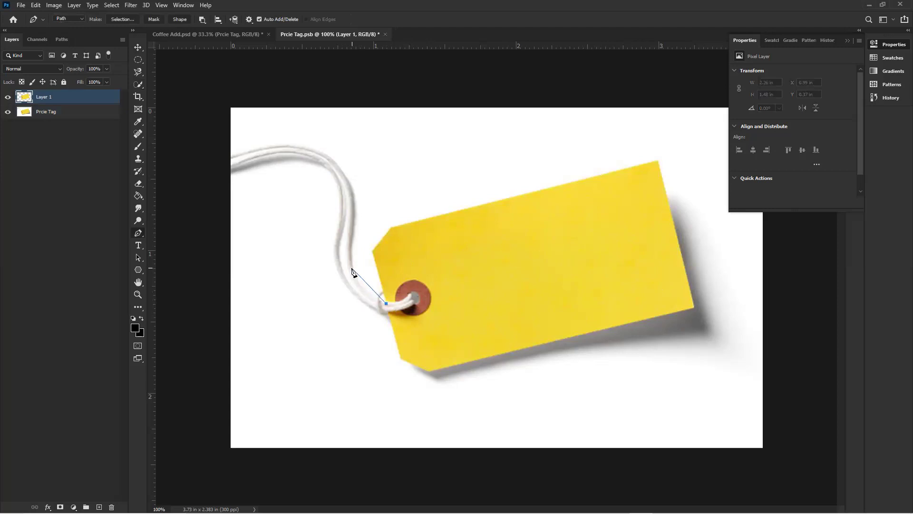
pyautogui.moveTo(352, 268); pyautogui.dragTo(351, 239)
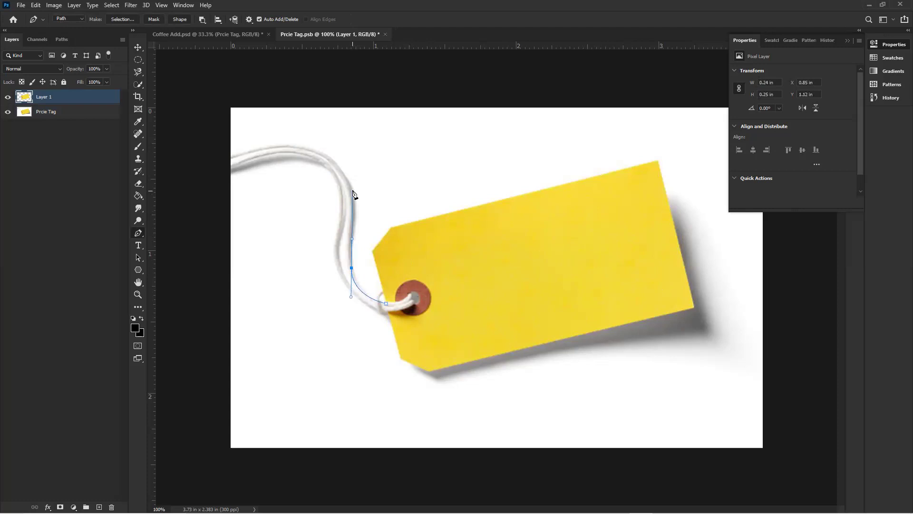
pyautogui.click(353, 192)
pyautogui.moveTo(284, 144); pyautogui.dragTo(224, 139)
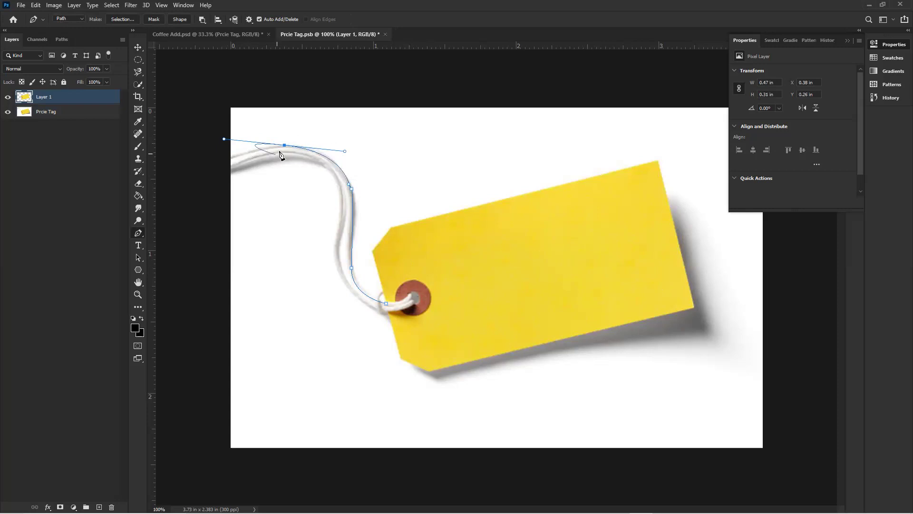
pyautogui.click(285, 145)
pyautogui.moveTo(228, 157); pyautogui.dragTo(211, 165)
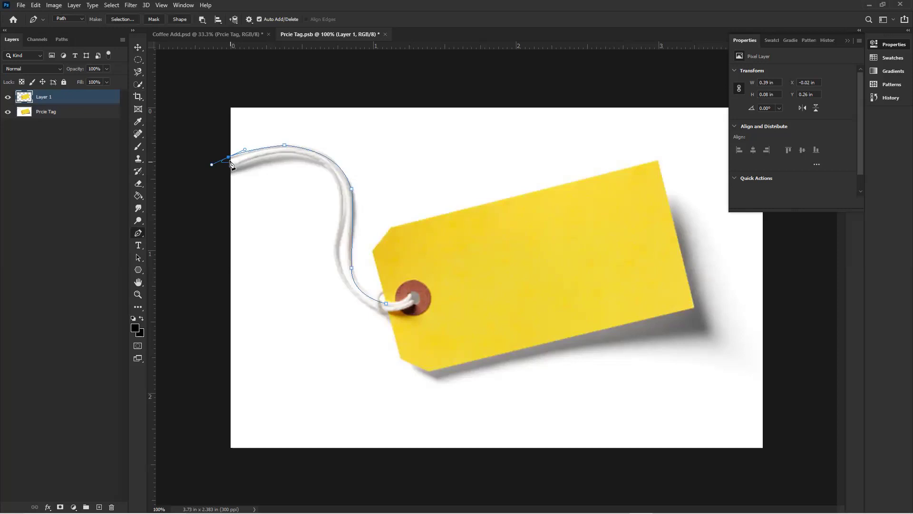
pyautogui.click(229, 157)
# Trace the string's inner edge back to the starting point and convert the closed path into a selection.
pyautogui.click(231, 168)
pyautogui.moveTo(294, 154); pyautogui.dragTo(325, 155)
pyautogui.moveTo(338, 225); pyautogui.dragTo(335, 261)
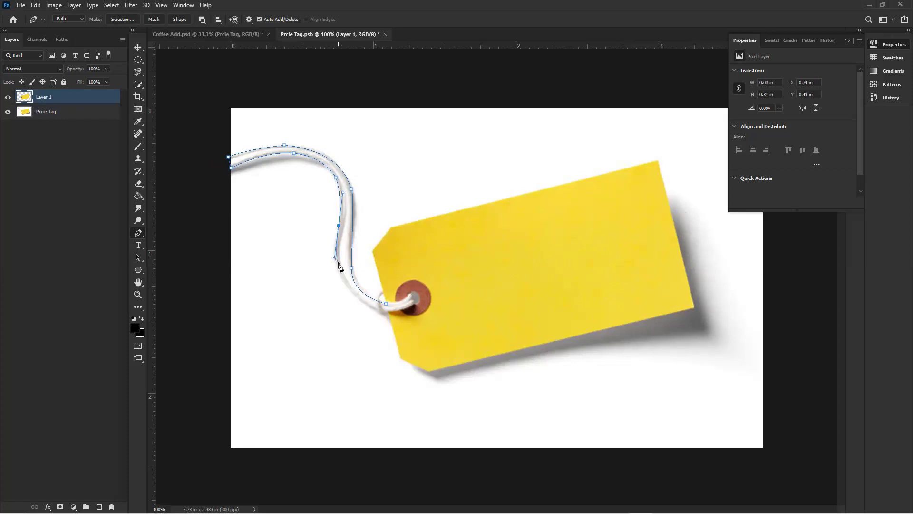
pyautogui.moveTo(352, 292); pyautogui.dragTo(370, 308)
pyautogui.moveTo(388, 312); pyautogui.dragTo(399, 319)
pyautogui.click(388, 305)
pyautogui.rightClick(345, 259)
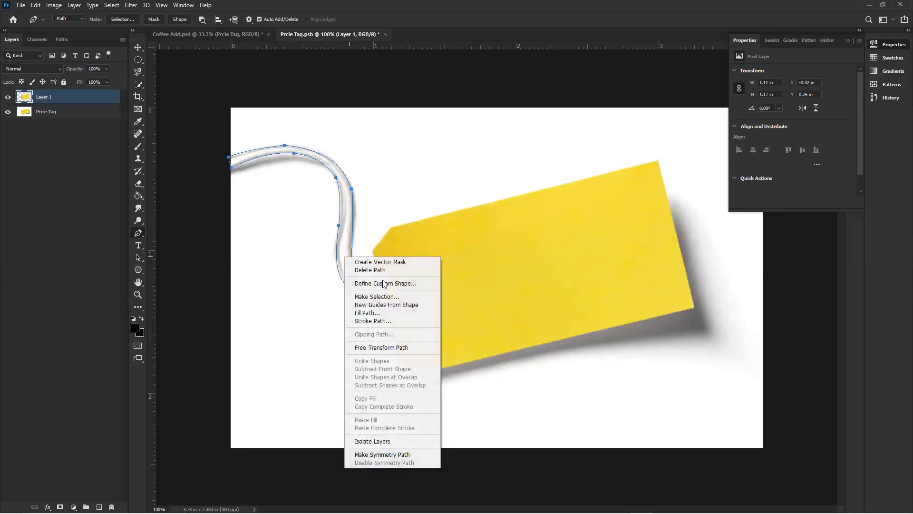
pyautogui.click(386, 296)
pyautogui.click(505, 135)
# Try inverting the string selection and copying it from Layer 1 to a new layer, and undo both.
pyautogui.hotkey('ctrl', 'shift', 'i')
pyautogui.hotkey('ctrl', 'shift', 'alt', 'n')
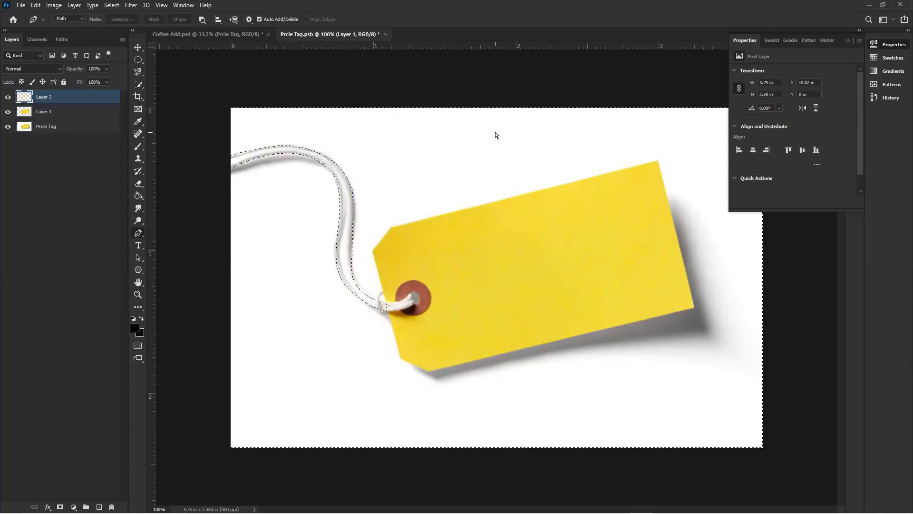
pyautogui.click(9, 129)
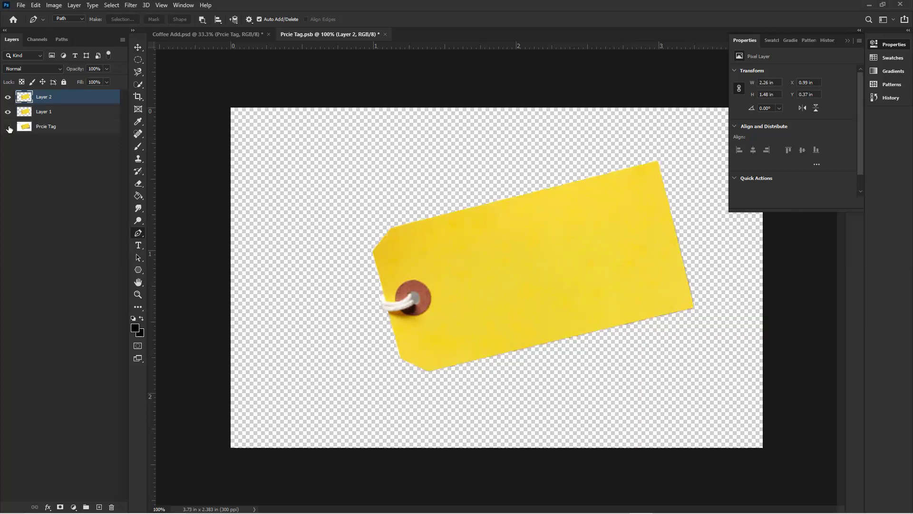
pyautogui.keyDown('alt'); pyautogui.click(8, 99); pyautogui.keyUp('alt')
pyautogui.hotkey('ctrl', 'z')
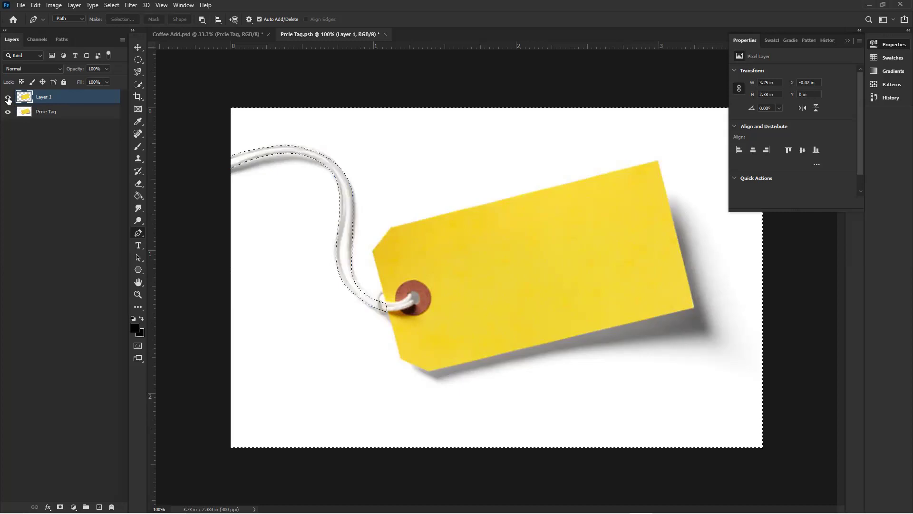
pyautogui.hotkey('ctrl', 'z')
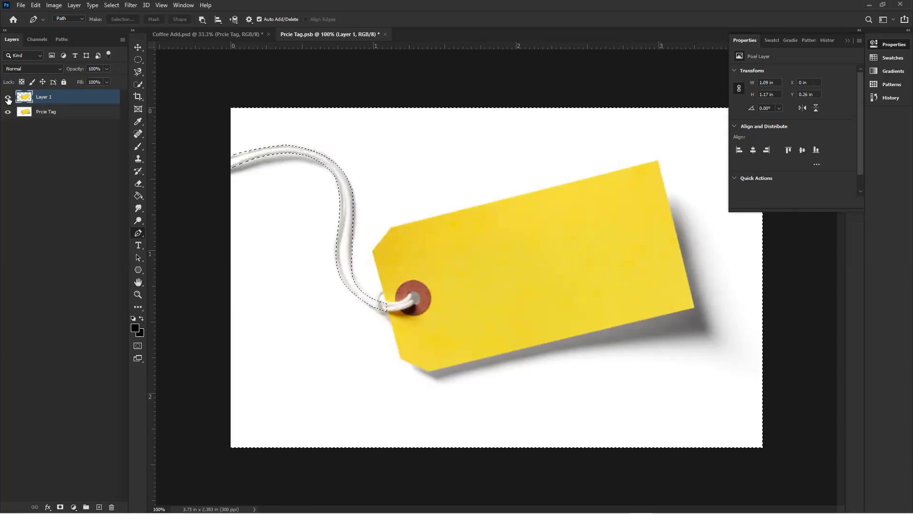
# Try to copy the selected string area from Layer 1 to a new layer, inspect it by toggling layer visibility, and undo the copy.
pyautogui.hotkey('ctrl', 'shift', 'z')
pyautogui.hotkey('ctrl', 'shift', 'z')
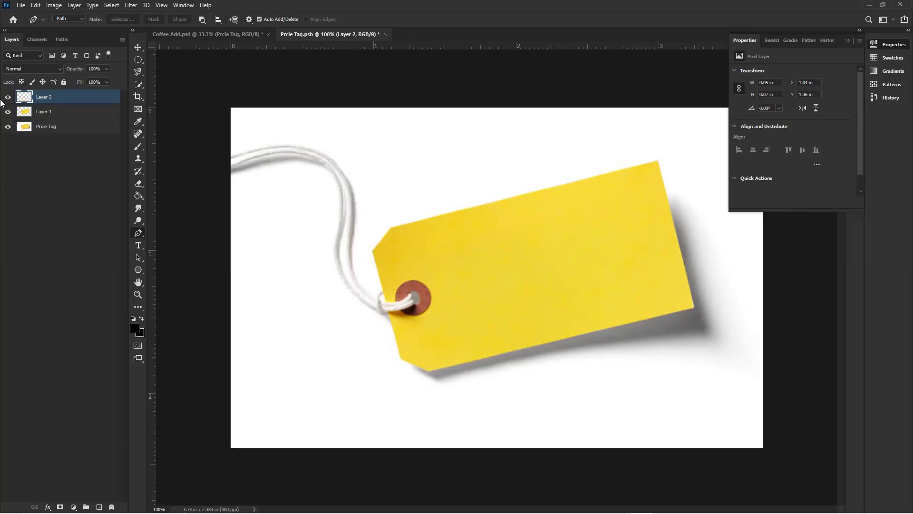
pyautogui.click(12, 129)
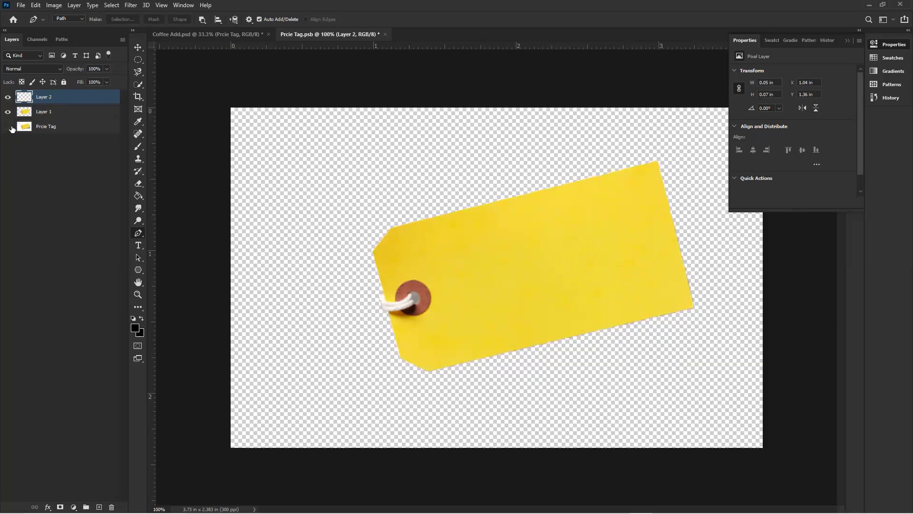
pyautogui.click(11, 113)
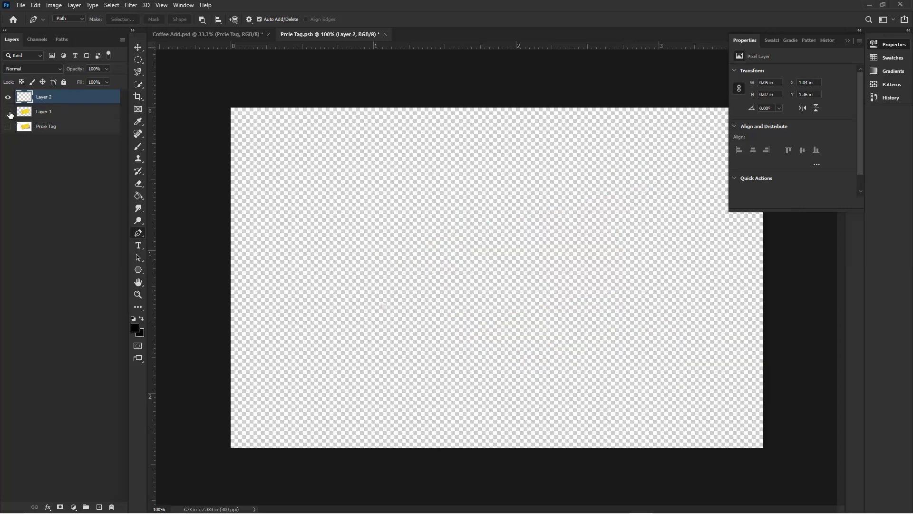
pyautogui.click(9, 112)
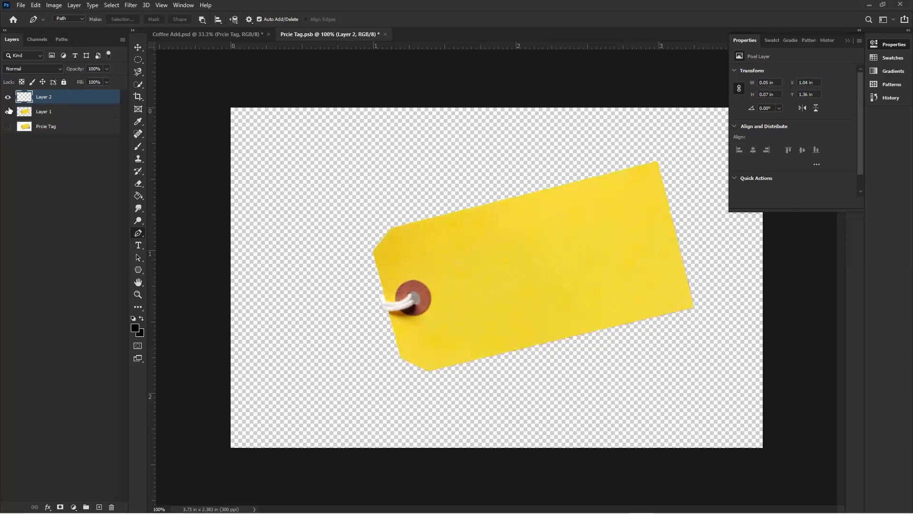
pyautogui.moveTo(9, 111); pyautogui.dragTo(7, 98)
pyautogui.click(8, 98)
pyautogui.click(9, 99)
pyautogui.click(8, 98)
pyautogui.keyDown('alt'); pyautogui.click(8, 99); pyautogui.keyUp('alt')
pyautogui.keyDown('alt'); pyautogui.click(8, 98); pyautogui.keyUp('alt')
pyautogui.keyDown('alt'); pyautogui.click(9, 98); pyautogui.keyUp('alt')
pyautogui.keyDown('alt'); pyautogui.click(8, 98); pyautogui.keyUp('alt')
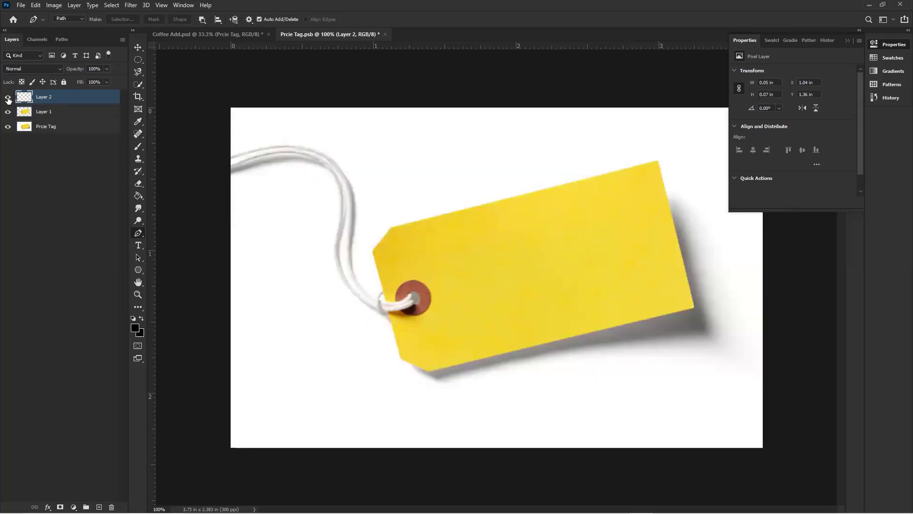
pyautogui.hotkey('ctrl', 'z')
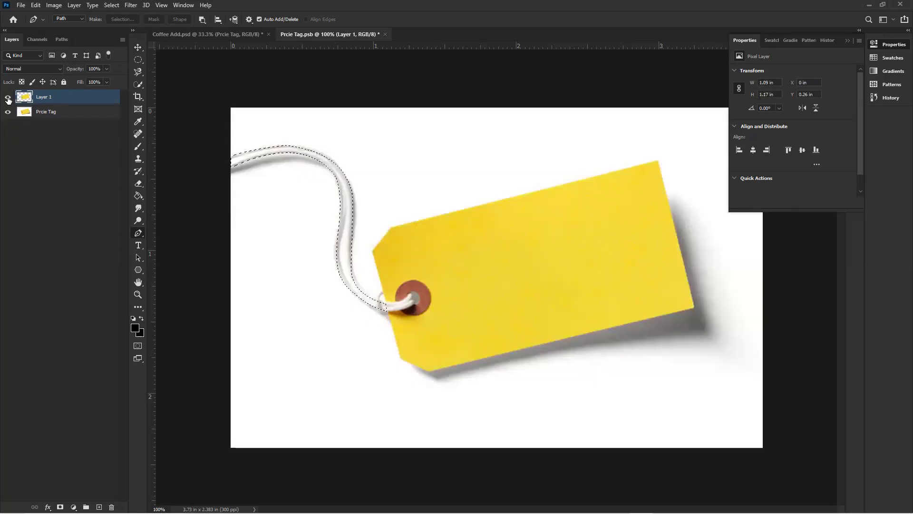
# Copy the selected string from the Prcie Tag layer to a new layer and hide the Prcie Tag layer.
pyautogui.click(91, 114)
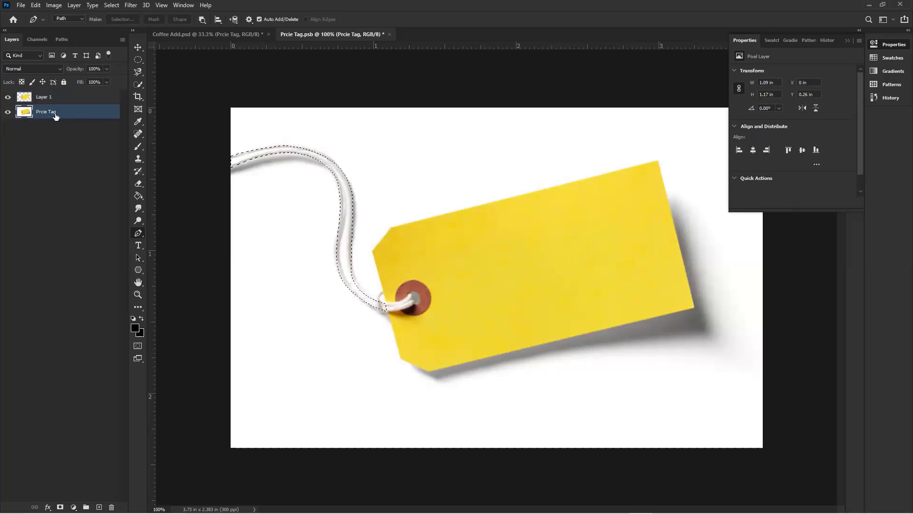
pyautogui.hotkey('ctrl', 'j')
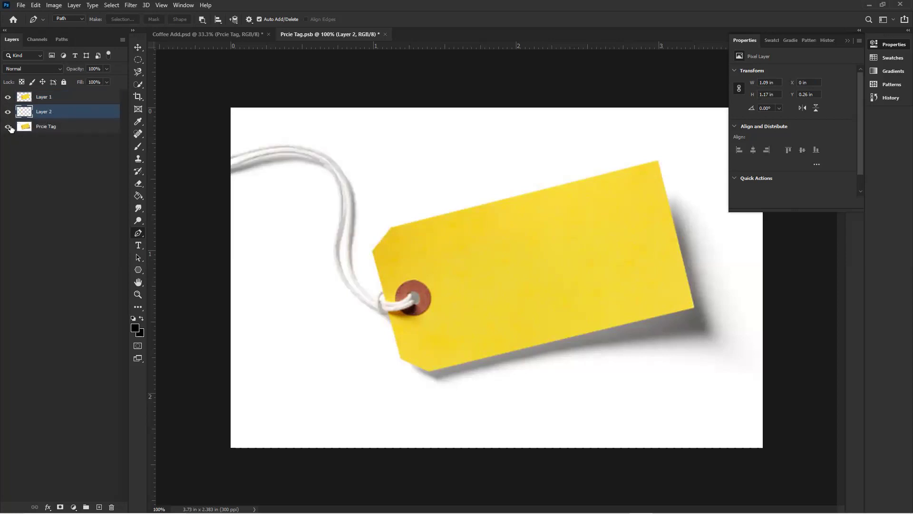
pyautogui.click(11, 128)
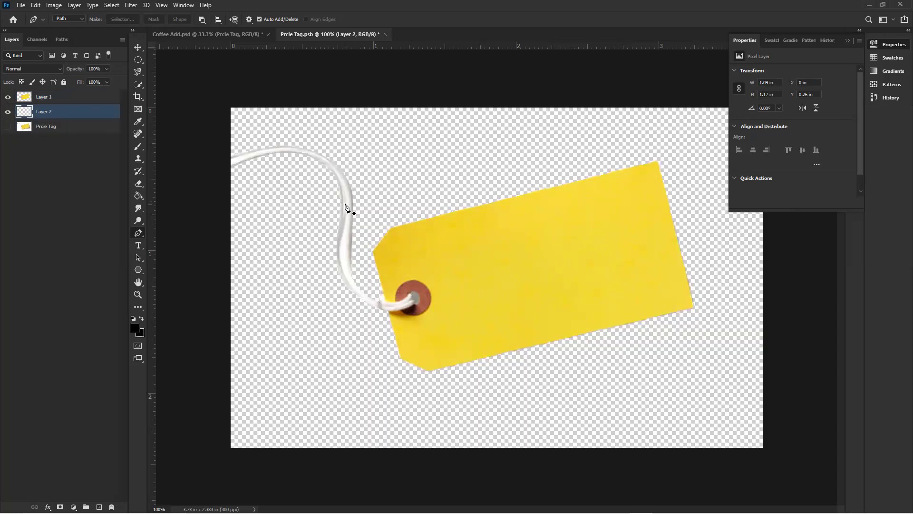
# Try to isolate the leftover white inside the copied string with the Magic Wand by subtracting from its selection, and deselect.
pyautogui.press('w')
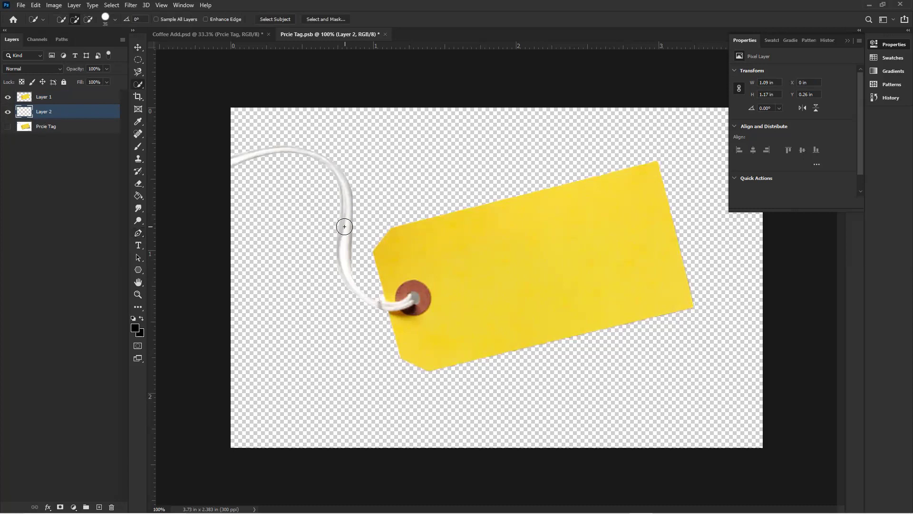
pyautogui.hotkey('shift', 'w')
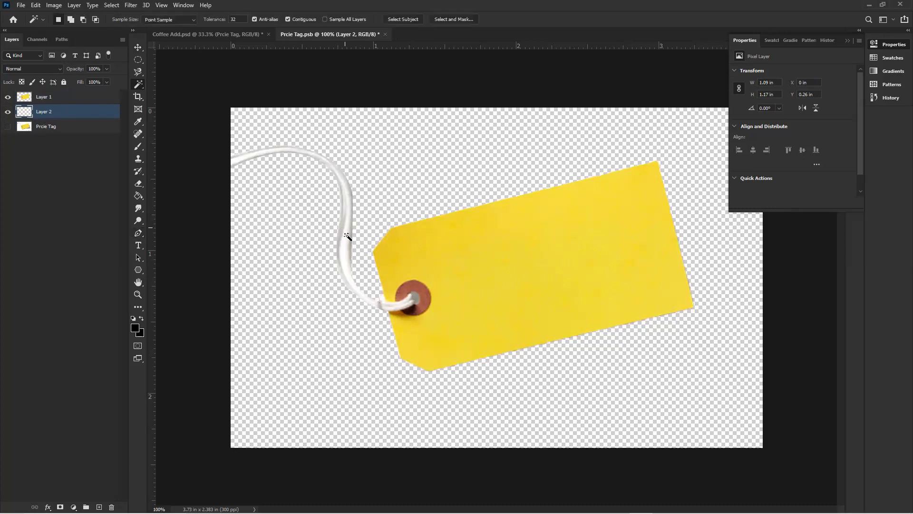
pyautogui.click(344, 246)
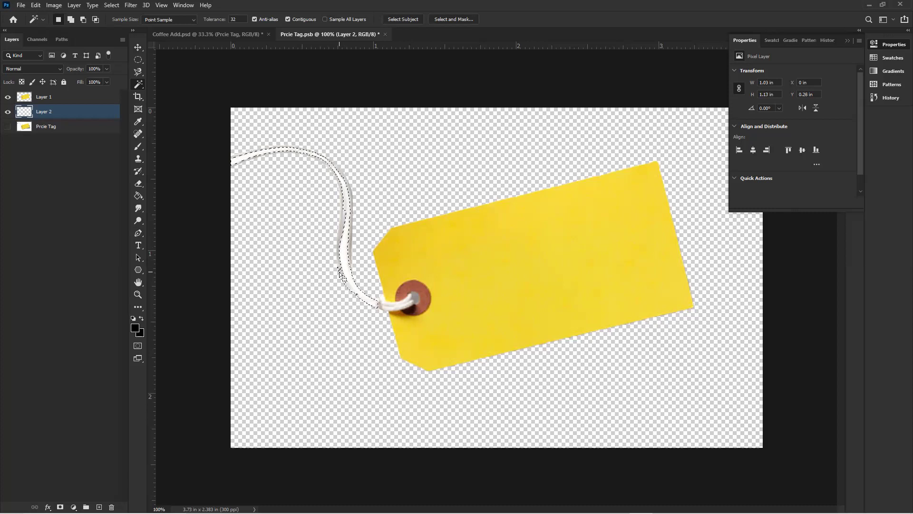
pyautogui.press('alt')
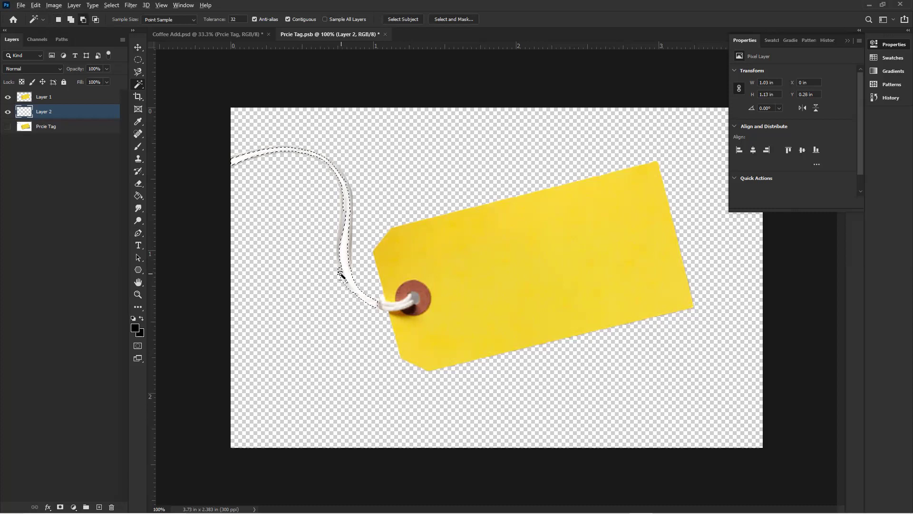
pyautogui.keyDown('alt'); pyautogui.click(353, 303); pyautogui.keyUp('alt')
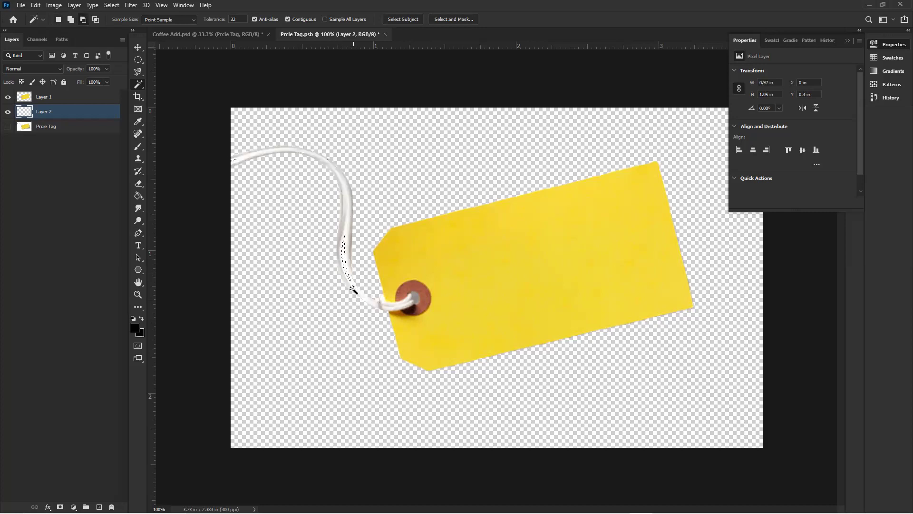
pyautogui.hotkey('ctrl', 'd')
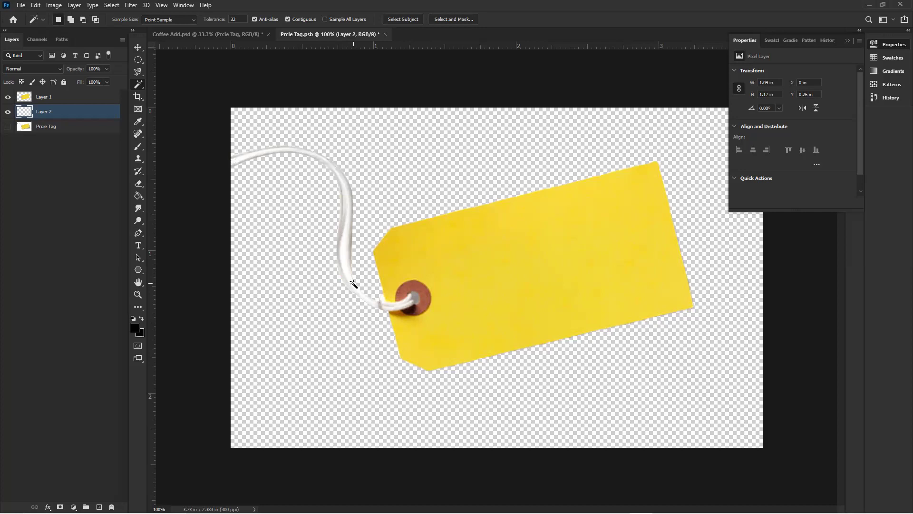
# Trace a tighter Pen path along the copied string's outer edge, from the canvas border down to the tag.
pyautogui.press('p')
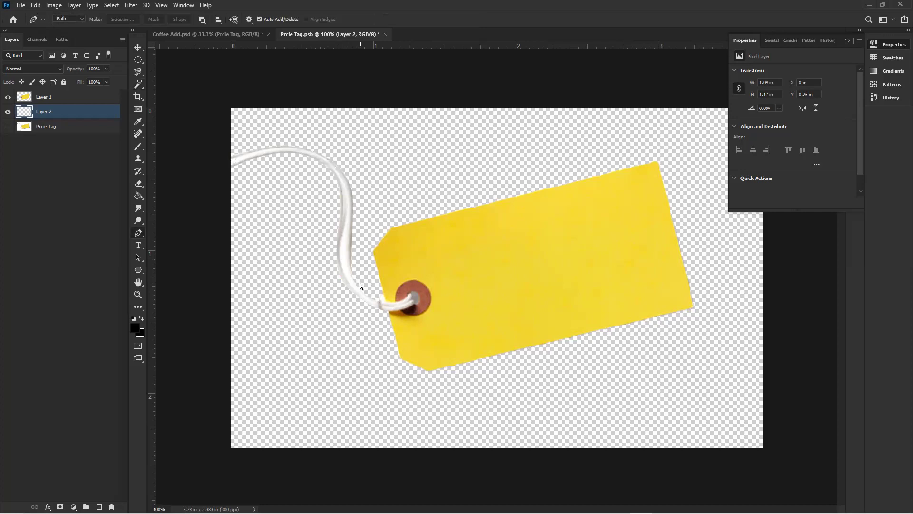
pyautogui.hotkey('ctrl', '+')
pyautogui.press('space')
pyautogui.moveTo(290, 169); pyautogui.dragTo(642, 272)
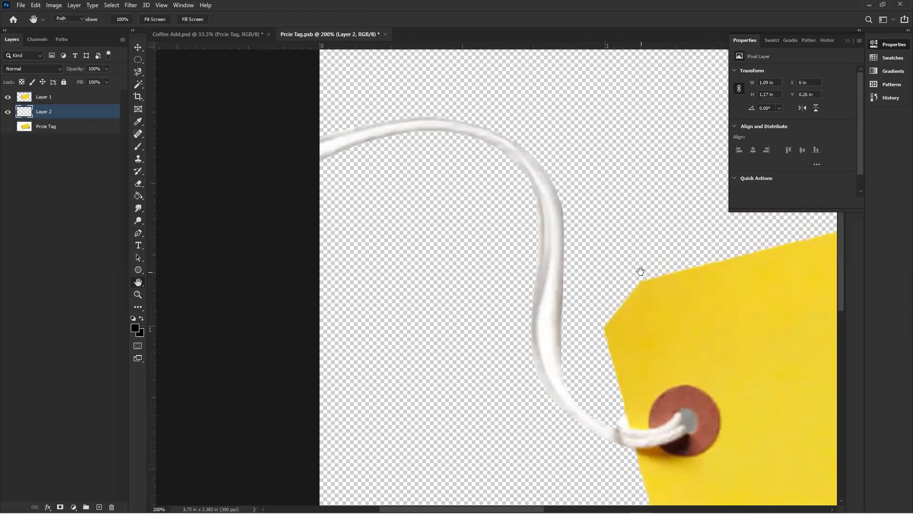
pyautogui.click(317, 141)
pyautogui.moveTo(427, 120); pyautogui.dragTo(465, 121)
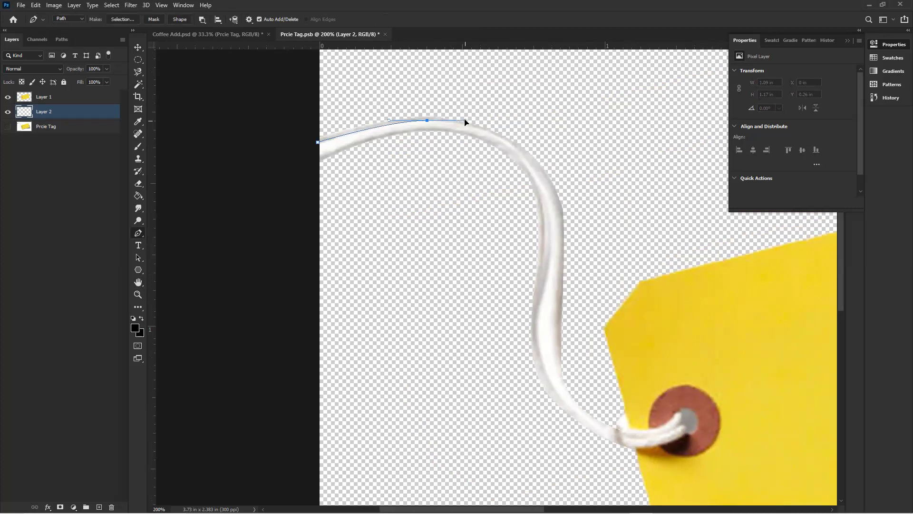
pyautogui.click(499, 137)
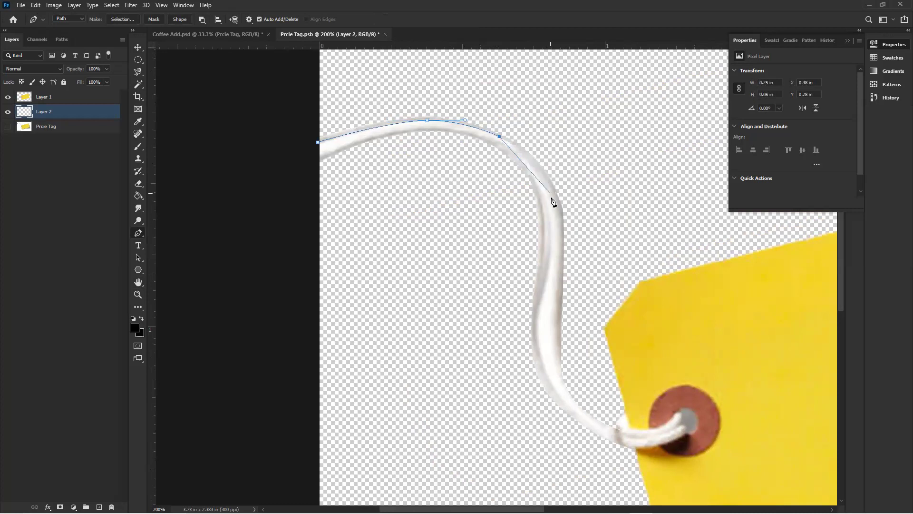
pyautogui.moveTo(552, 203); pyautogui.dragTo(563, 247)
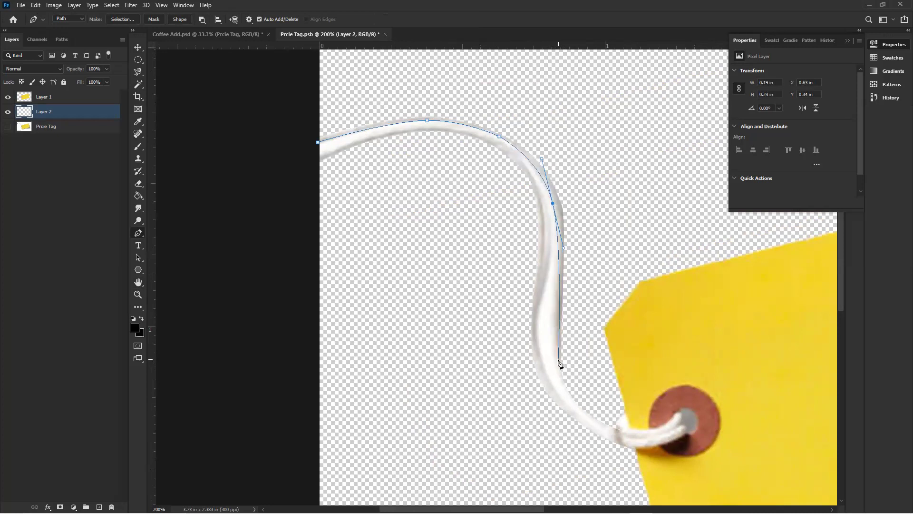
pyautogui.moveTo(561, 367); pyautogui.dragTo(578, 402)
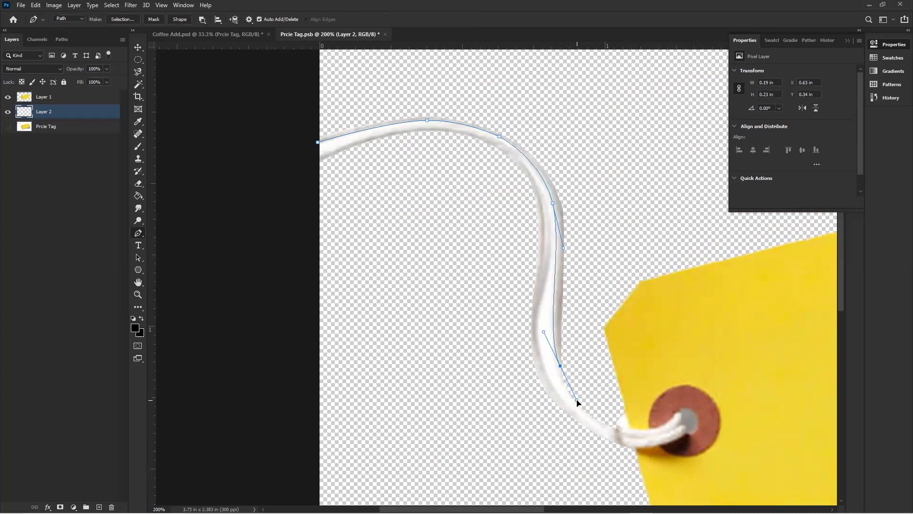
pyautogui.click(613, 427)
# Trace the Pen path back along the copied string's inner edge, from the tag up to the canvas border, and close it.
pyautogui.moveTo(612, 441); pyautogui.dragTo(558, 408)
pyautogui.click(542, 365)
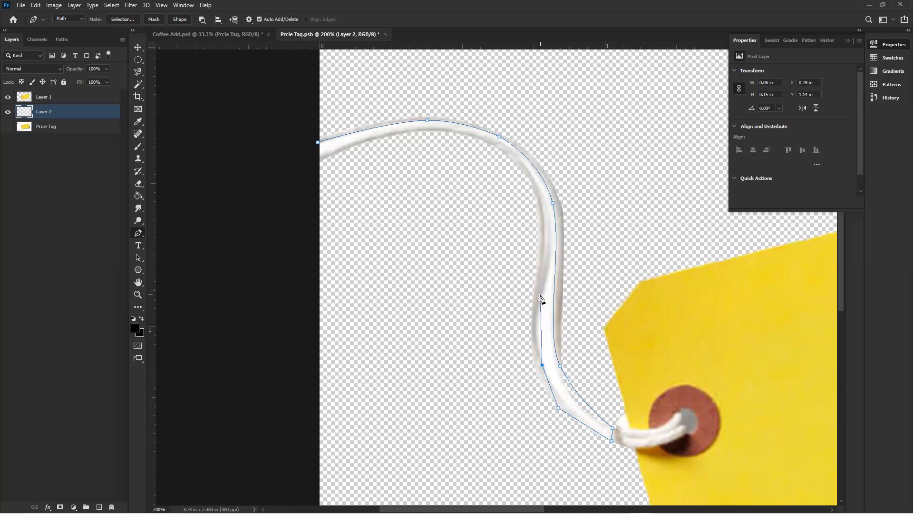
pyautogui.moveTo(541, 295); pyautogui.dragTo(550, 249)
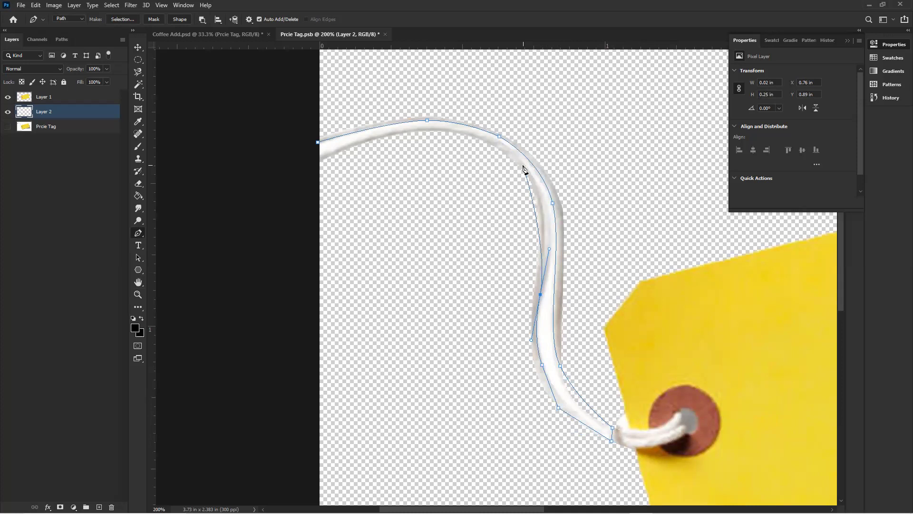
pyautogui.moveTo(523, 165); pyautogui.dragTo(499, 145)
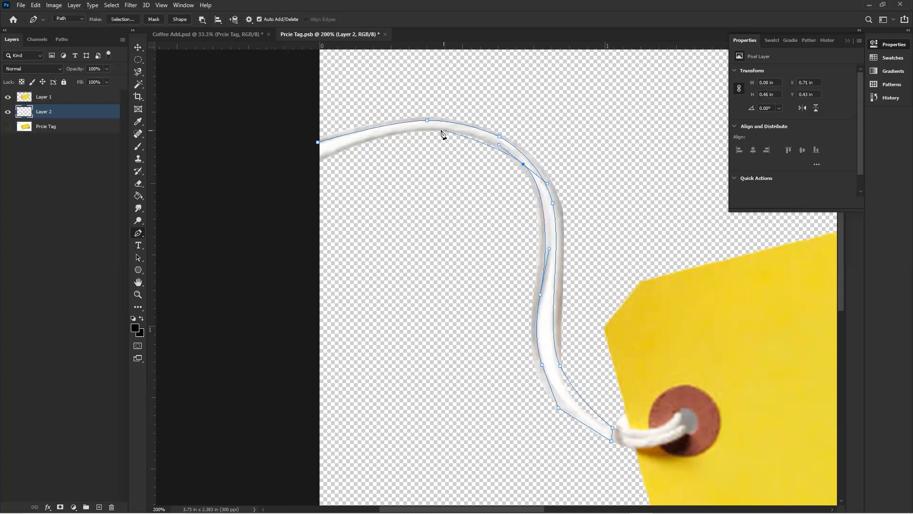
pyautogui.moveTo(428, 127); pyautogui.dragTo(358, 124)
pyautogui.click(427, 127)
pyautogui.moveTo(315, 159); pyautogui.dragTo(286, 182)
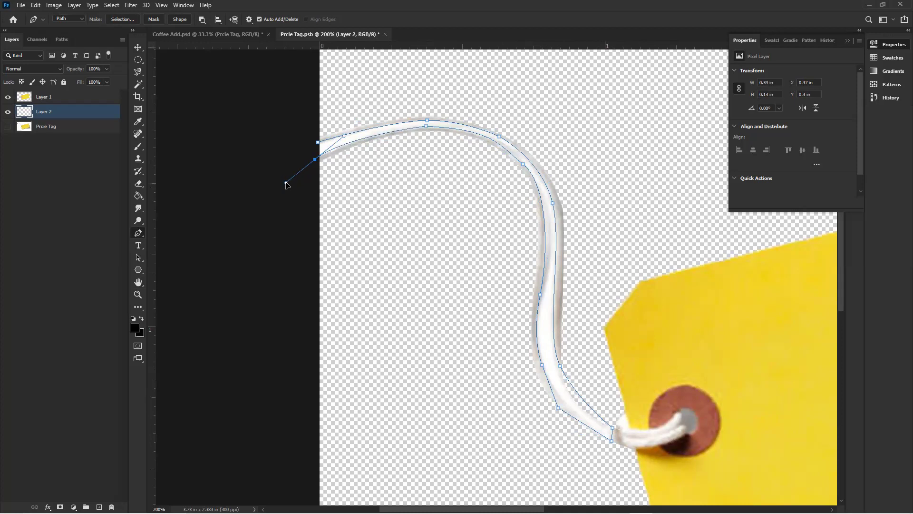
pyautogui.click(318, 143)
# Convert the path to a new anti-aliased selection with 0 px feather, delete the string's interior from Layer 2, and deselect.
pyautogui.rightClick(349, 140)
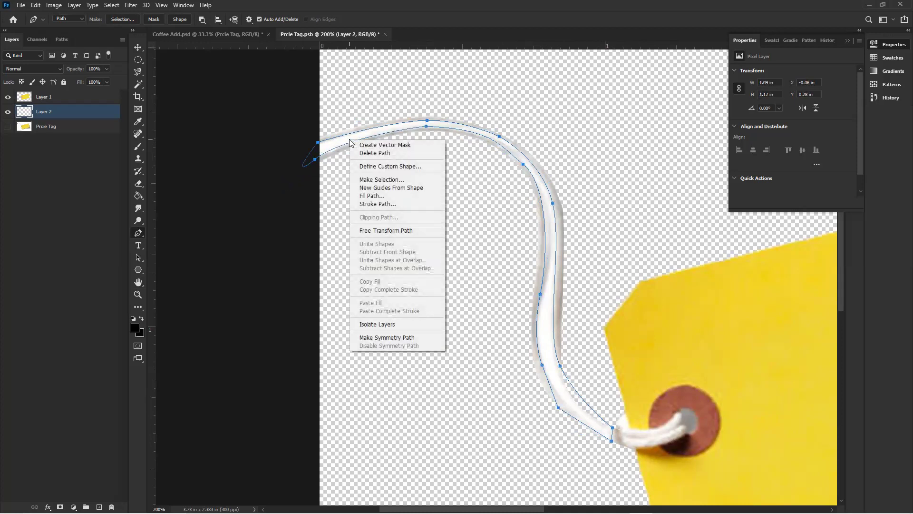
pyautogui.click(407, 179)
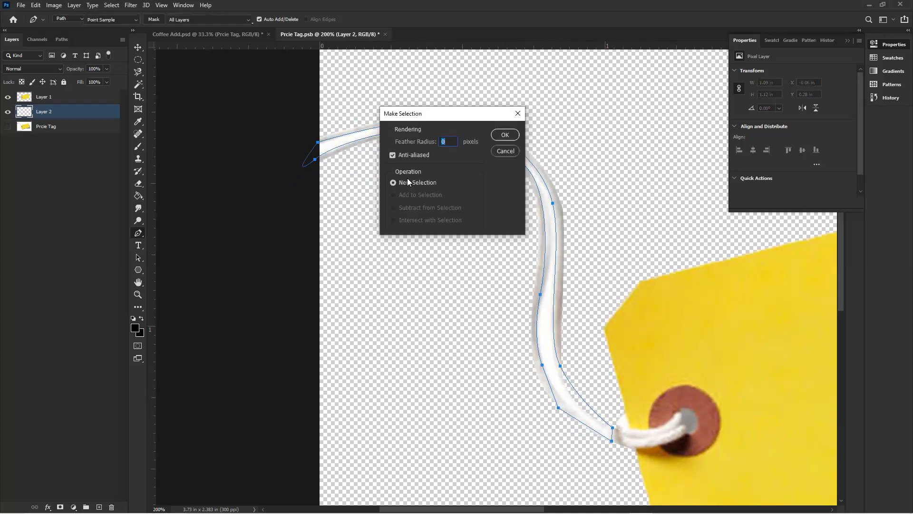
pyautogui.press('Return')
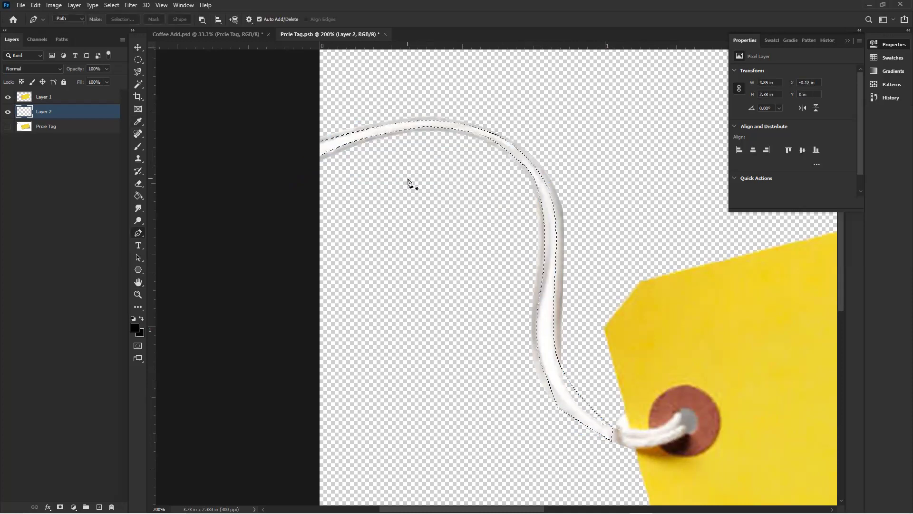
pyautogui.hotkey('ctrl', '0')
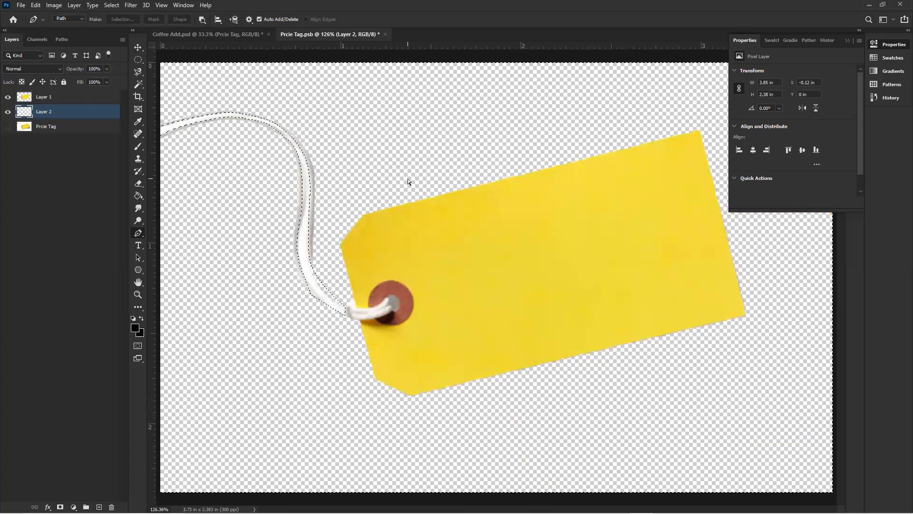
pyautogui.press('Delete')
pyautogui.hotkey('ctrl', 'd')
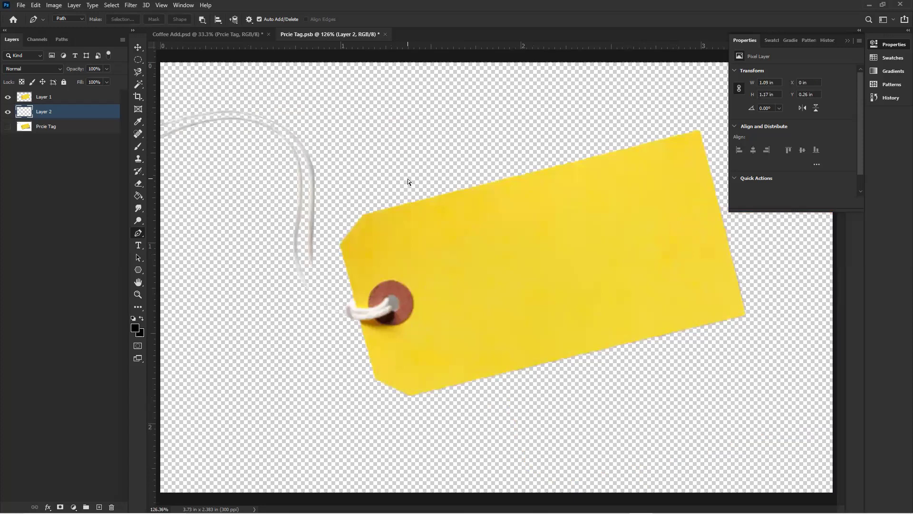
# Save the edited price tag contents and close them to return to the coffee poster.
pyautogui.hotkey('ctrl', '1')
pyautogui.hotkey('ctrl', 's')
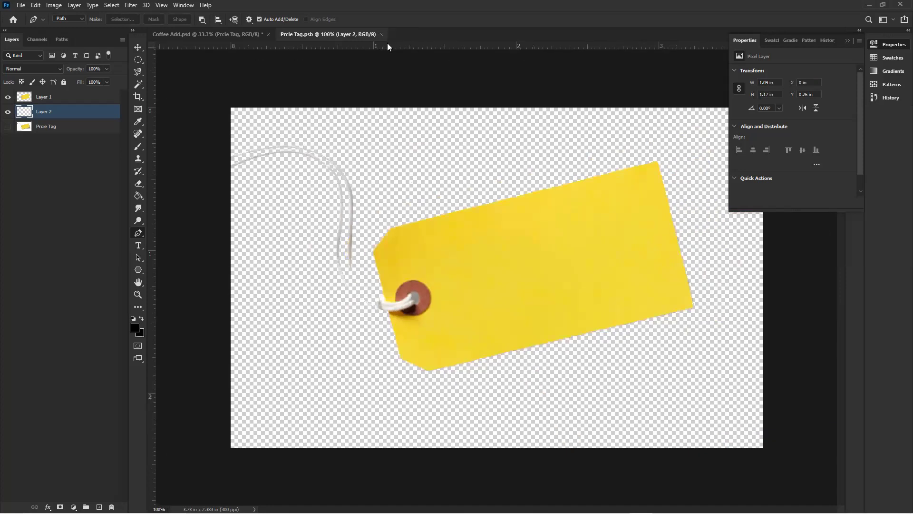
pyautogui.click(382, 34)
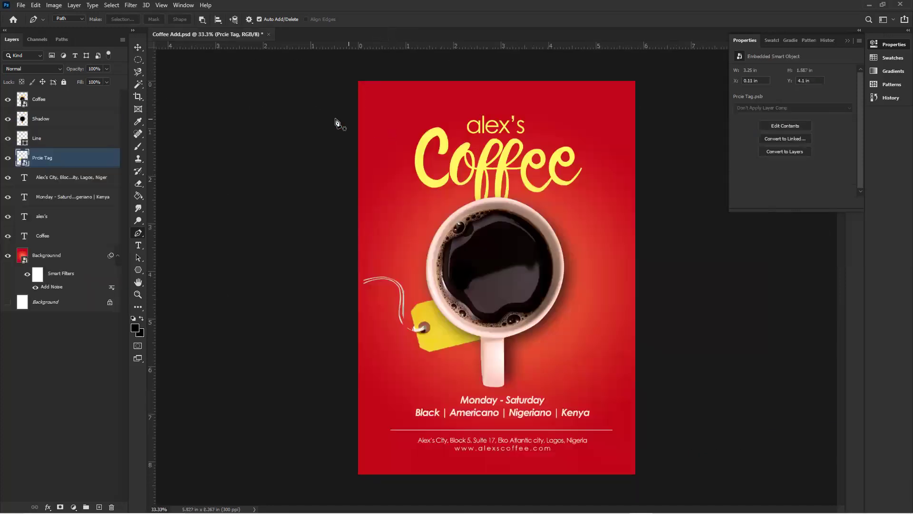
# Flip the price tag horizontally and move it beside the cup so its end runs off the poster's left edge.
pyautogui.press('v')
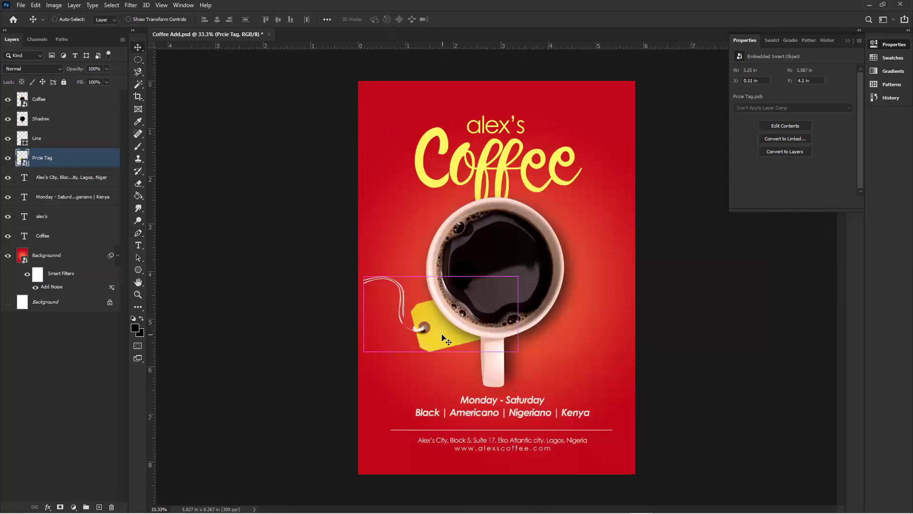
pyautogui.hotkey('ctrl', 't')
pyautogui.rightClick(442, 335)
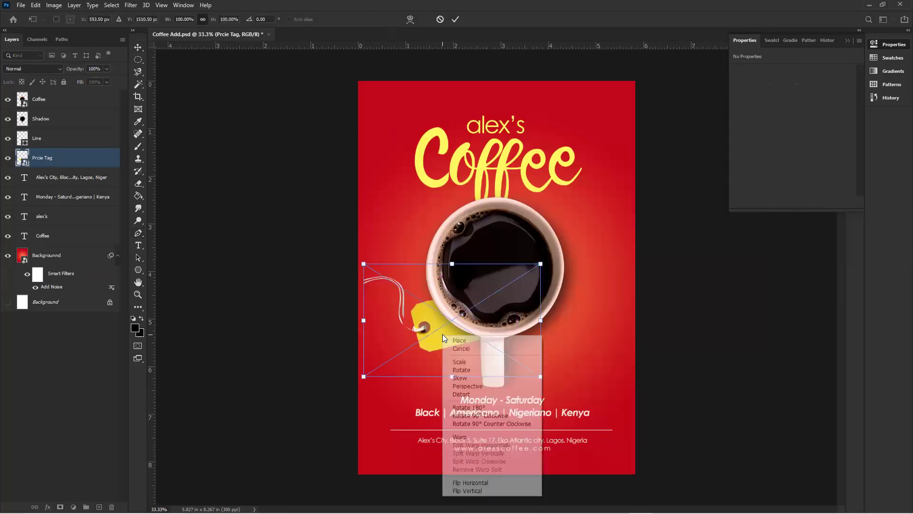
pyautogui.click(490, 483)
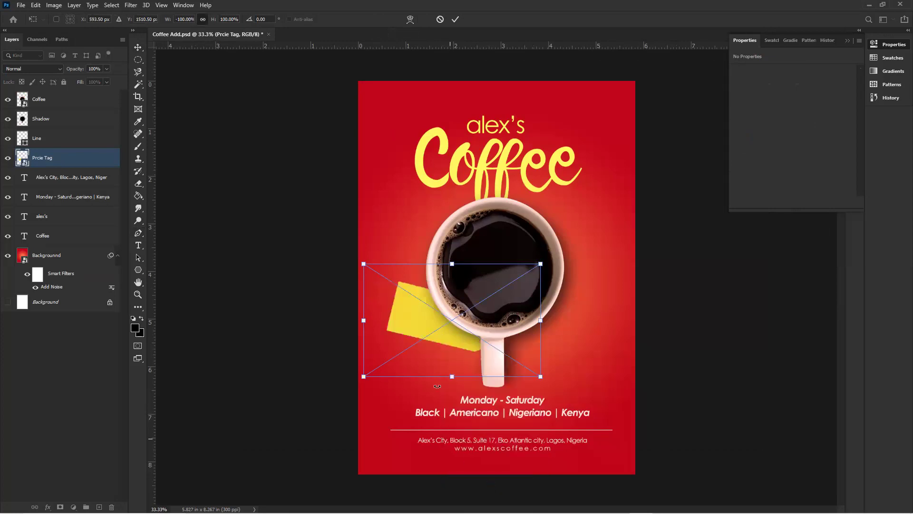
pyautogui.moveTo(422, 310); pyautogui.dragTo(356, 246)
pyautogui.press('Return')
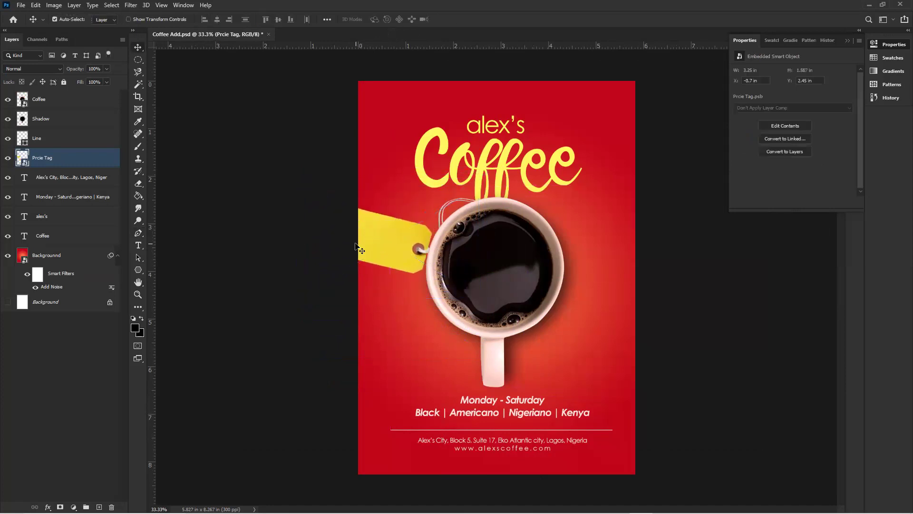
# Add the horizontal text "$12" below the tag and scale it up to about 38.2 pt.
pyautogui.click(139, 245)
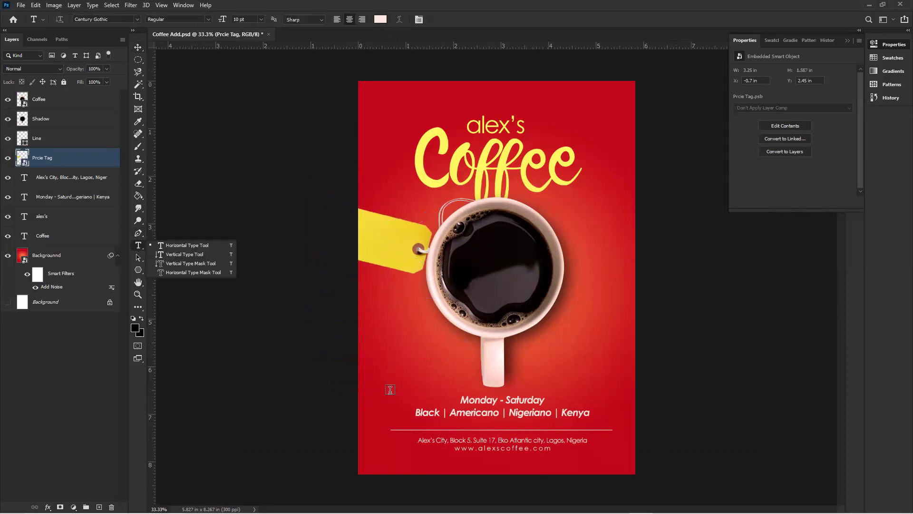
pyautogui.click(221, 246)
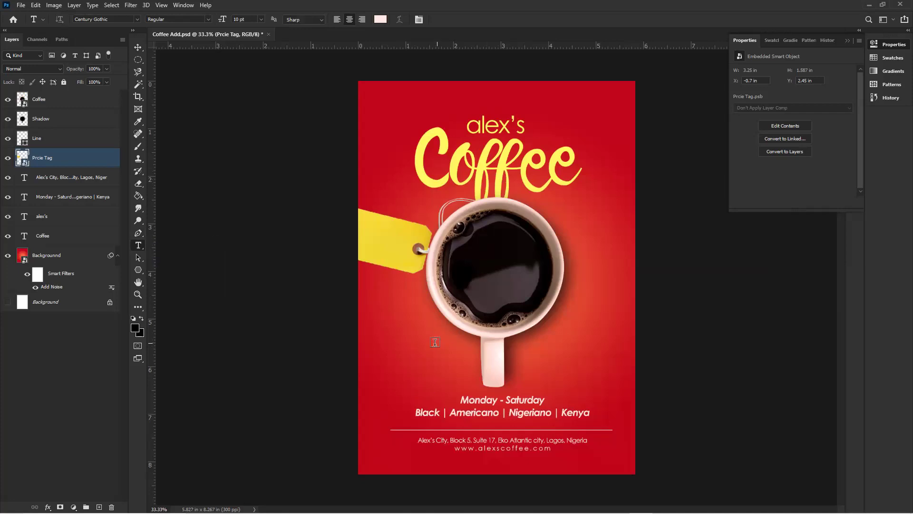
pyautogui.click(402, 342)
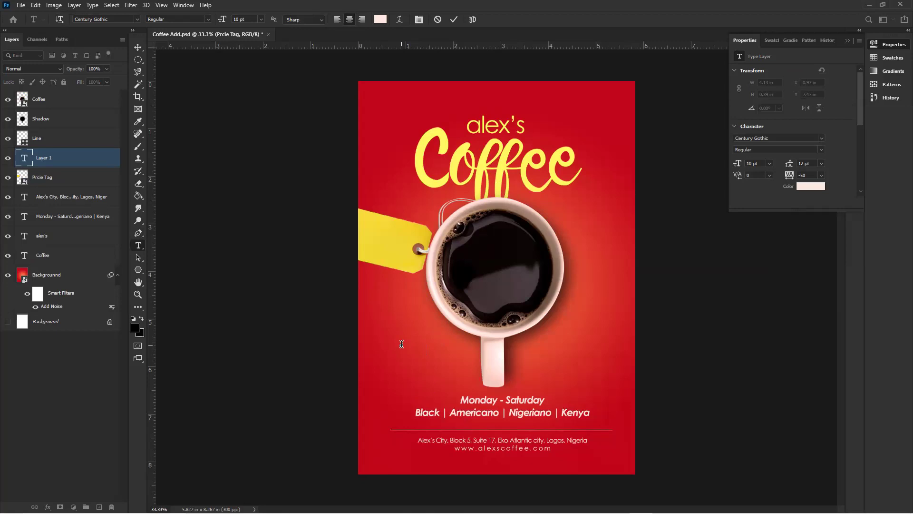
pyautogui.click(138, 48)
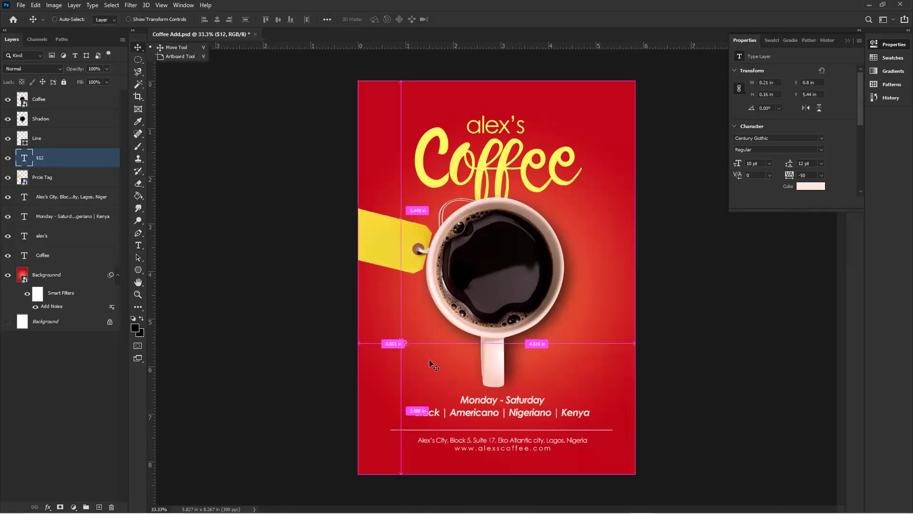
pyautogui.hotkey('ctrl', 't')
pyautogui.moveTo(408, 347); pyautogui.dragTo(436, 370)
pyautogui.press('Return')
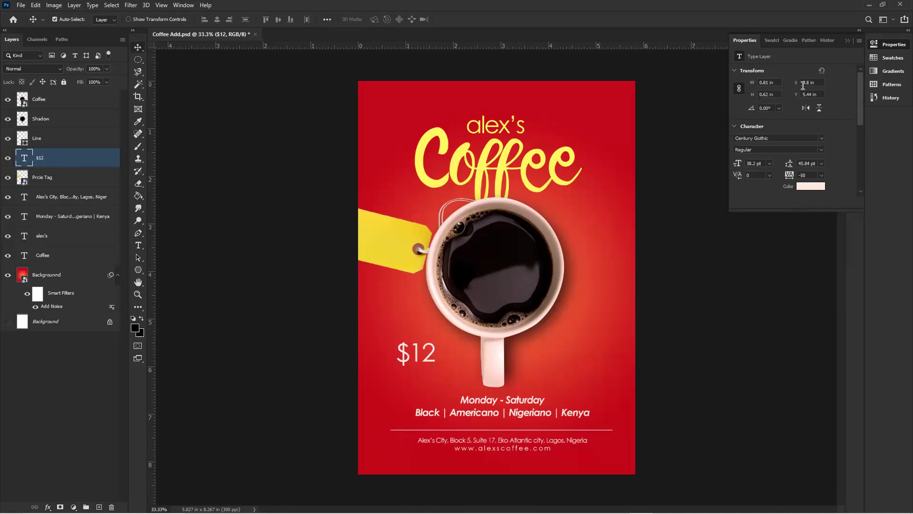
# Recolor the $12 text with the red c1051a sampled from the poster background.
pyautogui.click(811, 186)
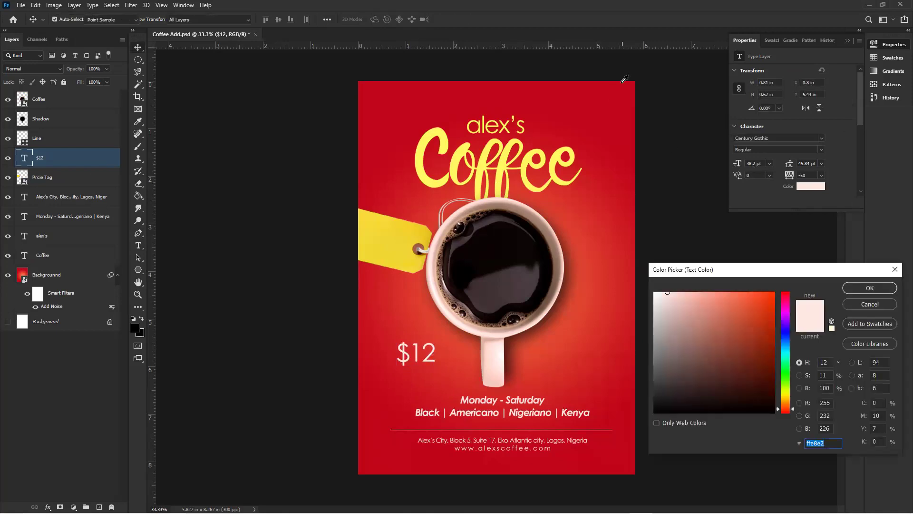
pyautogui.click(604, 107)
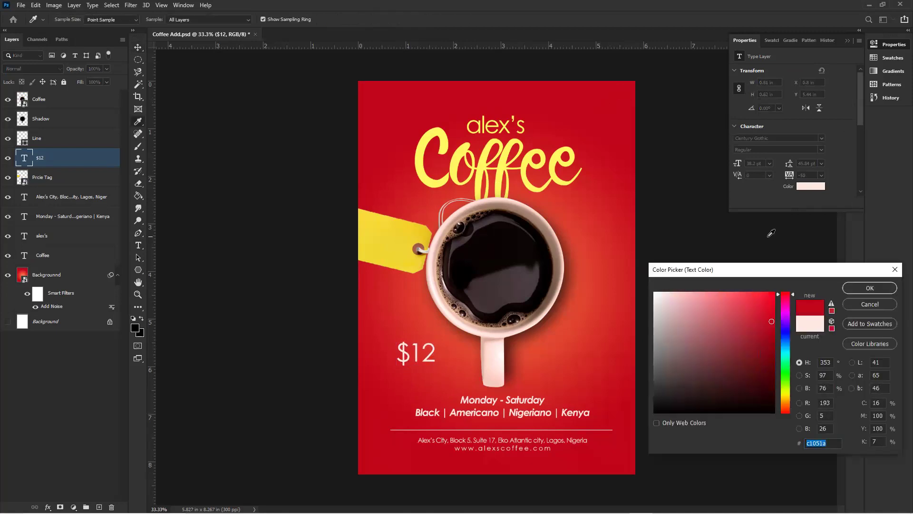
pyautogui.click(860, 288)
# Place the $12 text on the yellow tag, scale it to about 30.5 pt, and rotate it about 18° to match the tag.
pyautogui.moveTo(426, 355); pyautogui.dragTo(388, 223)
pyautogui.hotkey('ctrl', 't')
pyautogui.moveTo(404, 238); pyautogui.dragTo(385, 250)
pyautogui.press('Return')
pyautogui.press('Left')
pyautogui.press('Left')
pyautogui.press('Left')
pyautogui.press('Left')
pyautogui.press('Left')
pyautogui.press('Left')
pyautogui.press('Left')
pyautogui.press('Left')
pyautogui.press('Left')
pyautogui.press('Left')
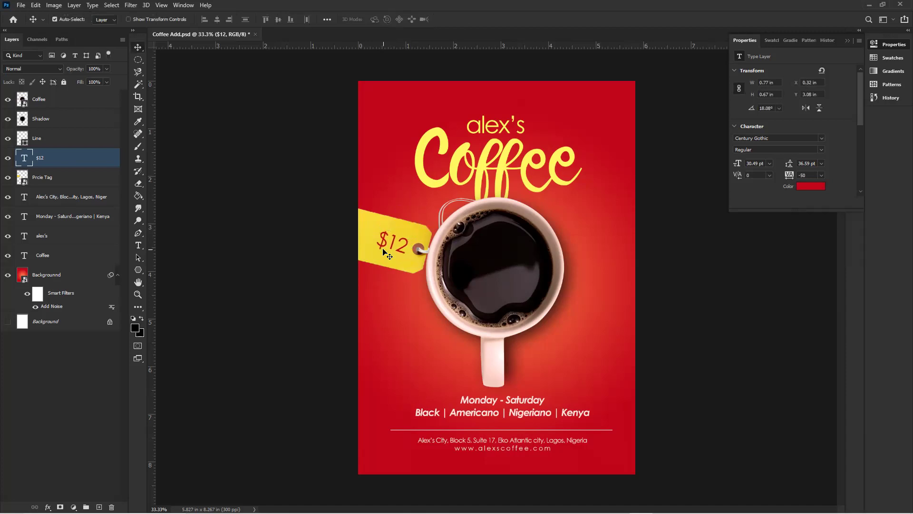
# Make the $12 text Bold, tighten its tracking, and deselect the layer.
pyautogui.click(822, 150)
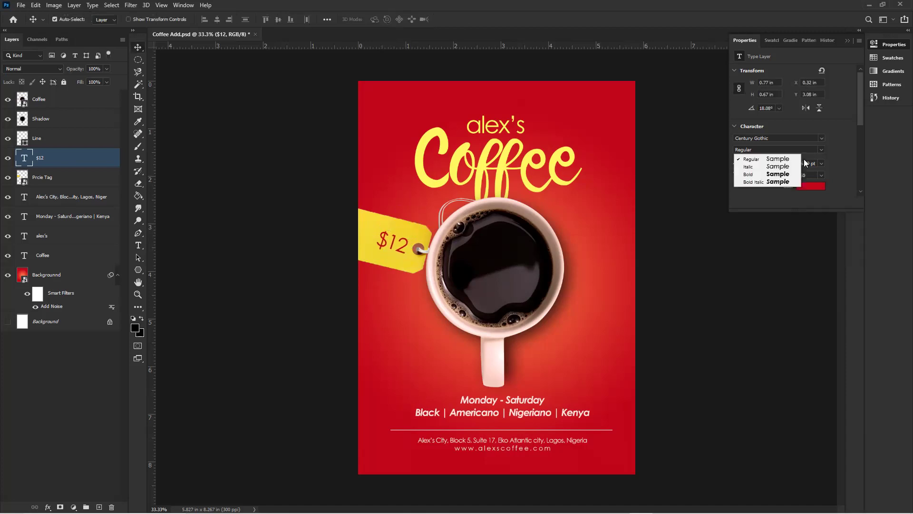
pyautogui.click(788, 175)
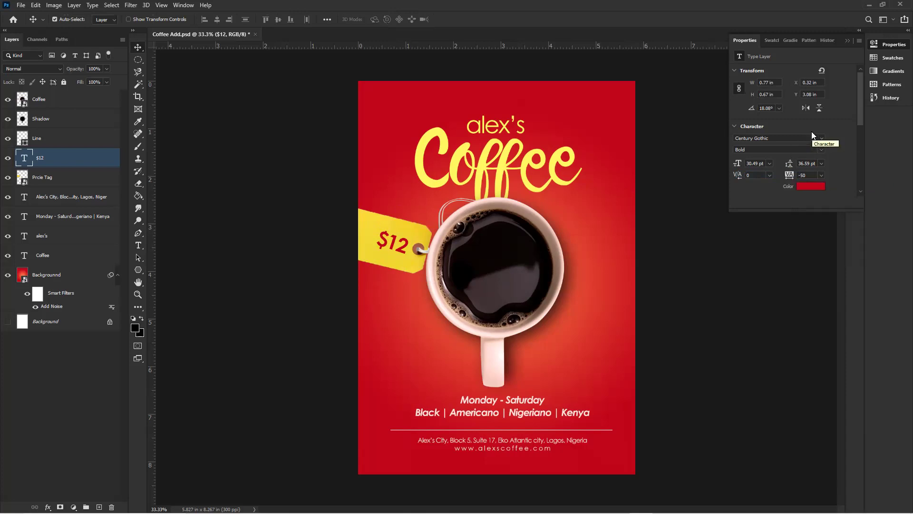
pyautogui.click(822, 175)
pyautogui.click(817, 184)
pyautogui.click(761, 298)
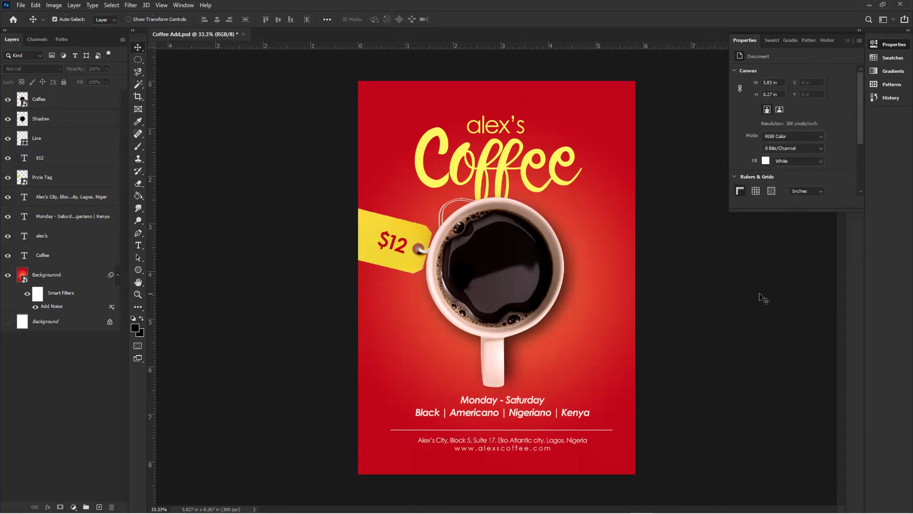
# Give the price tag layer a Multiply drop shadow with 60% opacity, 14 px distance and 21 px size.
pyautogui.click(401, 270)
pyautogui.click(48, 507)
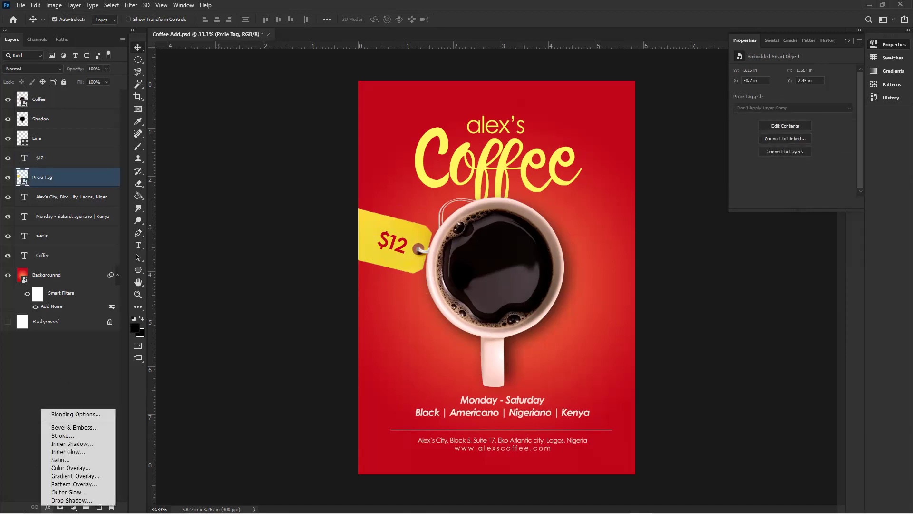
pyautogui.click(236, 464)
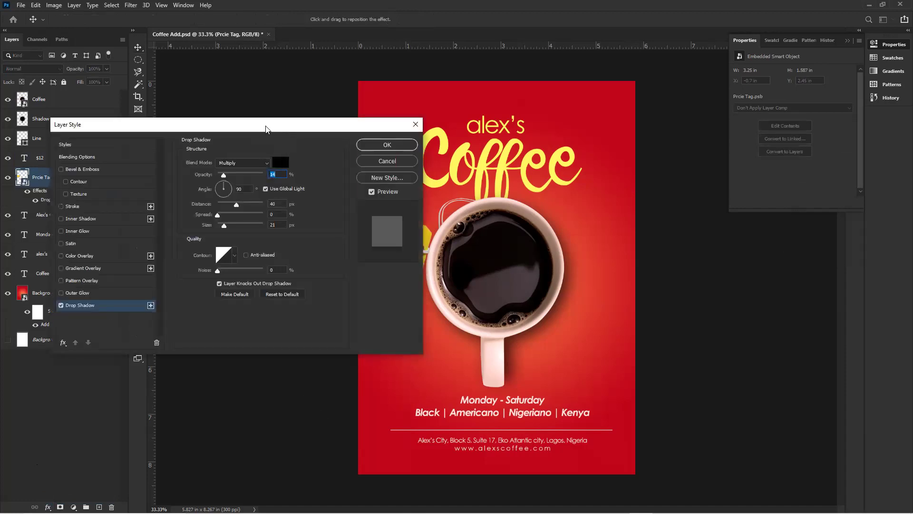
pyautogui.moveTo(265, 129); pyautogui.dragTo(779, 121)
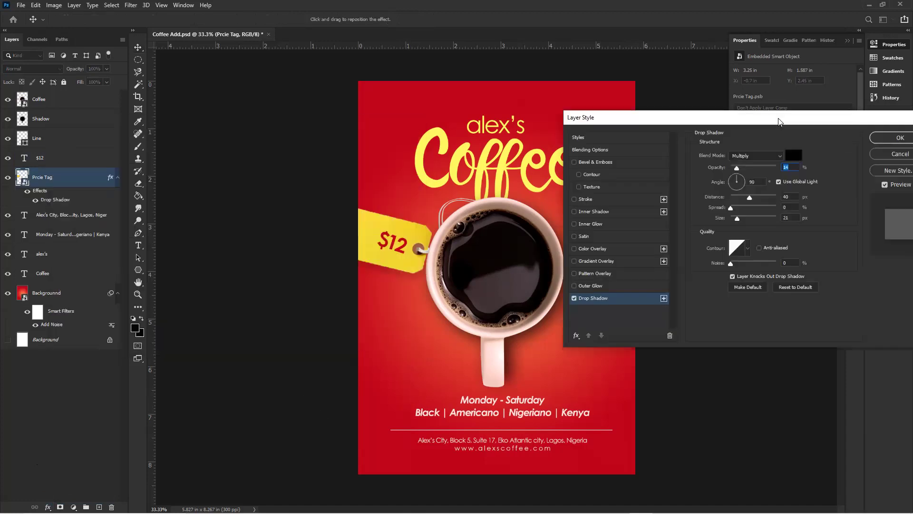
pyautogui.moveTo(750, 203); pyautogui.dragTo(738, 201)
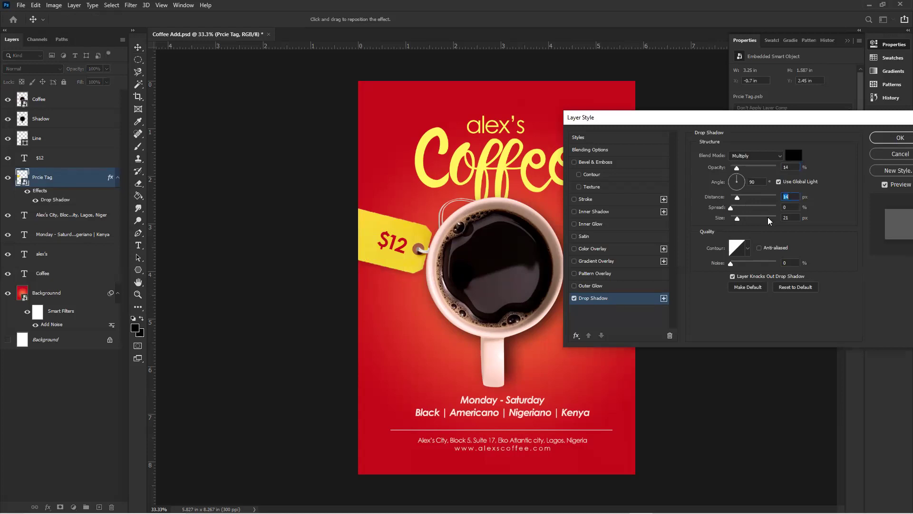
pyautogui.moveTo(737, 169); pyautogui.dragTo(753, 170)
pyautogui.moveTo(755, 122); pyautogui.dragTo(166, 247)
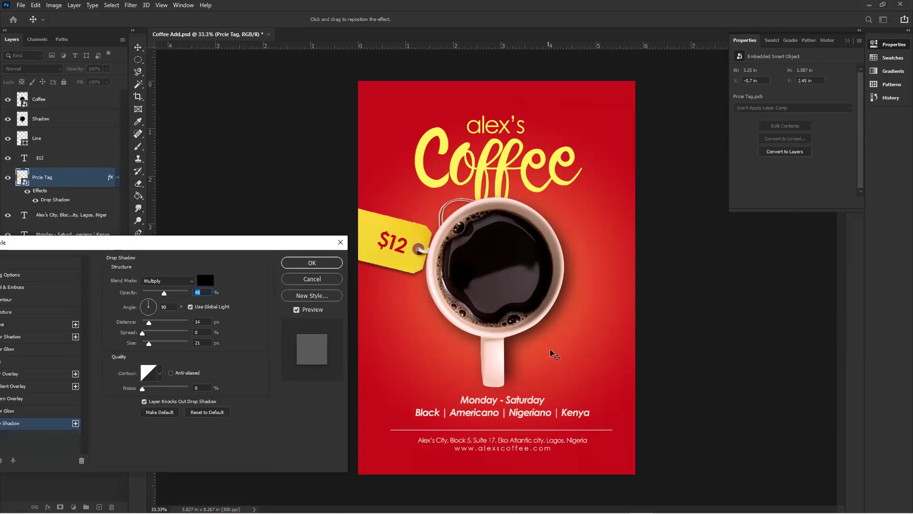
pyautogui.moveTo(163, 293); pyautogui.dragTo(166, 293)
pyautogui.click(295, 262)
pyautogui.click(482, 167)
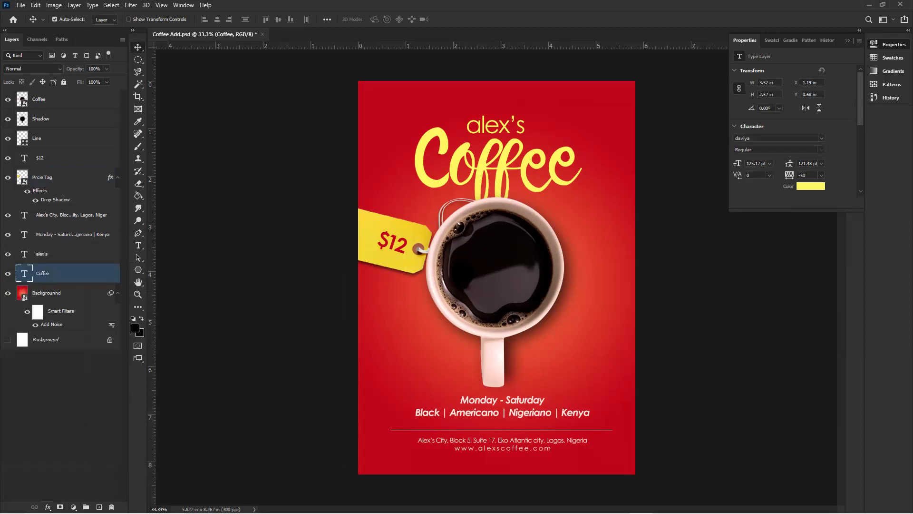
pyautogui.click(47, 507)
pyautogui.click(69, 503)
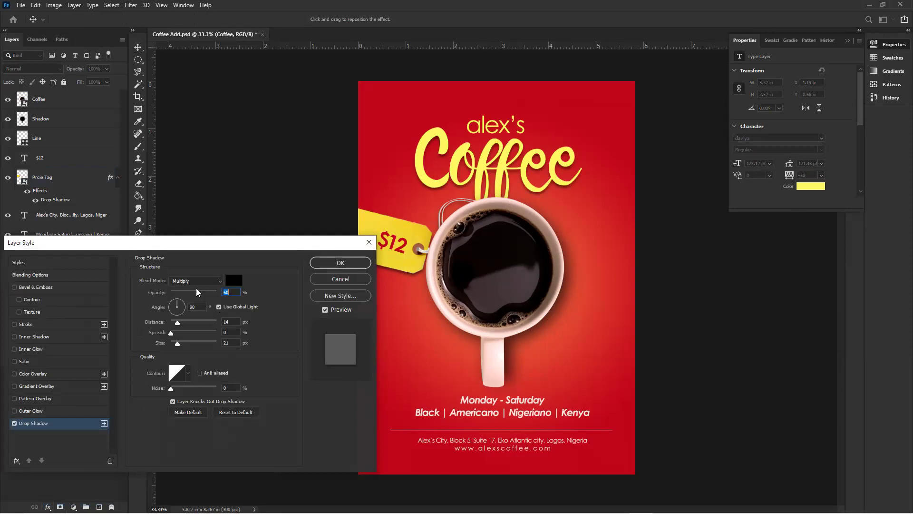
pyautogui.moveTo(195, 293); pyautogui.dragTo(179, 292)
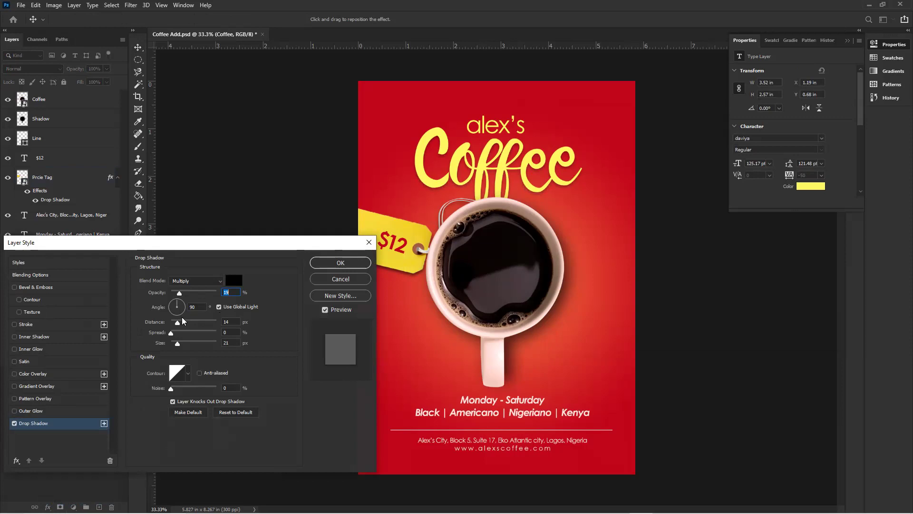
pyautogui.moveTo(179, 321); pyautogui.dragTo(177, 292)
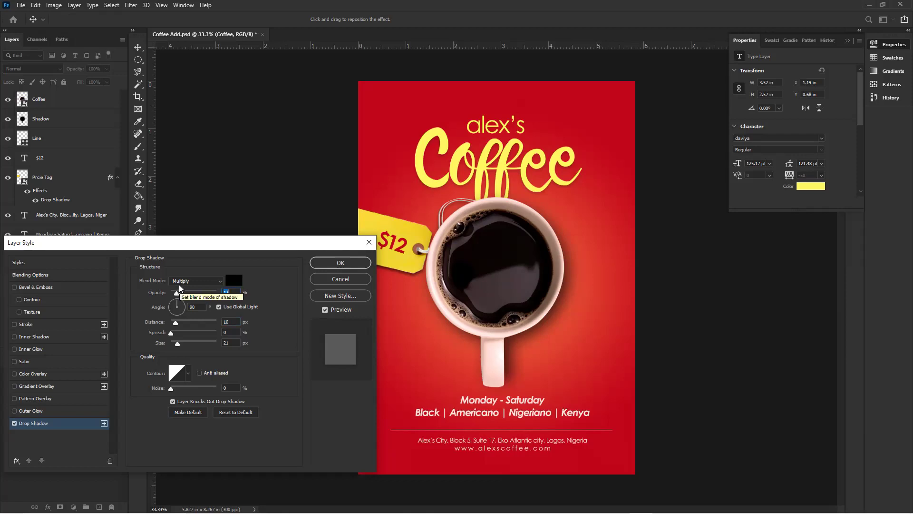
pyautogui.click(329, 279)
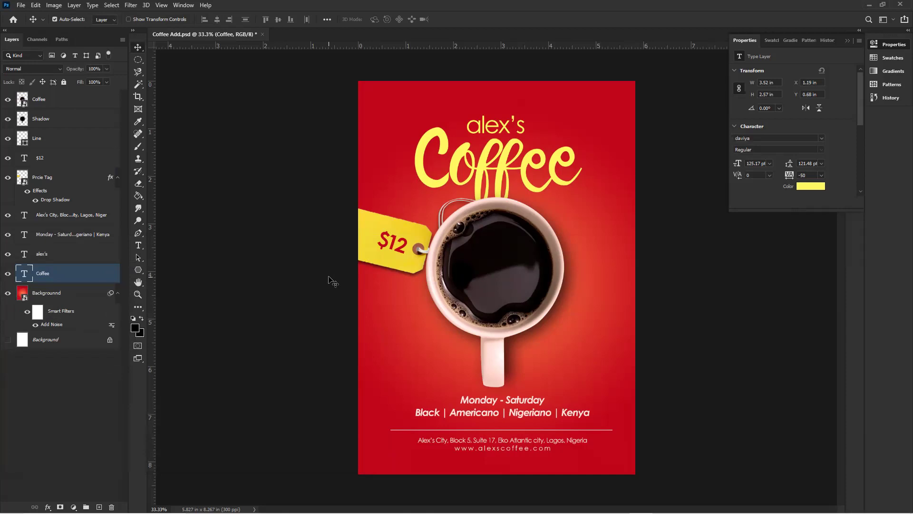
# Nudge the Monday - Saturday text block slightly down toward the divider line.
pyautogui.click(519, 417)
pyautogui.hotkey('shift', 'Down')
pyautogui.hotkey('shift', 'Down')
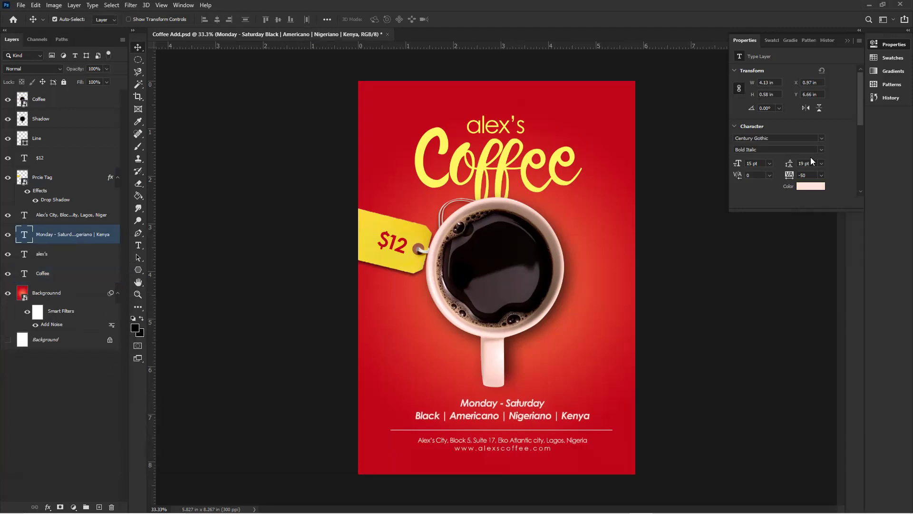
# Set the Monday - Saturday text to Century Gothic Regular with tracking 0.
pyautogui.click(822, 151)
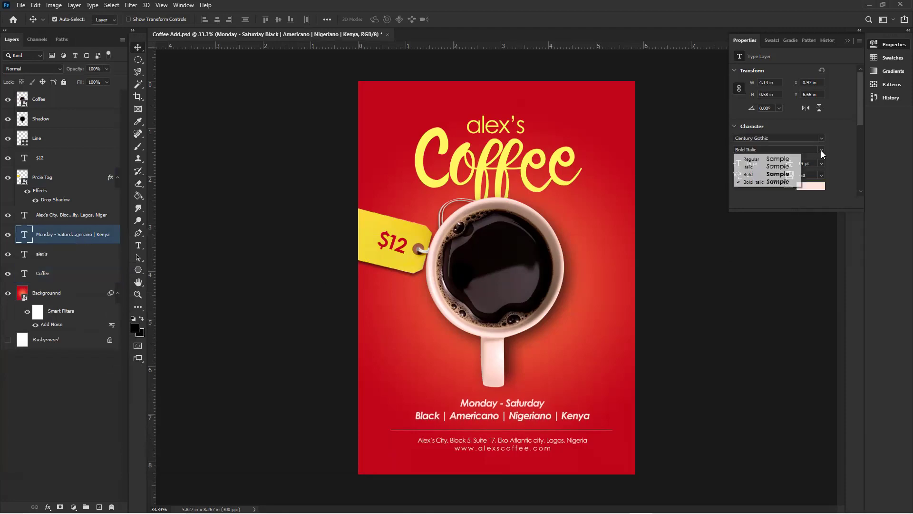
pyautogui.click(756, 174)
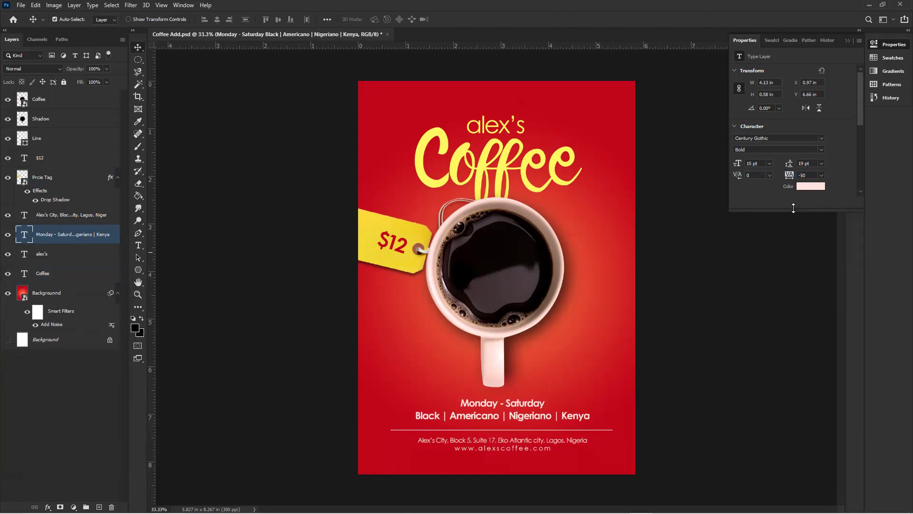
pyautogui.click(821, 174)
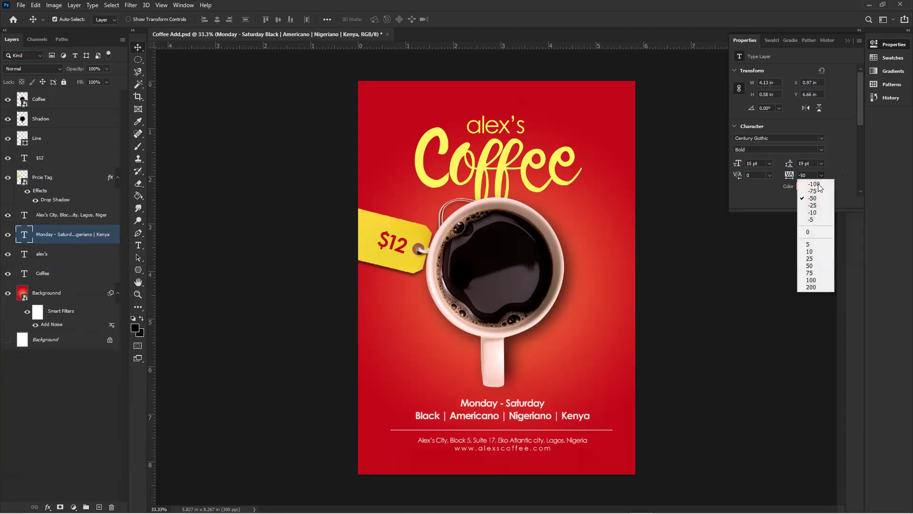
pyautogui.click(813, 232)
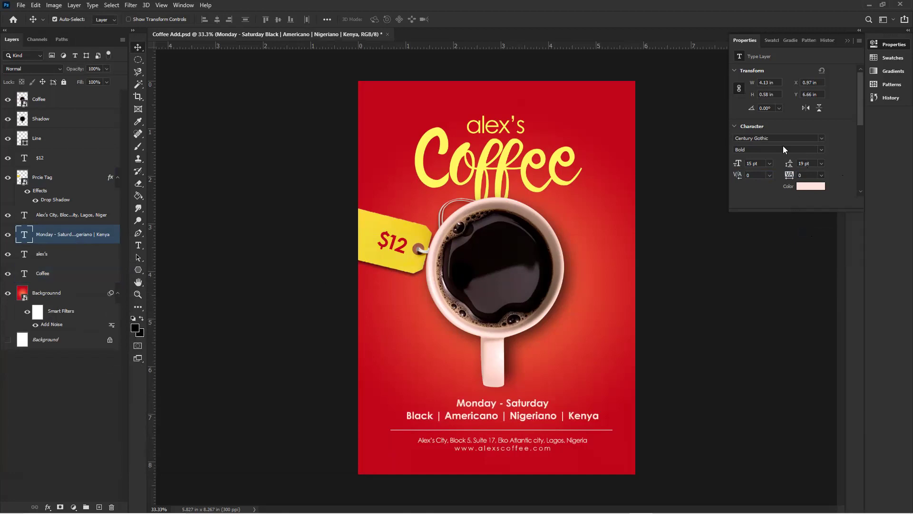
pyautogui.click(820, 149)
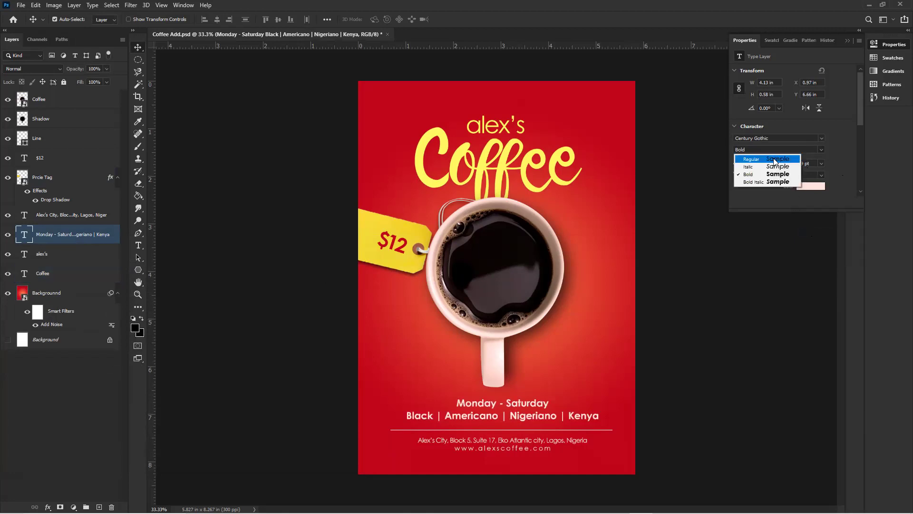
pyautogui.click(766, 159)
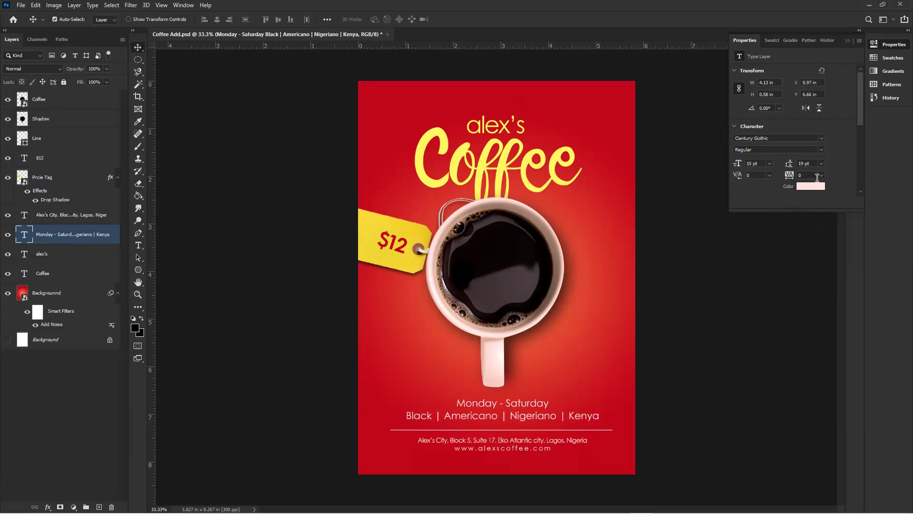
# Recolor the Monday - Saturday text with the yellow fff761 sampled from the Coffee title.
pyautogui.click(811, 186)
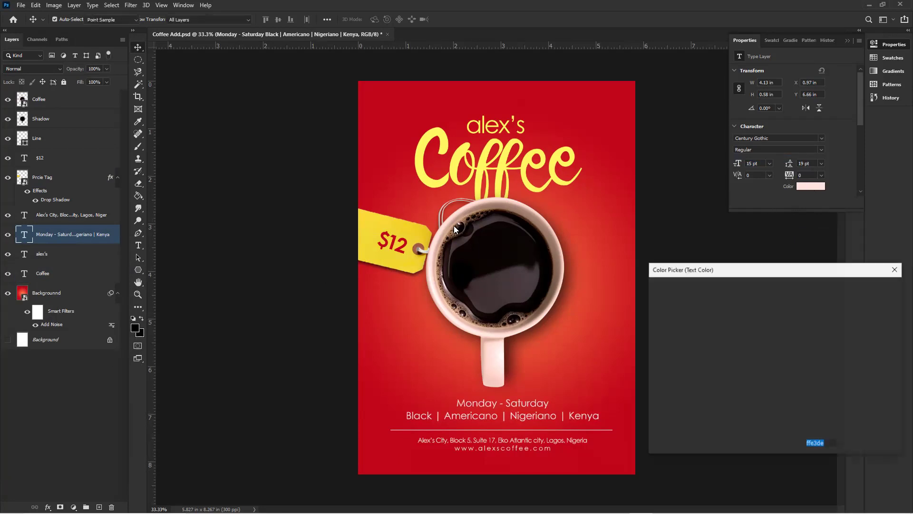
pyautogui.click(423, 156)
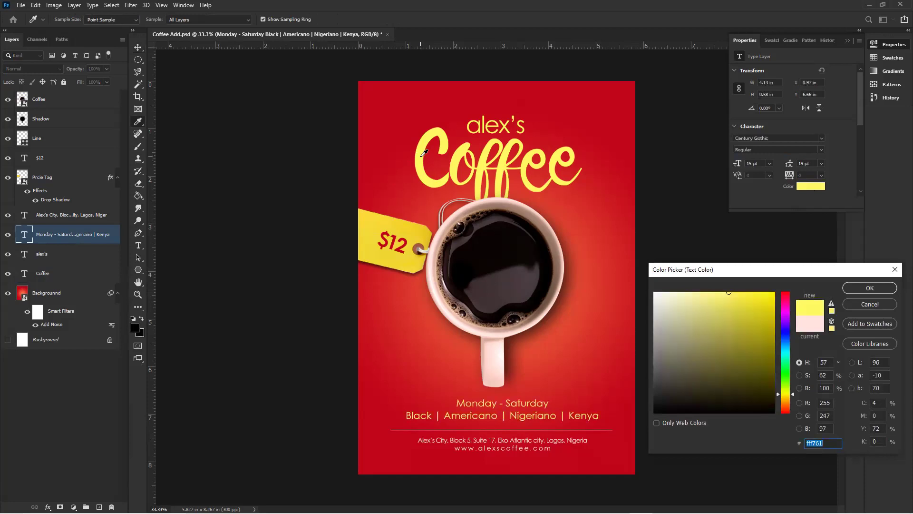
pyautogui.click(862, 287)
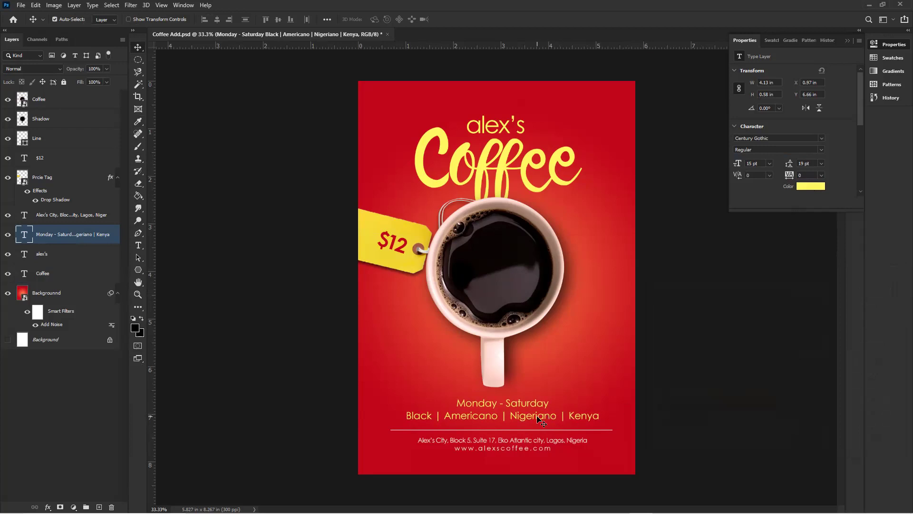
# Reduce the Monday - Saturday text to 12 pt with 17 pt leading.
pyautogui.click(748, 163)
pyautogui.press('Down')
pyautogui.press('Down')
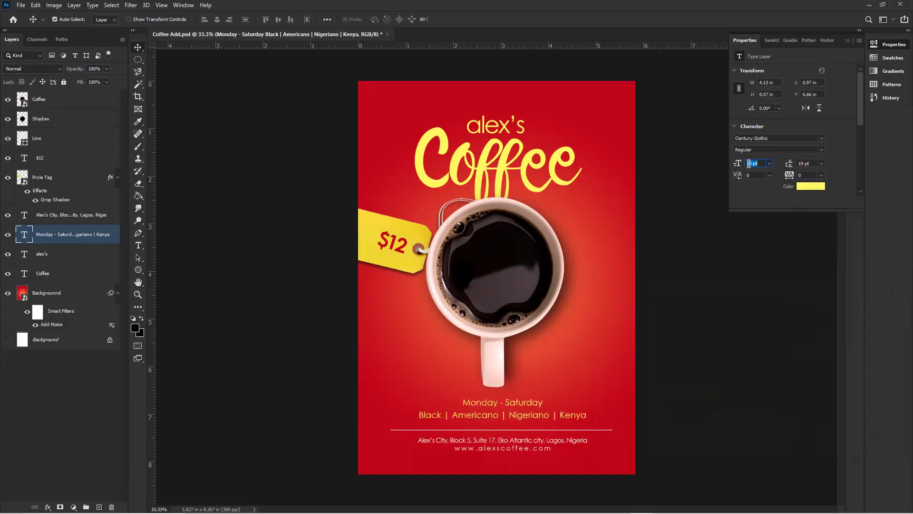
pyautogui.press('Down')
pyautogui.click(749, 163)
pyautogui.click(804, 164)
pyautogui.press('Down')
pyautogui.press('Down')
pyautogui.press('Down')
pyautogui.press('Return')
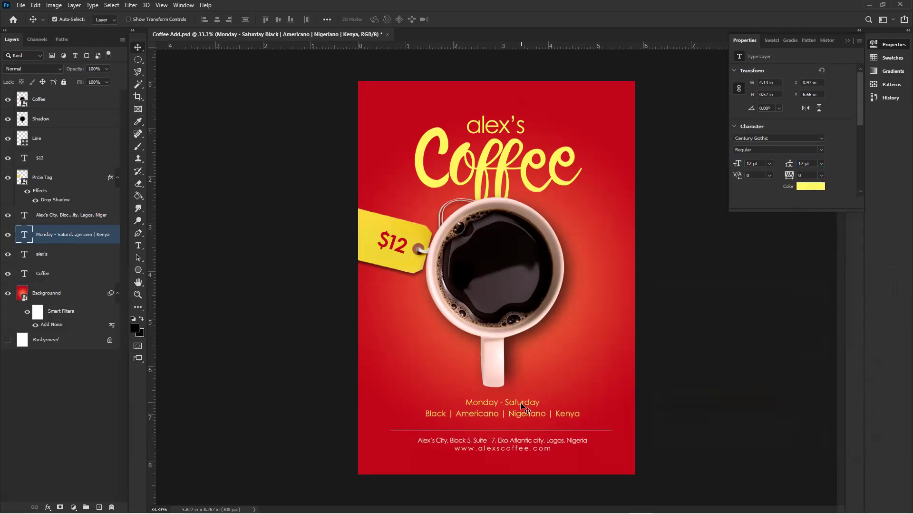
# Nudge the Monday - Saturday text block left to X 0.83 in, centering it under the cup.
pyautogui.hotkey('shift', 'Left')
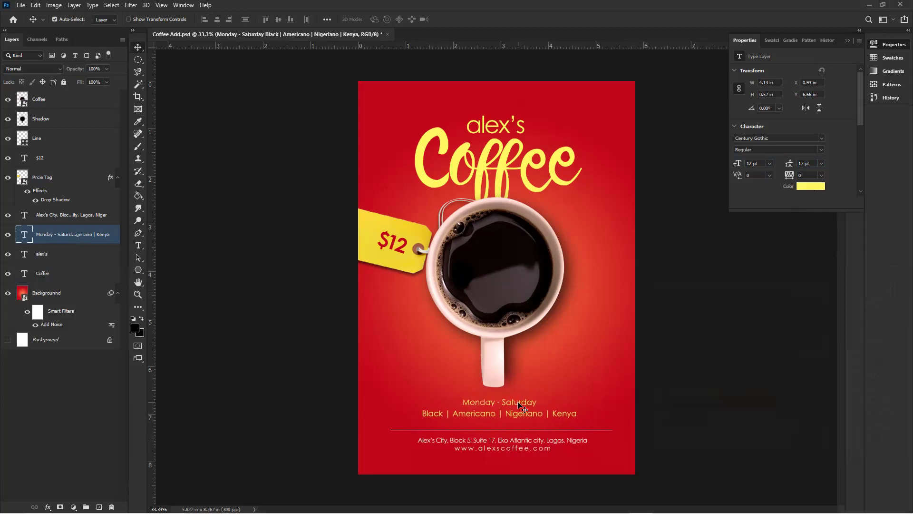
pyautogui.hotkey('shift', 'Left')
pyautogui.hotkey('shift', 'Left')
pyautogui.hotkey('shift', 'Down')
pyautogui.hotkey('shift', 'Up')
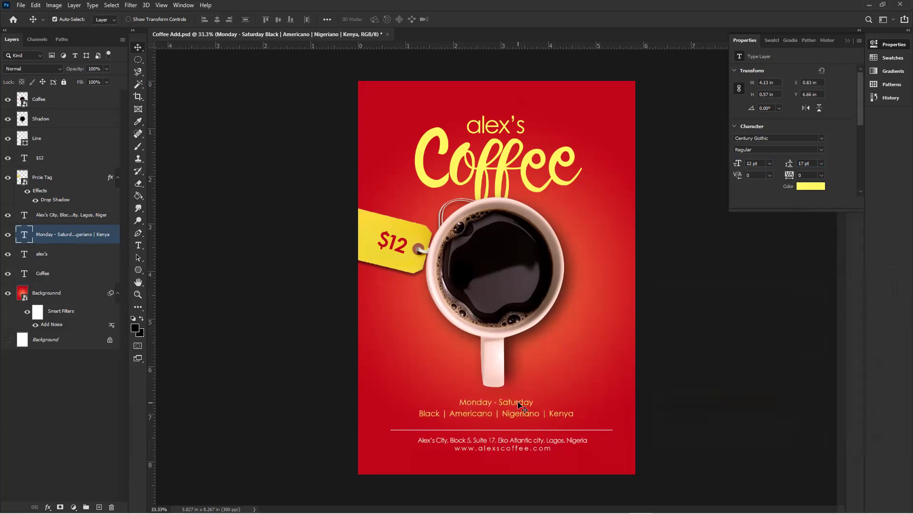
# Recolor the address and website text with the yellow f6db37 sampled from the price tag.
pyautogui.click(514, 445)
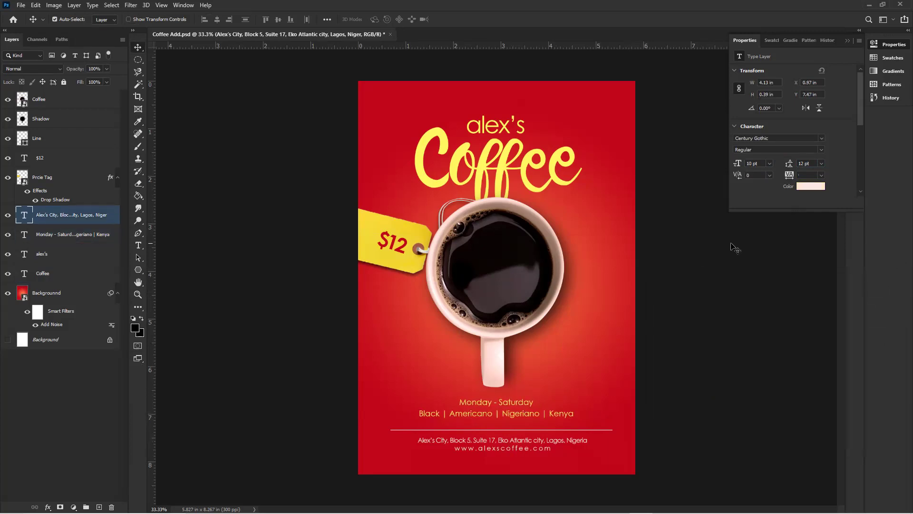
pyautogui.click(811, 186)
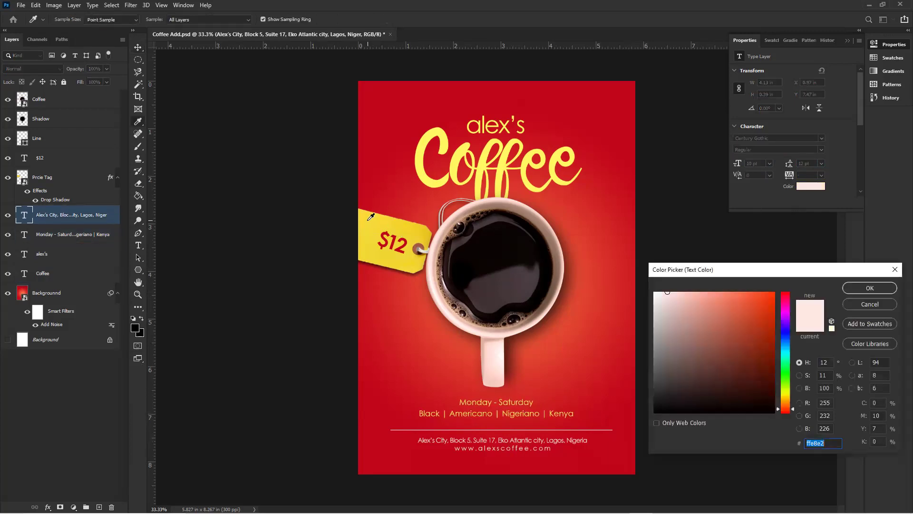
pyautogui.click(402, 228)
pyautogui.click(874, 289)
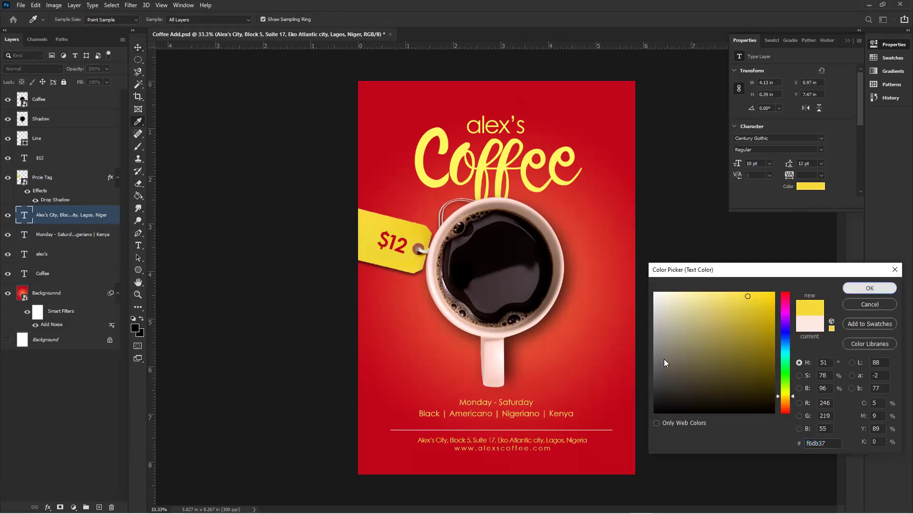
# Fill the divider line shape with the recently used yellow that matches the address text.
pyautogui.click(39, 138)
pyautogui.press('u')
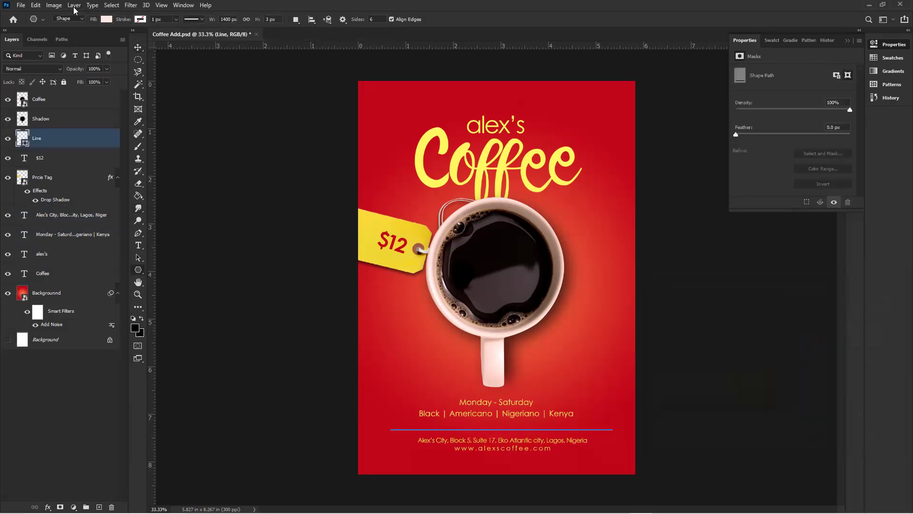
pyautogui.click(101, 19)
pyautogui.click(51, 69)
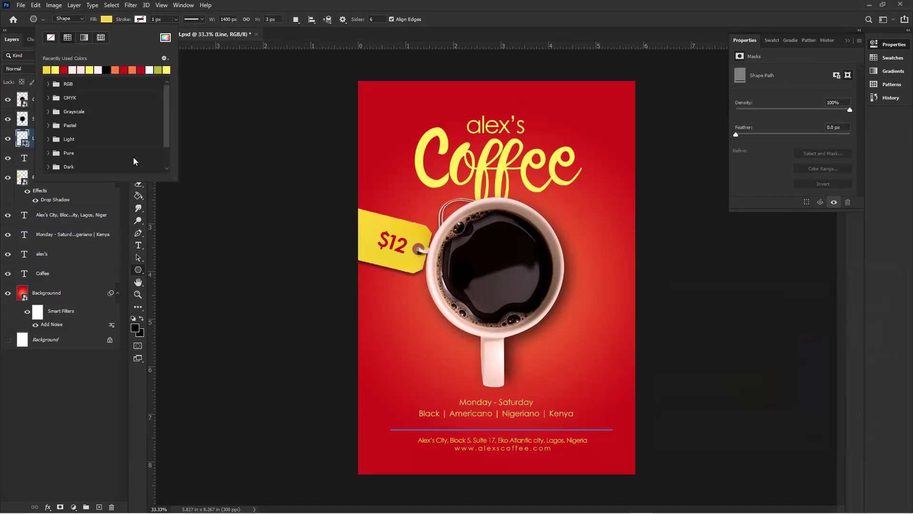
pyautogui.click(291, 20)
pyautogui.press('v')
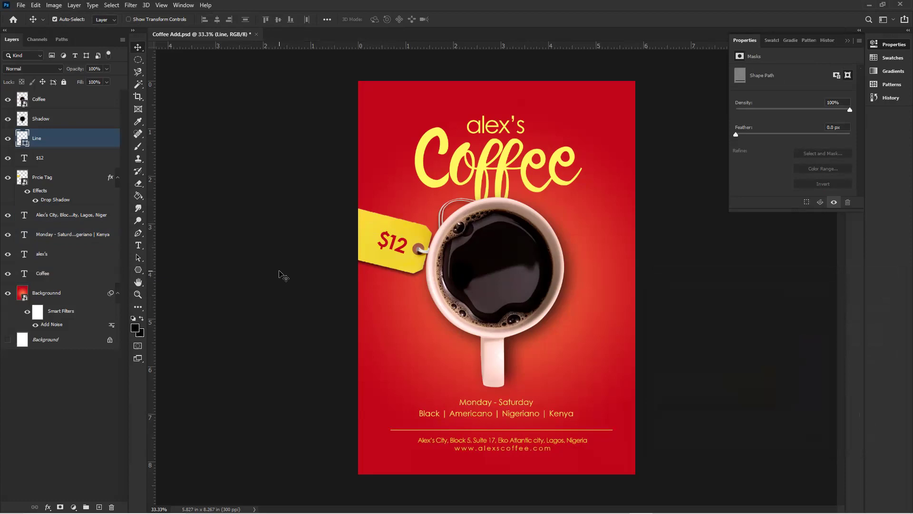
# Undo the yellow recoloring of the divider line and the address text, keeping the Monday - Saturday text's new position.
pyautogui.hotkey('ctrl', 'BackSpace')
pyautogui.hotkey('ctrl', 'z')
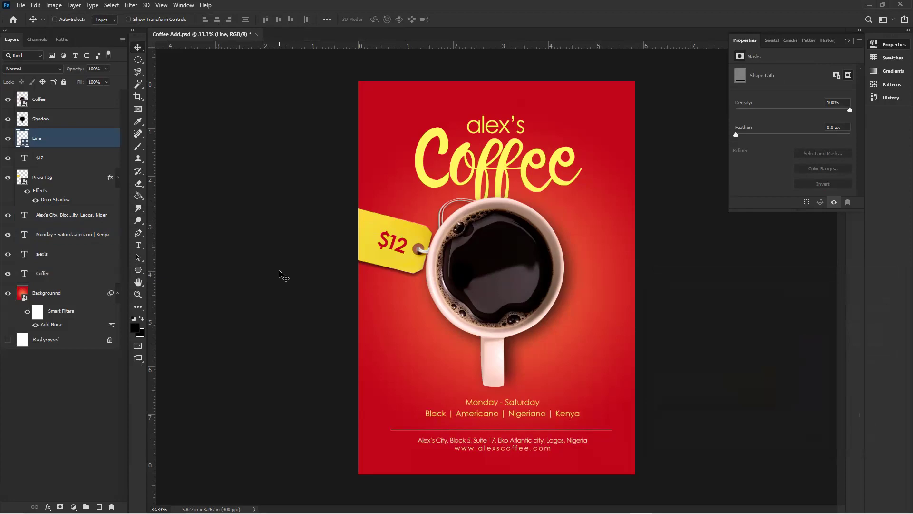
pyautogui.hotkey('ctrl', 'z')
pyautogui.hotkey('ctrl', 'shift', 'z')
pyautogui.hotkey('ctrl', 'shift', 'z')
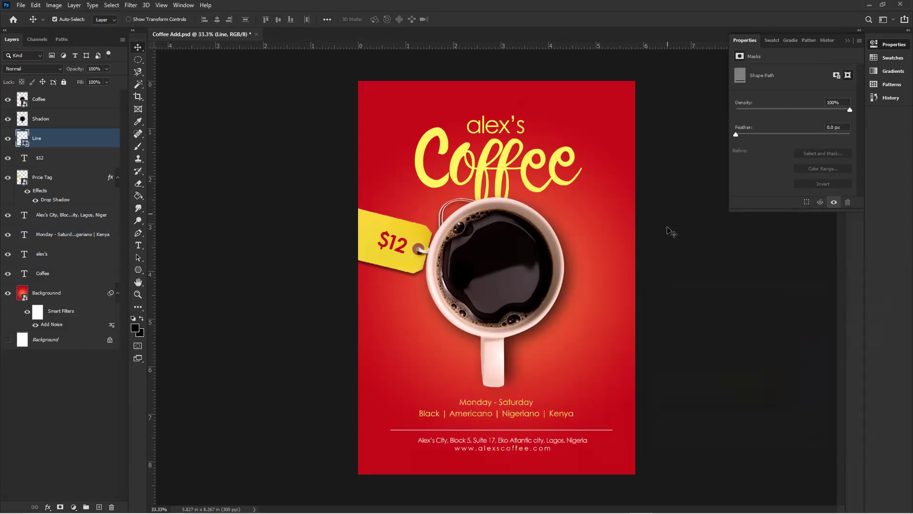
pyautogui.press('u')
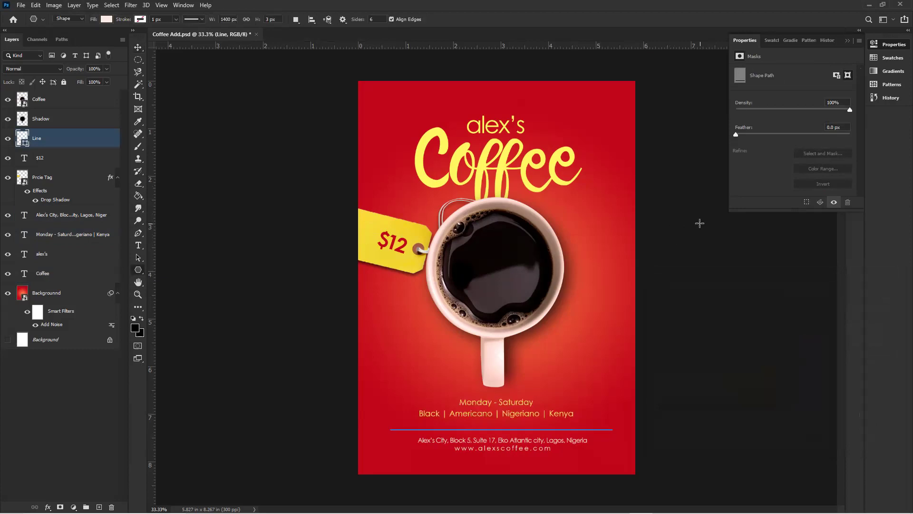
pyautogui.press('v')
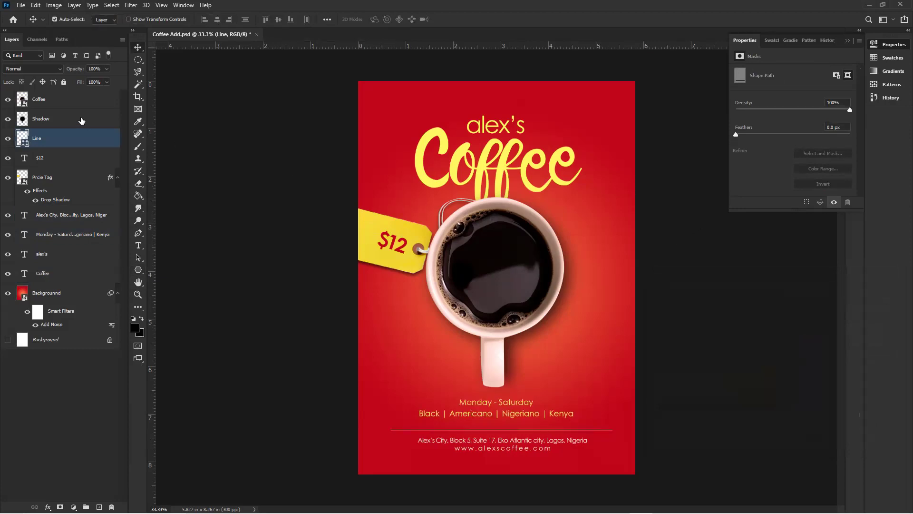
# Recolor the Monday - Saturday text with the pale pink ffebe7 sampled from the cup handle.
pyautogui.click(485, 405)
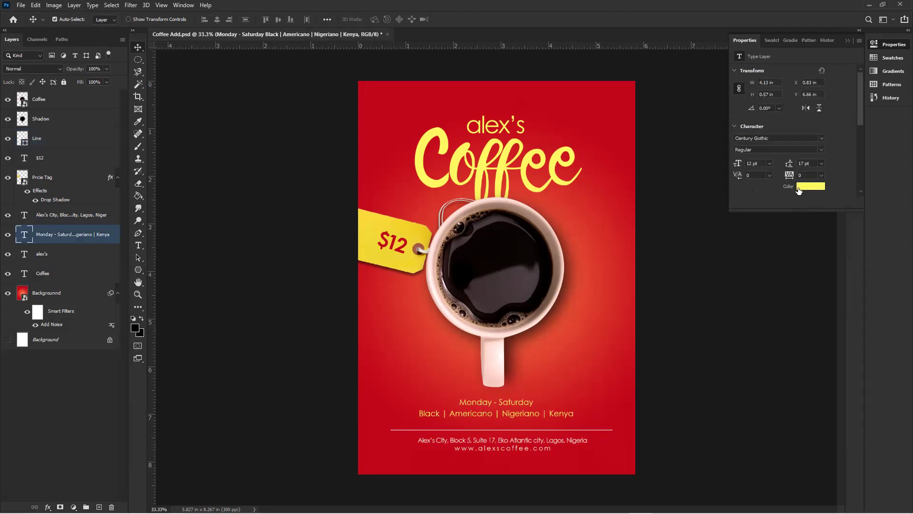
pyautogui.click(803, 192)
pyautogui.click(496, 355)
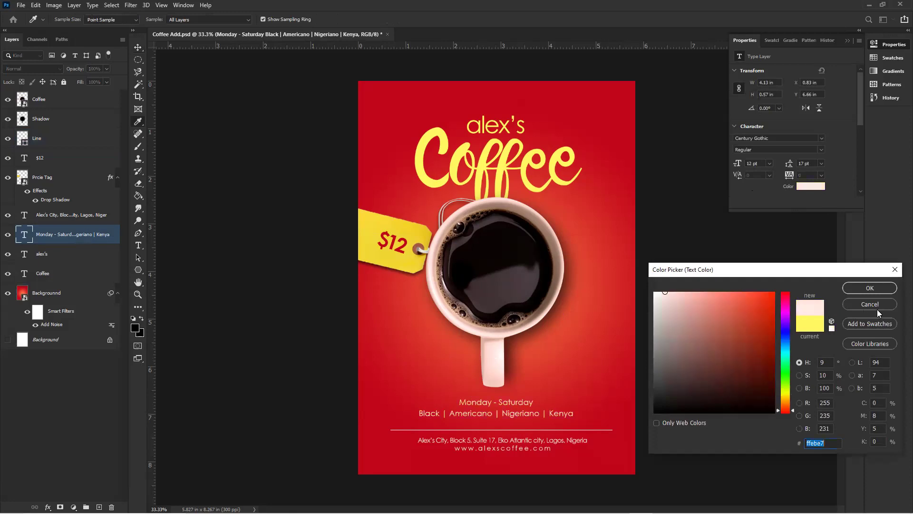
pyautogui.click(880, 287)
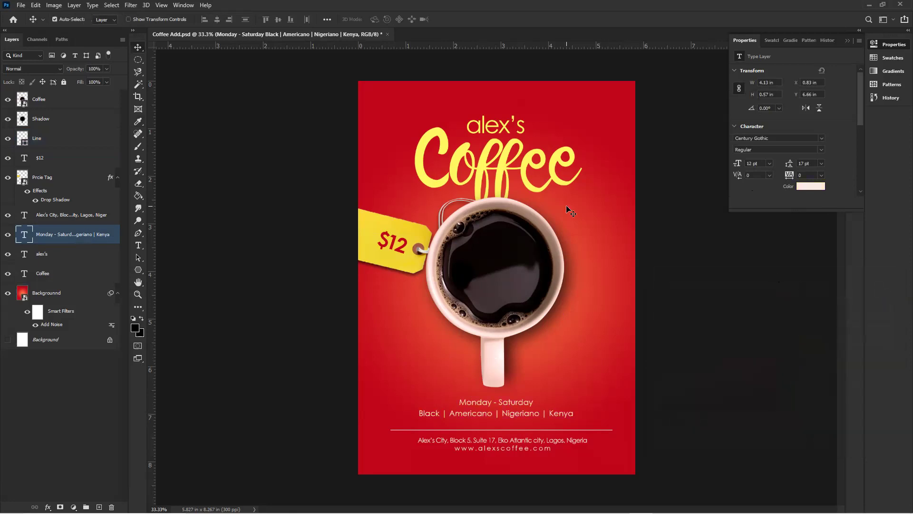
# Recolor the Coffee title with the pale pink ffe0d9 sampled from the cup handle.
pyautogui.click(503, 172)
pyautogui.click(811, 186)
pyautogui.click(493, 360)
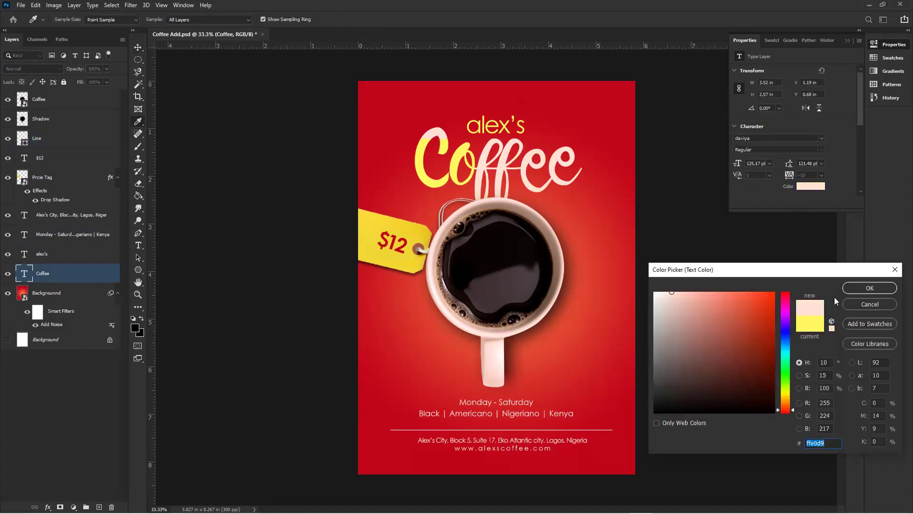
pyautogui.click(853, 290)
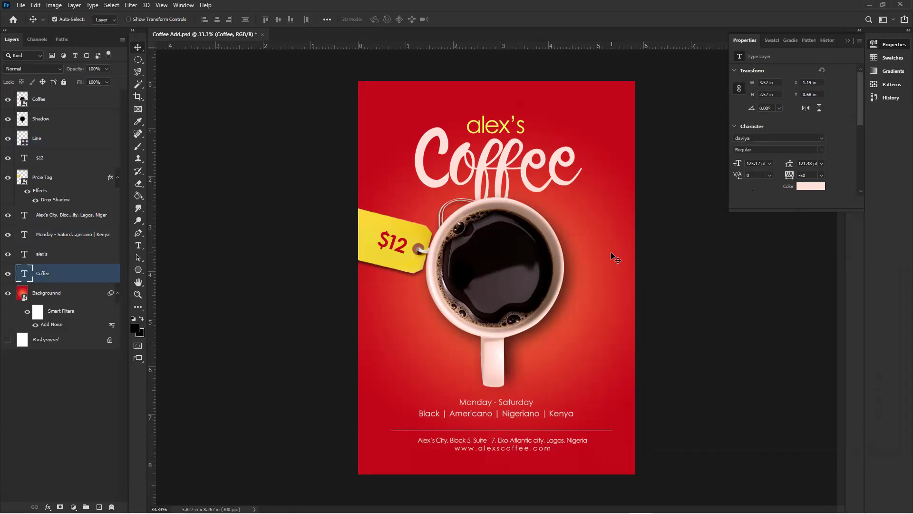
# Undo and redo the Coffee title's recoloring to compare both versions, leaving the title yellow.
pyautogui.hotkey('ctrl', 'z')
pyautogui.hotkey('ctrl', 'shift', 'z')
pyautogui.hotkey('ctrl', 'z')
pyautogui.hotkey('ctrl', 'shift', 'z')
pyautogui.hotkey('ctrl', 'z')
pyautogui.hotkey('ctrl', 'shift', 'z')
pyautogui.hotkey('ctrl', 'z')
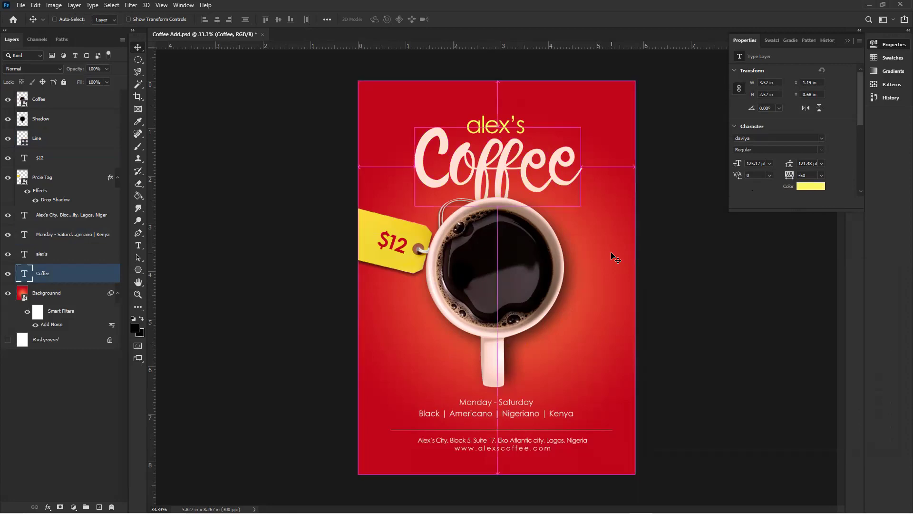
# Reapply and undo the Coffee title's pink recoloring, leaving the title yellow and no layer selected.
pyautogui.hotkey('ctrl', 'shift', 'z')
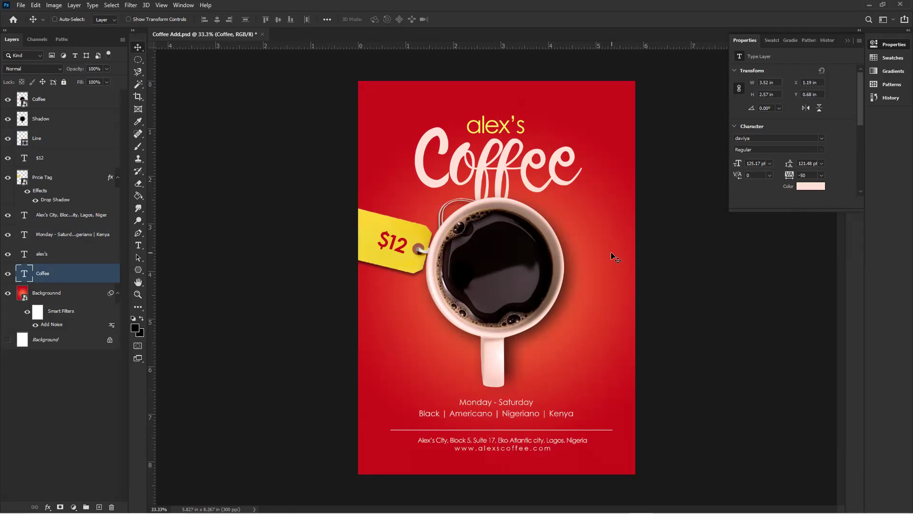
pyautogui.hotkey('ctrl', 'z')
pyautogui.keyDown('ctrl'); pyautogui.click(689, 259); pyautogui.keyUp('ctrl')
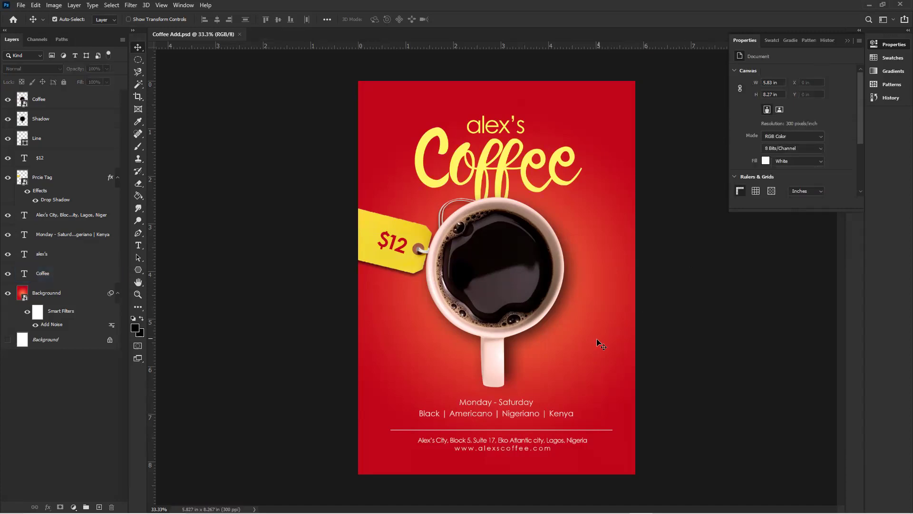
# Make the Monday - Saturday text Bold and recolor it with the yellow f3d93f sampled from the price tag.
pyautogui.click(512, 403)
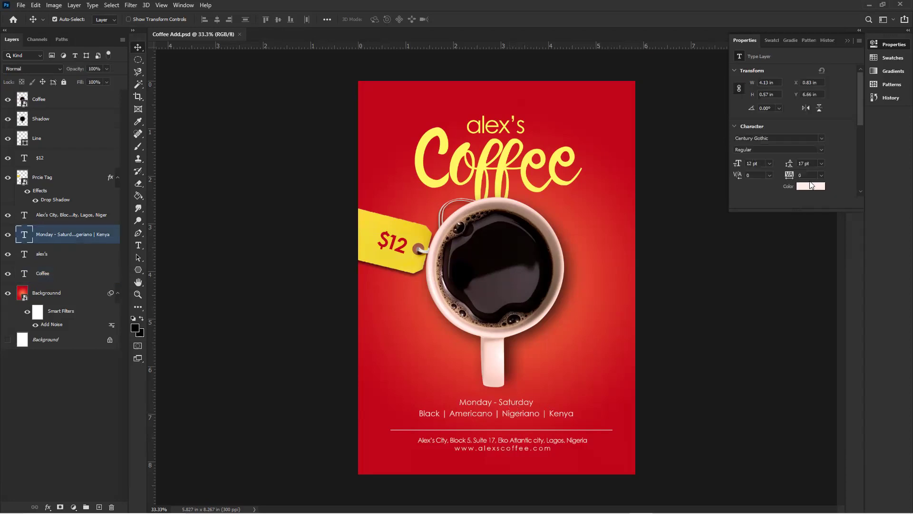
pyautogui.click(822, 150)
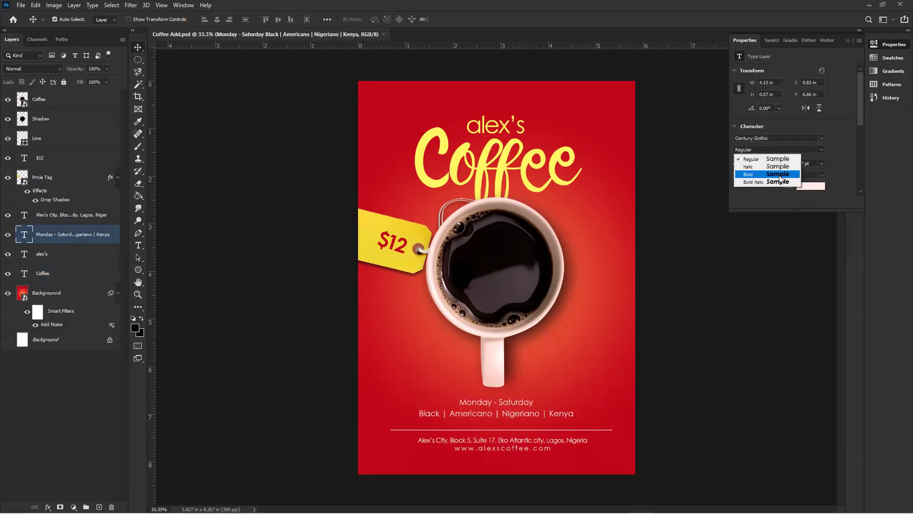
pyautogui.click(780, 175)
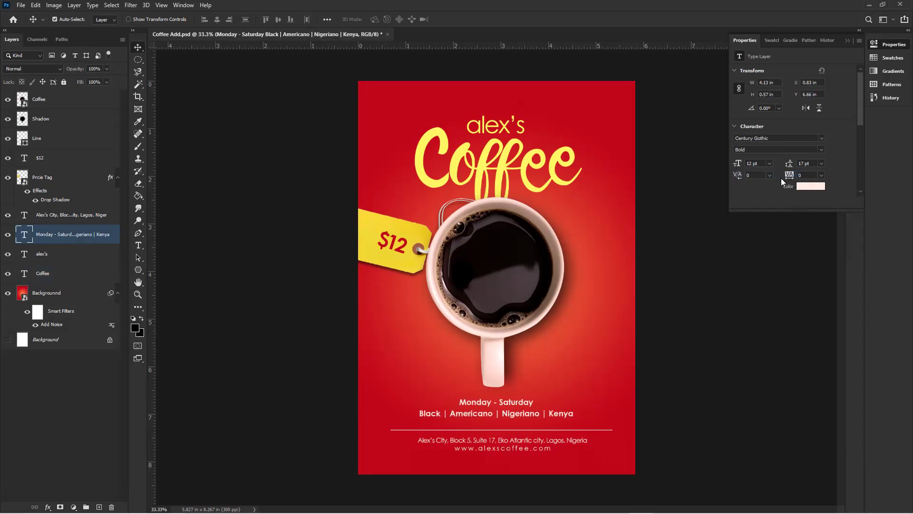
pyautogui.click(813, 190)
pyautogui.click(373, 227)
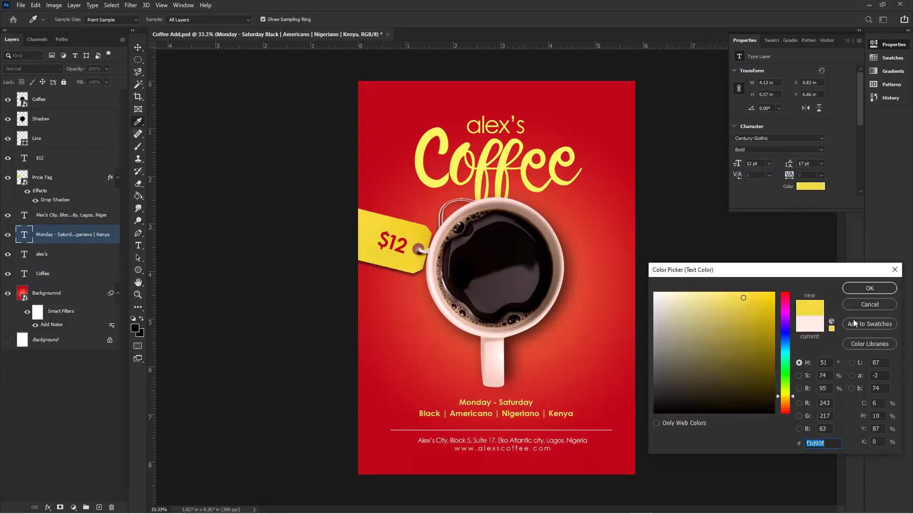
pyautogui.click(877, 286)
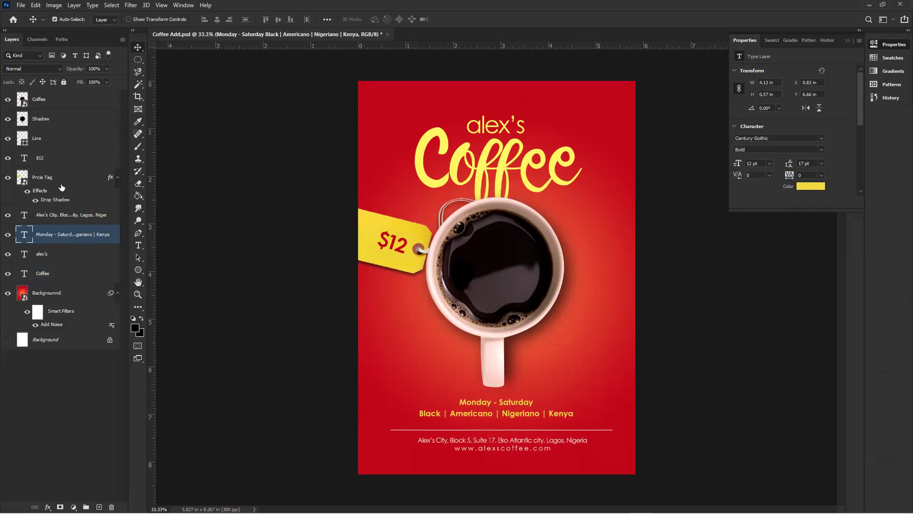
# Hide the divider line and shift the address text slightly up and to the left.
pyautogui.click(9, 140)
pyautogui.click(501, 442)
pyautogui.moveTo(501, 442); pyautogui.dragTo(498, 441)
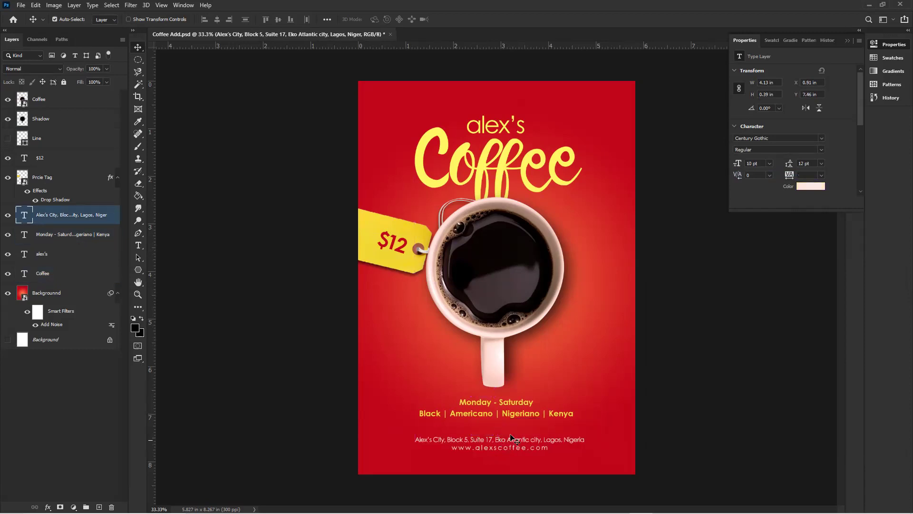
# Recolor the address text with the yellow sampled from the price tag and save the document.
pyautogui.click(811, 186)
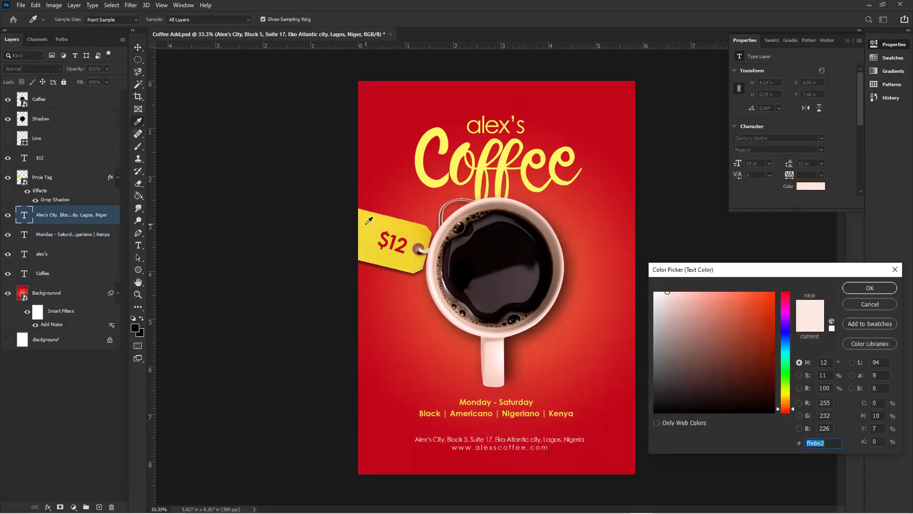
pyautogui.click(371, 228)
pyautogui.click(861, 289)
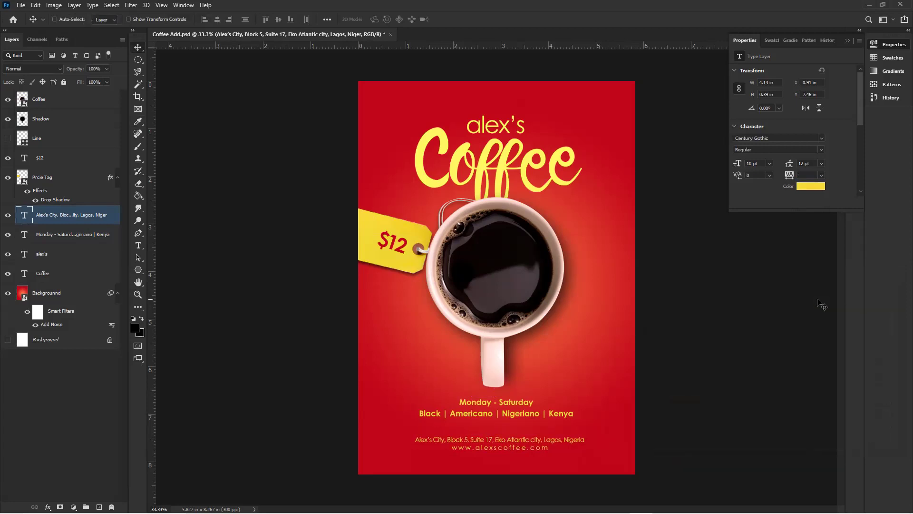
pyautogui.hotkey('ctrl', 's')
# Nudge the $12 text slightly left and up on the price tag.
pyautogui.click(393, 243)
pyautogui.hotkey('shift', 'Left')
pyautogui.hotkey('shift', 'Left')
pyautogui.hotkey('shift', 'Left')
pyautogui.hotkey('shift', 'Up')
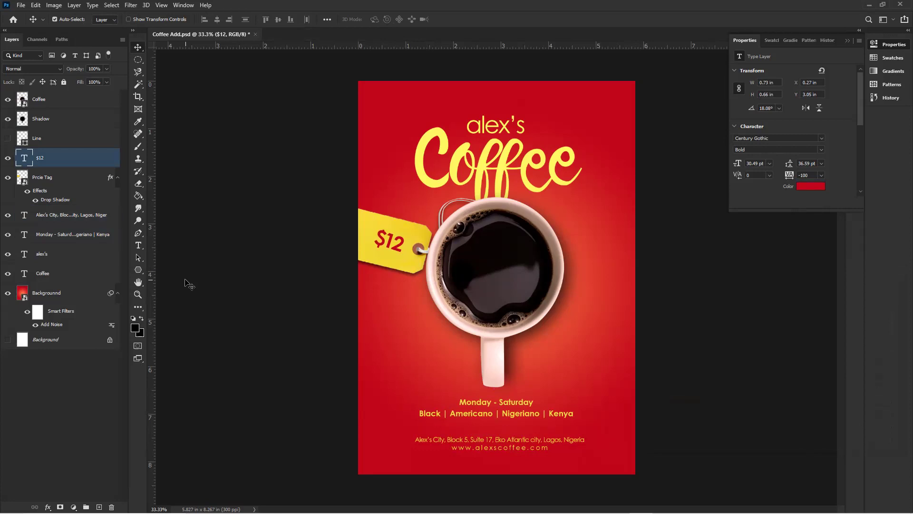
# Rotate the $12 text slightly to about 15.75° so it follows the tilt of the price tag.
pyautogui.hotkey('ctrl', 't')
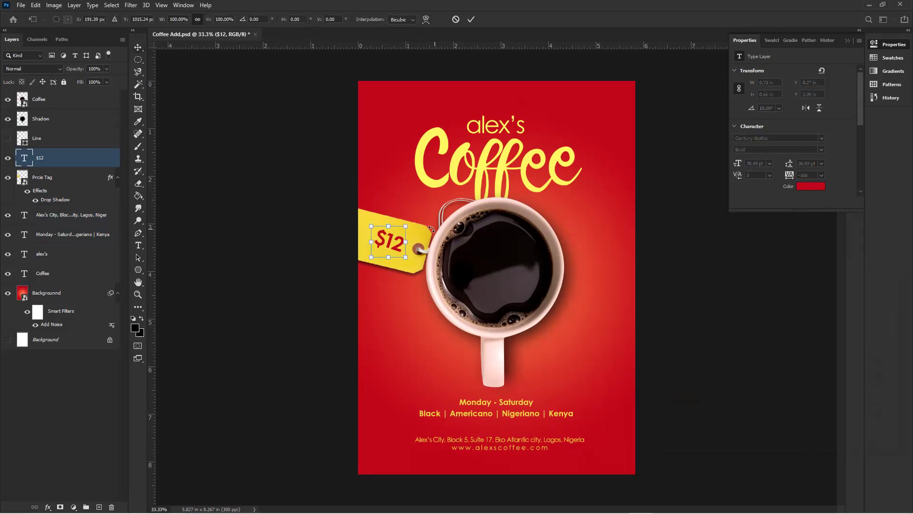
pyautogui.moveTo(424, 223); pyautogui.dragTo(425, 223)
pyautogui.press('Return')
pyautogui.hotkey('ctrl', 't')
pyautogui.moveTo(418, 217); pyautogui.dragTo(418, 218)
pyautogui.press('Return')
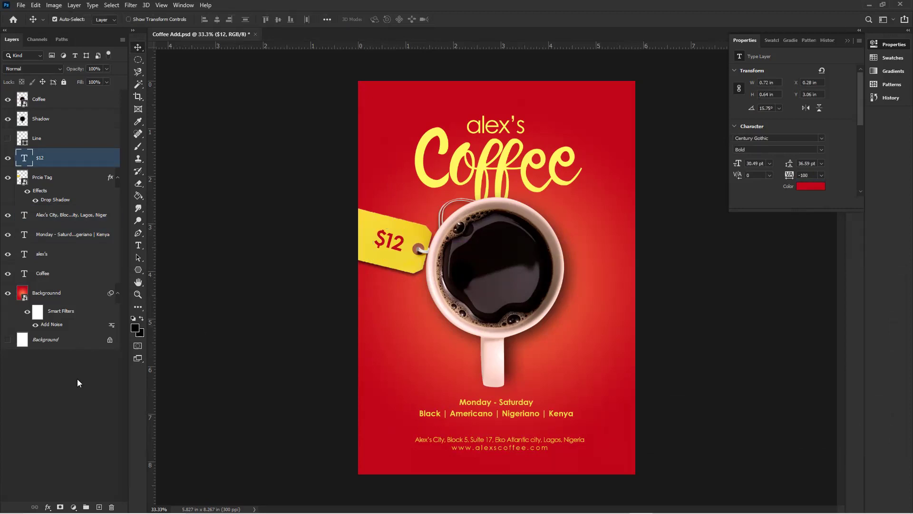
# Try an Inner Glow and a 1 px outside Stroke on the $12 text.
pyautogui.click(47, 506)
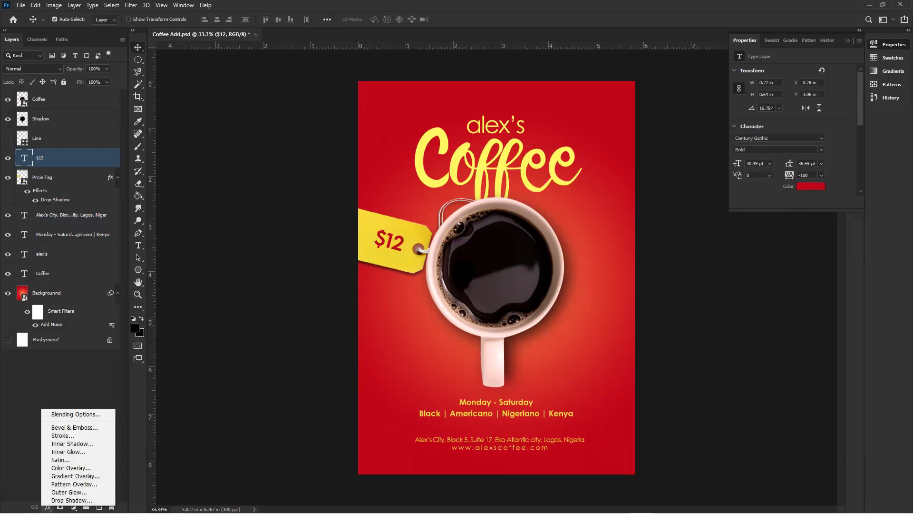
pyautogui.click(94, 451)
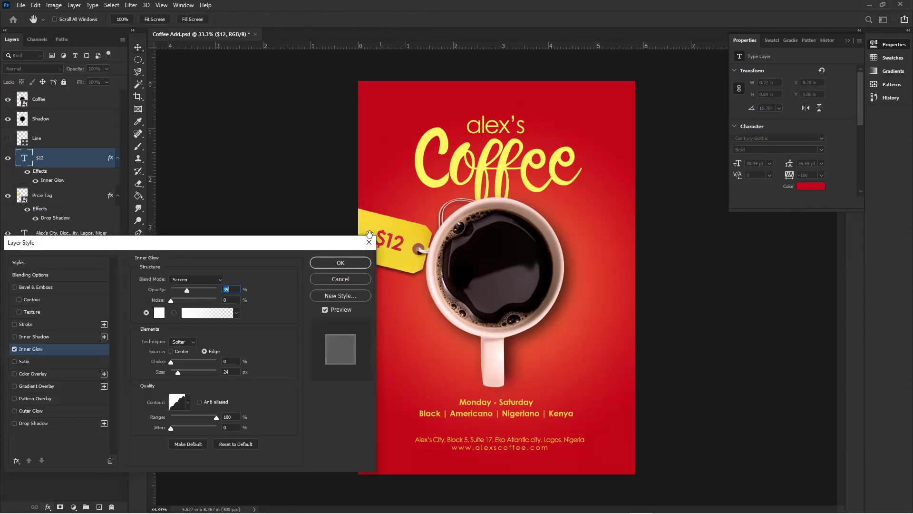
pyautogui.moveTo(302, 246); pyautogui.dragTo(806, 160)
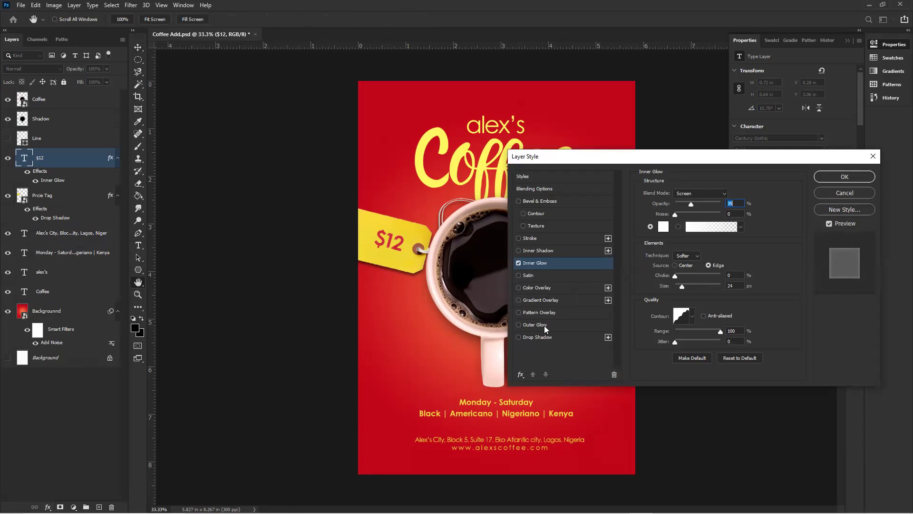
pyautogui.click(559, 238)
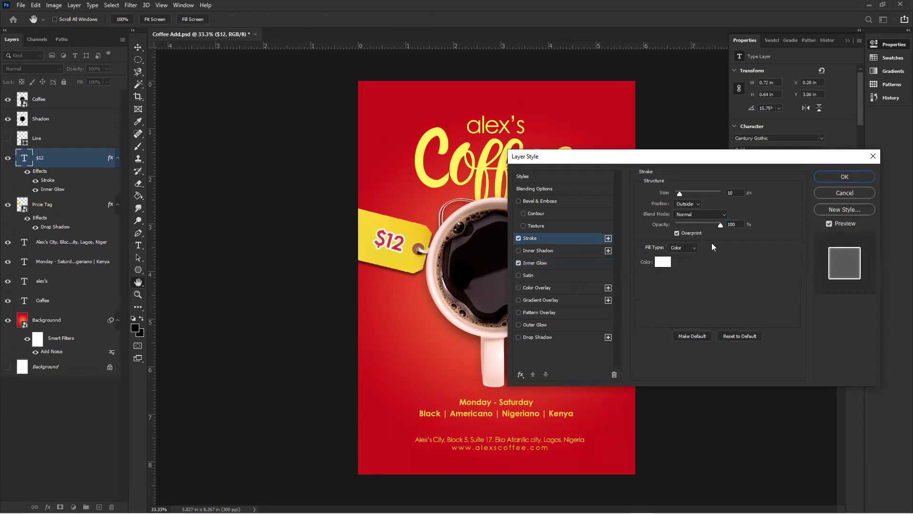
pyautogui.moveTo(681, 196); pyautogui.dragTo(677, 195)
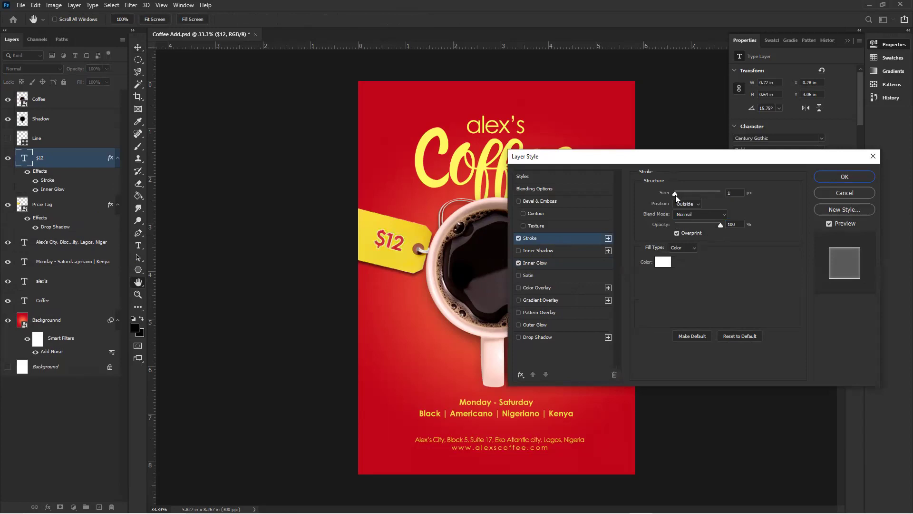
pyautogui.click(675, 195)
# Try near-black and near-white colors for the $12 text's Inner Glow, settling on the dark red 9c1818.
pyautogui.click(561, 263)
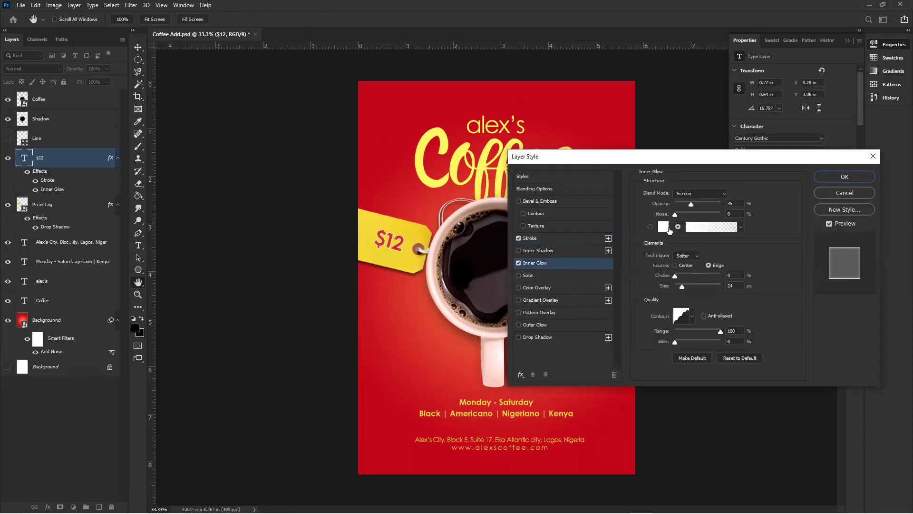
pyautogui.click(667, 229)
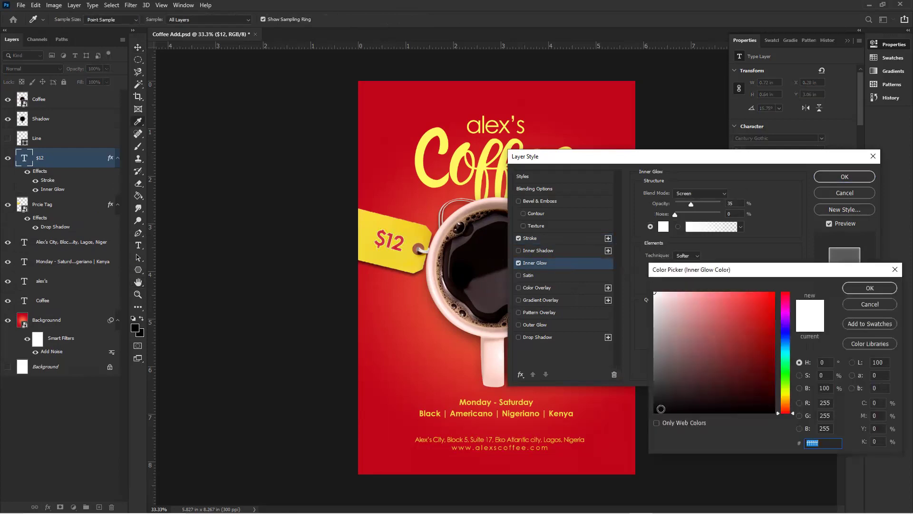
pyautogui.click(658, 407)
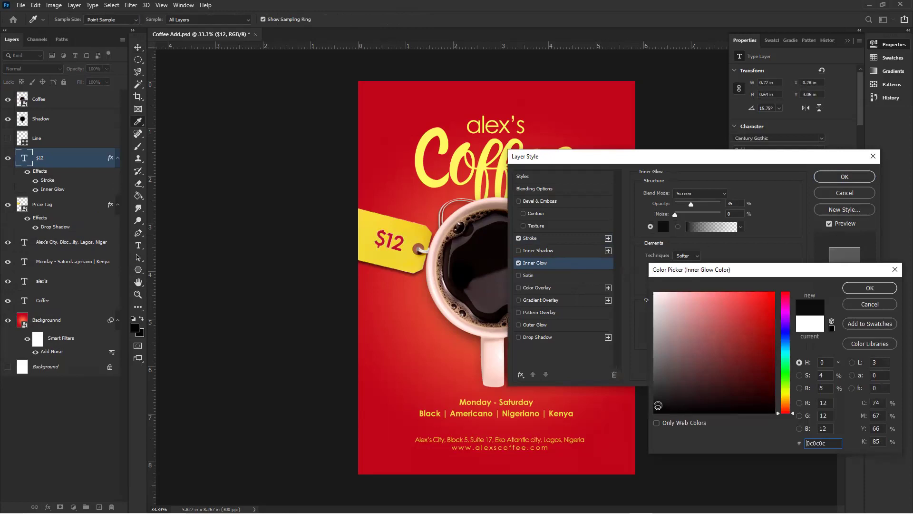
pyautogui.click(659, 401)
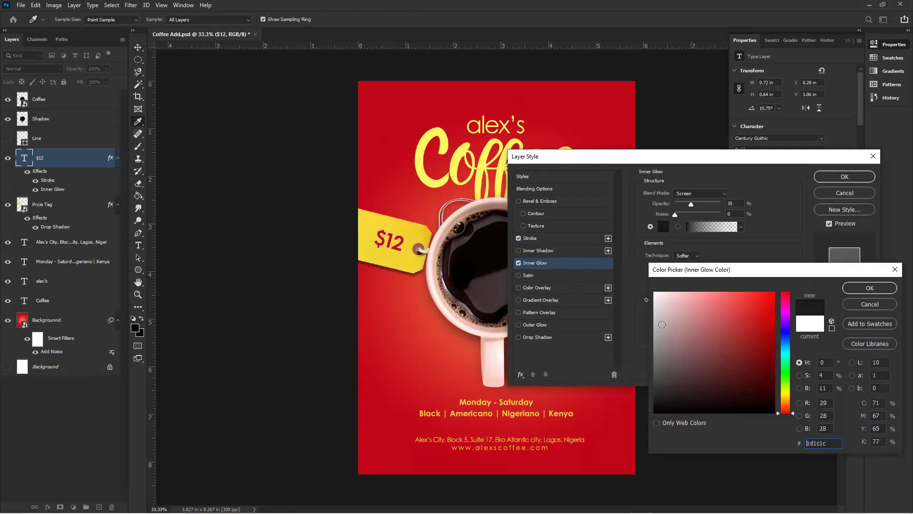
pyautogui.click(653, 294)
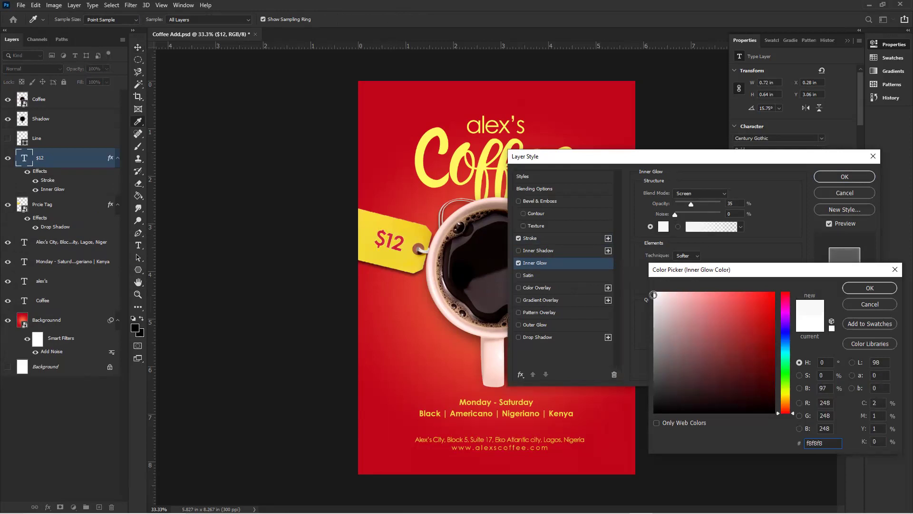
pyautogui.click(756, 339)
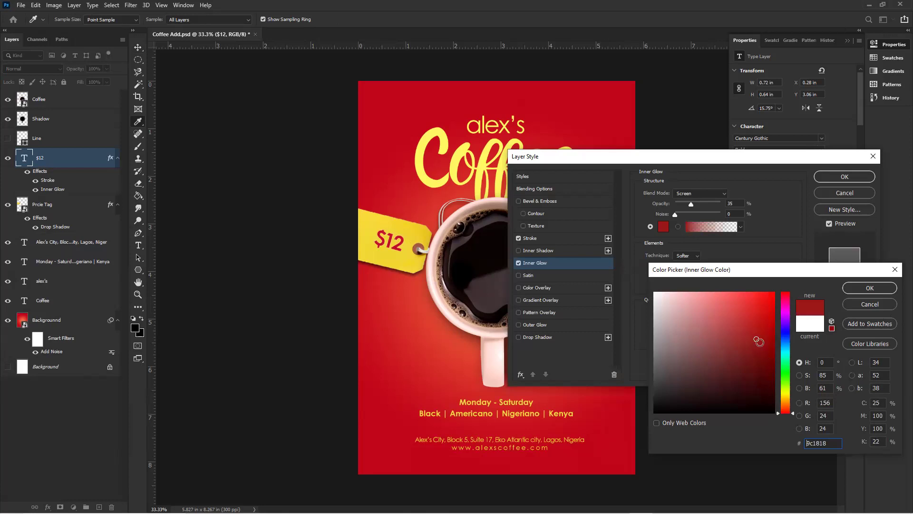
pyautogui.click(850, 290)
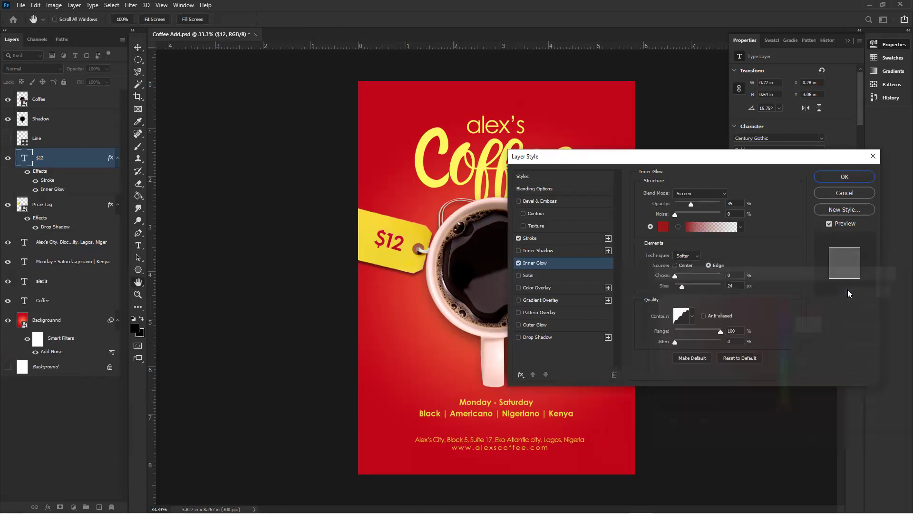
# Try dark red, pink, red and yellow f1d835 as the $12 text's stroke color, then discard all its layer style changes.
pyautogui.click(553, 238)
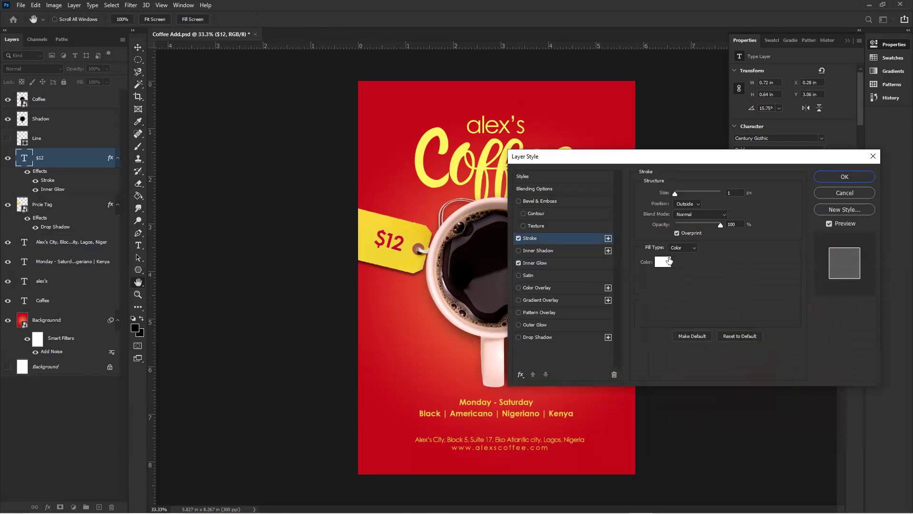
pyautogui.click(663, 261)
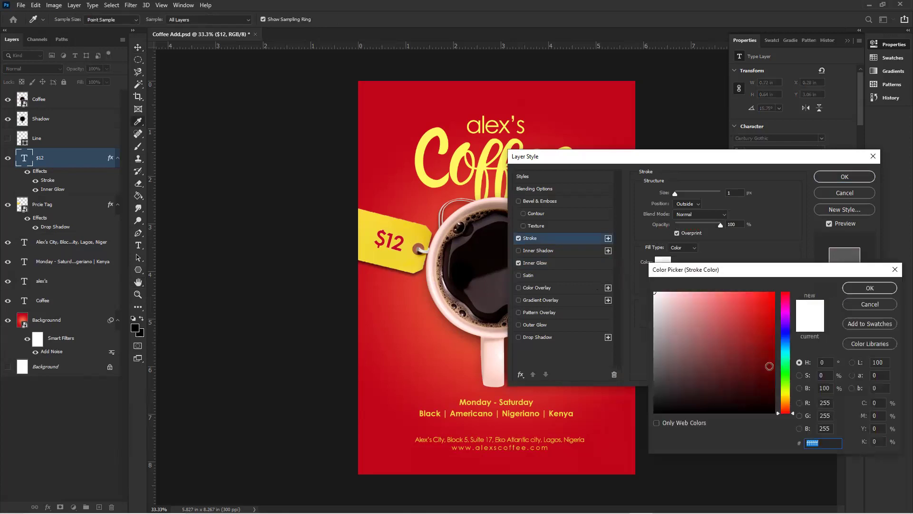
pyautogui.click(765, 387)
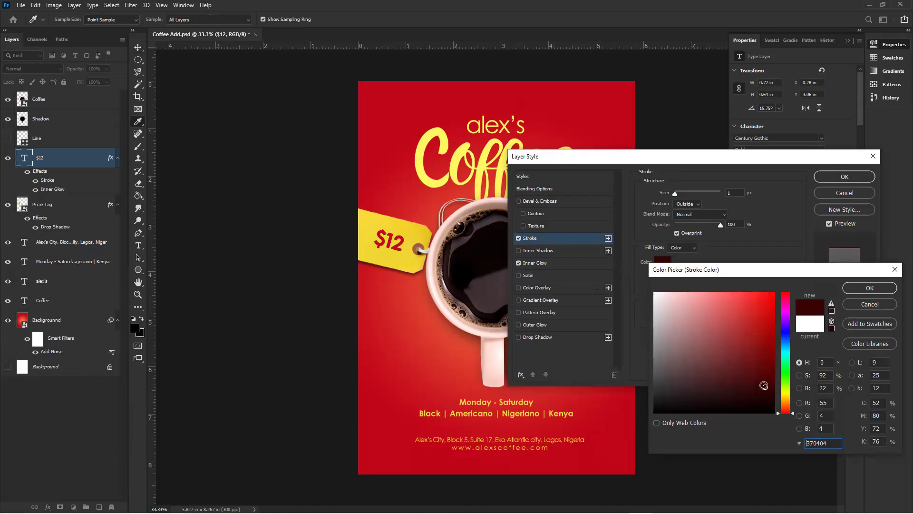
pyautogui.click(686, 304)
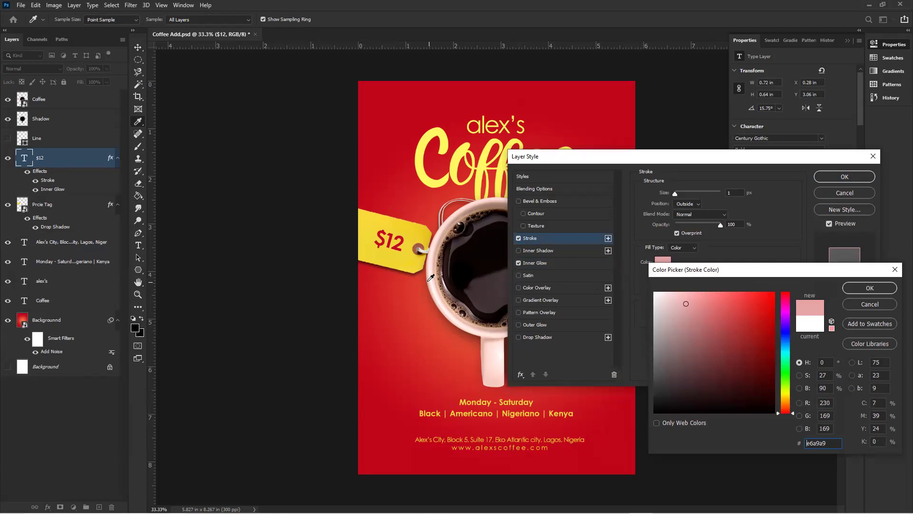
pyautogui.click(402, 300)
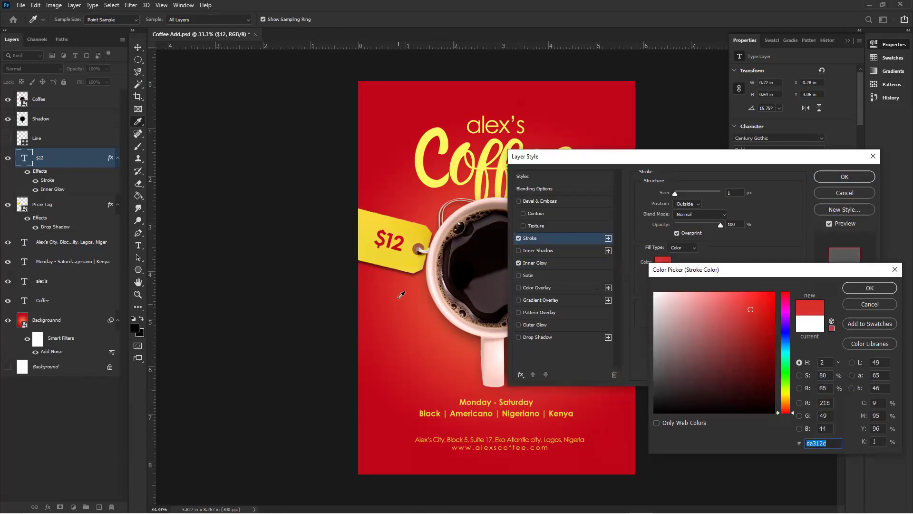
pyautogui.click(405, 261)
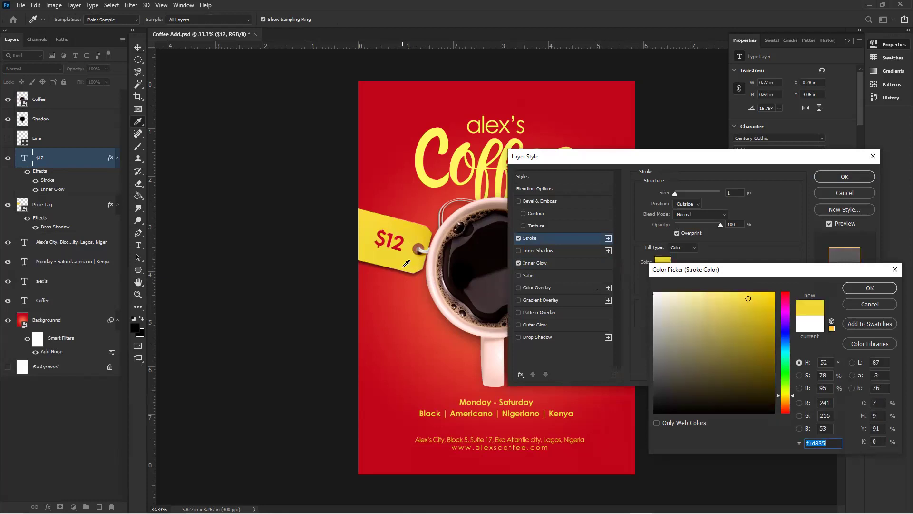
pyautogui.click(881, 288)
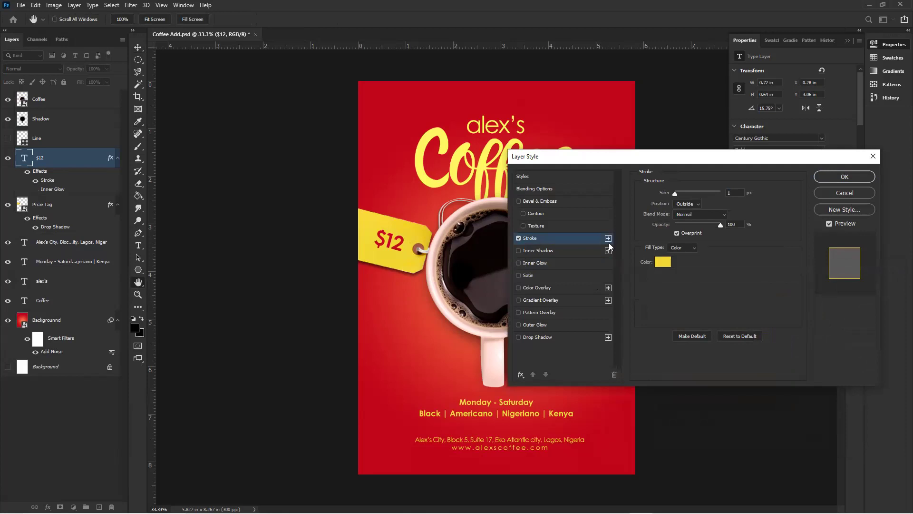
pyautogui.click(844, 193)
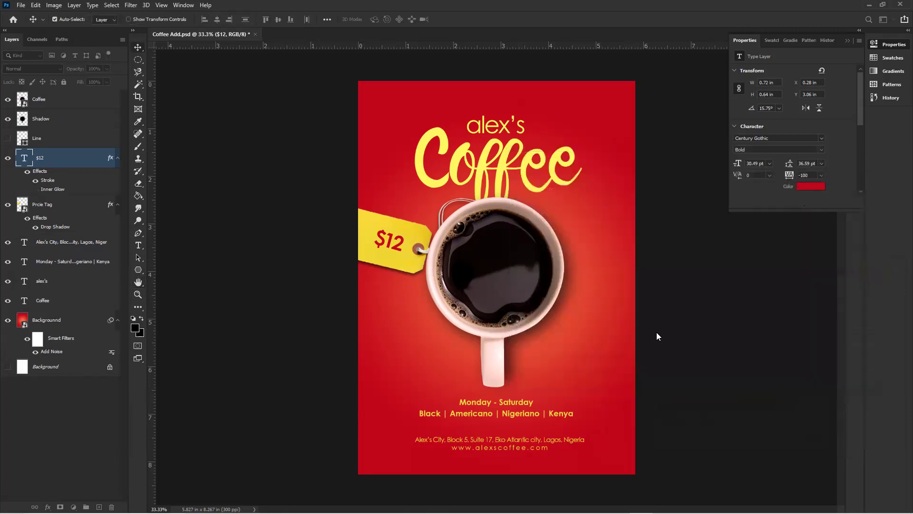
# Save the document and select the Coffee title.
pyautogui.hotkey('ctrl', 's')
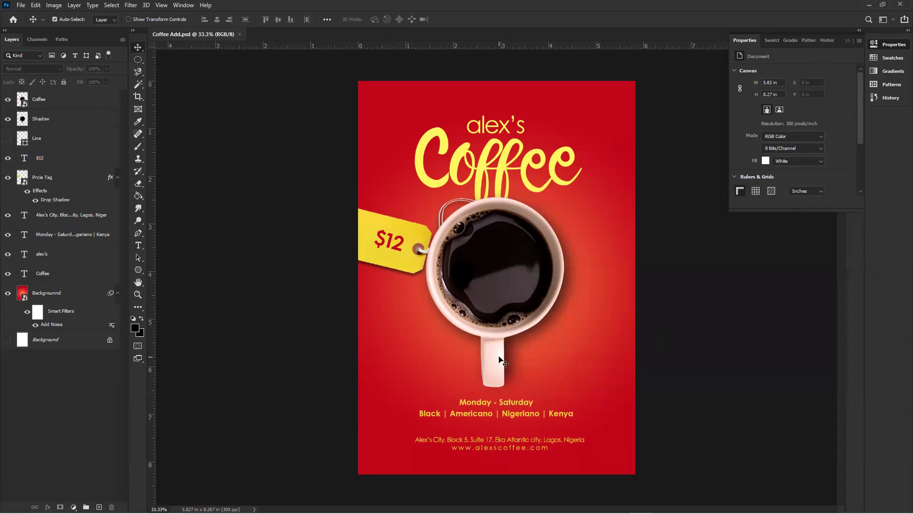
pyautogui.click(507, 159)
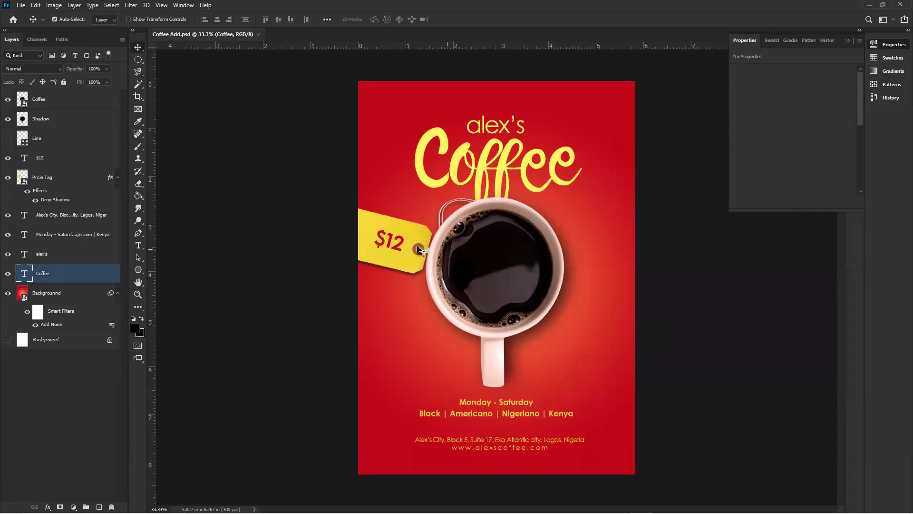
# Lock the red background layer, then move the title, price tag and coffee cup together up by about 0.2 in.
pyautogui.click(76, 295)
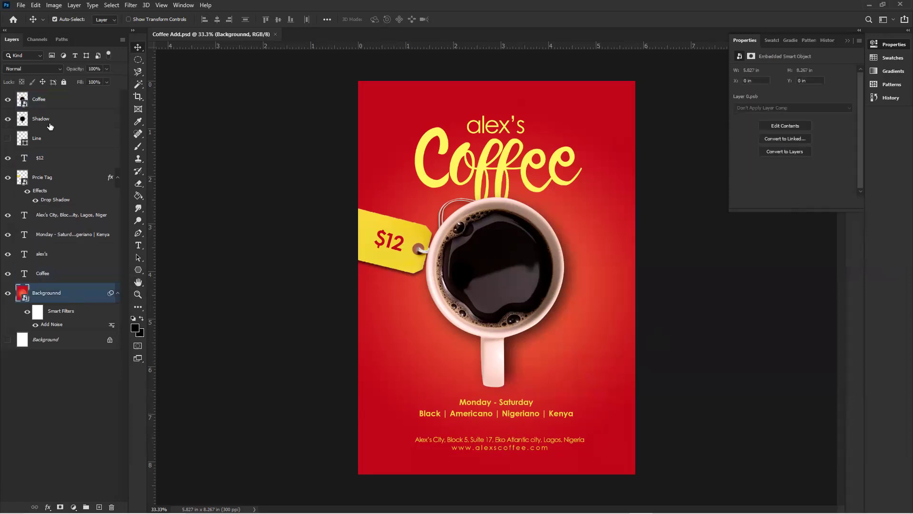
pyautogui.click(63, 82)
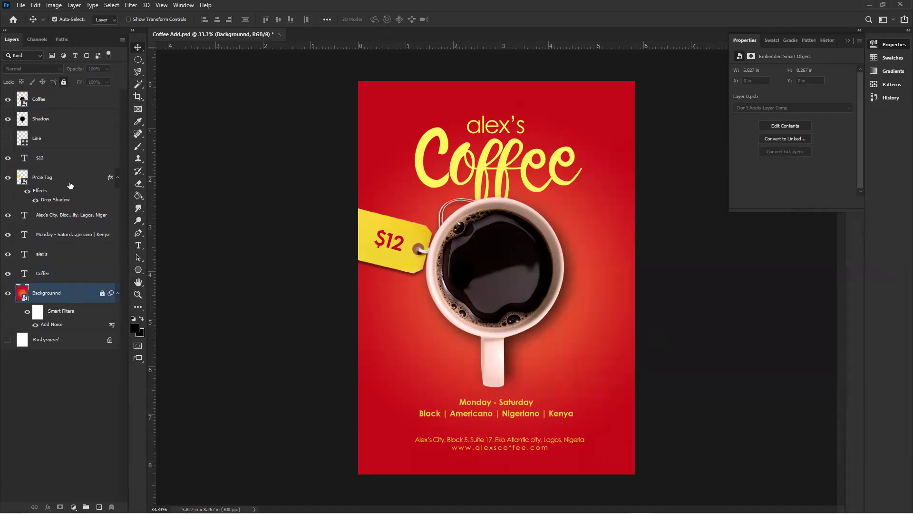
pyautogui.moveTo(341, 106); pyautogui.dragTo(519, 285)
pyautogui.hotkey('shift', 'Up')
pyautogui.hotkey('shift', 'Up')
pyautogui.hotkey('shift', 'Up')
pyautogui.hotkey('shift', 'Up')
pyautogui.hotkey('shift', 'Up')
pyautogui.hotkey('shift', 'Up')
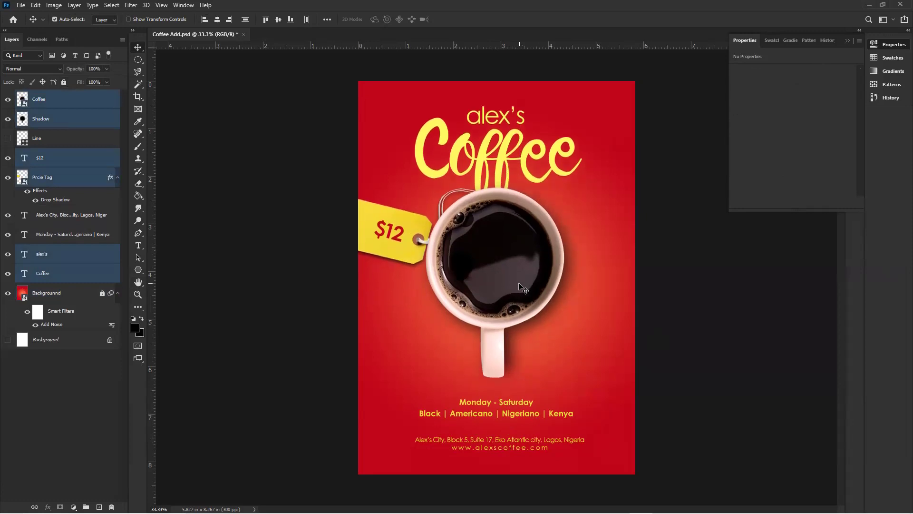
pyautogui.hotkey('shift', 'Up')
pyautogui.hotkey('shift', 'Down')
# Nudge the address and website text up slightly by 10 px and save the document.
pyautogui.click(499, 441)
pyautogui.hotkey('shift', 'Up')
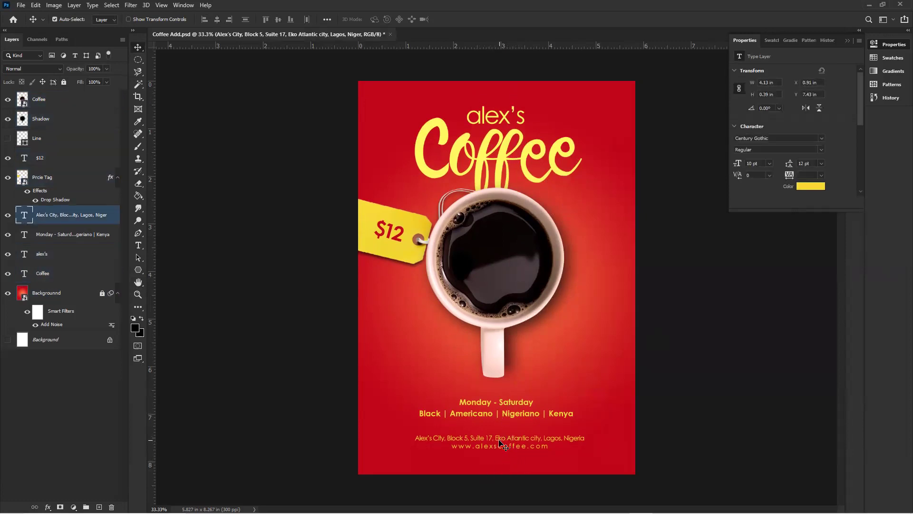
pyautogui.click(735, 406)
pyautogui.press('ctrl')
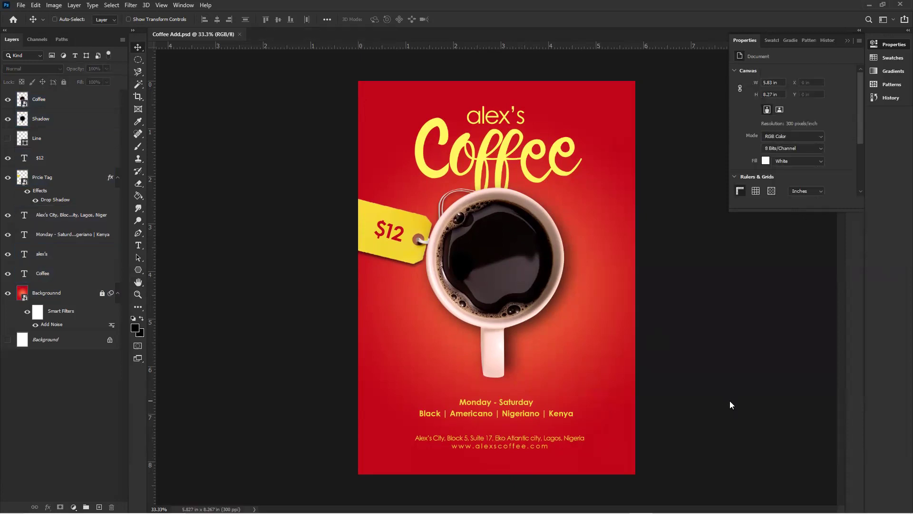
# Set up saving a copy of the poster as a JPEG named Coffee Ad.jpg.
pyautogui.hotkey('ctrl', 'shift', 's')
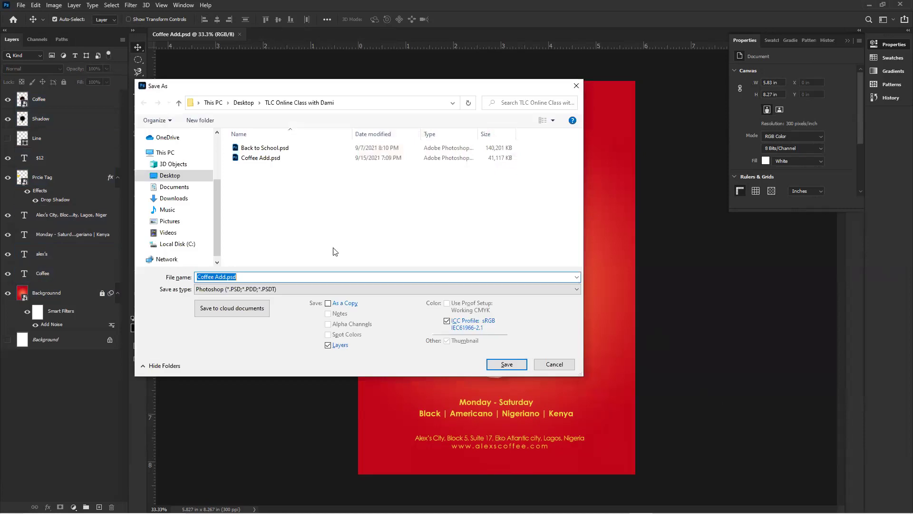
pyautogui.click(311, 289)
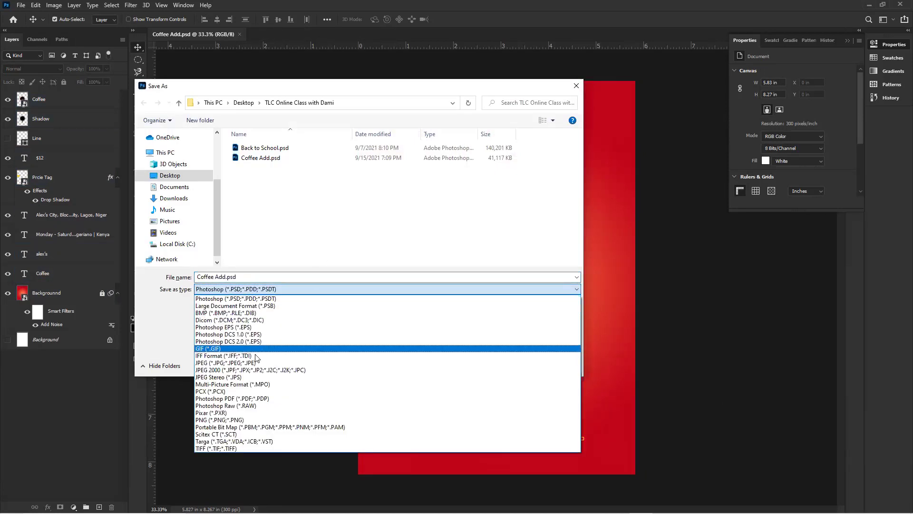
pyautogui.click(312, 363)
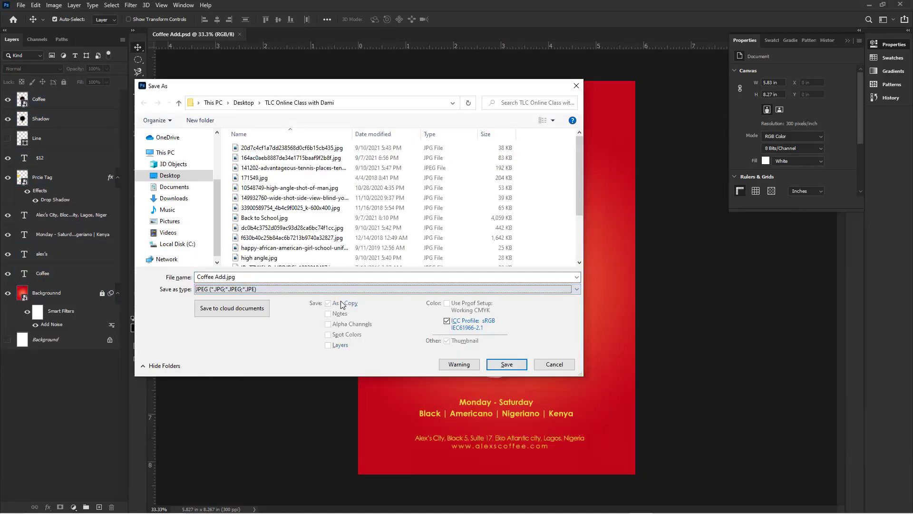
pyautogui.doubleClick(224, 276)
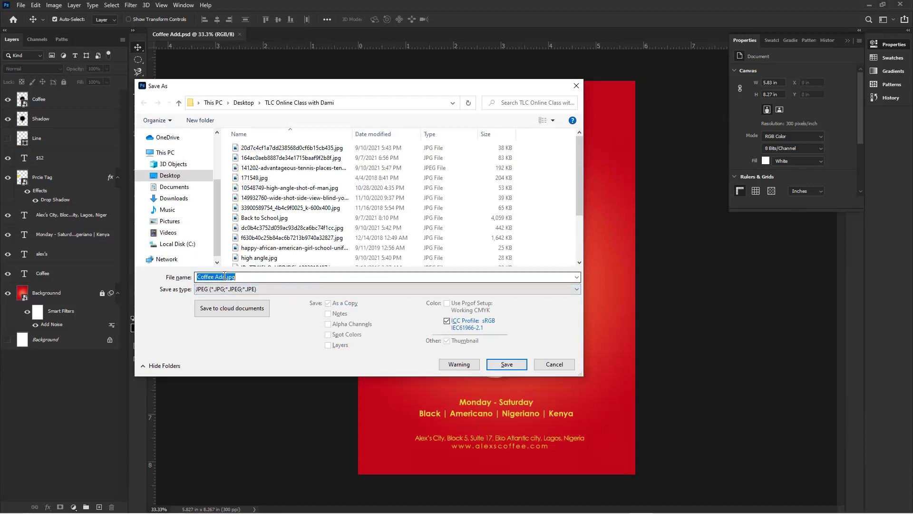
pyautogui.click(224, 276)
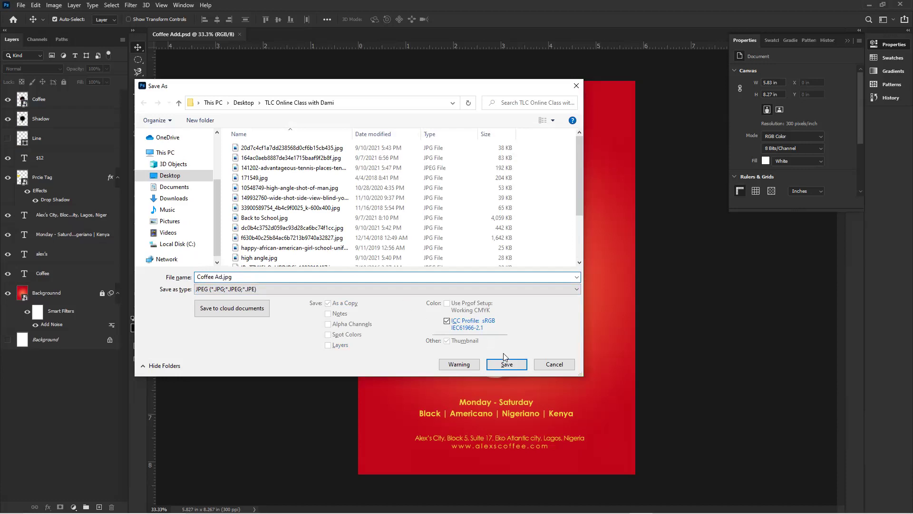
# Create an Exports folder and save the JPEG in it at Maximum quality 12 with the Progressive format option.
pyautogui.click(192, 122)
pyautogui.write('E')
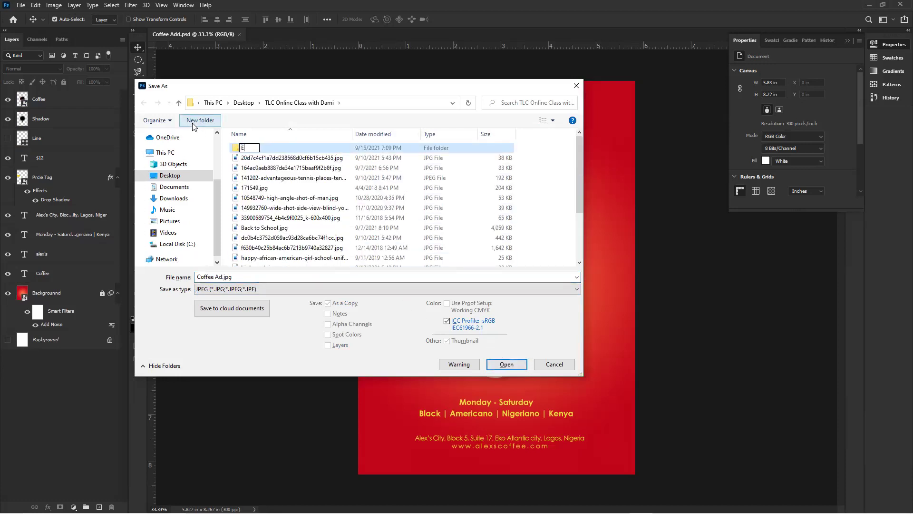
pyautogui.write('xports')
pyautogui.press('Return')
pyautogui.press('Return')
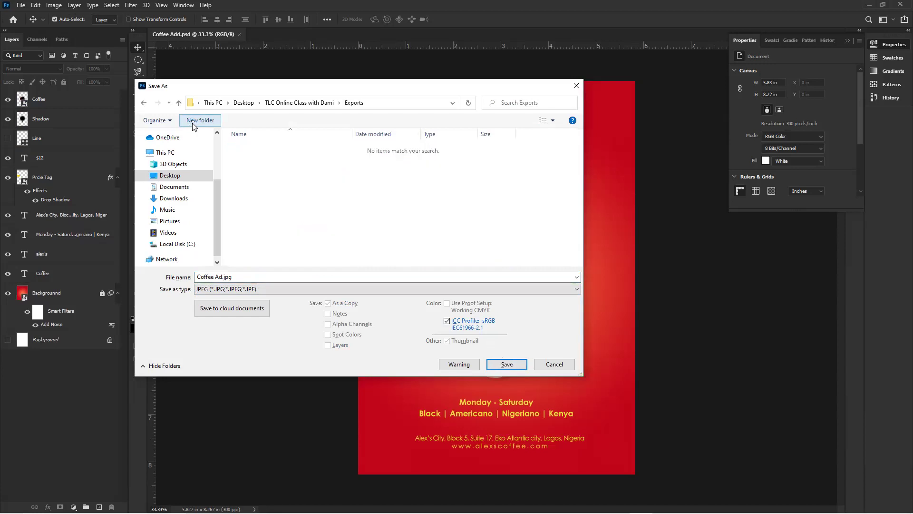
pyautogui.click(507, 365)
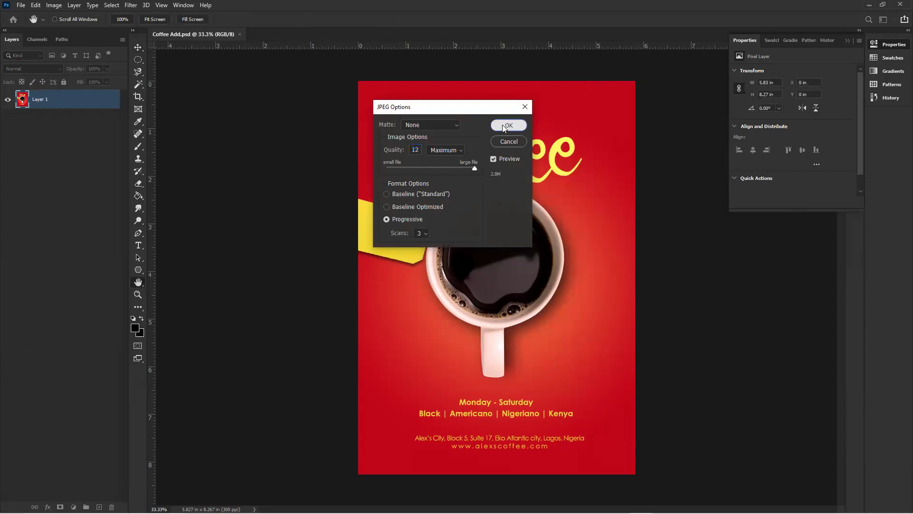
pyautogui.click(506, 125)
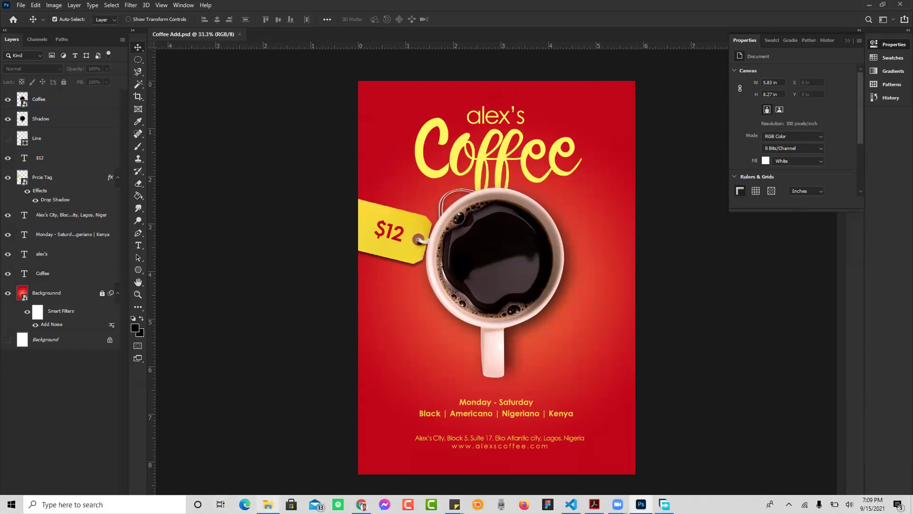
# Switch to File Explorer and open Coffee Ad.jpg from the Exports folder to check the exported poster, then close it.
pyautogui.click(268, 505)
pyautogui.moveTo(760, 117); pyautogui.dragTo(509, 143)
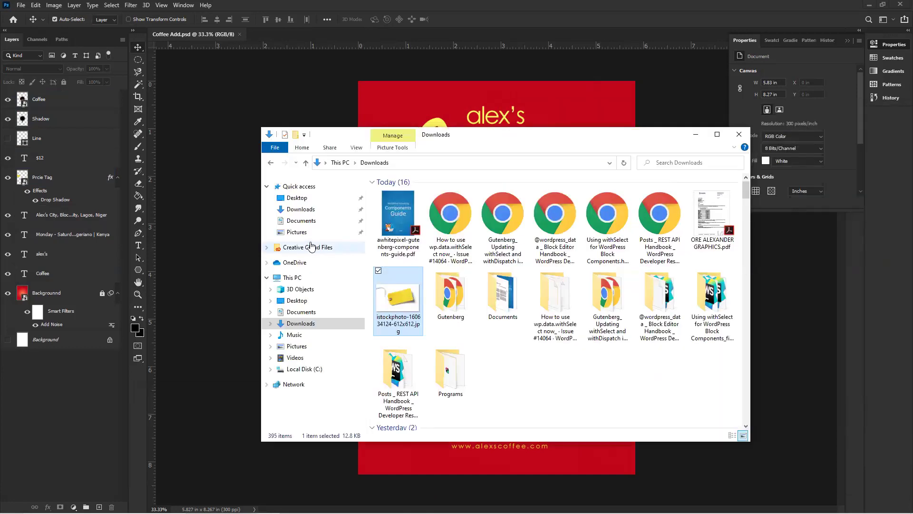
pyautogui.click(297, 198)
pyautogui.moveTo(746, 221); pyautogui.dragTo(747, 246)
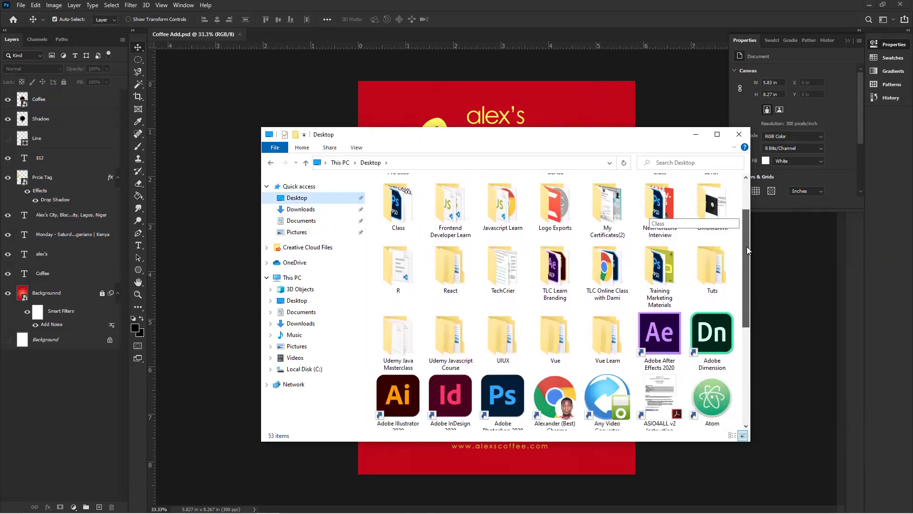
pyautogui.click(610, 270)
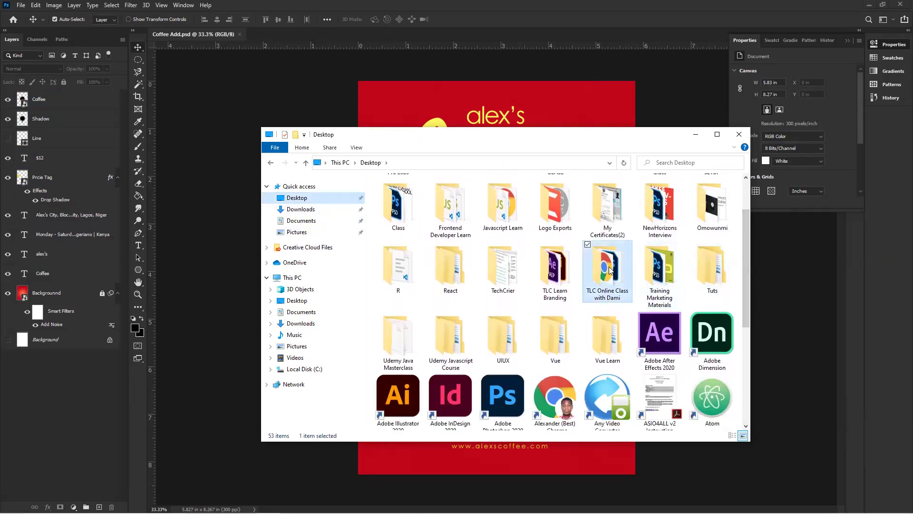
pyautogui.doubleClick(610, 270)
pyautogui.click(409, 205)
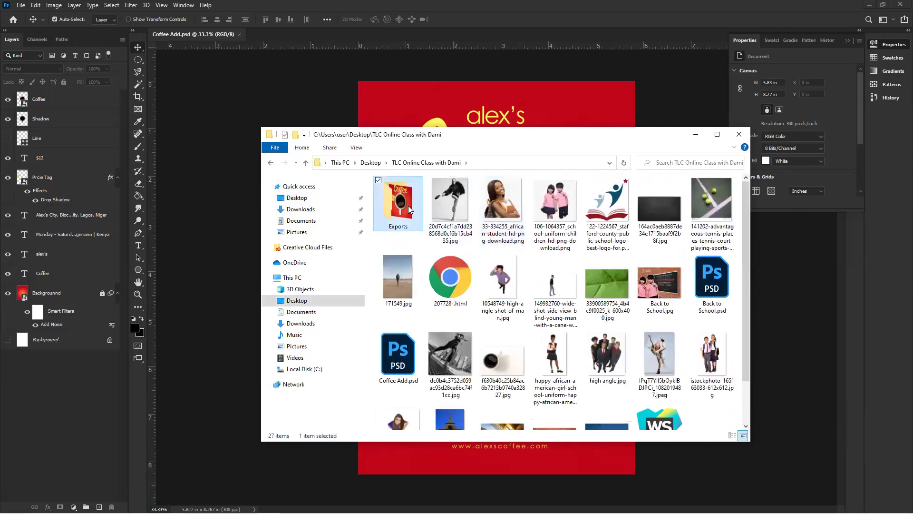
pyautogui.doubleClick(408, 206)
pyautogui.click(393, 204)
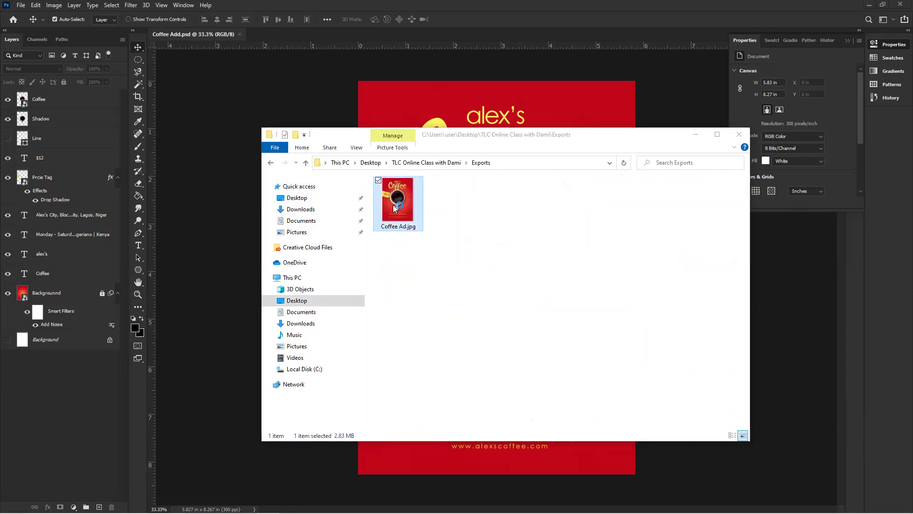
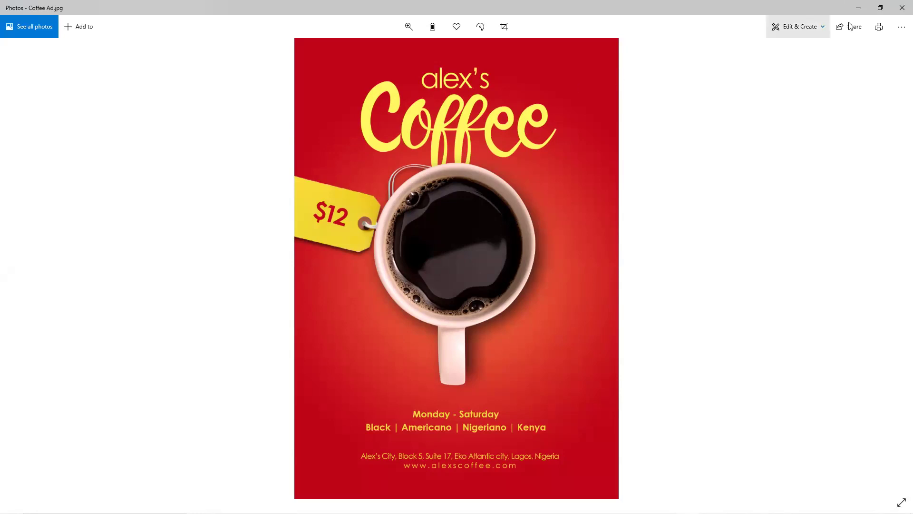
pyautogui.click(901, 8)
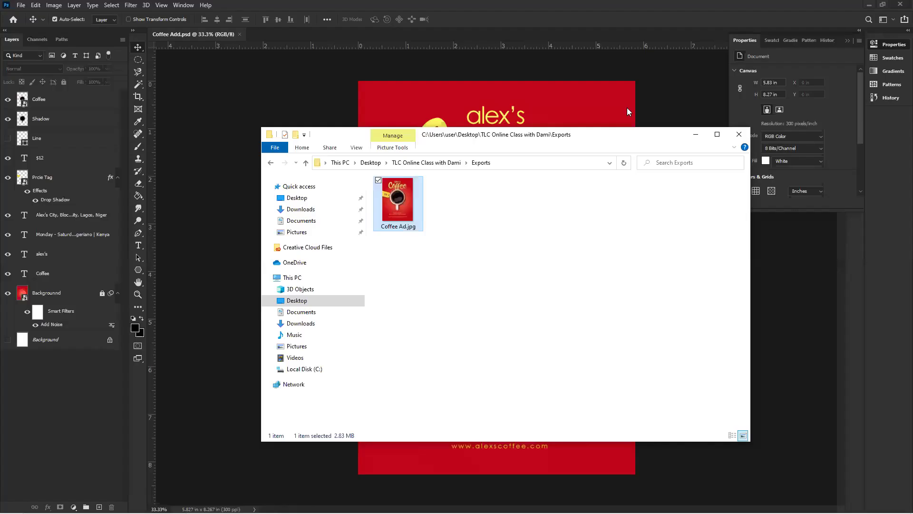
pyautogui.click(695, 134)
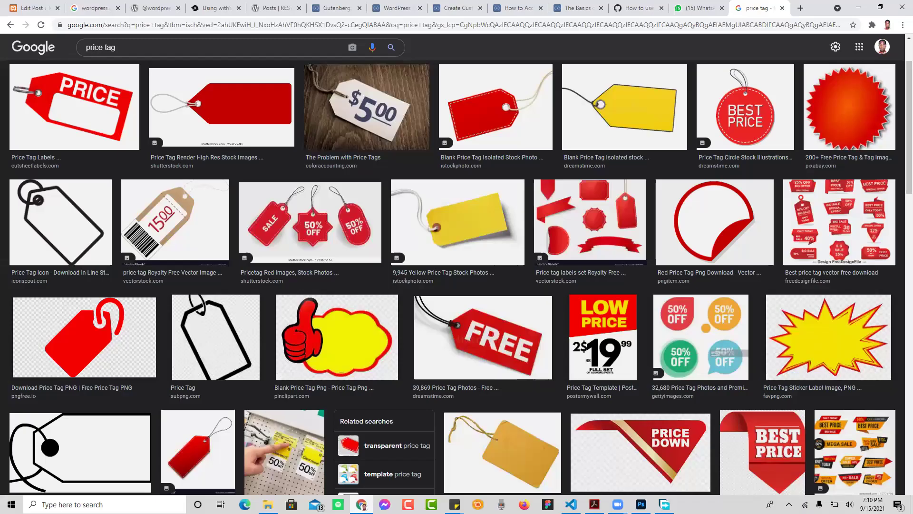
# Switch to Chrome and search Google Images for "spoon".
pyautogui.click(362, 505)
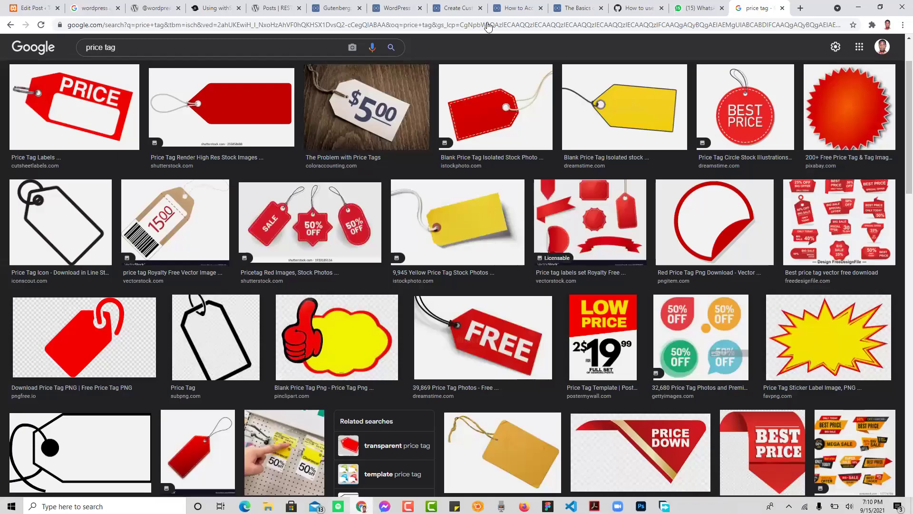
pyautogui.click(109, 45)
pyautogui.hotkey('ctrl', 'a')
pyautogui.press('BackSpace')
pyautogui.write('spoon')
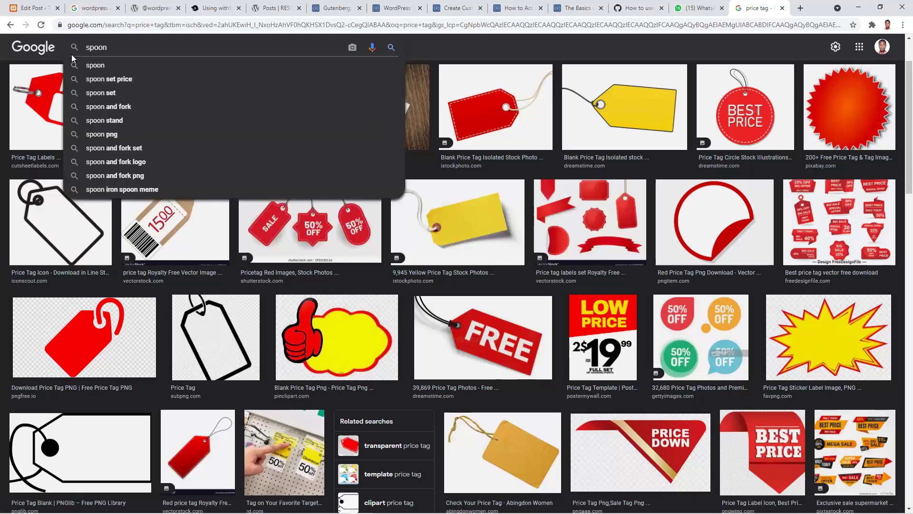
pyautogui.press('Return')
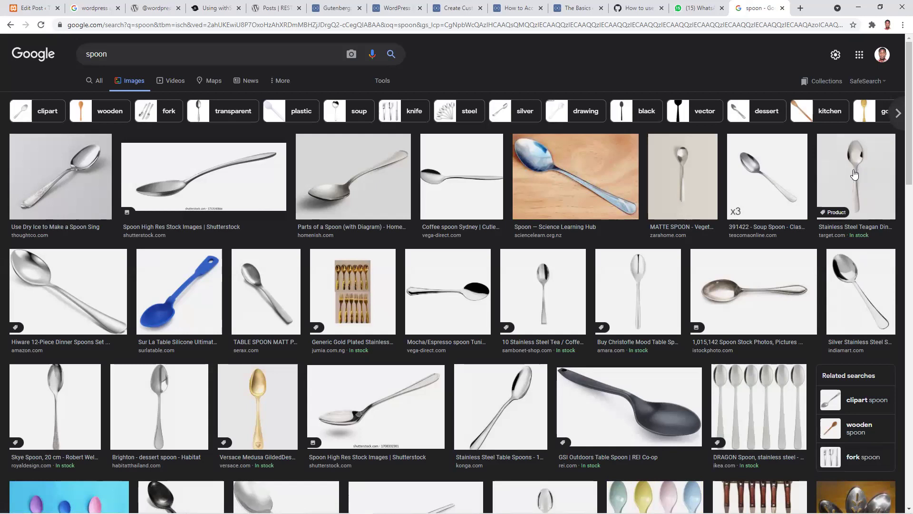
# Download the silver stainless steel spoon image from IndiaMART as spoon-500x500.jpg.
pyautogui.click(857, 274)
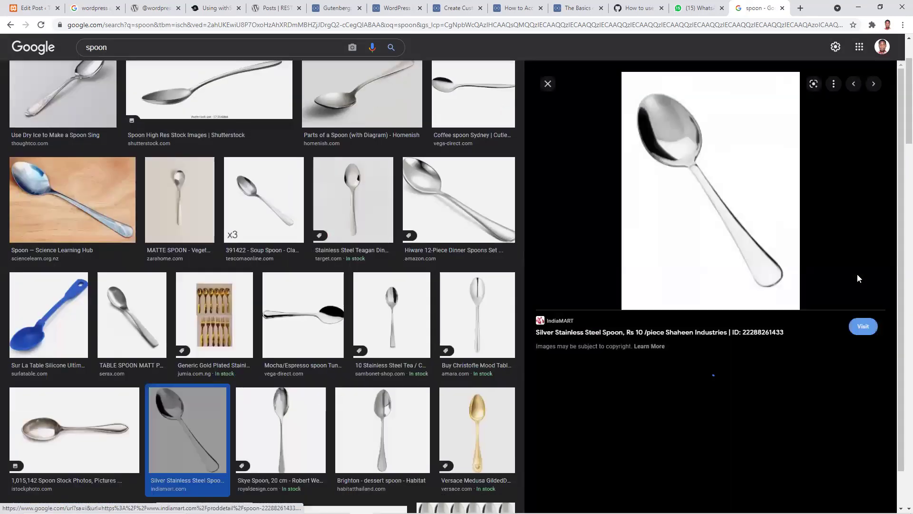
pyautogui.rightClick(685, 153)
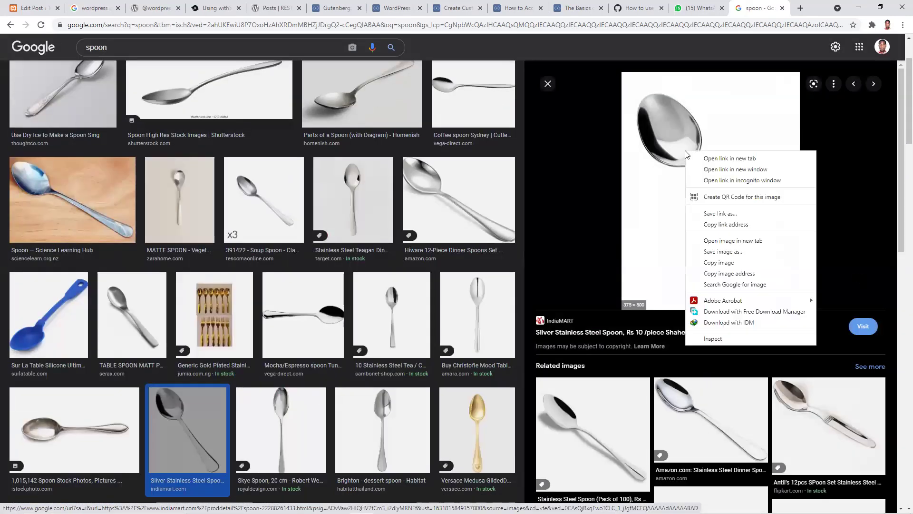
pyautogui.click(723, 251)
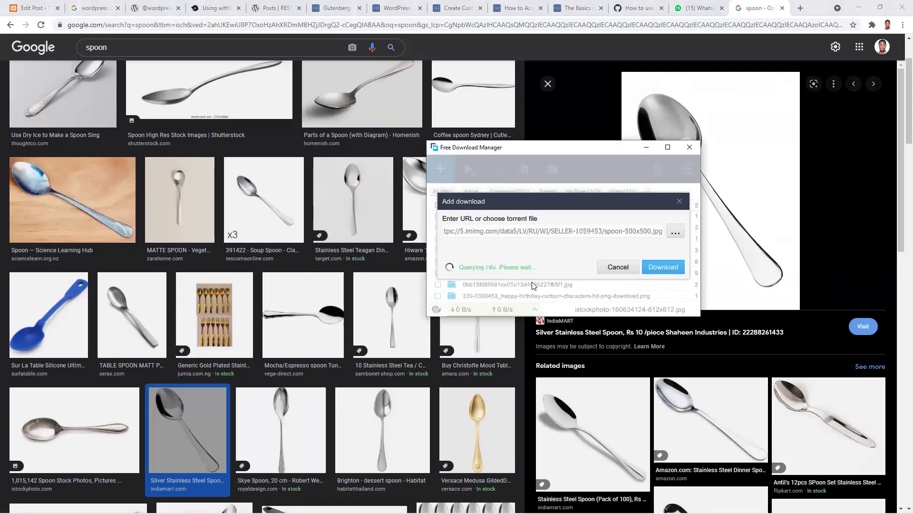
pyautogui.click(663, 285)
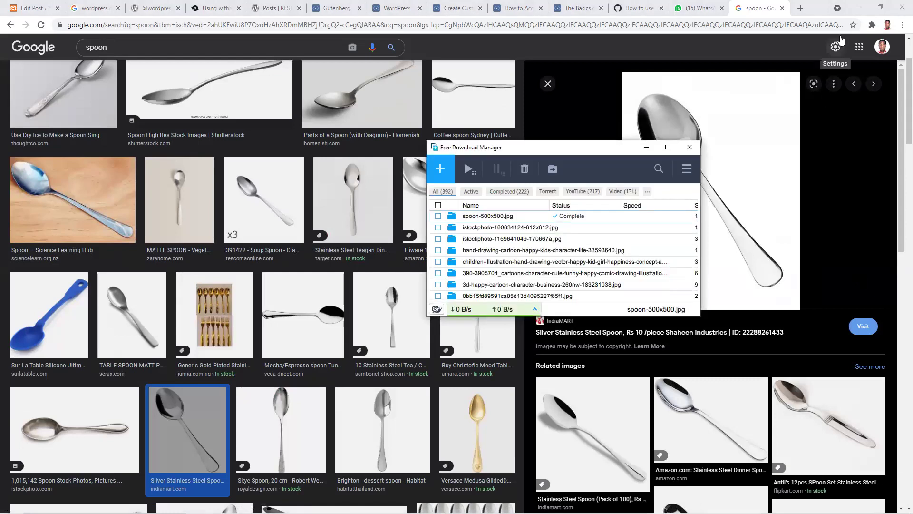
pyautogui.click(646, 148)
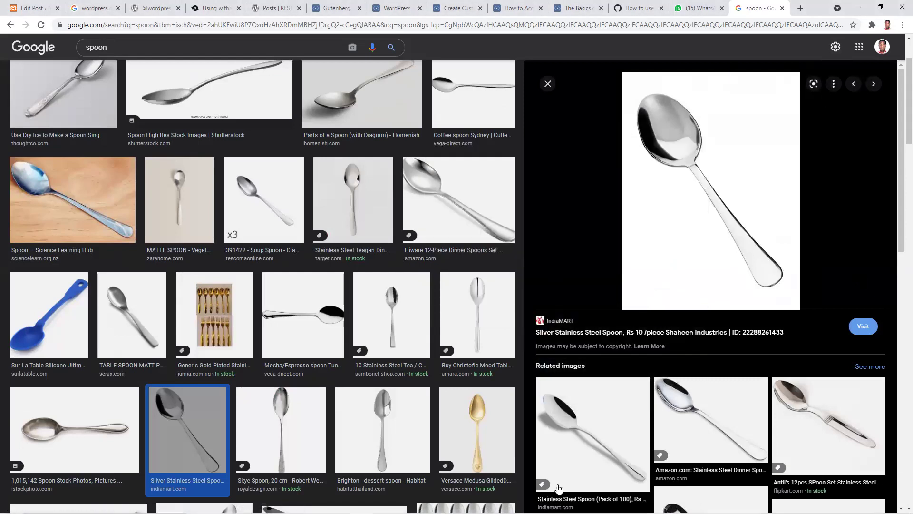
# Switch to File Explorer, find spoon-500x500.jpg in Downloads and place it into the Coffee Add.psd poster in Photoshop.
pyautogui.click(641, 504)
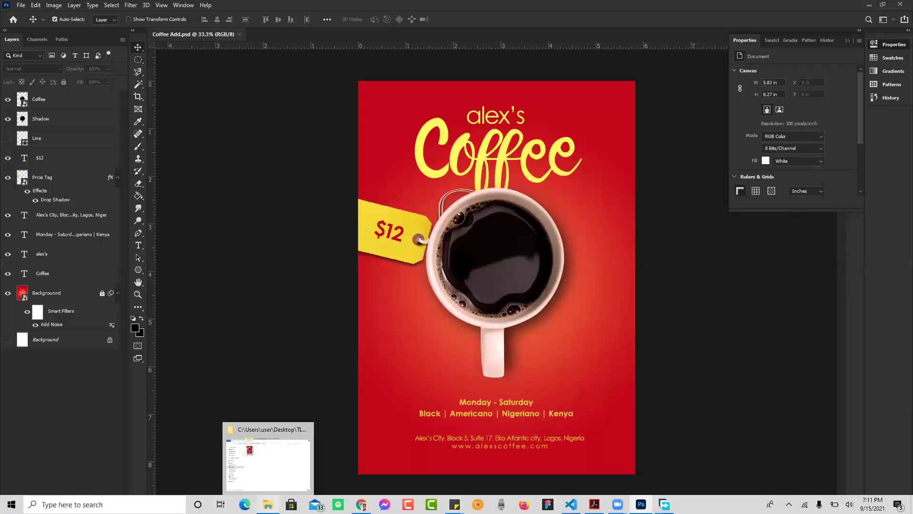
pyautogui.click(268, 504)
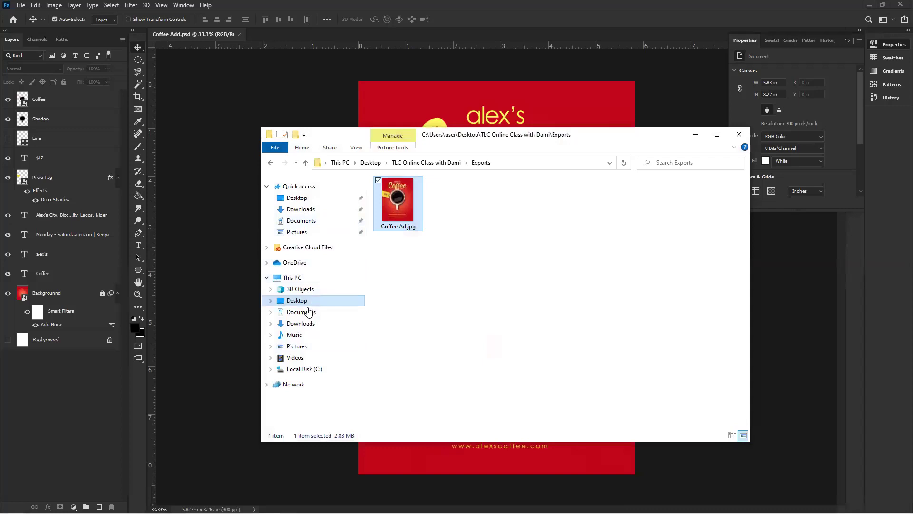
pyautogui.click(299, 323)
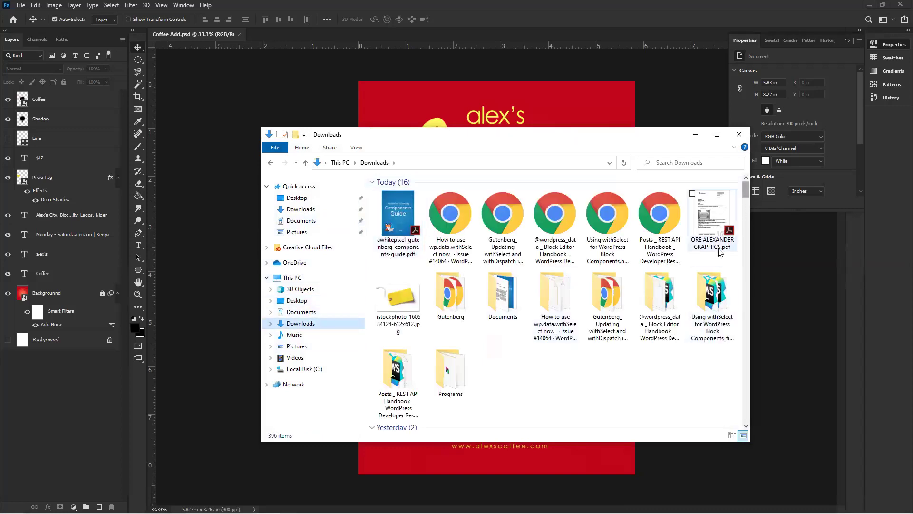
pyautogui.moveTo(747, 194); pyautogui.dragTo(748, 389)
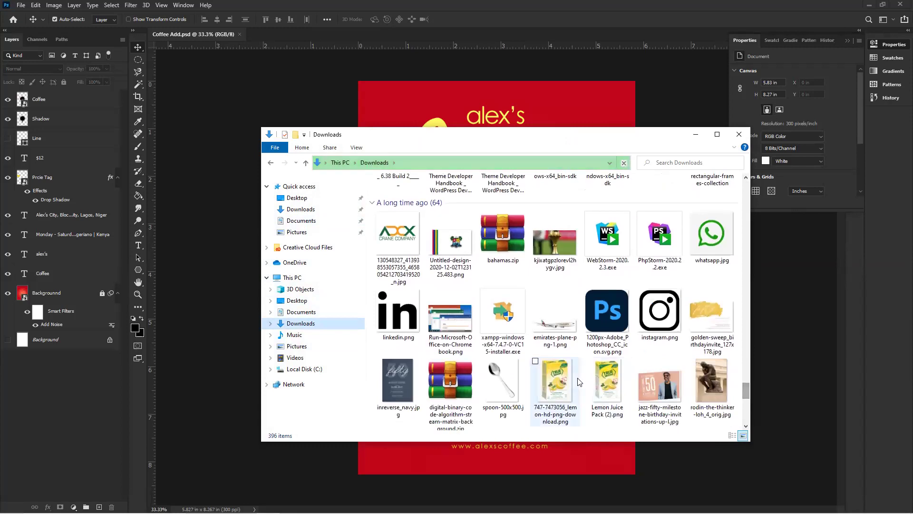
pyautogui.click(503, 380)
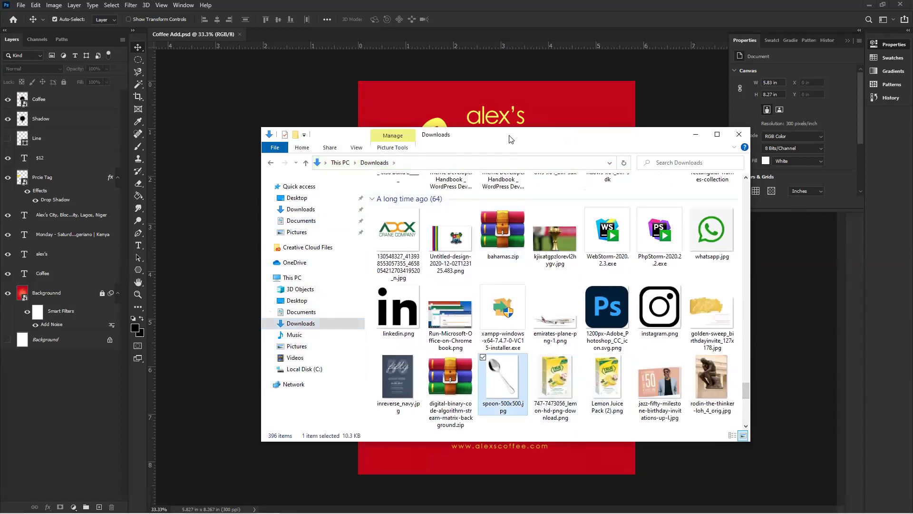
pyautogui.moveTo(510, 139); pyautogui.dragTo(240, 154)
pyautogui.moveTo(240, 393); pyautogui.dragTo(579, 358)
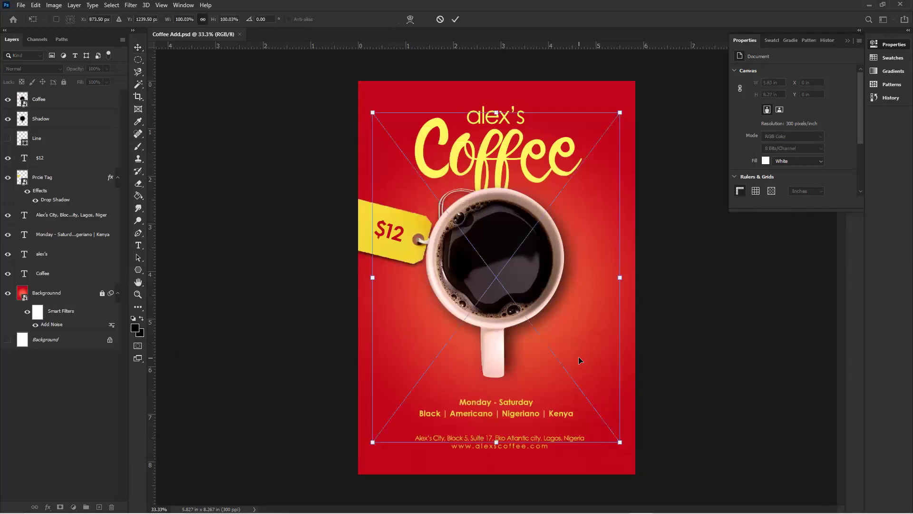
# Scale the placed spoon image to about 41% and position it over the cup's lower-right edge.
pyautogui.moveTo(371, 111); pyautogui.dragTo(519, 307)
pyautogui.moveTo(571, 319); pyautogui.dragTo(583, 285)
pyautogui.press('Return')
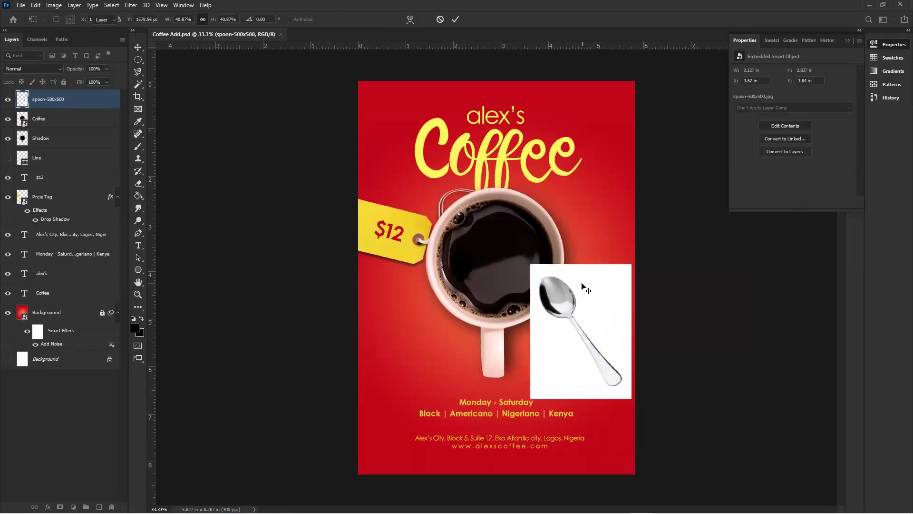
# Rename the spoon-500x500 layer as Spoon and convert it to a smart object.
pyautogui.doubleClick(52, 99)
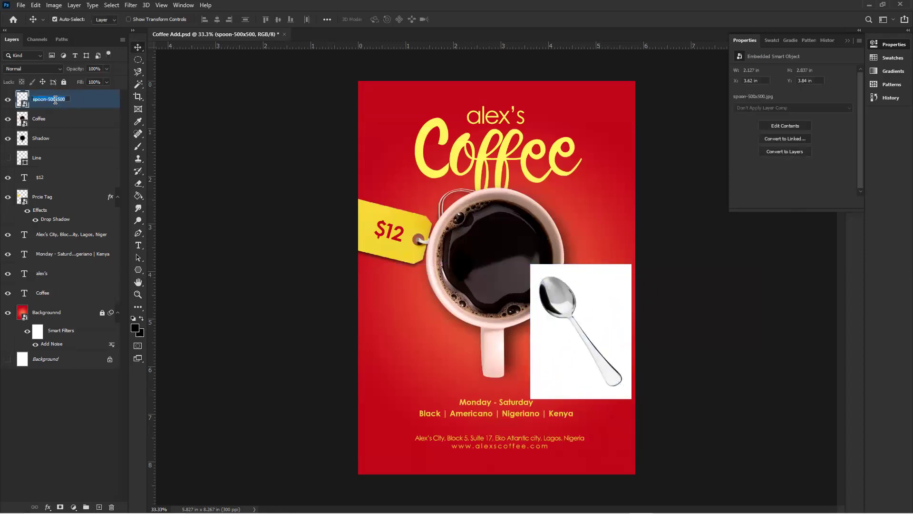
pyautogui.write('Spoon')
pyautogui.press('Return')
pyautogui.rightClick(56, 102)
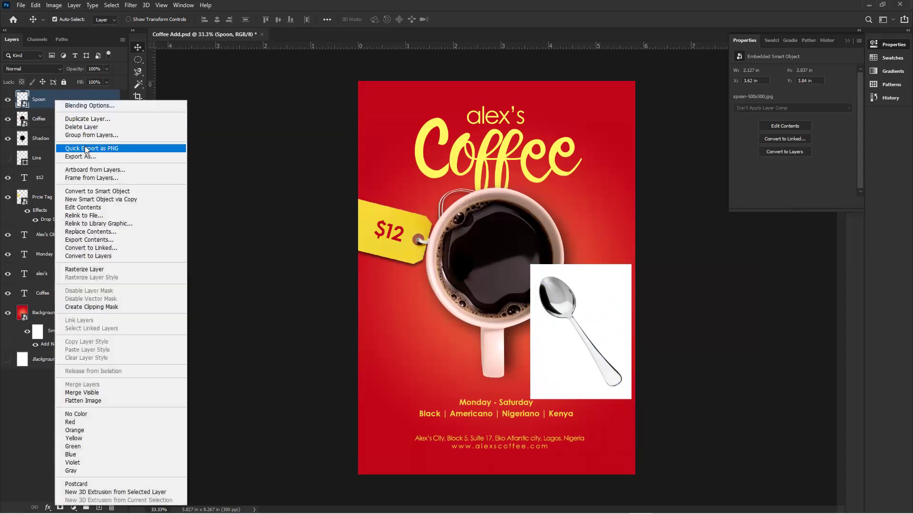
pyautogui.click(103, 190)
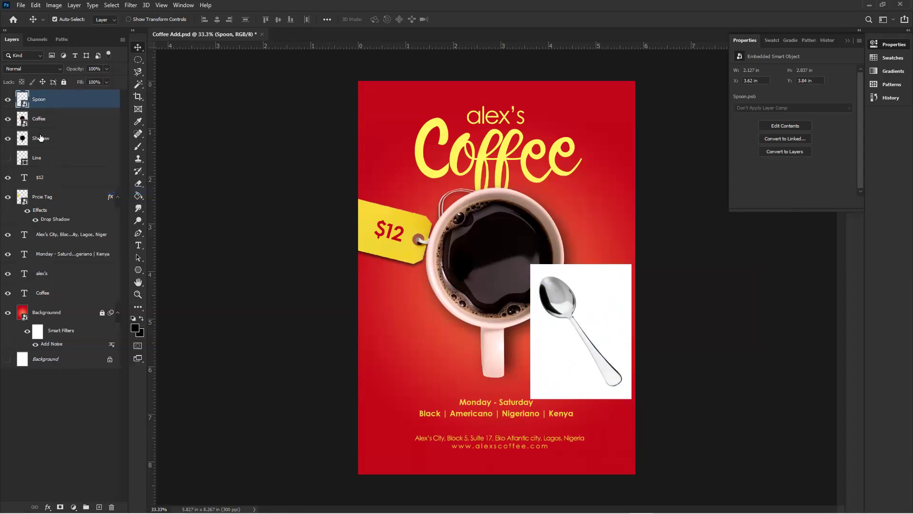
# Open the contents of the Spoon smart object and rasterize its layer.
pyautogui.doubleClick(23, 101)
pyautogui.rightClick(58, 99)
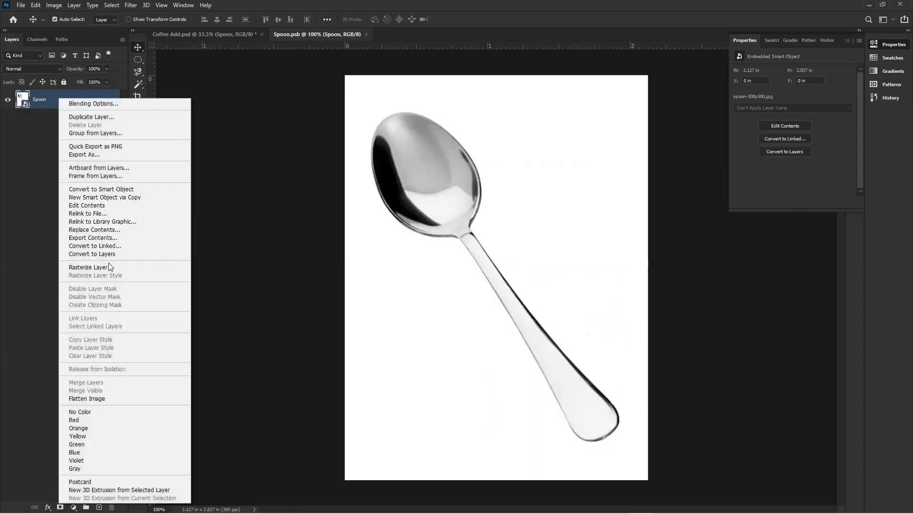
pyautogui.click(106, 267)
# Remove the white background around the spoon with the Magic Wand, and save and close the smart object.
pyautogui.press('w')
pyautogui.click(408, 322)
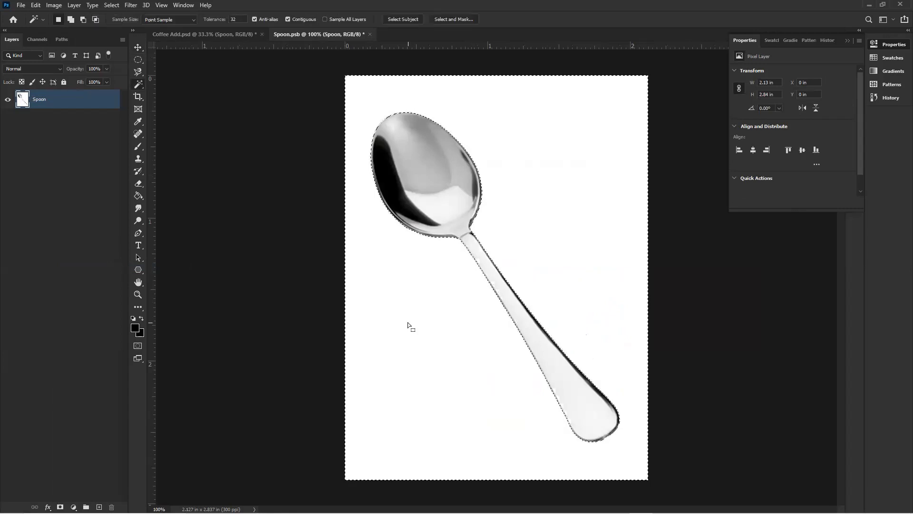
pyautogui.press('Delete')
pyautogui.hotkey('ctrl', 'd')
pyautogui.hotkey('ctrl', 's')
pyautogui.click(365, 35)
# Rotate the spoon about 71° clockwise and move it up beside the cup's lower-right edge.
pyautogui.press('v')
pyautogui.hotkey('ctrl', 't')
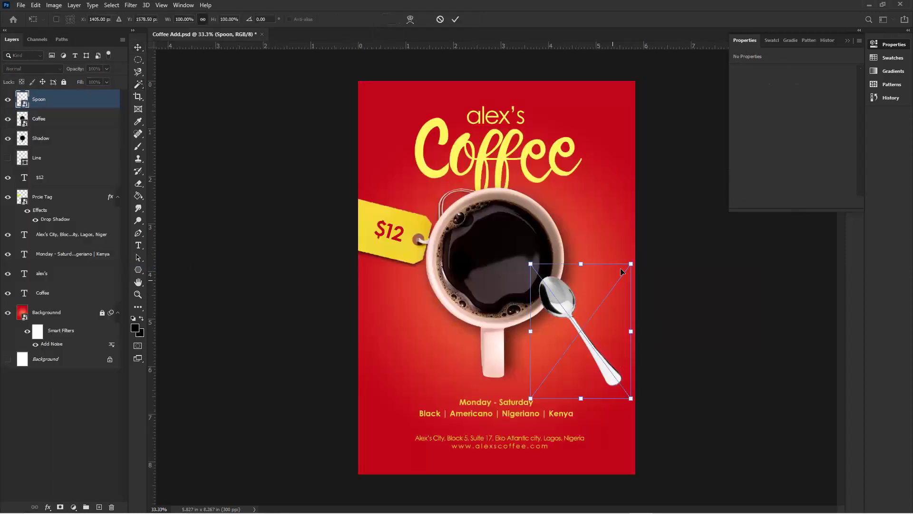
pyautogui.moveTo(638, 251); pyautogui.dragTo(638, 351)
pyautogui.moveTo(594, 312); pyautogui.dragTo(578, 293)
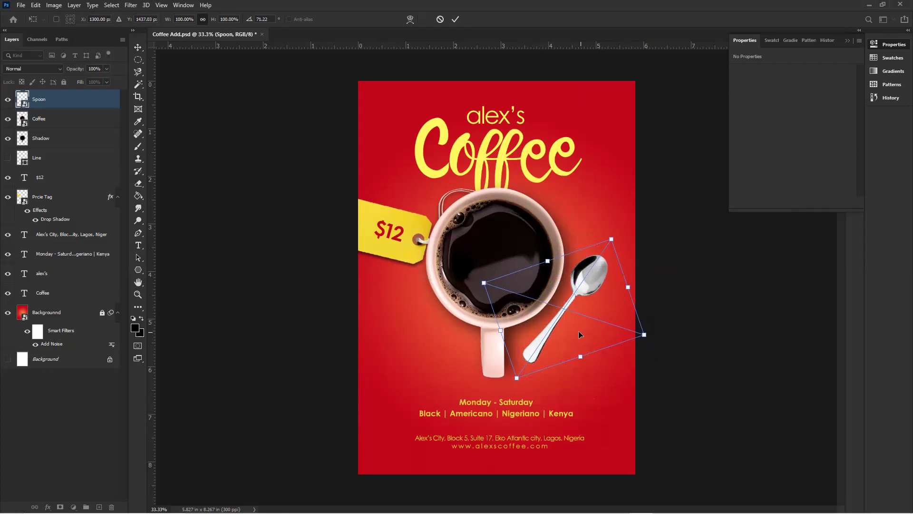
# Distort the spoon by its corners into a slim, nearly upright shape about 0.44 × 1.58 in, to the right of the cup.
pyautogui.rightClick(542, 340)
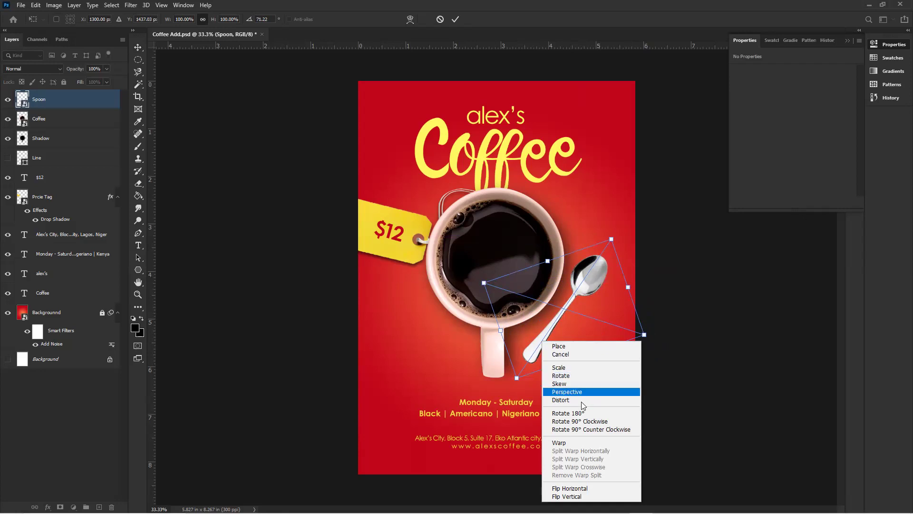
pyautogui.click(571, 375)
pyautogui.moveTo(518, 377); pyautogui.dragTo(533, 372)
pyautogui.moveTo(492, 281); pyautogui.dragTo(497, 310)
pyautogui.moveTo(616, 249); pyautogui.dragTo(592, 265)
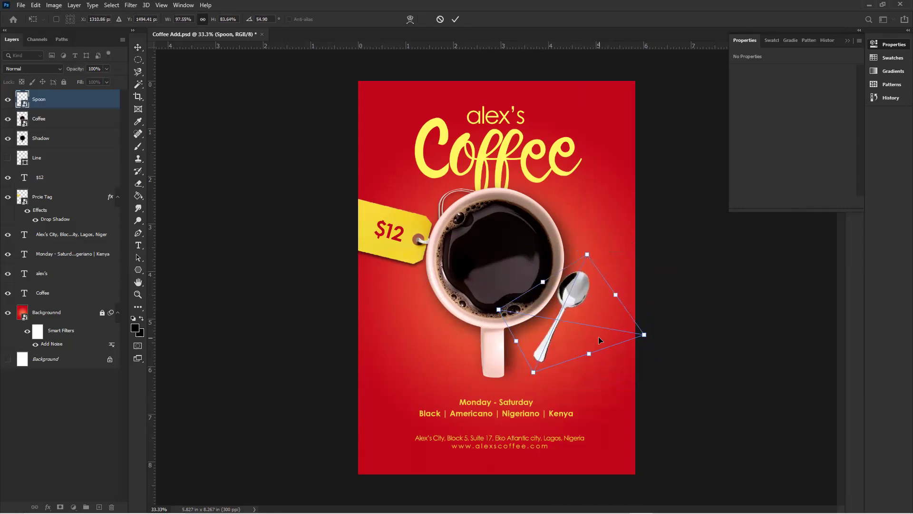
pyautogui.moveTo(645, 334)
pyautogui.mouseDown()
pyautogui.moveTo(637, 312)
pyautogui.moveTo(639, 326)
pyautogui.mouseUp()
pyautogui.moveTo(533, 373); pyautogui.dragTo(566, 372)
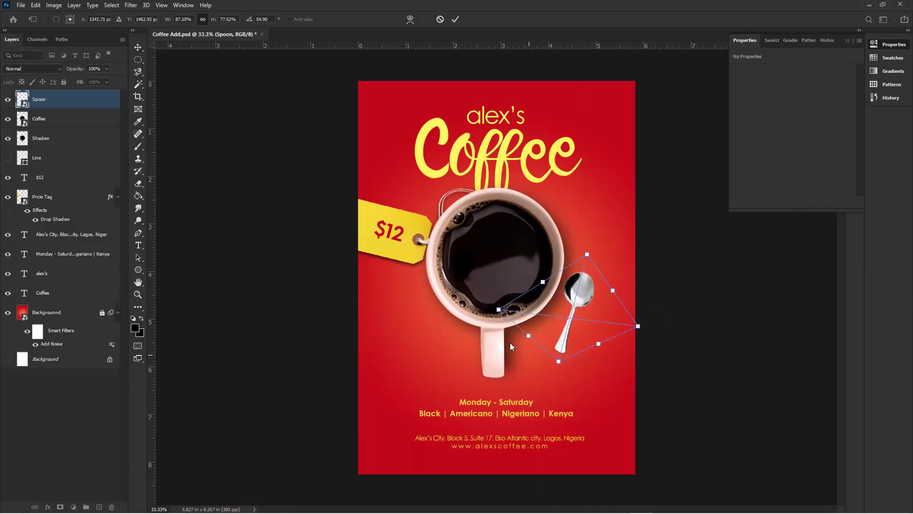
pyautogui.moveTo(521, 335); pyautogui.dragTo(541, 322)
pyautogui.moveTo(638, 326); pyautogui.dragTo(628, 311)
pyautogui.moveTo(587, 256); pyautogui.dragTo(577, 273)
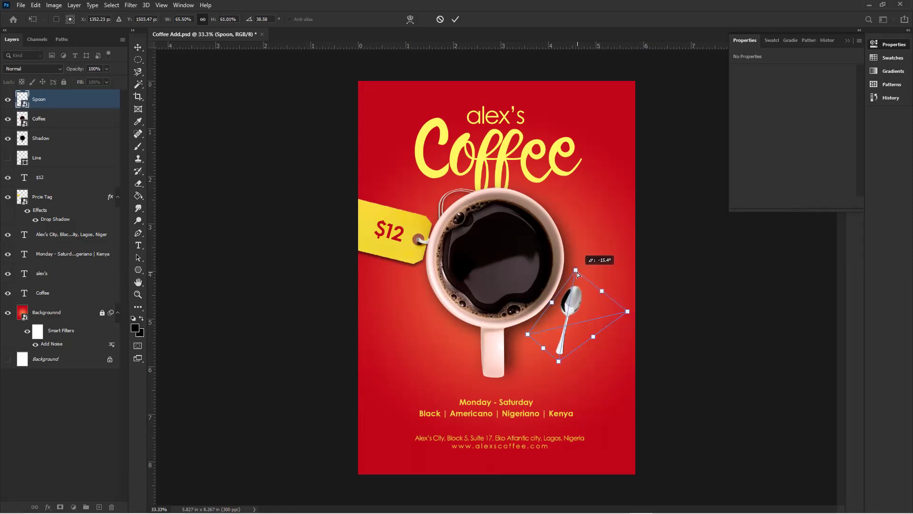
pyautogui.moveTo(558, 362); pyautogui.dragTo(566, 367)
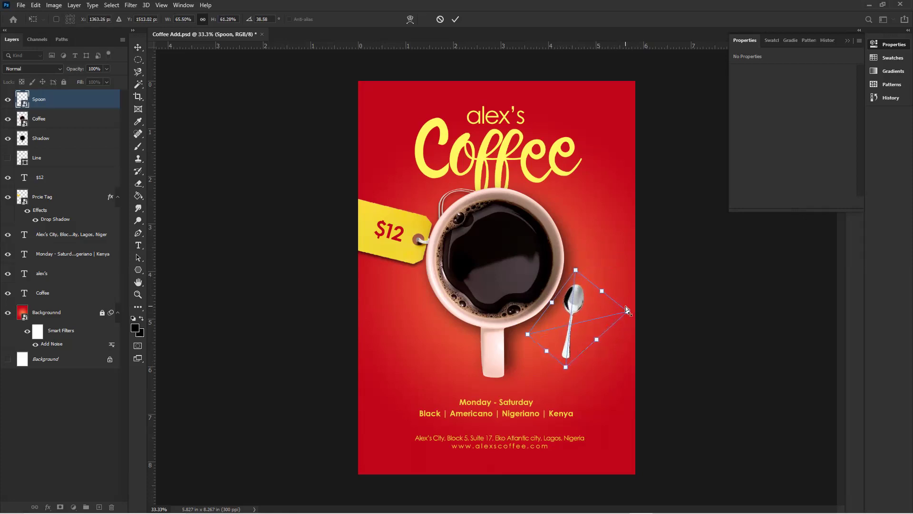
pyautogui.moveTo(628, 313); pyautogui.dragTo(614, 301)
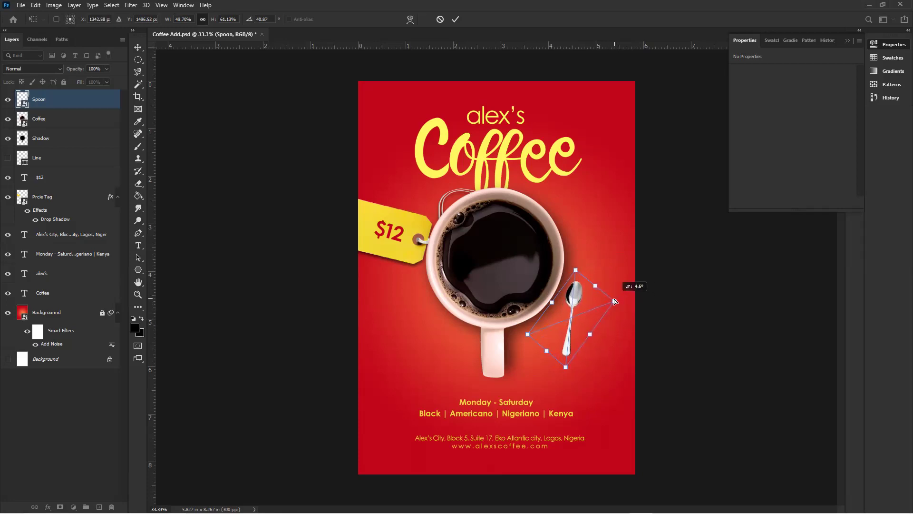
pyautogui.press('Return')
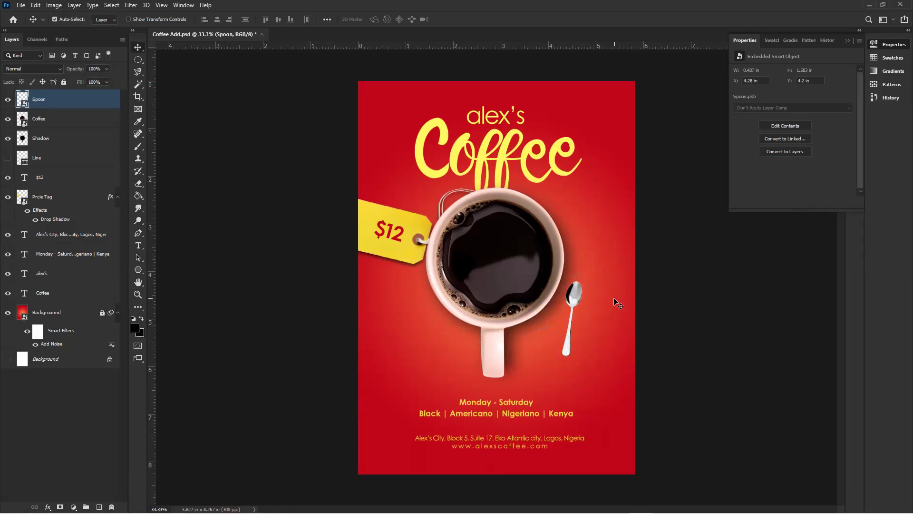
# Enlarge the spoon to about 0.72 × 2.52 in and move it up alongside the cup's right edge.
pyautogui.hotkey('ctrl', 't')
pyautogui.moveTo(551, 355); pyautogui.dragTo(526, 379)
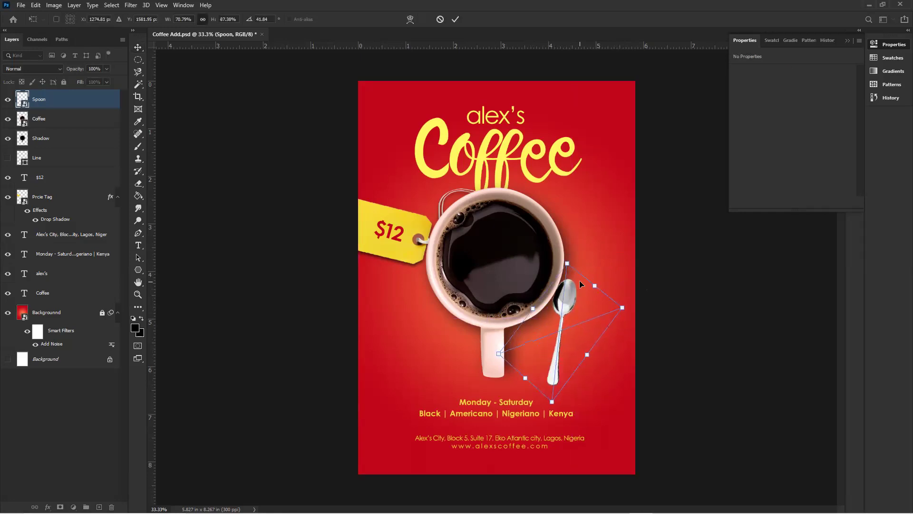
pyautogui.moveTo(596, 284); pyautogui.dragTo(582, 270)
pyautogui.press('Return')
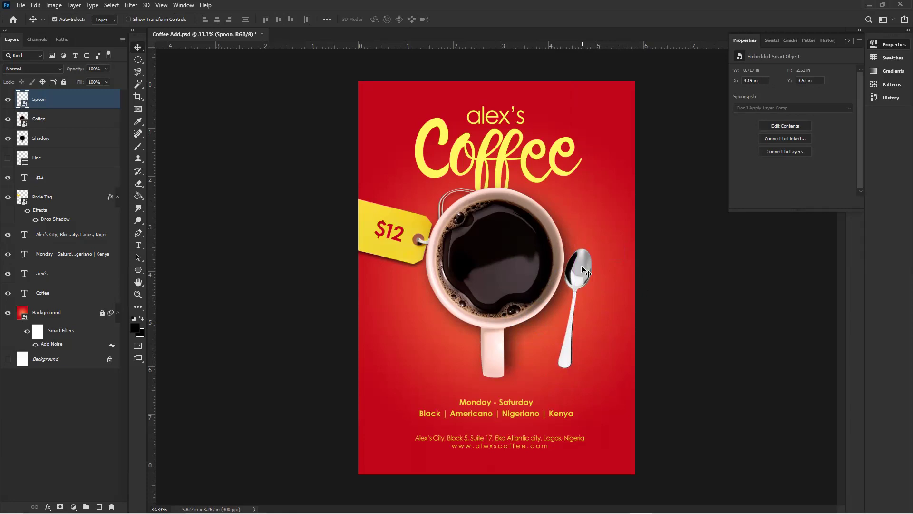
# Move the Spoon layer below the Line layer and nudge the spoon left to X 4.06 in, partly behind the cup.
pyautogui.moveTo(66, 100); pyautogui.dragTo(70, 164)
pyautogui.hotkey('shift', 'Left')
pyautogui.hotkey('shift', 'Left')
pyautogui.hotkey('shift', 'Left')
pyautogui.hotkey('shift', 'Left')
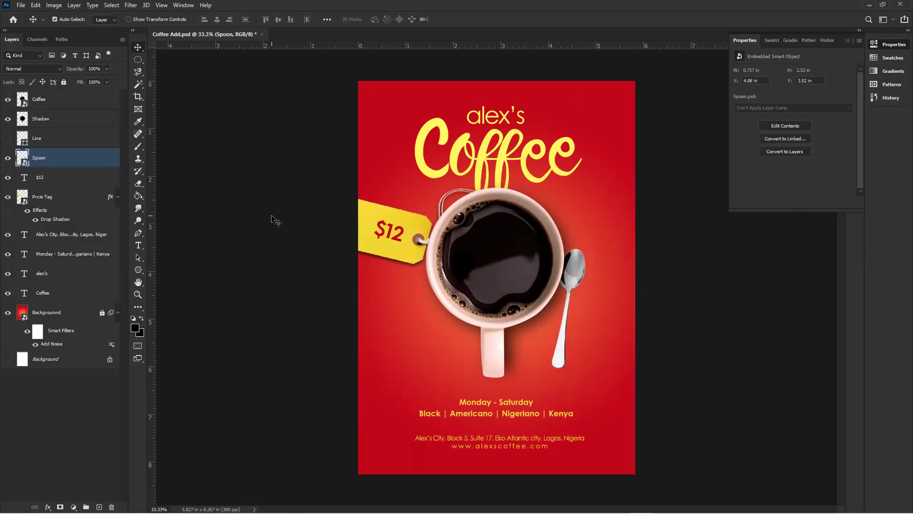
# Enlarge the spoon to about 104% width and 129% height and rotate it slightly clockwise to about 45°.
pyautogui.press('ctrl')
pyautogui.hotkey('ctrl', 't')
pyautogui.moveTo(607, 257); pyautogui.dragTo(625, 232)
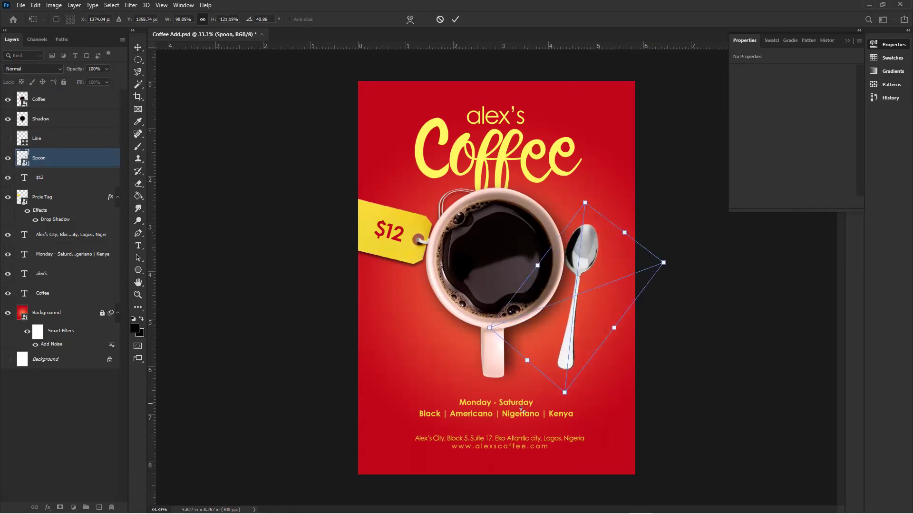
pyautogui.moveTo(529, 363); pyautogui.dragTo(523, 371)
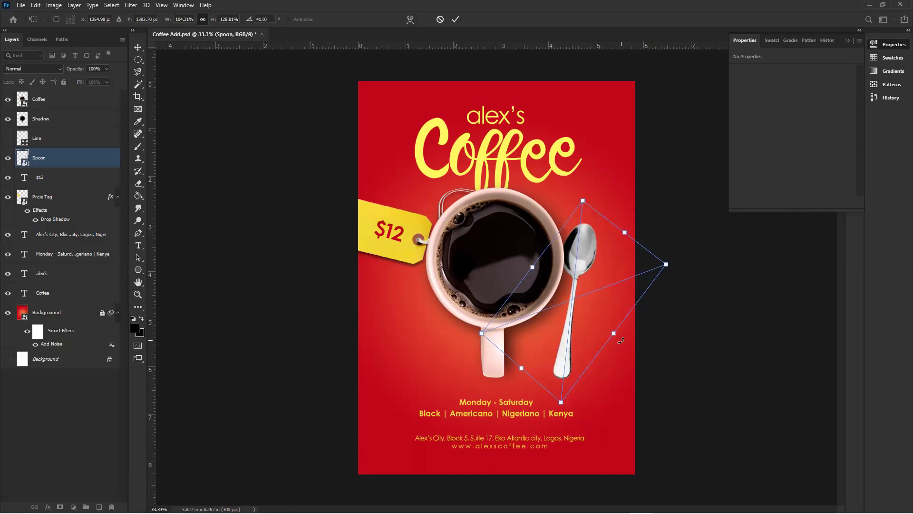
pyautogui.moveTo(632, 327); pyautogui.dragTo(637, 332)
# Nudge the spoon 70 px left and 10 px up so its bowl tucks behind the cup's right edge.
pyautogui.hotkey('shift', 'Left')
pyautogui.hotkey('shift', 'Left')
pyautogui.hotkey('shift', 'Left')
pyautogui.hotkey('shift', 'Left')
pyautogui.hotkey('shift', 'Left')
pyautogui.hotkey('shift', 'Left')
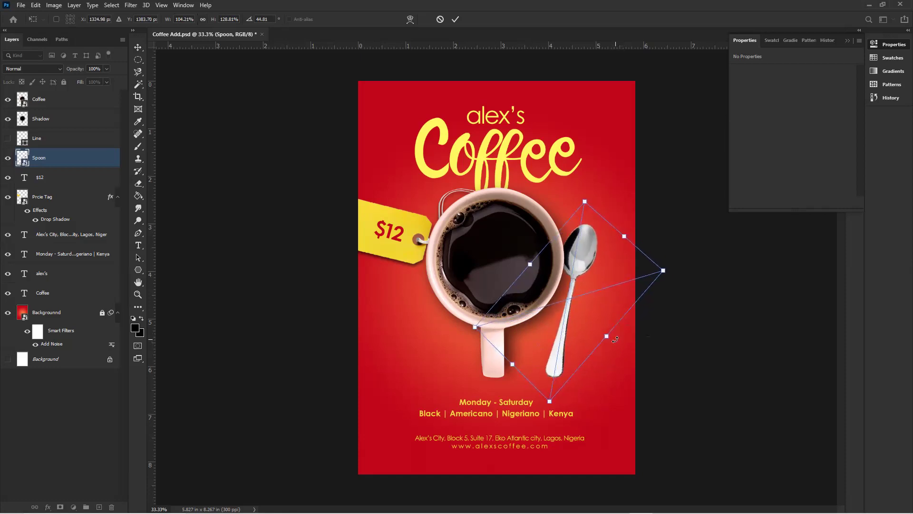
pyautogui.hotkey('shift', 'Left')
pyautogui.hotkey('shift', 'Up')
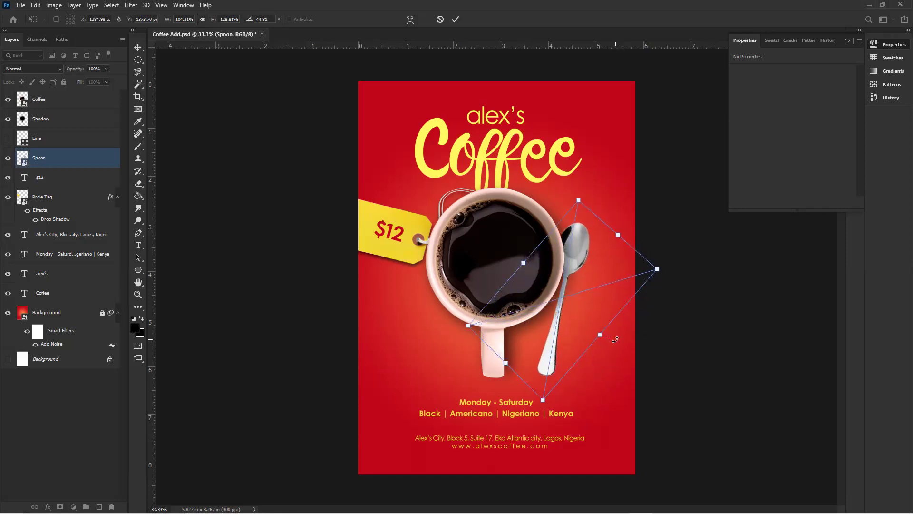
pyautogui.press('Return')
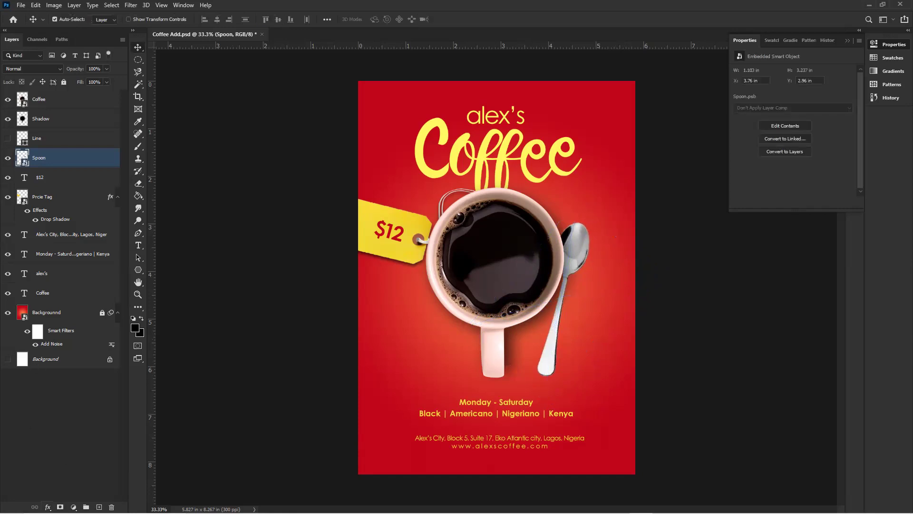
# Add a Multiply drop shadow to the Spoon layer with 60% opacity, 90° angle, 14 px distance and 21 px size.
pyautogui.click(48, 507)
pyautogui.click(60, 499)
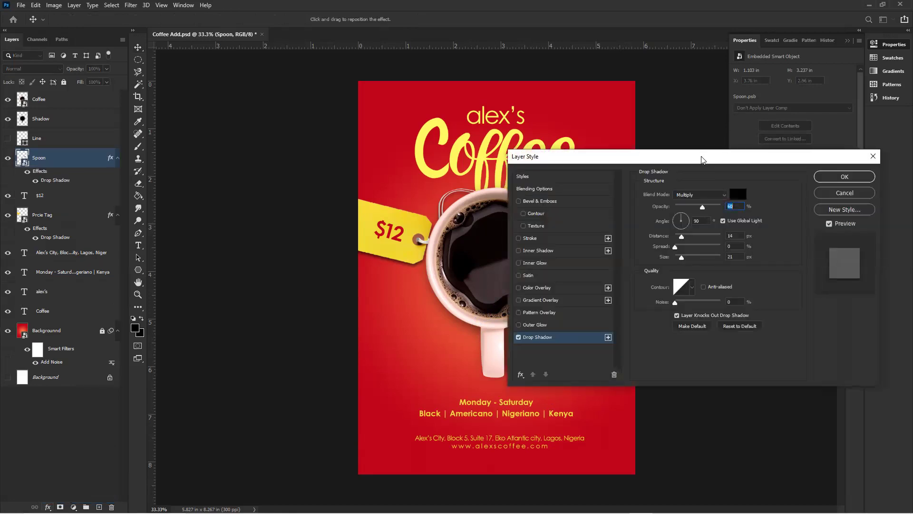
pyautogui.moveTo(702, 160); pyautogui.dragTo(243, 139)
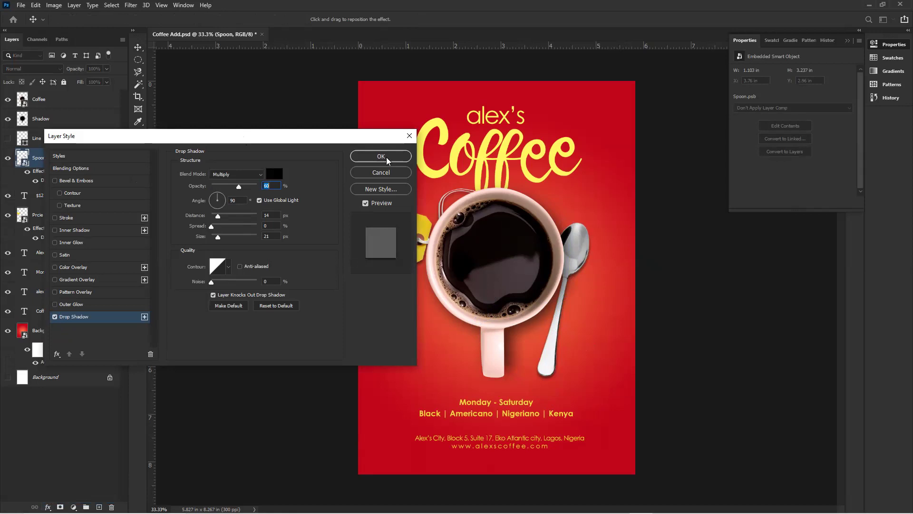
pyautogui.click(401, 157)
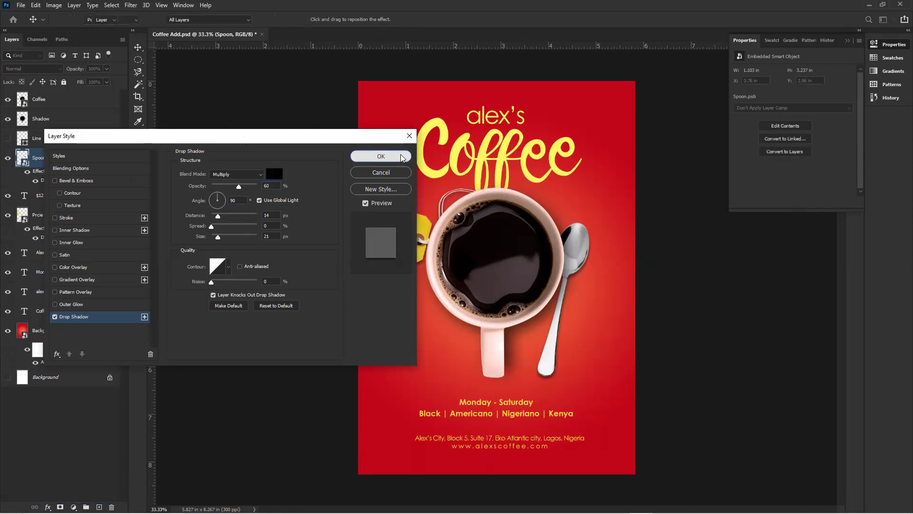
# Check the Line layer's visibility and move the Spoon layer above it, directly below the Shadow layer.
pyautogui.click(10, 139)
pyautogui.click(10, 139)
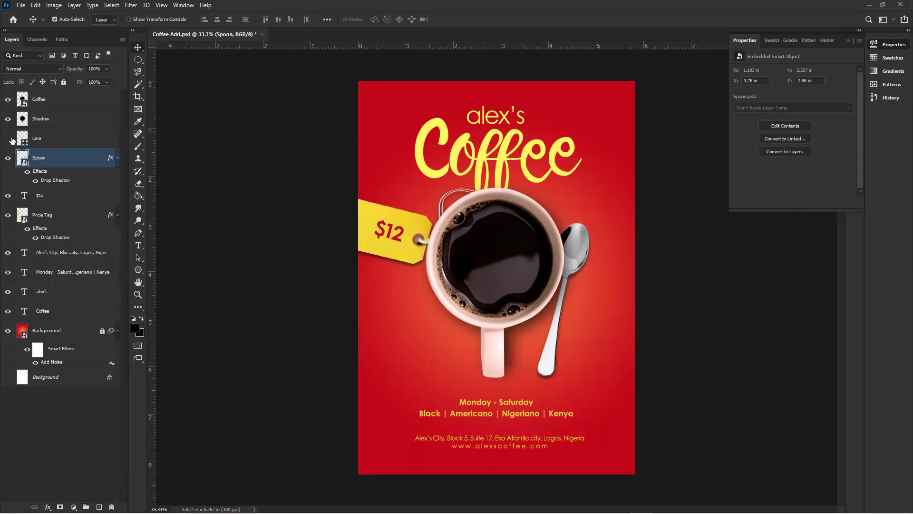
pyautogui.click(50, 141)
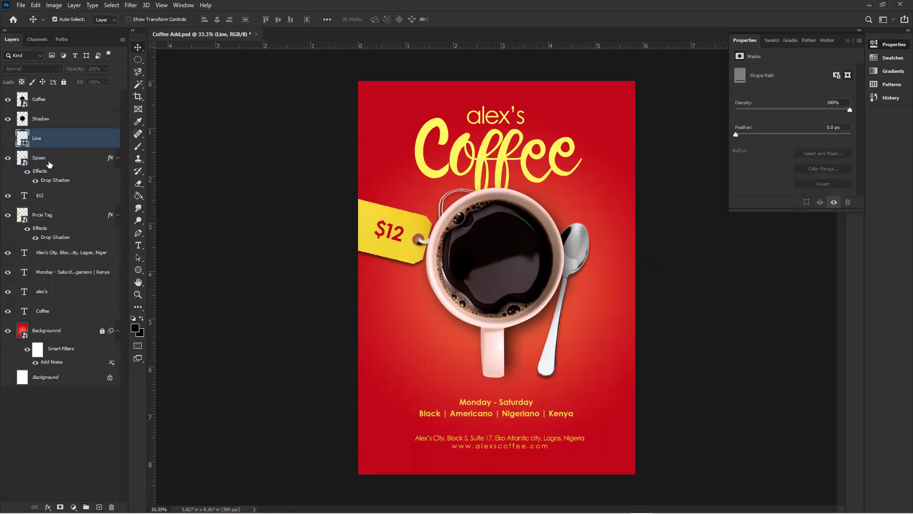
pyautogui.moveTo(48, 164); pyautogui.dragTo(43, 137)
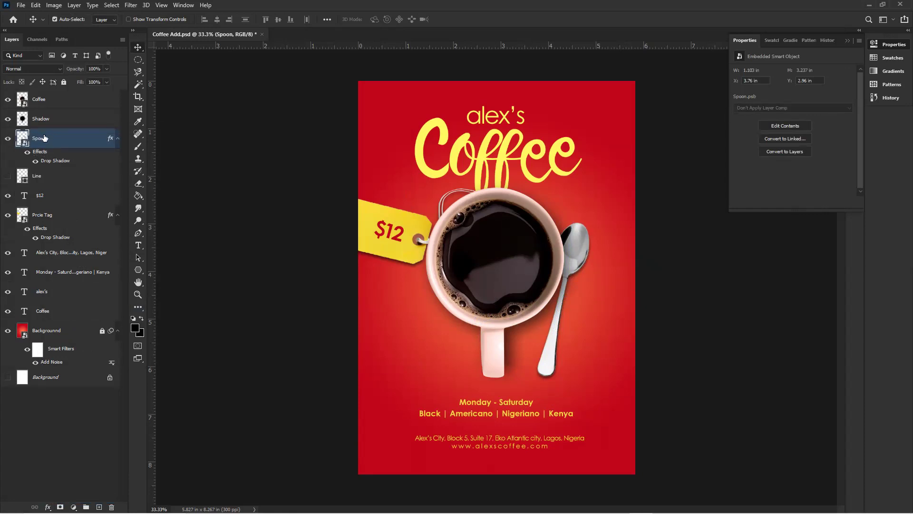
# Open the Spoon smart object's contents and add a Photo Filter adjustment layer with the Red filter at 40% density.
pyautogui.hotkey('ctrl', '+')
pyautogui.hotkey('ctrl', '-')
pyautogui.hotkey('ctrl', '-')
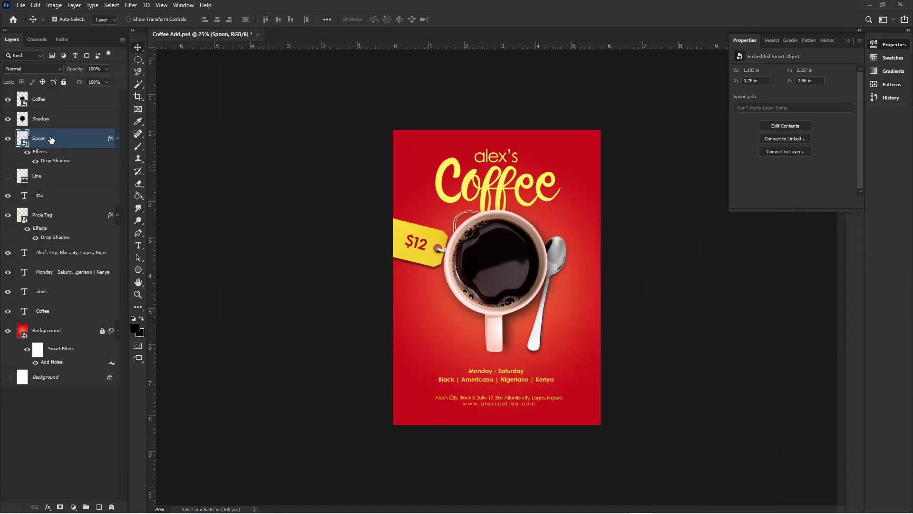
pyautogui.doubleClick(24, 144)
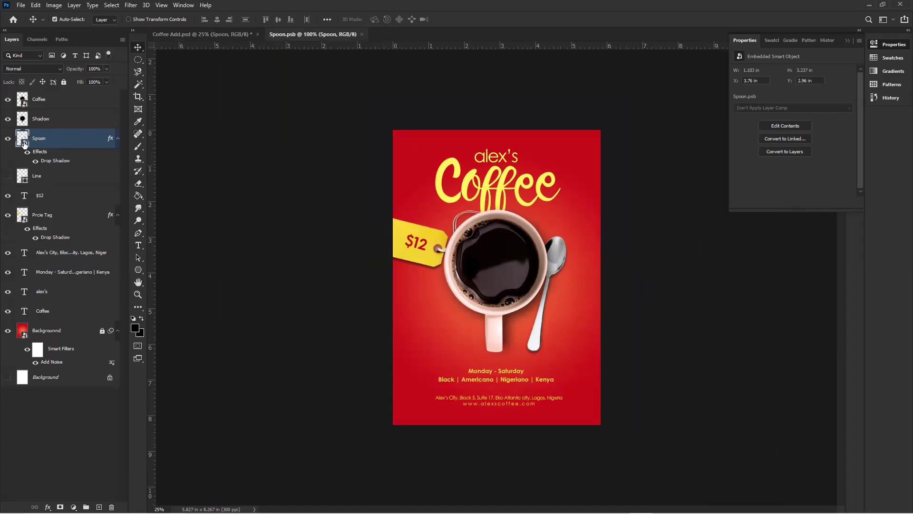
pyautogui.click(73, 506)
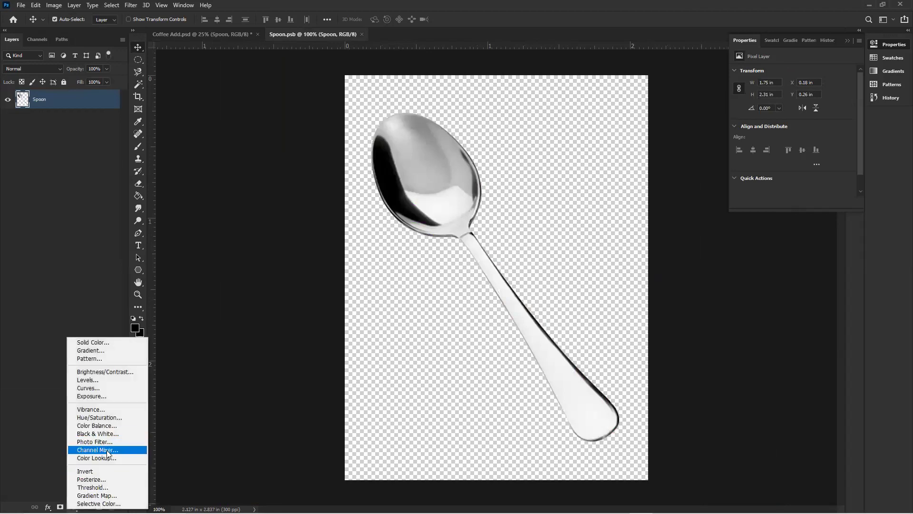
pyautogui.click(95, 441)
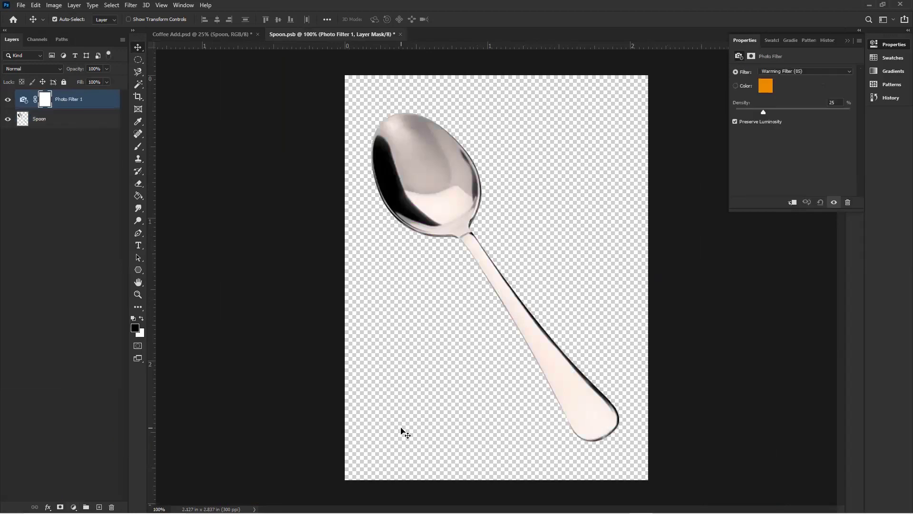
pyautogui.click(831, 72)
pyautogui.click(793, 126)
pyautogui.click(820, 101)
pyautogui.write('40')
pyautogui.press('Return')
# Save and close the edited Spoon.psb, returning to the poster, and save Coffee Add.psd.
pyautogui.hotkey('ctrl', 's')
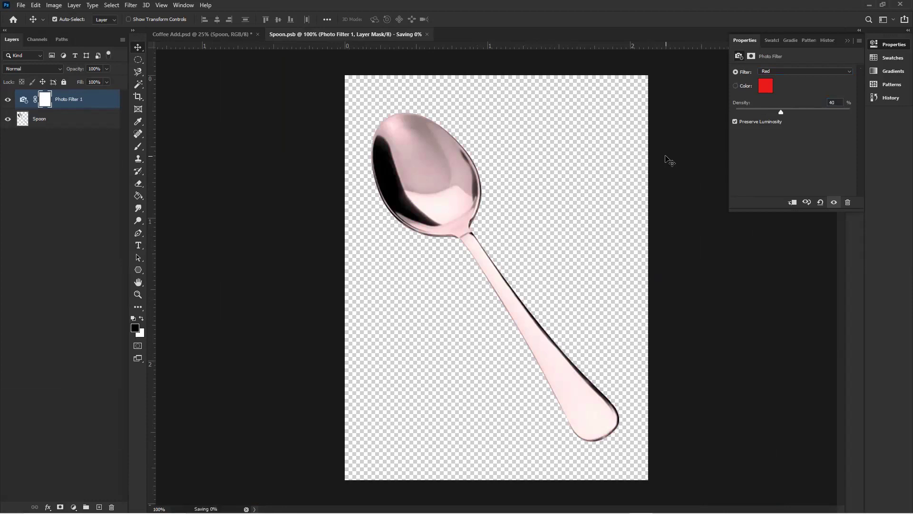
pyautogui.click(398, 34)
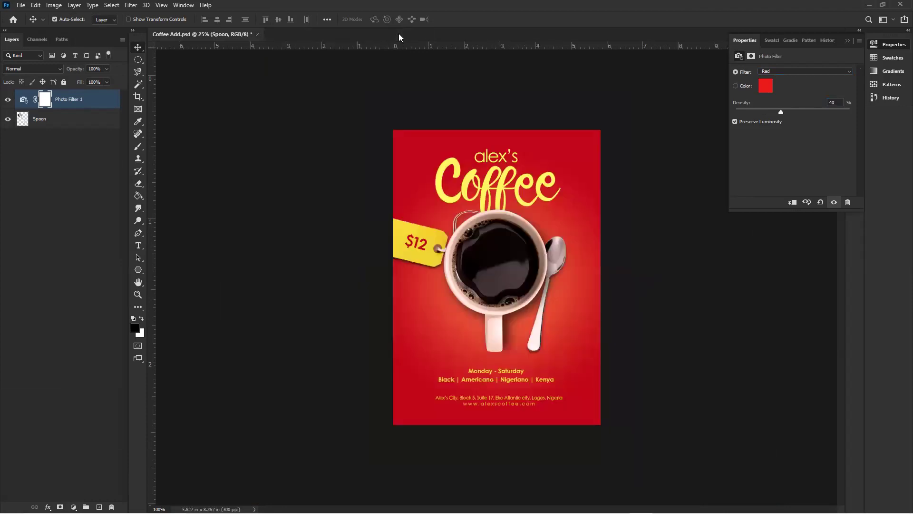
pyautogui.press('ctrl')
pyautogui.hotkey('ctrl', 's')
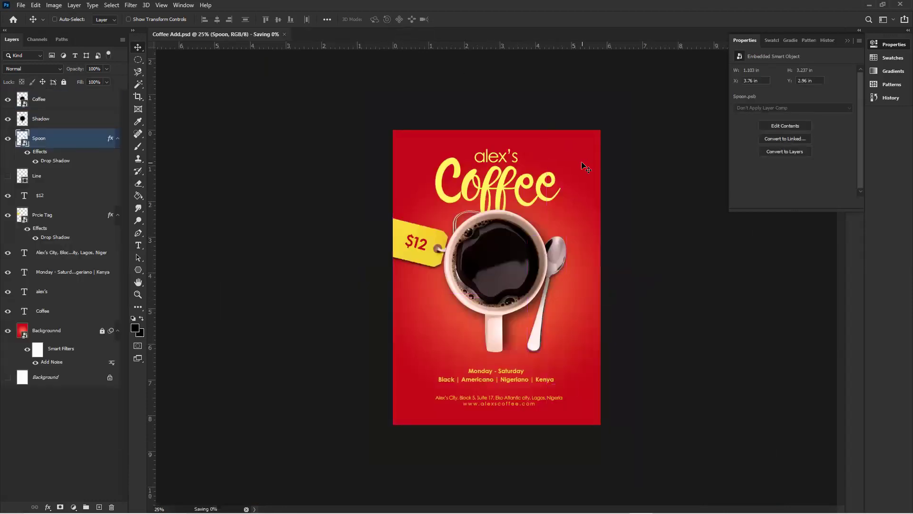
pyautogui.hotkey('ctrl', 'shift', 's')
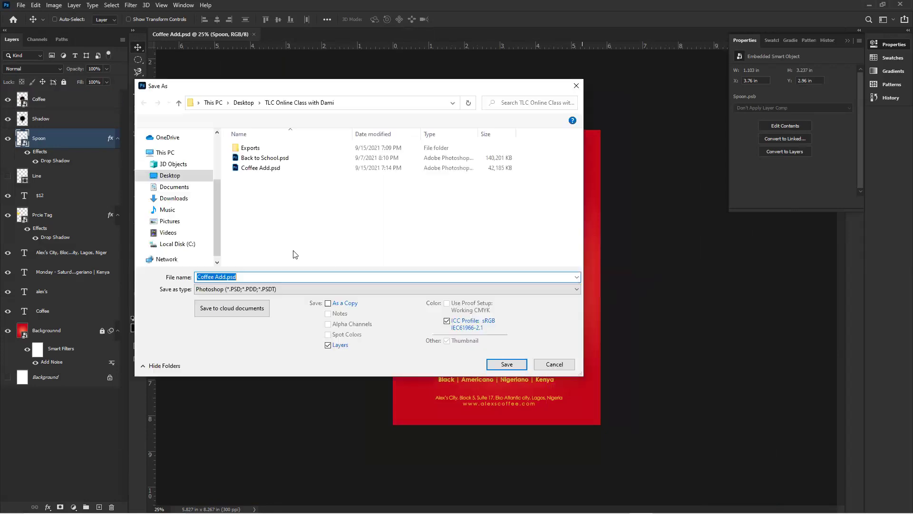
pyautogui.click(257, 151)
pyautogui.doubleClick(257, 150)
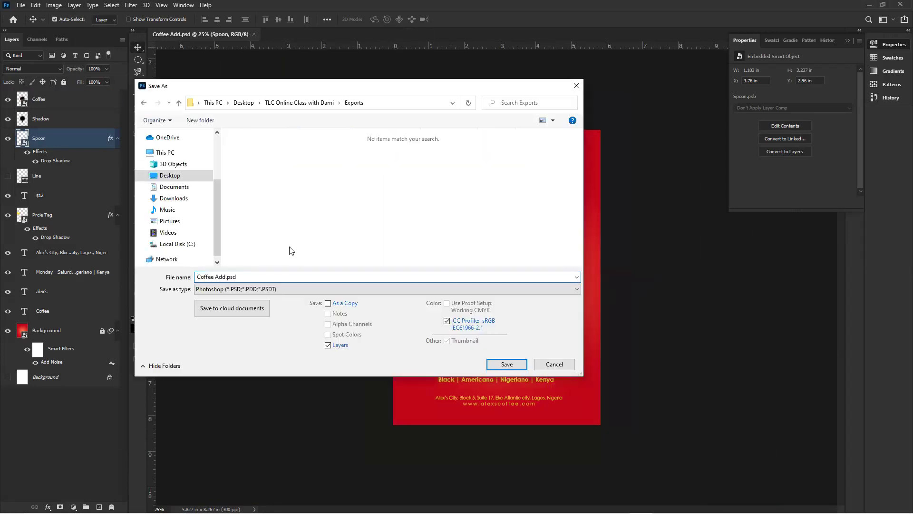
pyautogui.click(303, 290)
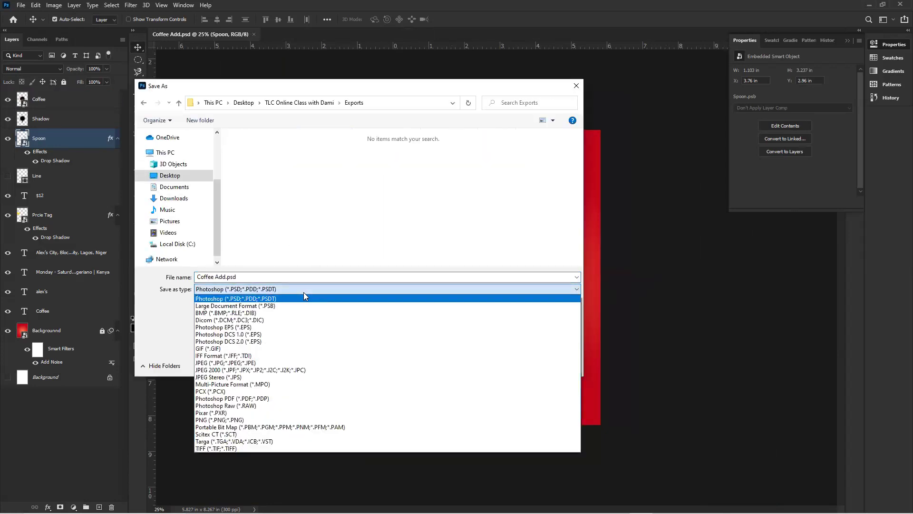
pyautogui.click(240, 362)
pyautogui.press('Return')
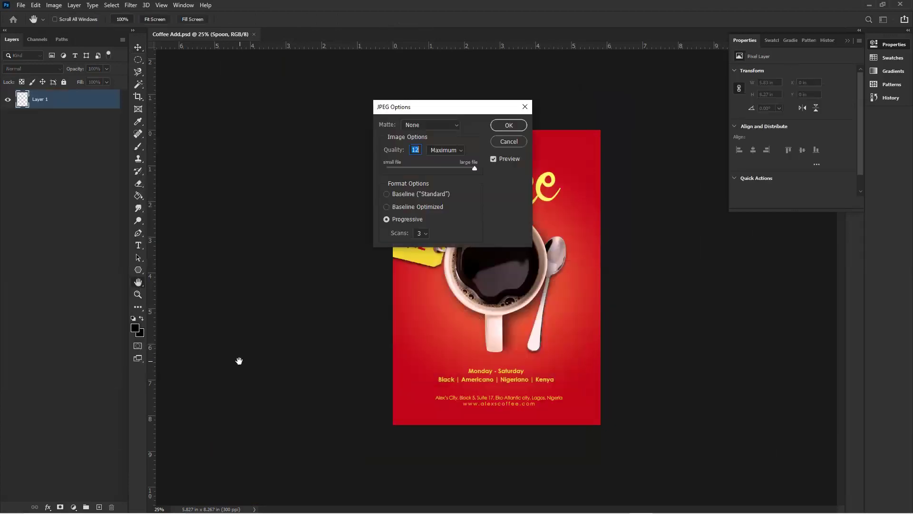
pyautogui.click(508, 141)
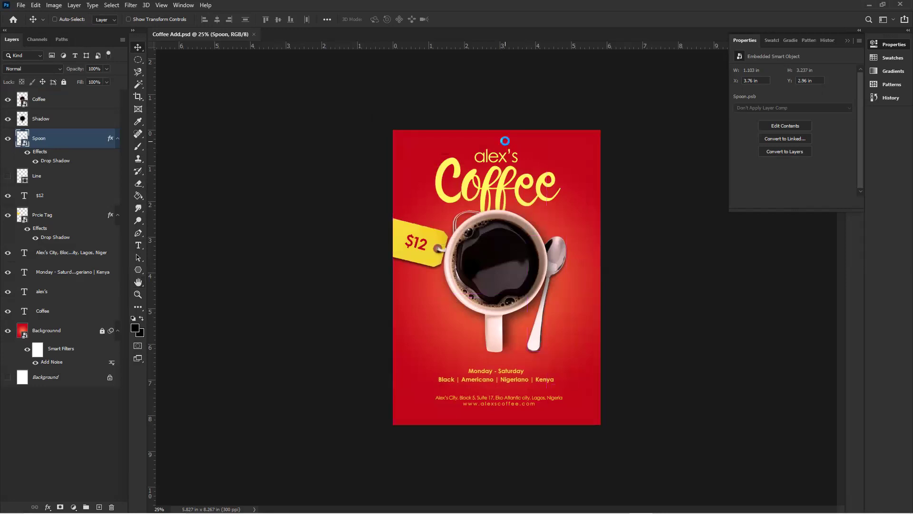
# Save the poster in the Exports folder as a JPEG named Coffee Ad 2.
pyautogui.hotkey('ctrl', 'shift', 's')
pyautogui.doubleClick(251, 148)
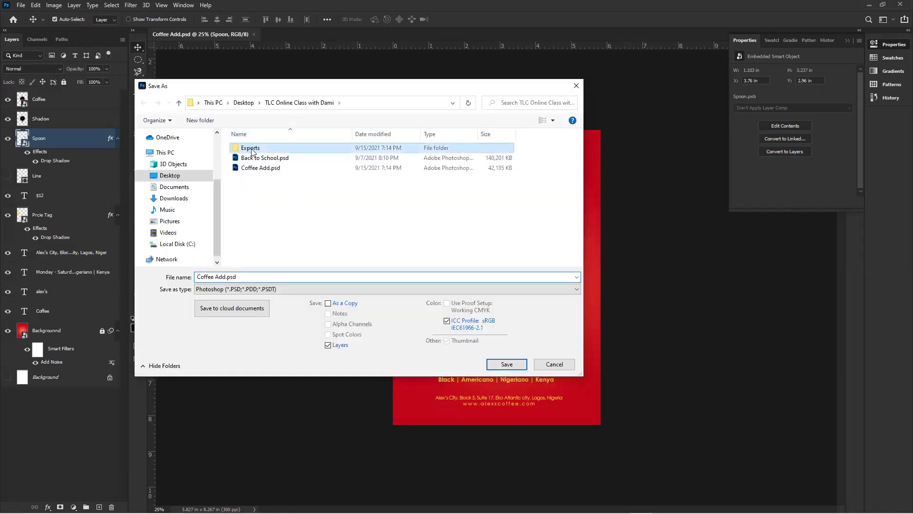
pyautogui.click(227, 276)
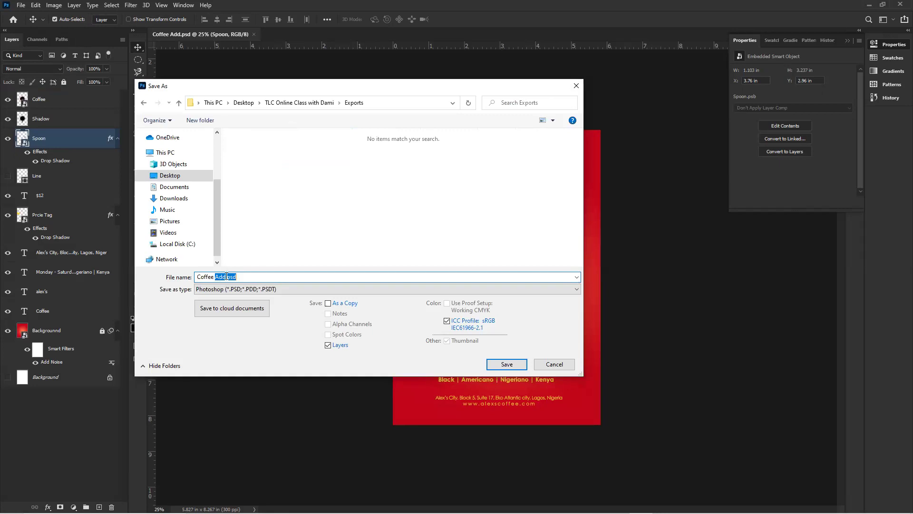
pyautogui.press('BackSpace')
pyautogui.write('2')
pyautogui.click(281, 289)
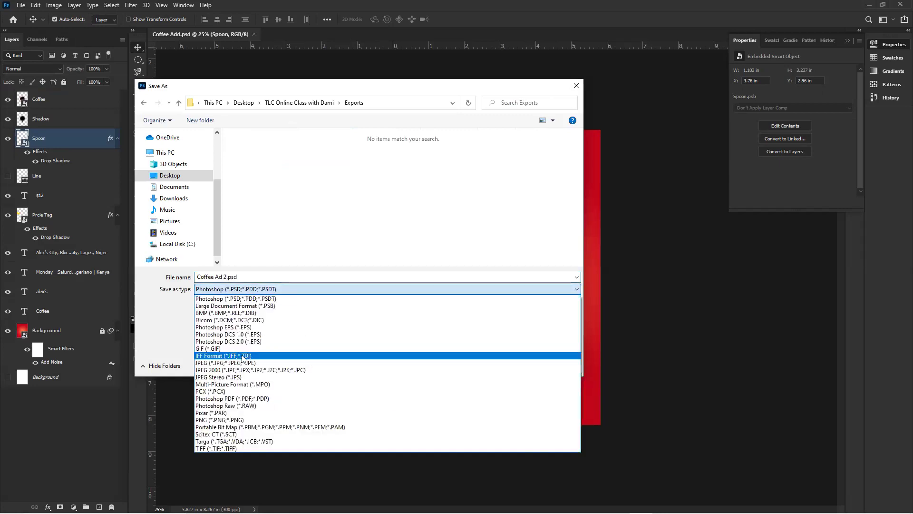
pyautogui.click(233, 364)
pyautogui.press('Return')
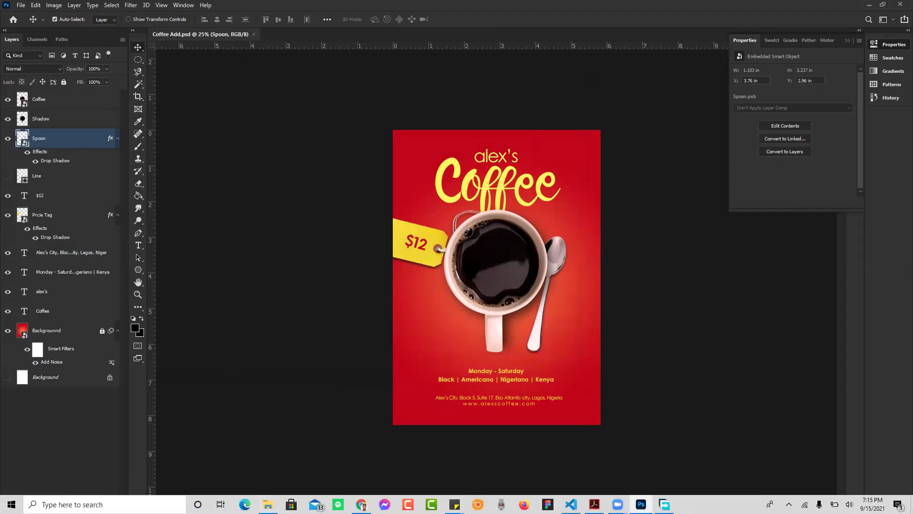
# Switch to File Explorer and open the Exports folder inside the online class folder on the Desktop.
pyautogui.click(267, 504)
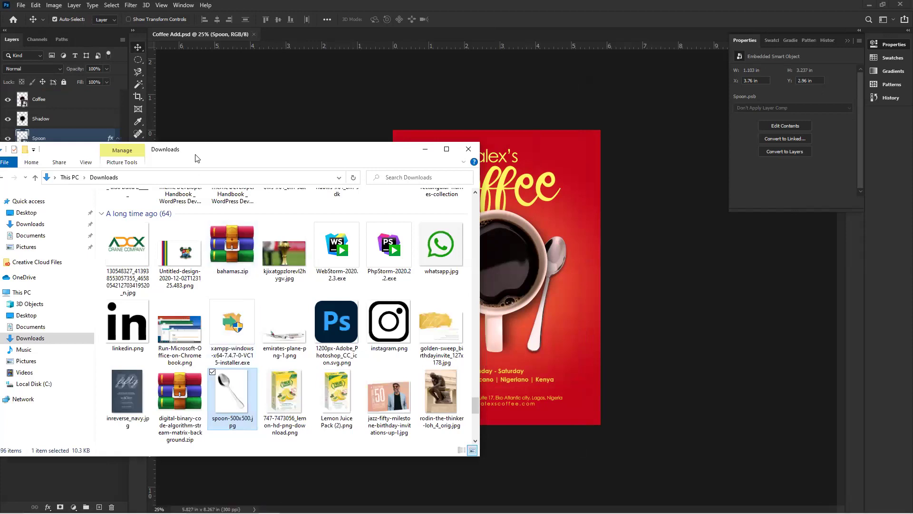
pyautogui.moveTo(195, 158); pyautogui.dragTo(381, 113)
pyautogui.click(212, 270)
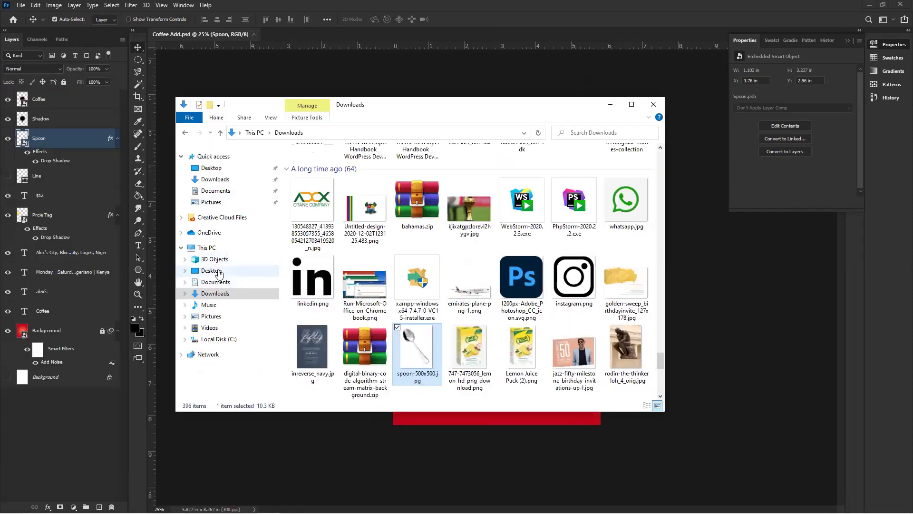
pyautogui.click(520, 306)
pyautogui.doubleClick(520, 305)
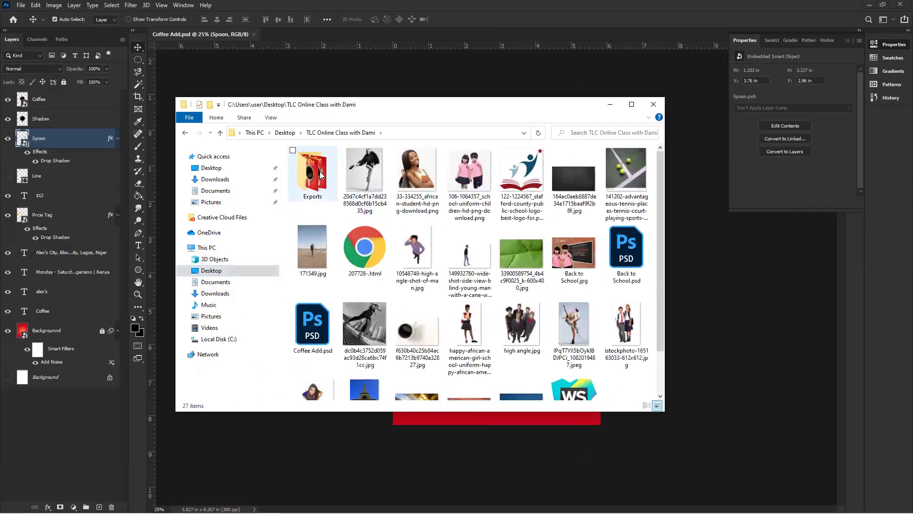
pyautogui.click(320, 174)
pyautogui.doubleClick(320, 175)
# View Coffee Ad 2.jpg in Photos and compare it with Coffee Ad.jpg.
pyautogui.doubleClick(309, 171)
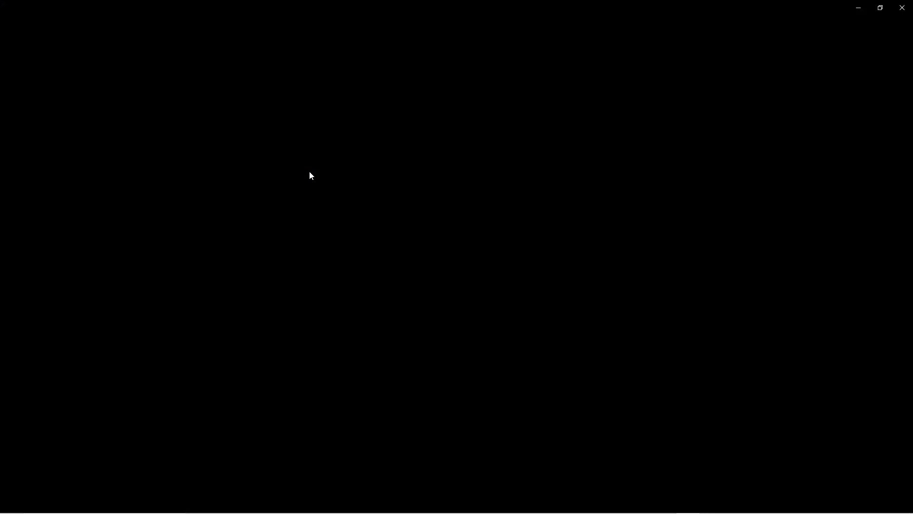
pyautogui.press('Right')
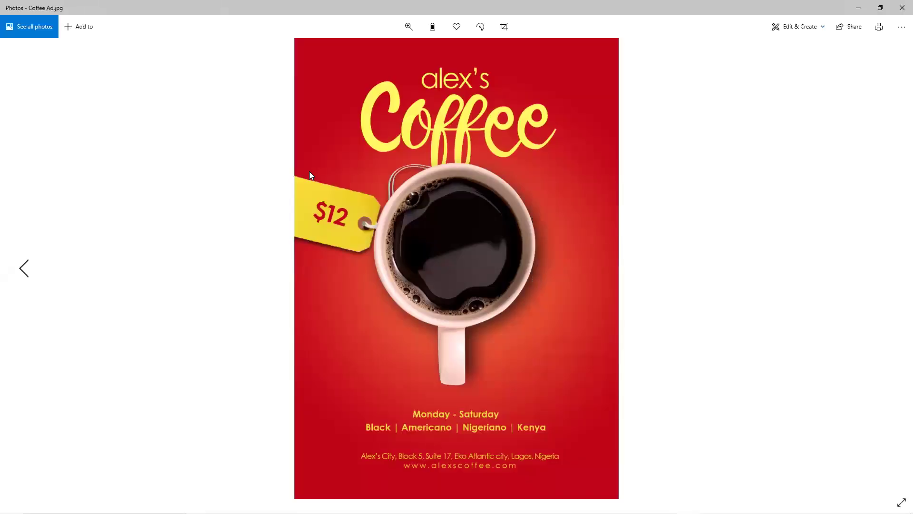
pyautogui.press('Left')
pyautogui.press('Right')
pyautogui.press('Left')
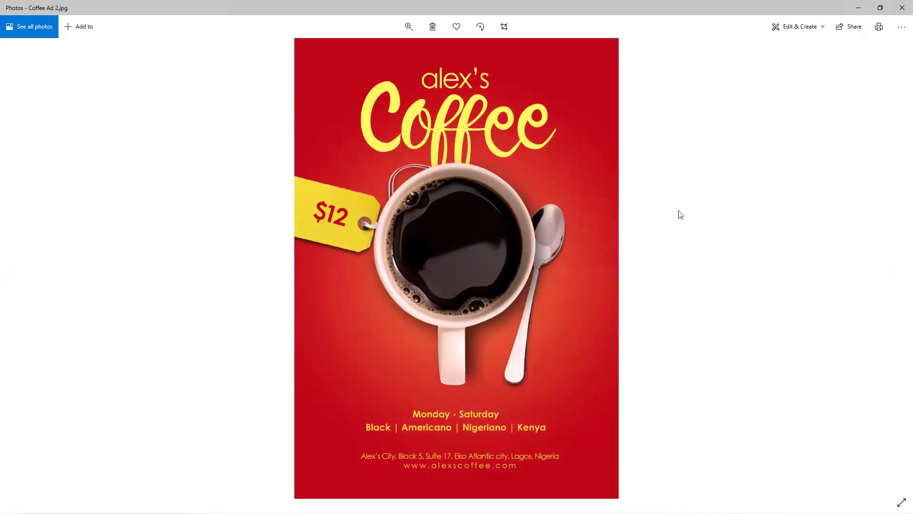
# Leave the image viewer and File Explorer and close the Coffee Add.psd document in Photoshop.
pyautogui.click(900, 9)
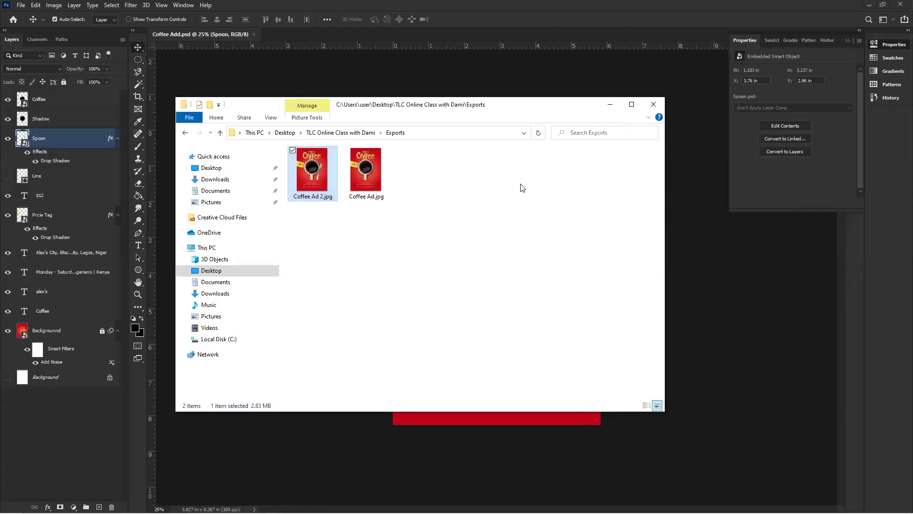
pyautogui.click(611, 104)
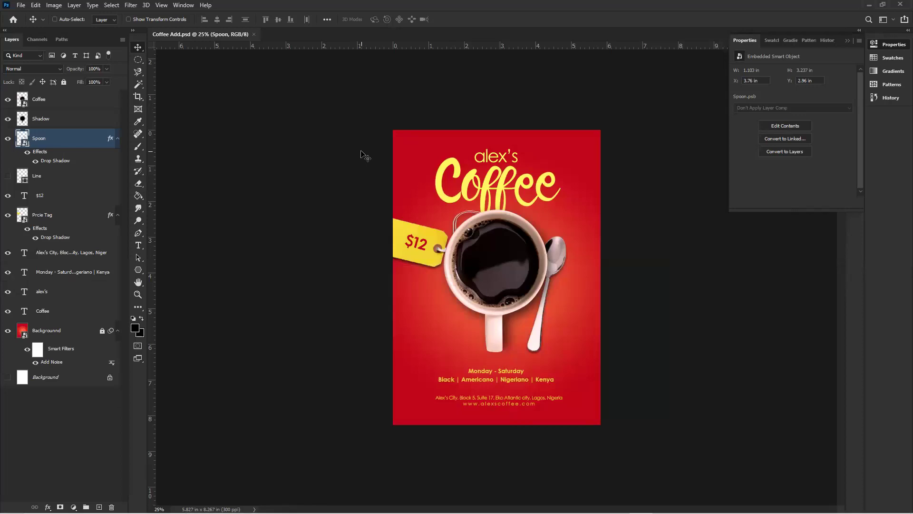
pyautogui.click(255, 34)
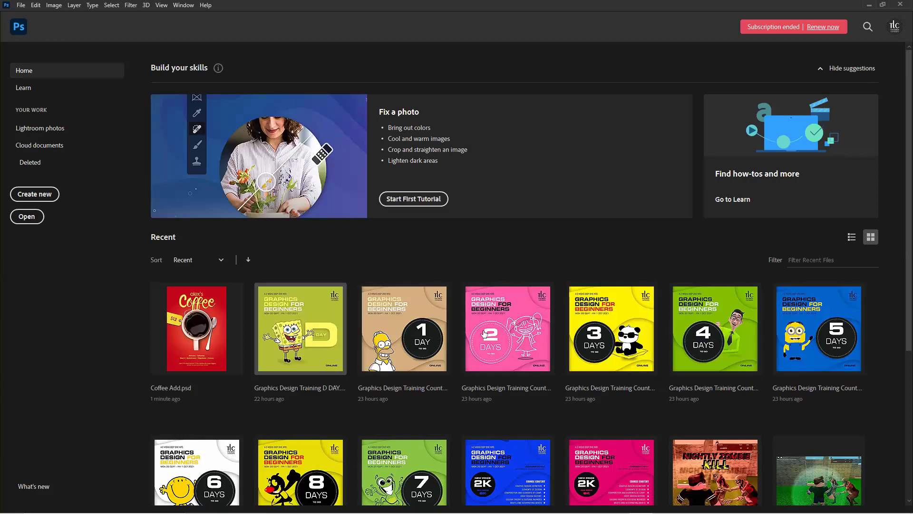
# Try to open the Graphics Design Training D DAY design from the recent files.
pyautogui.click(501, 340)
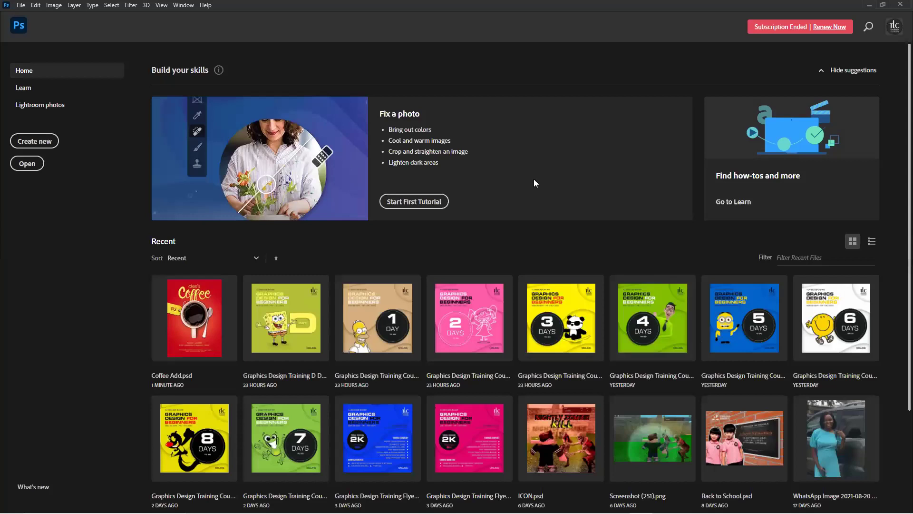
pyautogui.click(286, 326)
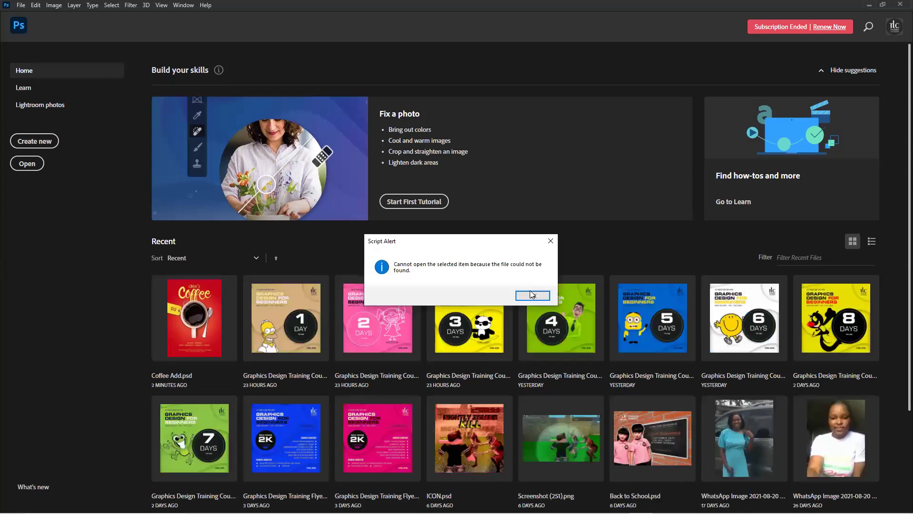
pyautogui.click(531, 297)
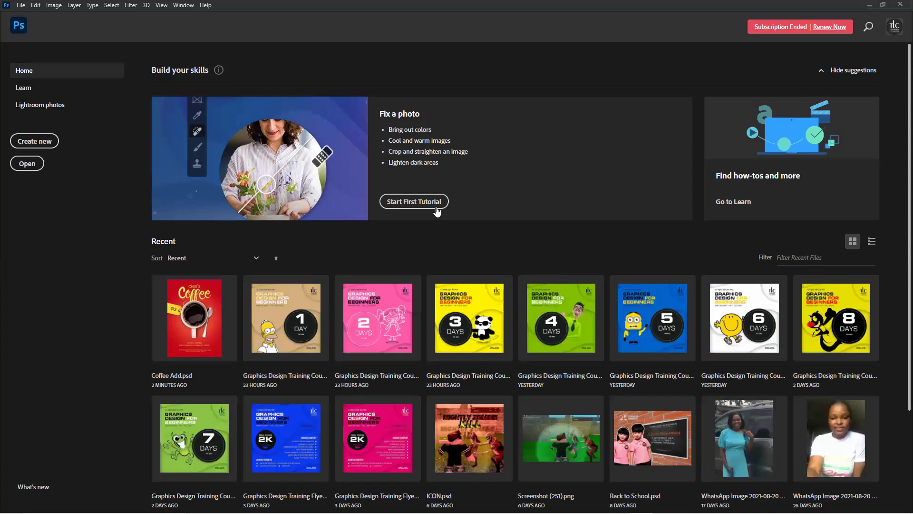